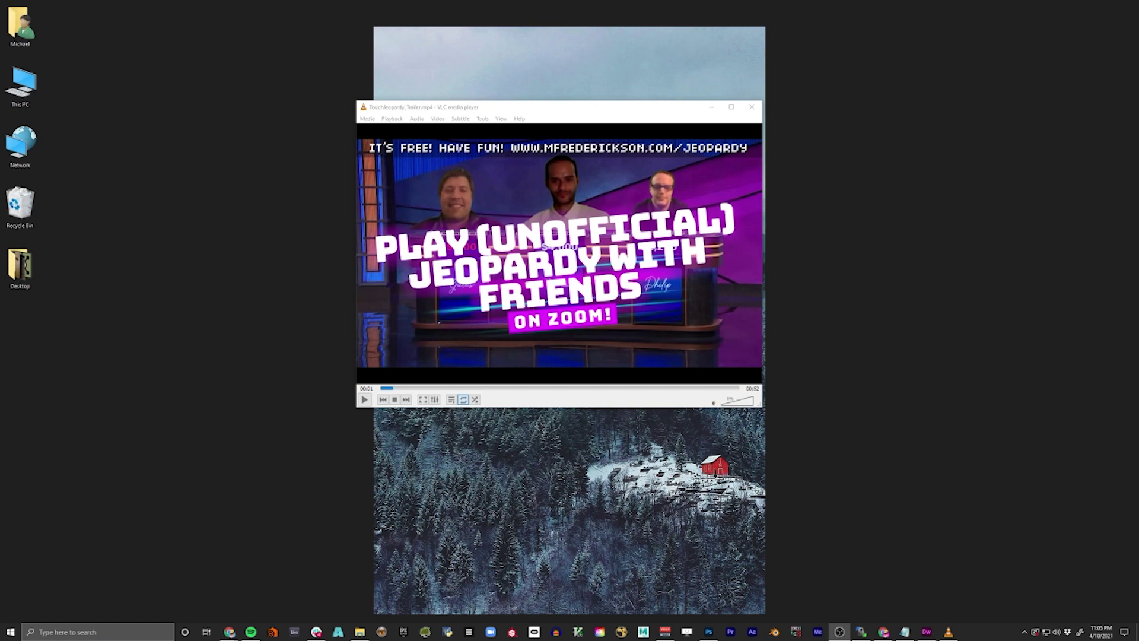
# - Move VLC up-left and preview the trailer's opening contestants and Jeopardy board scenes
pyautogui.moveTo(605, 114); pyautogui.dragTo(469, 77)
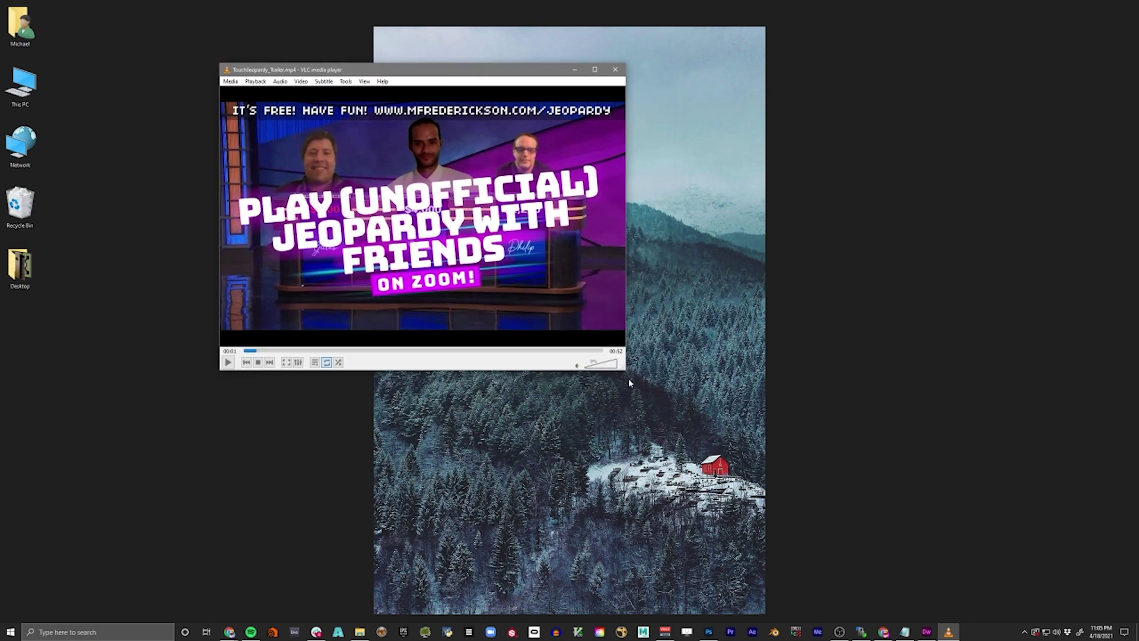
pyautogui.click(259, 351)
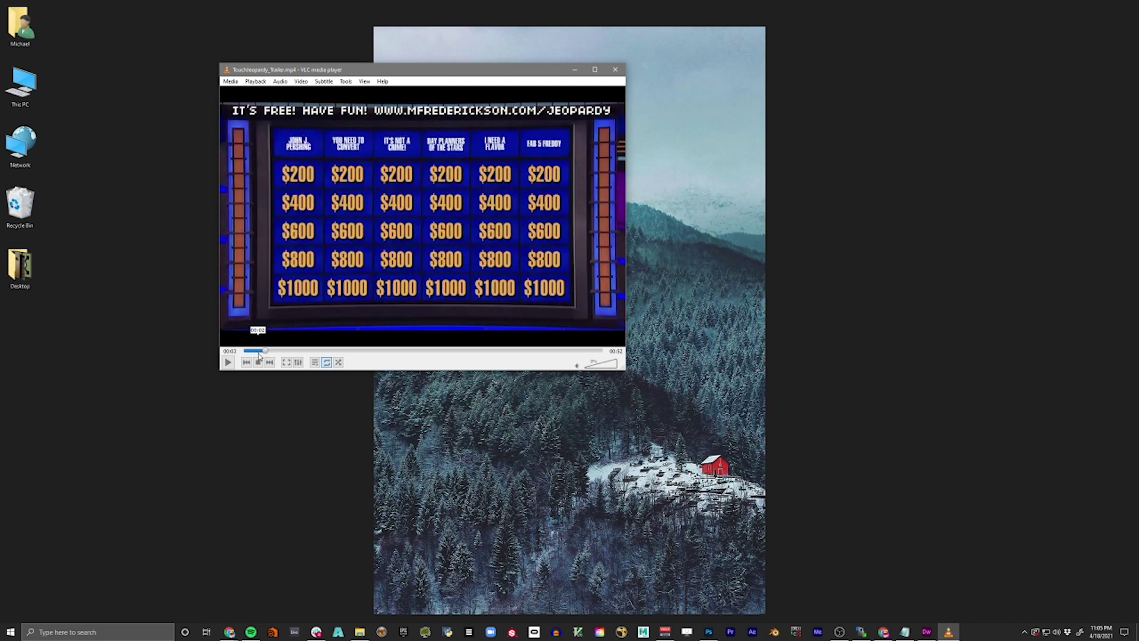
pyautogui.click(258, 352)
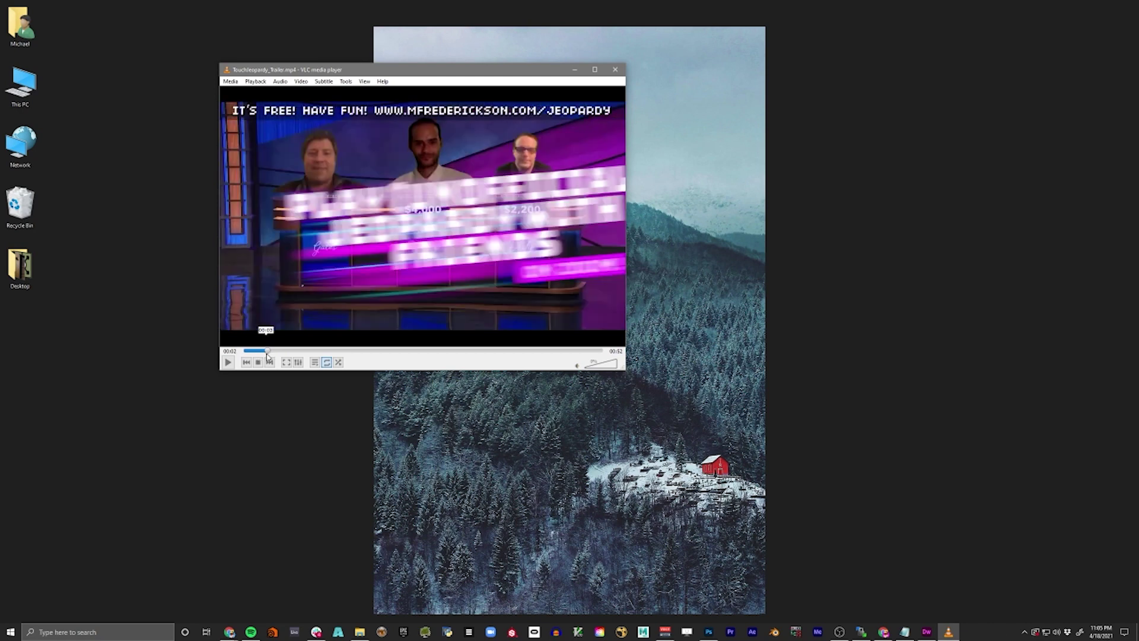
pyautogui.click(265, 352)
pyautogui.click(259, 352)
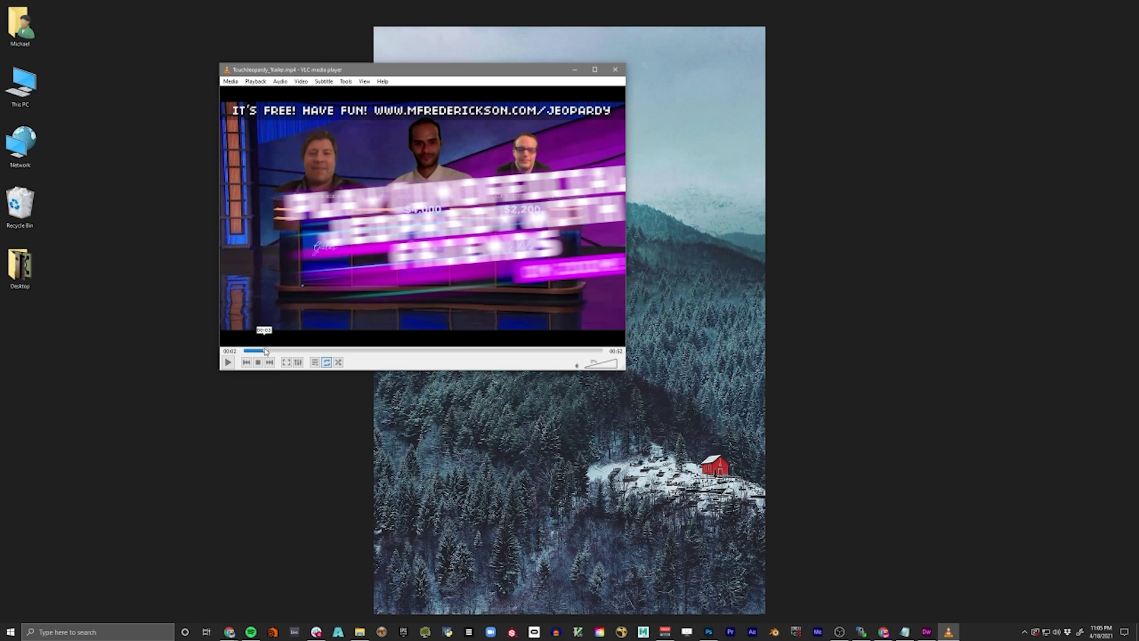
pyautogui.click(265, 351)
pyautogui.click(259, 351)
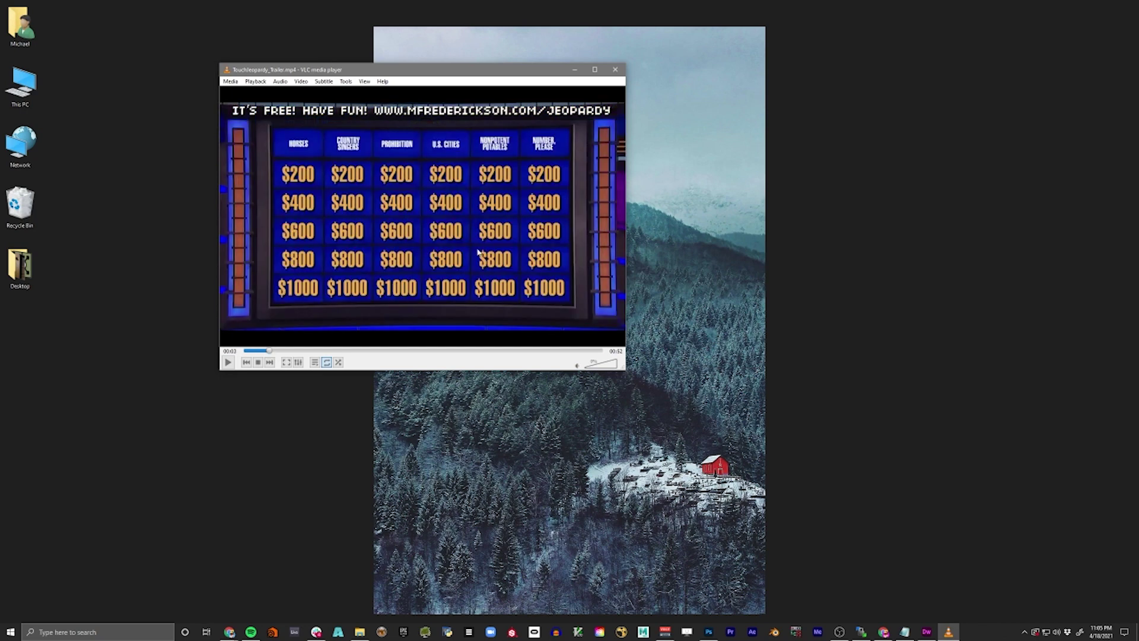
pyautogui.click(268, 351)
# - Skip through the green-screen, player intro and clue scenes to the ending, then drag VLC off screen
pyautogui.click(281, 351)
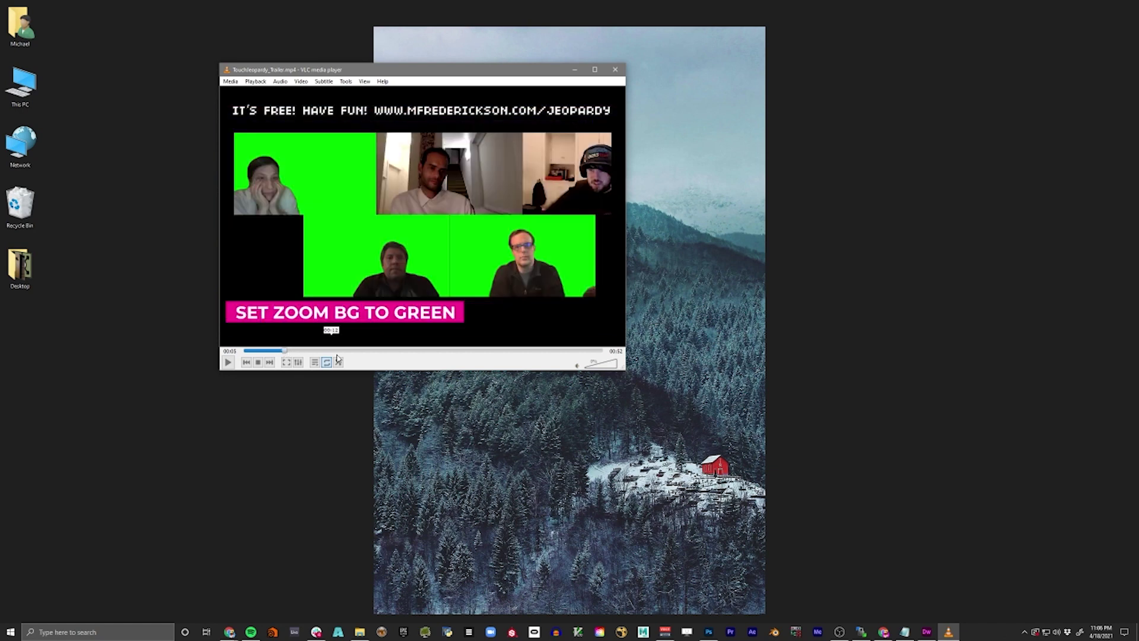
pyautogui.click(302, 351)
pyautogui.click(309, 351)
pyautogui.click(324, 352)
pyautogui.click(343, 352)
pyautogui.click(366, 353)
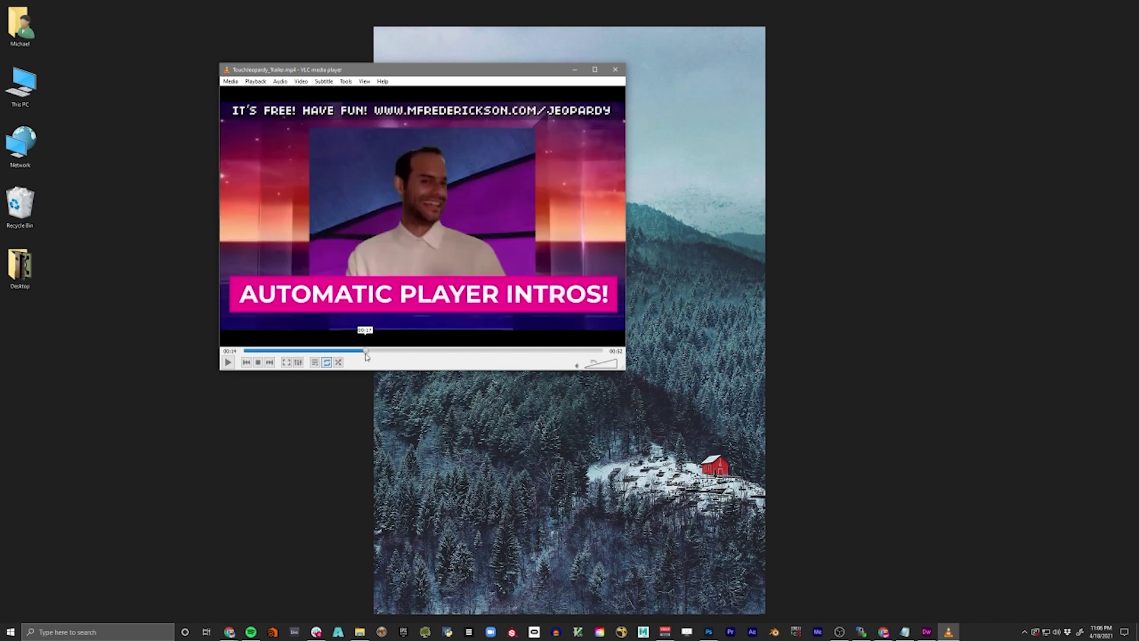
pyautogui.click(382, 352)
pyautogui.click(428, 352)
pyautogui.click(474, 352)
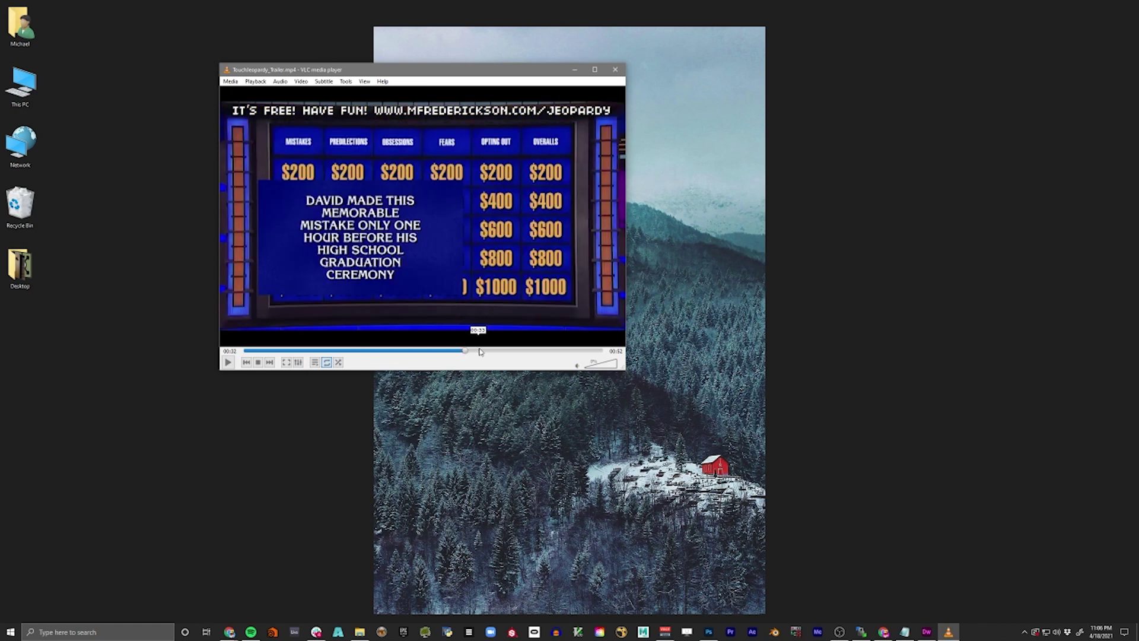
pyautogui.click(512, 351)
pyautogui.click(532, 352)
pyautogui.click(542, 351)
pyautogui.click(560, 350)
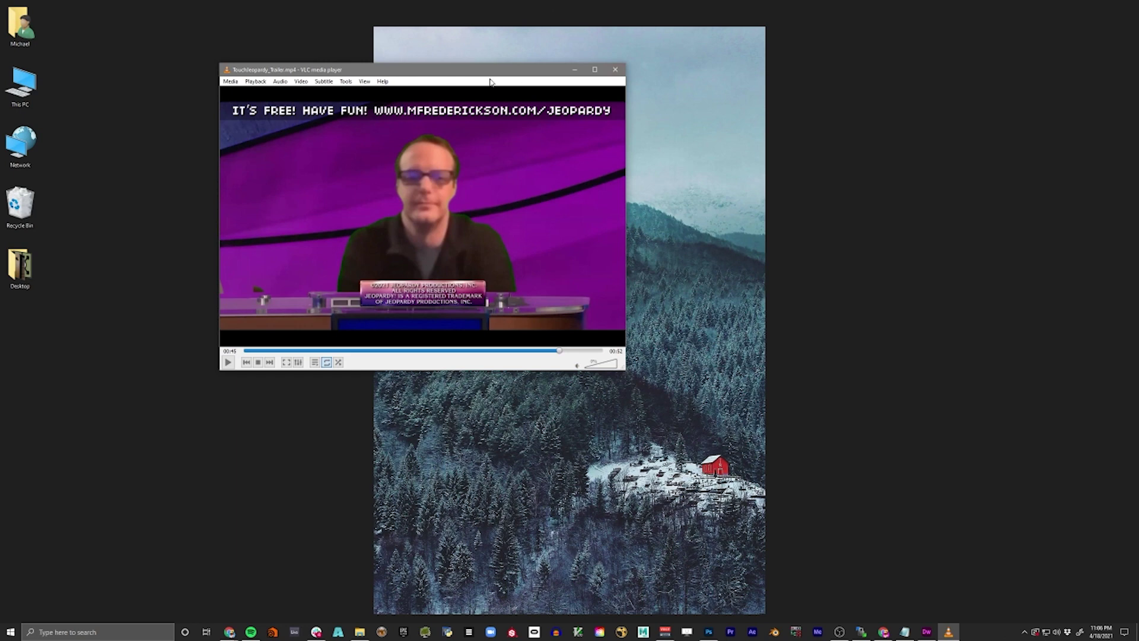
pyautogui.moveTo(467, 73); pyautogui.dragTo(1138, 178)
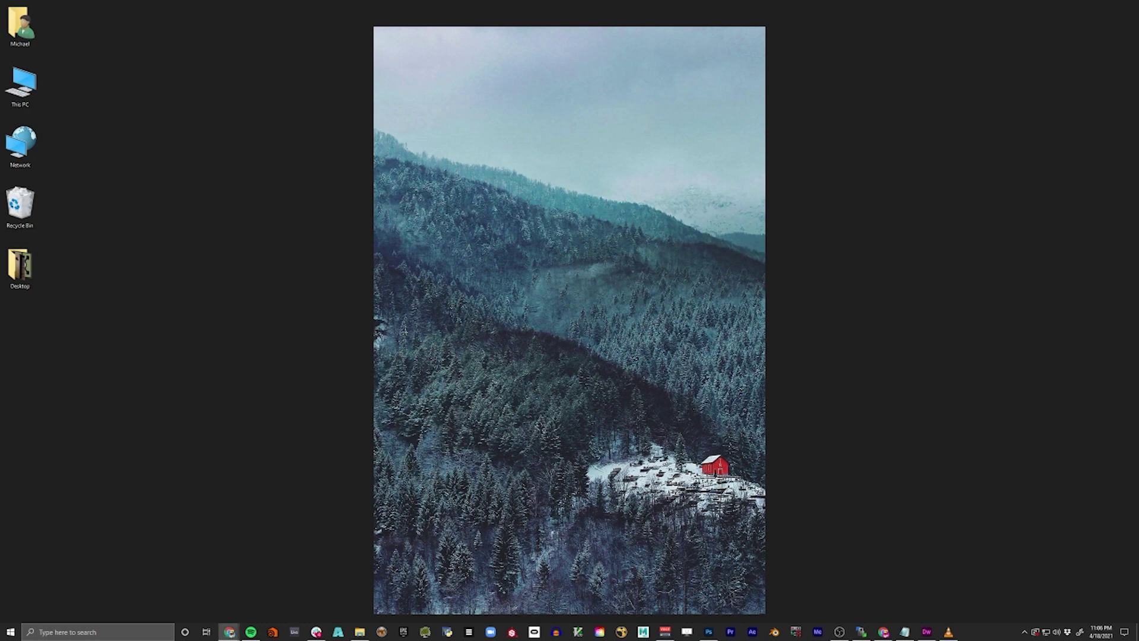
# - Load mfrederickson.com/ZoomJeopardy in Chrome, centred on screen and widened
pyautogui.moveTo(1138, 180); pyautogui.dragTo(577, 92)
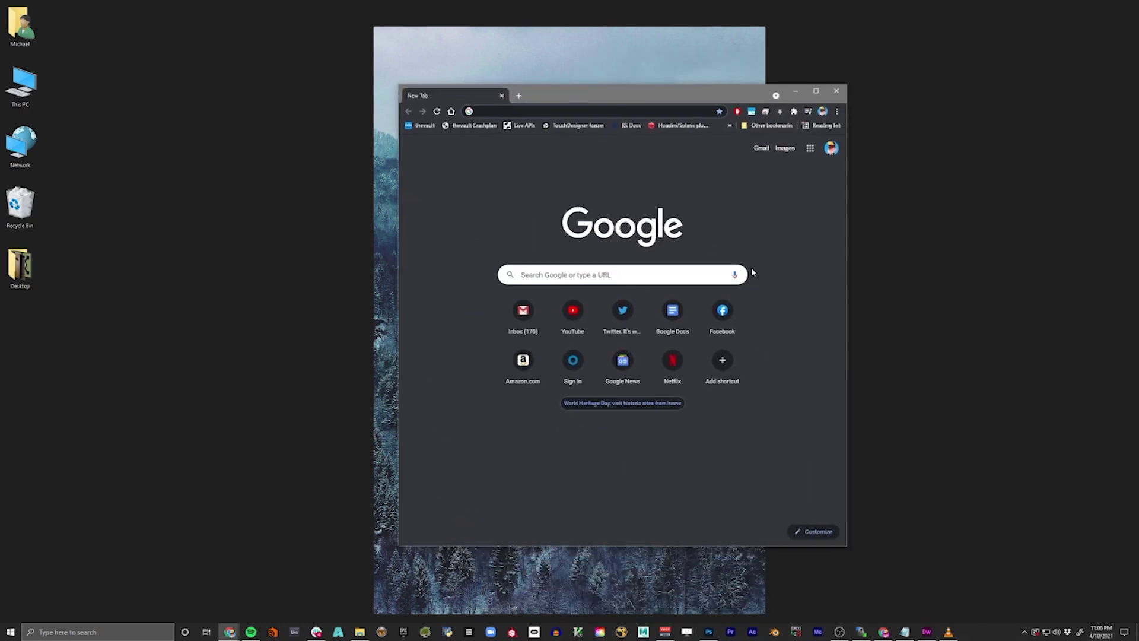
pyautogui.write('http://www.mfrederickson.com/ZoomJeopardy/')
pyautogui.press('Return')
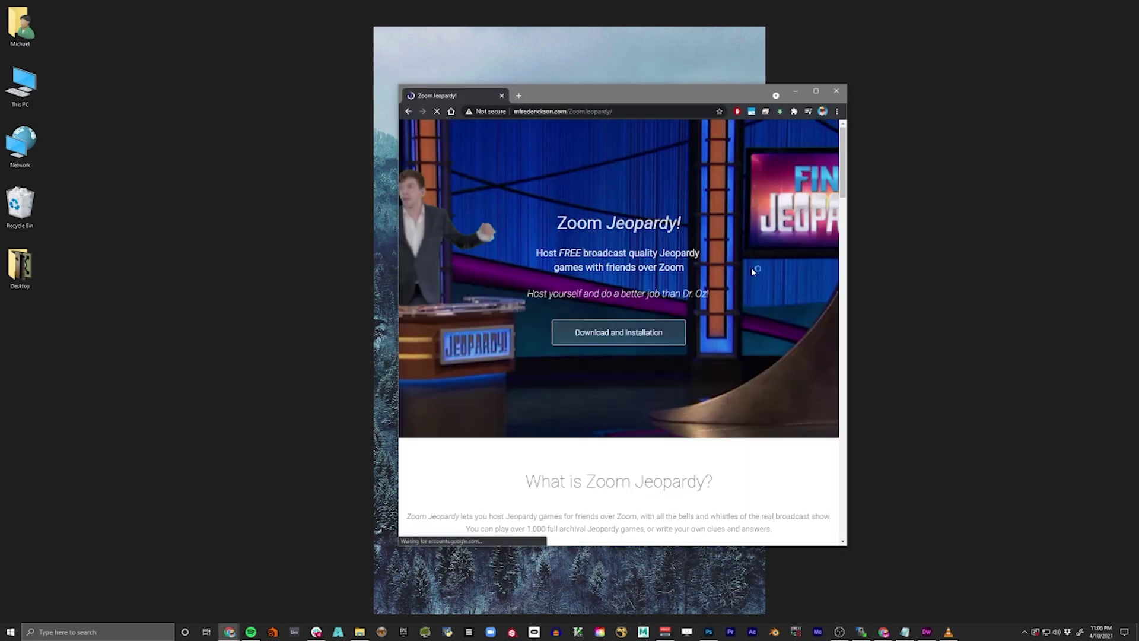
pyautogui.moveTo(851, 225); pyautogui.dragTo(924, 224)
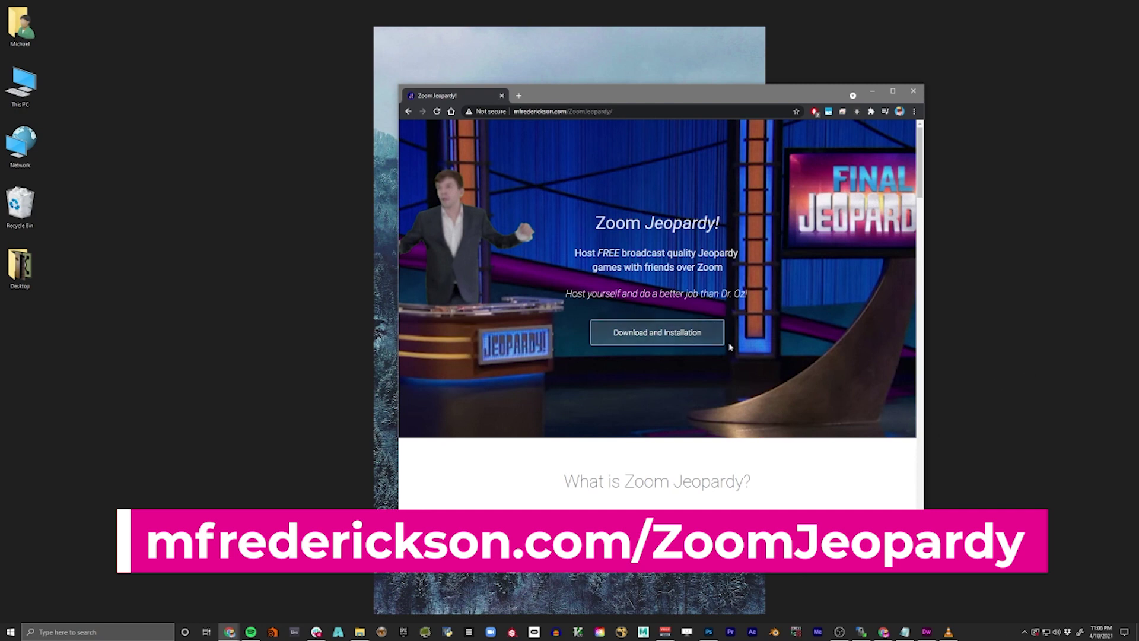
# - Jump to the Download section, note the 692 MB size, and open the install TouchDesigner link in a new tab
pyautogui.click(703, 337)
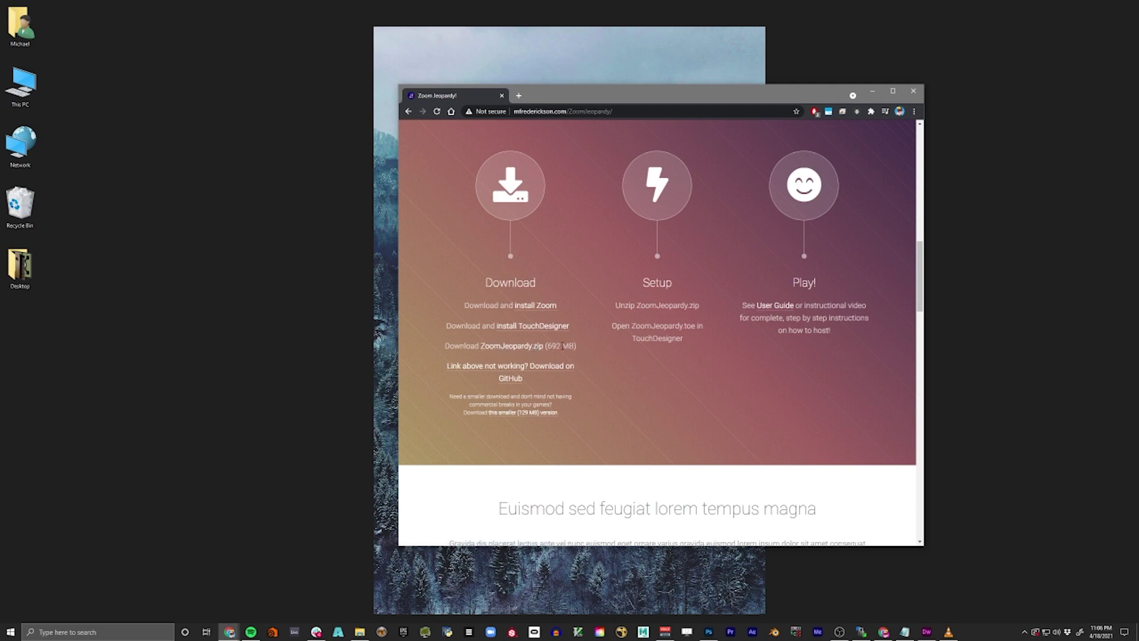
pyautogui.moveTo(562, 346)
pyautogui.mouseDown()
pyautogui.moveTo(547, 346)
pyautogui.moveTo(558, 346)
pyautogui.mouseUp()
pyautogui.click(550, 347)
pyautogui.click(563, 344)
pyautogui.middleClick(541, 326)
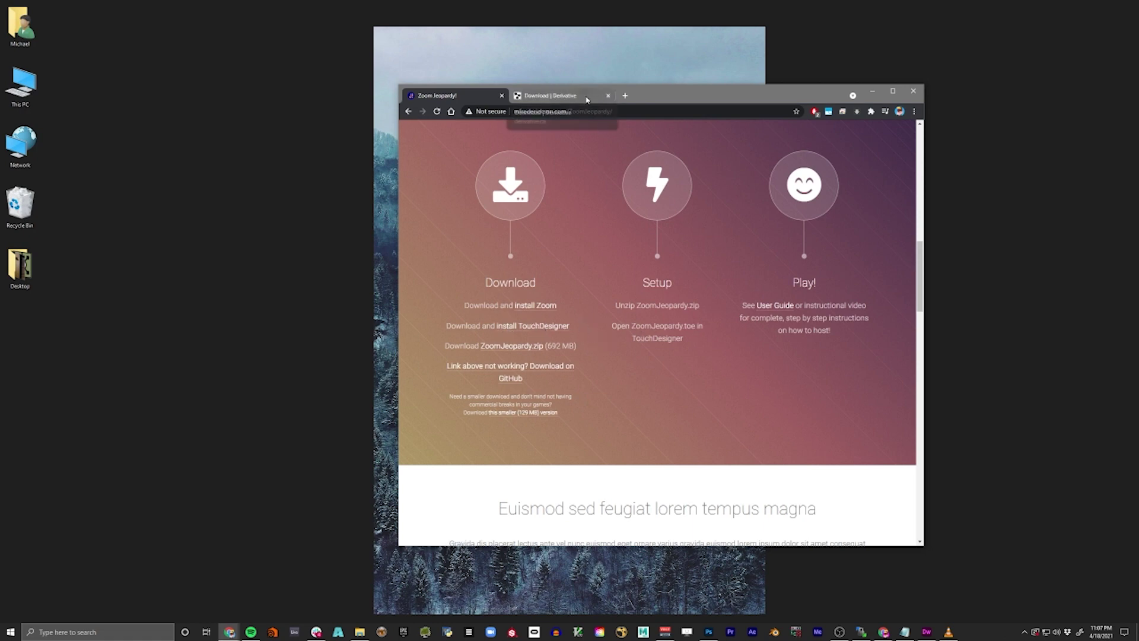
# - Download the Windows TouchDesigner installer from Derivative's page and run it
pyautogui.click(592, 98)
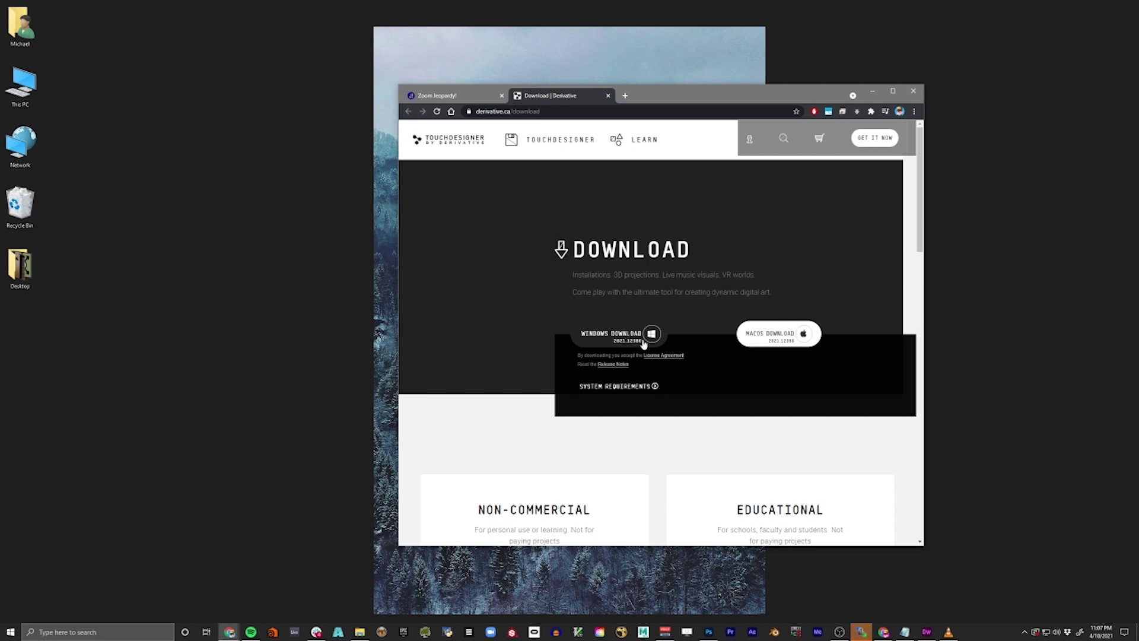
pyautogui.click(628, 343)
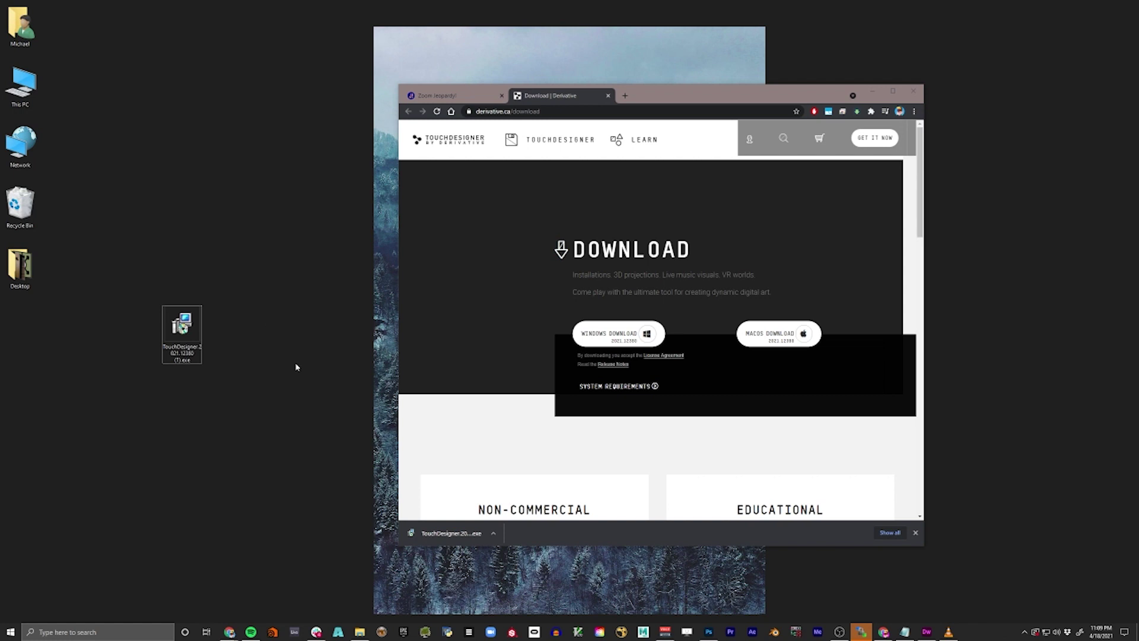
pyautogui.doubleClick(181, 325)
# - Accept the licence, install TouchDesigner, and finish without launching it
pyautogui.click(621, 387)
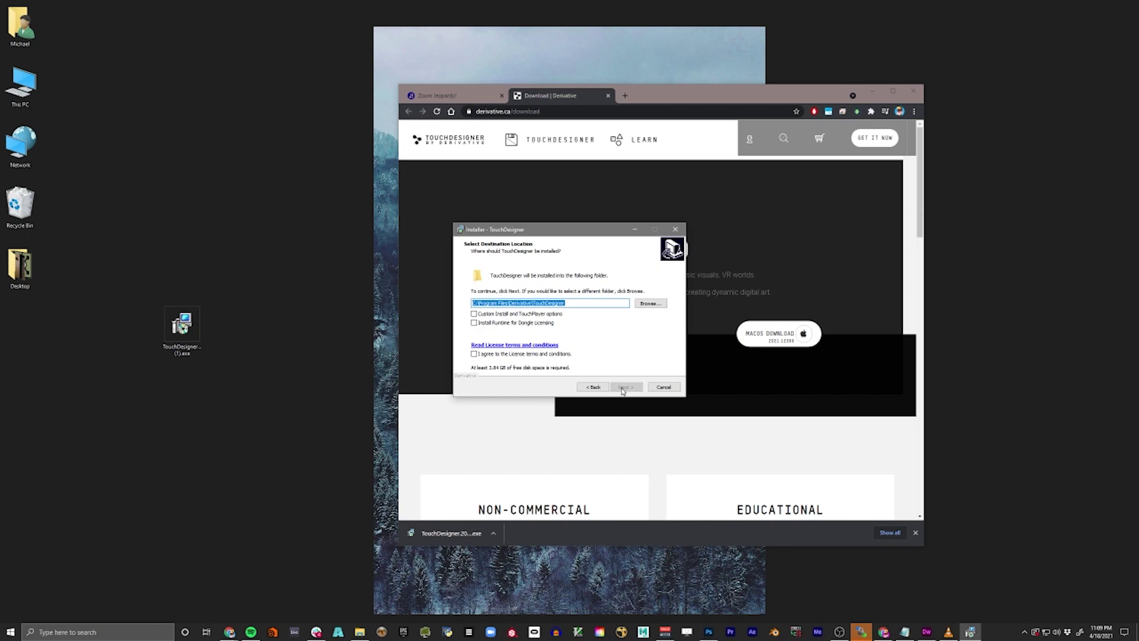
pyautogui.click(524, 353)
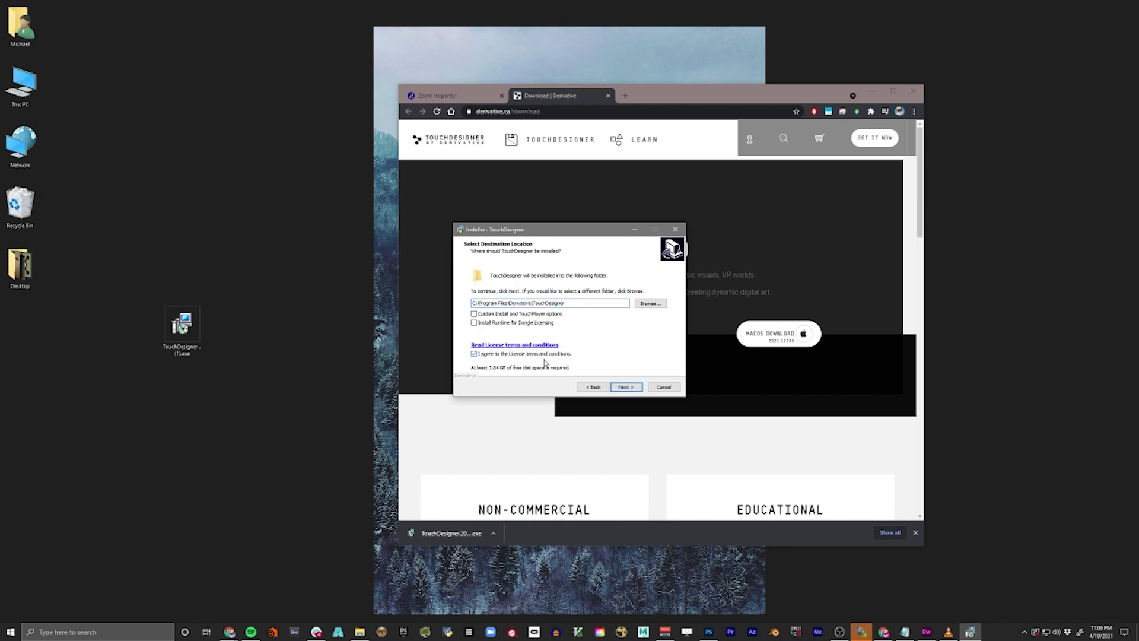
pyautogui.click(625, 388)
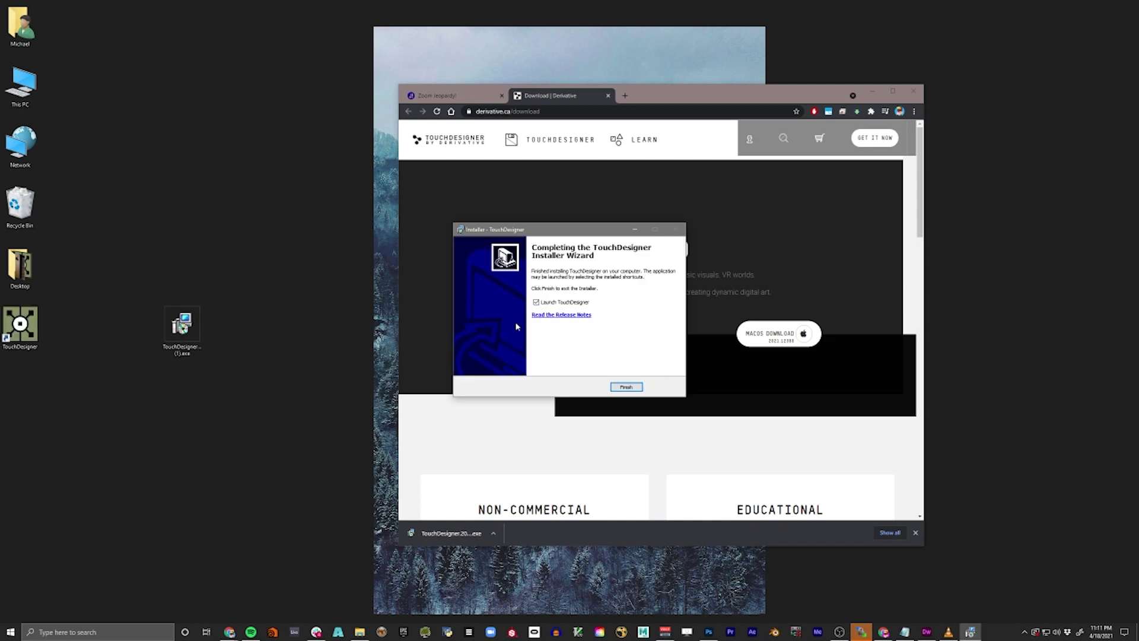
pyautogui.click(538, 304)
pyautogui.click(623, 386)
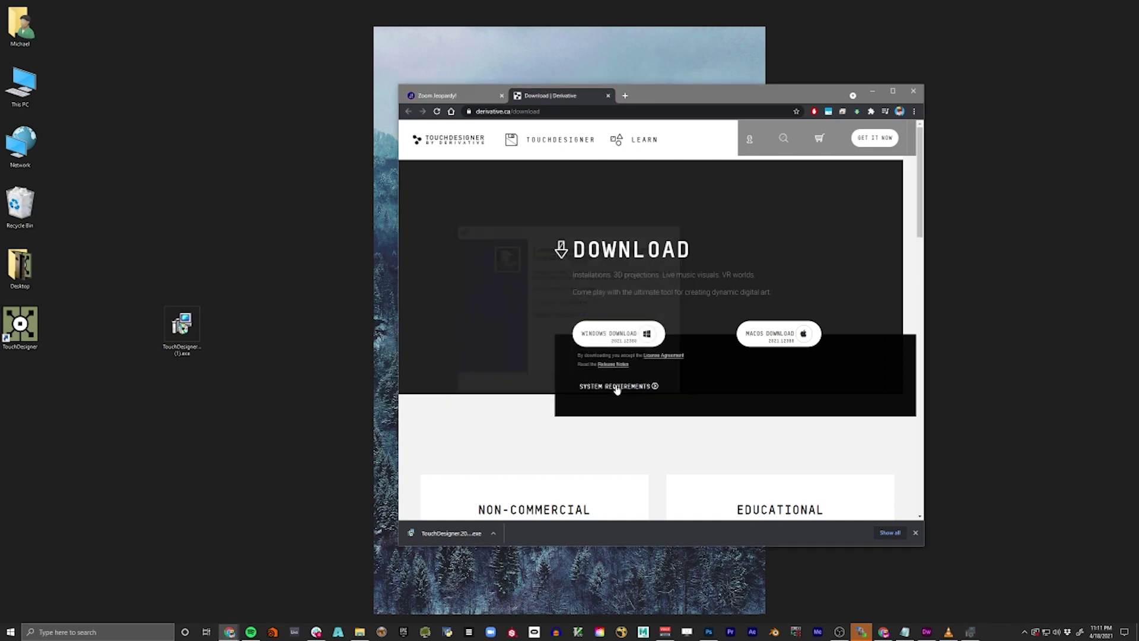
pyautogui.click(16, 332)
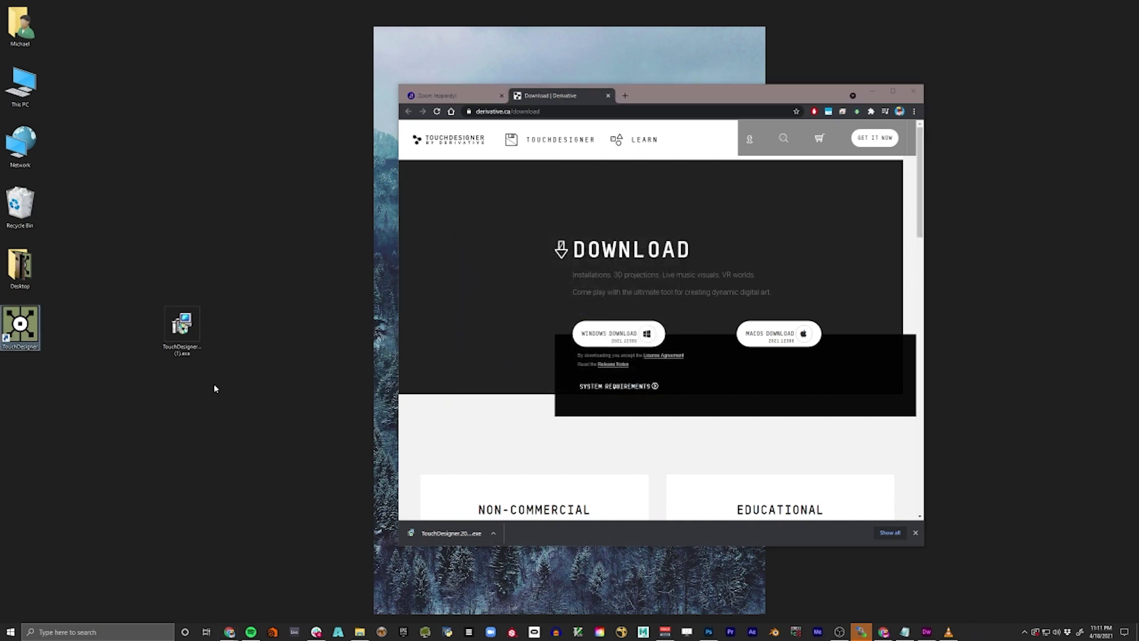
pyautogui.click(164, 312)
# - Delete the installer .exe and download ZoomJeopardy.zip from the Zoom Jeopardy page
pyautogui.press('Delete')
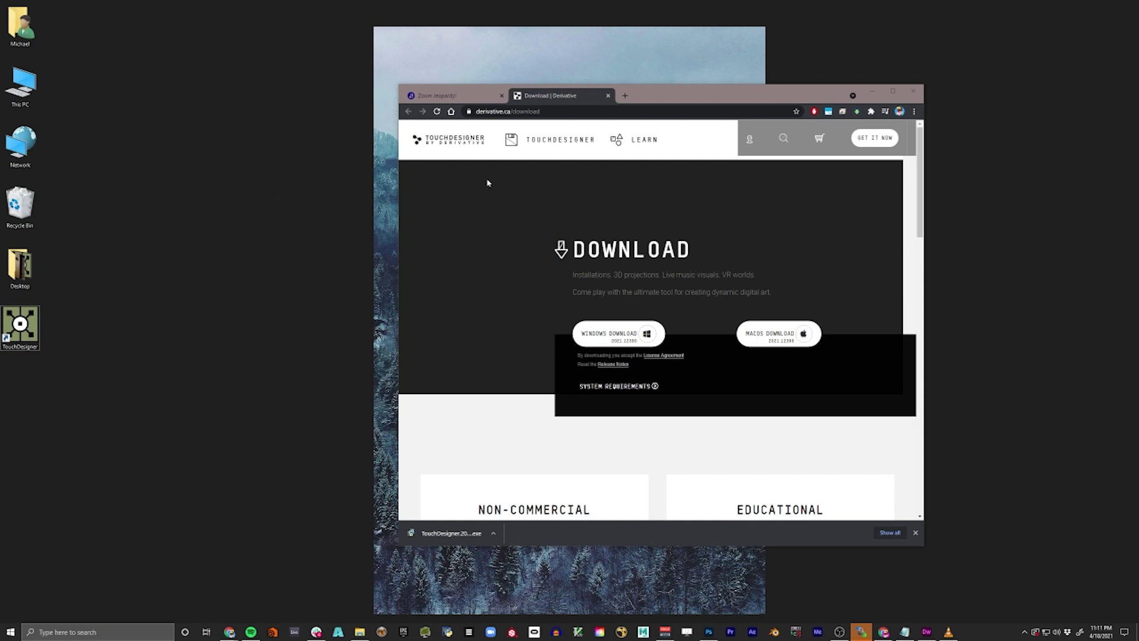
pyautogui.click(475, 101)
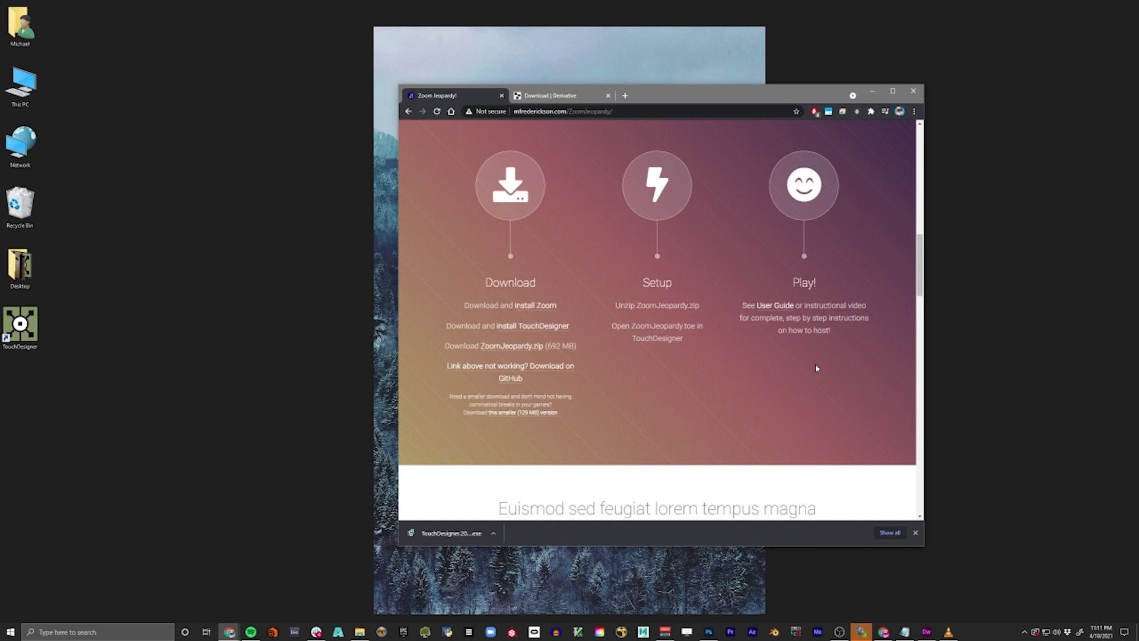
pyautogui.click(529, 349)
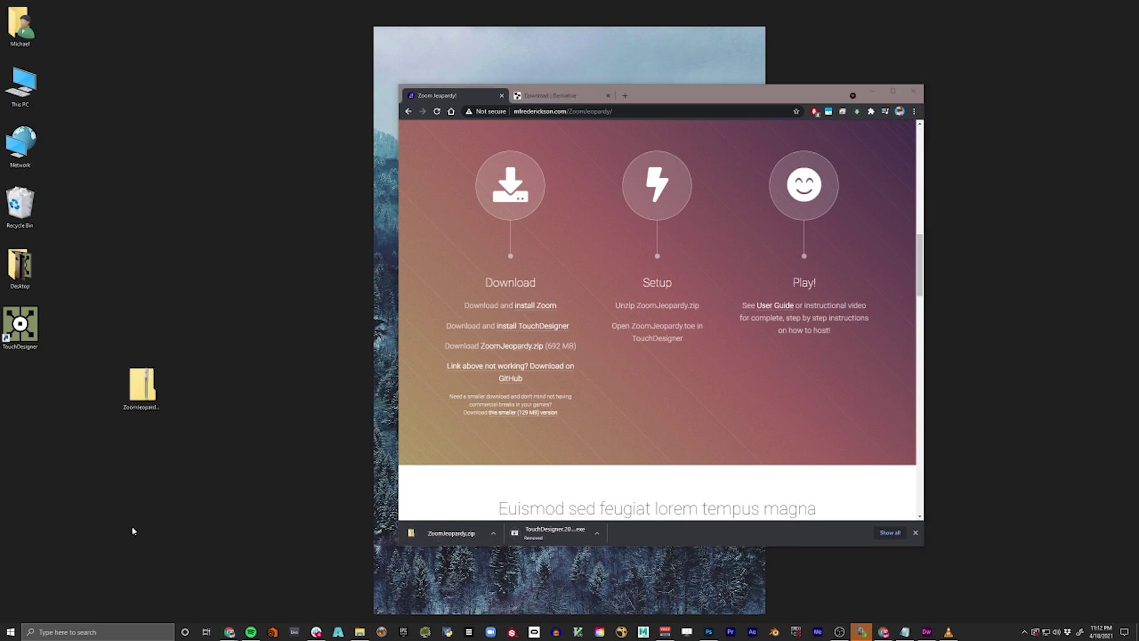
pyautogui.click(145, 389)
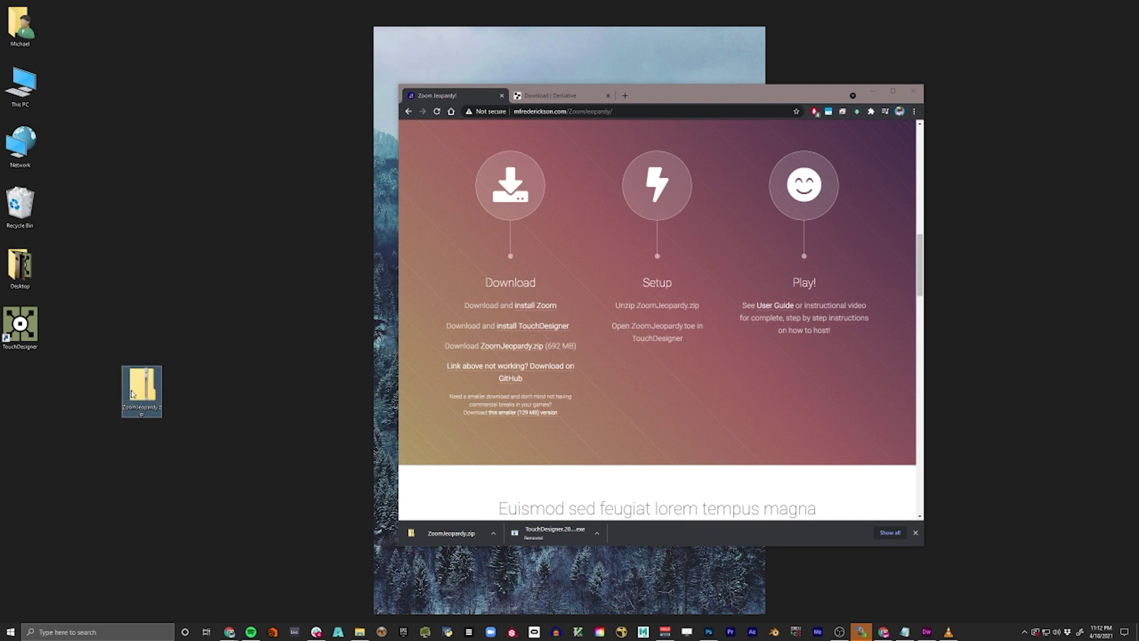
# - Extract ZoomJeopardy.zip, then delete the zip from the desktop
pyautogui.rightClick(153, 391)
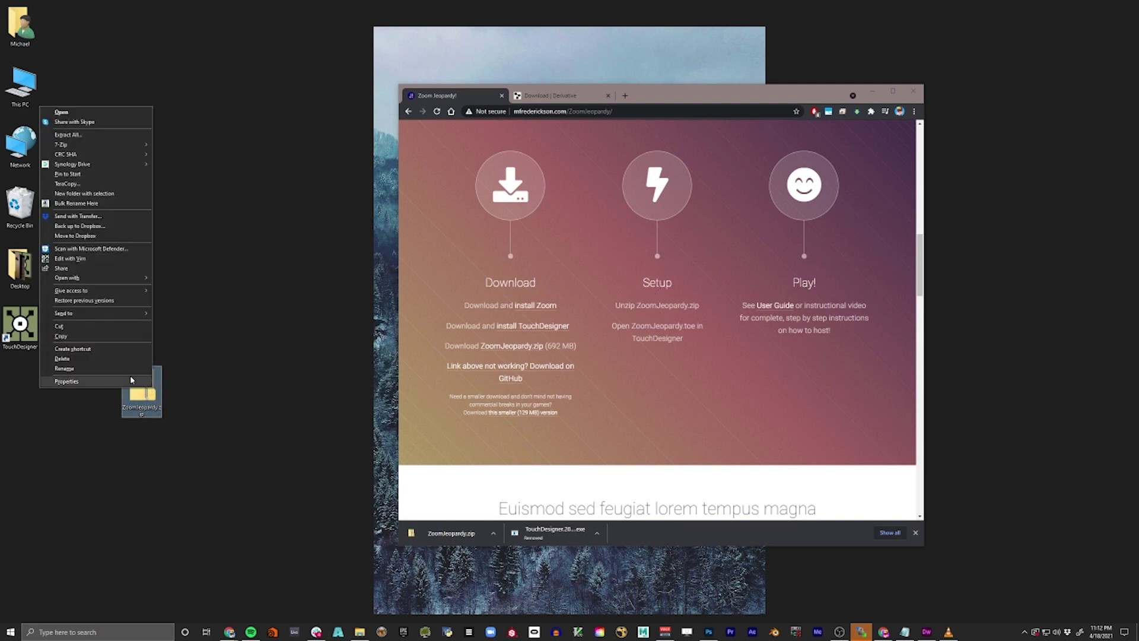
pyautogui.click(78, 137)
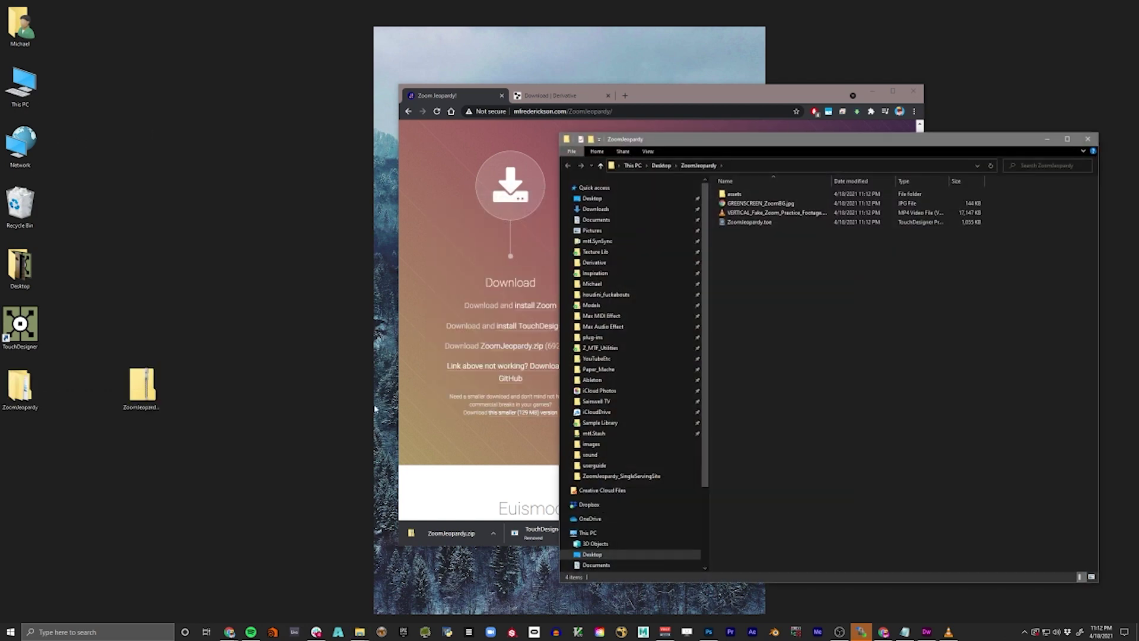
pyautogui.click(1087, 139)
pyautogui.moveTo(330, 310); pyautogui.dragTo(139, 445)
pyautogui.press('Delete')
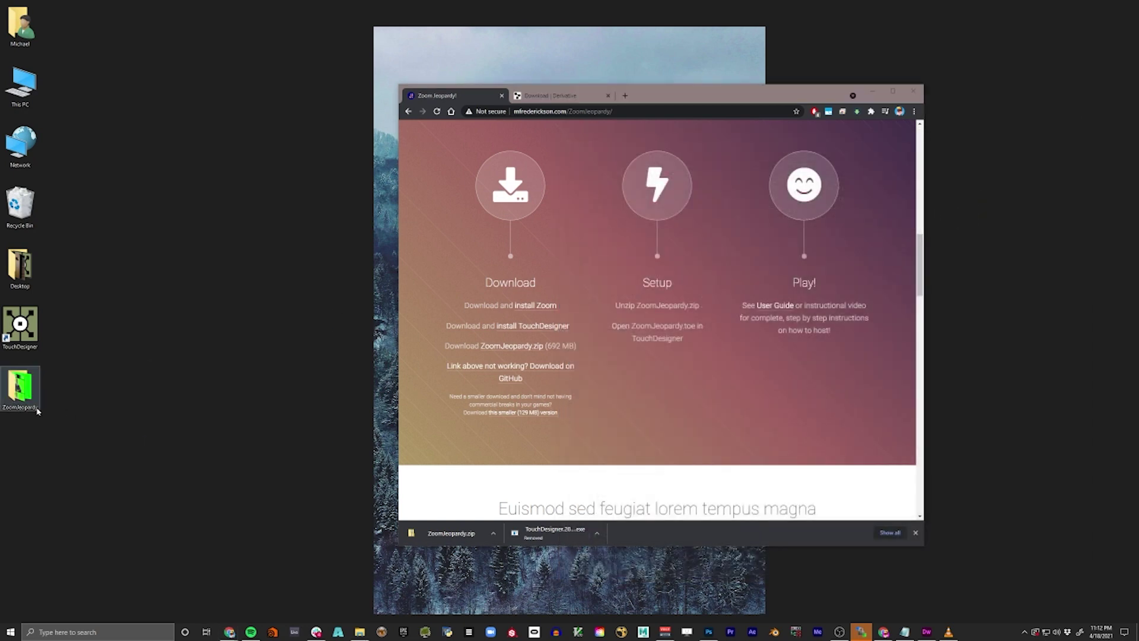
# - Browse the ZoomJeopardy folder and its assets, and preview GREENSCREEN_ZoomBG.jpg
pyautogui.doubleClick(26, 389)
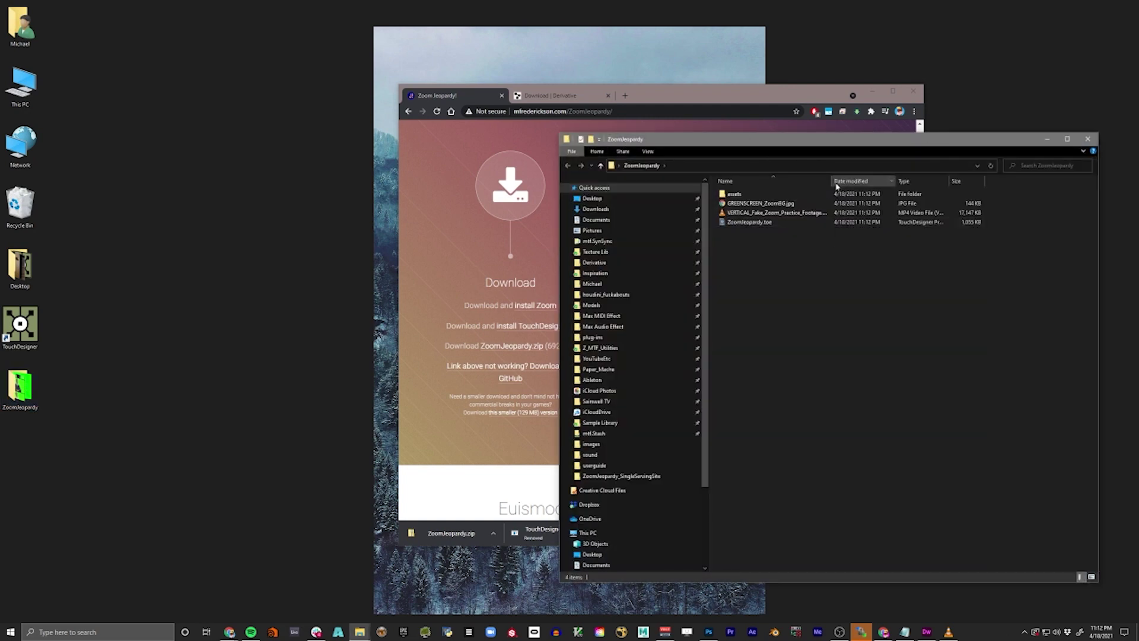
pyautogui.moveTo(831, 181); pyautogui.dragTo(860, 245)
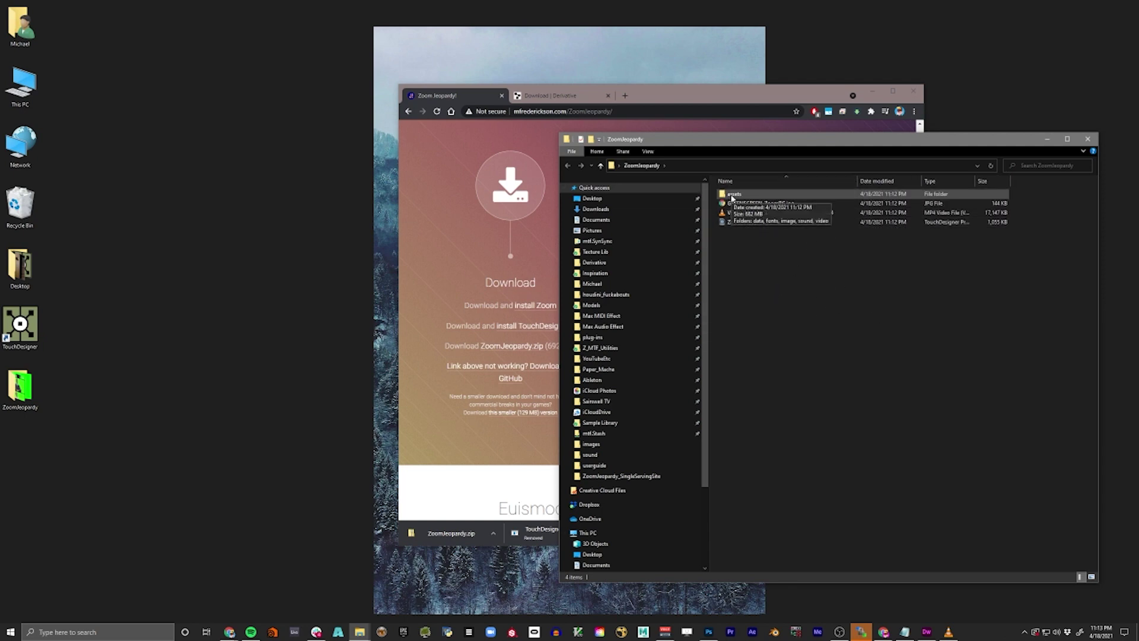
pyautogui.doubleClick(732, 195)
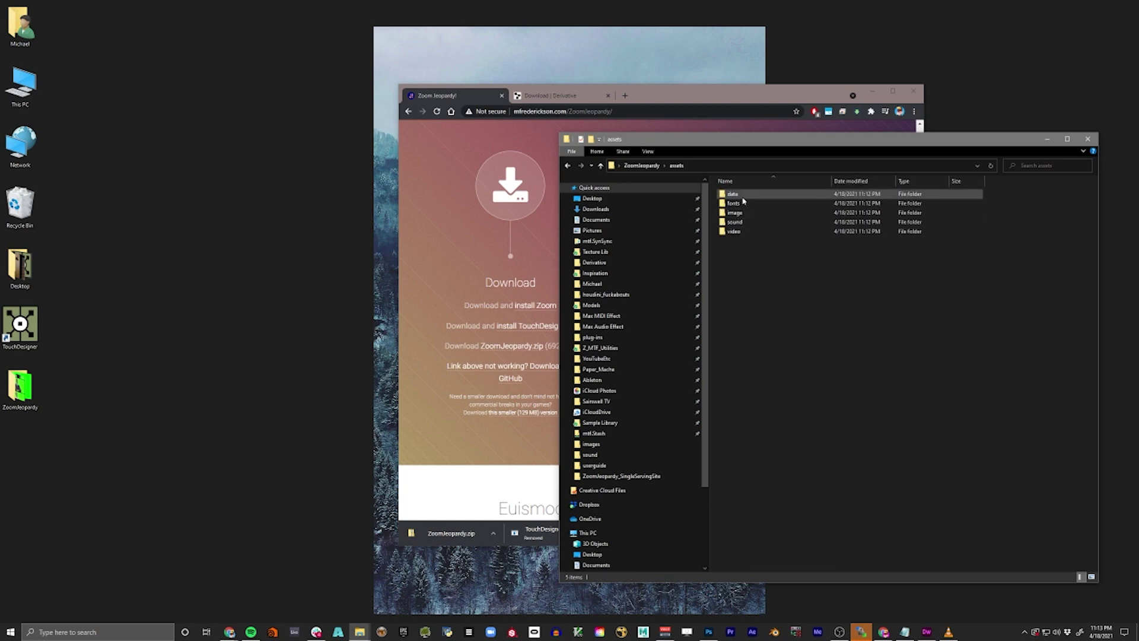
pyautogui.click(641, 166)
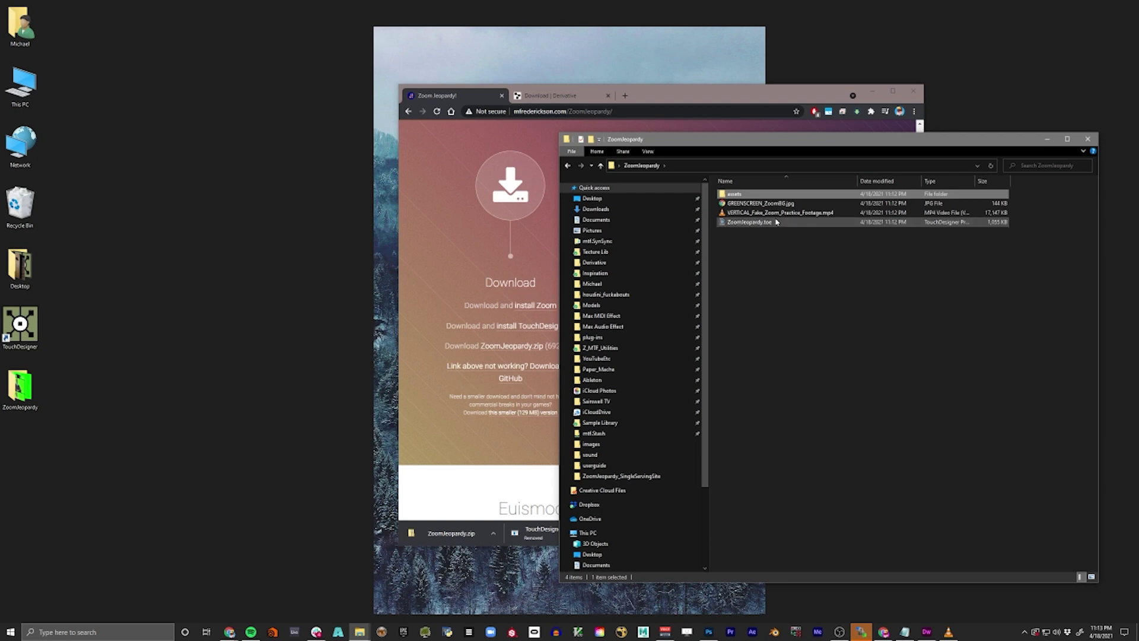
pyautogui.click(749, 222)
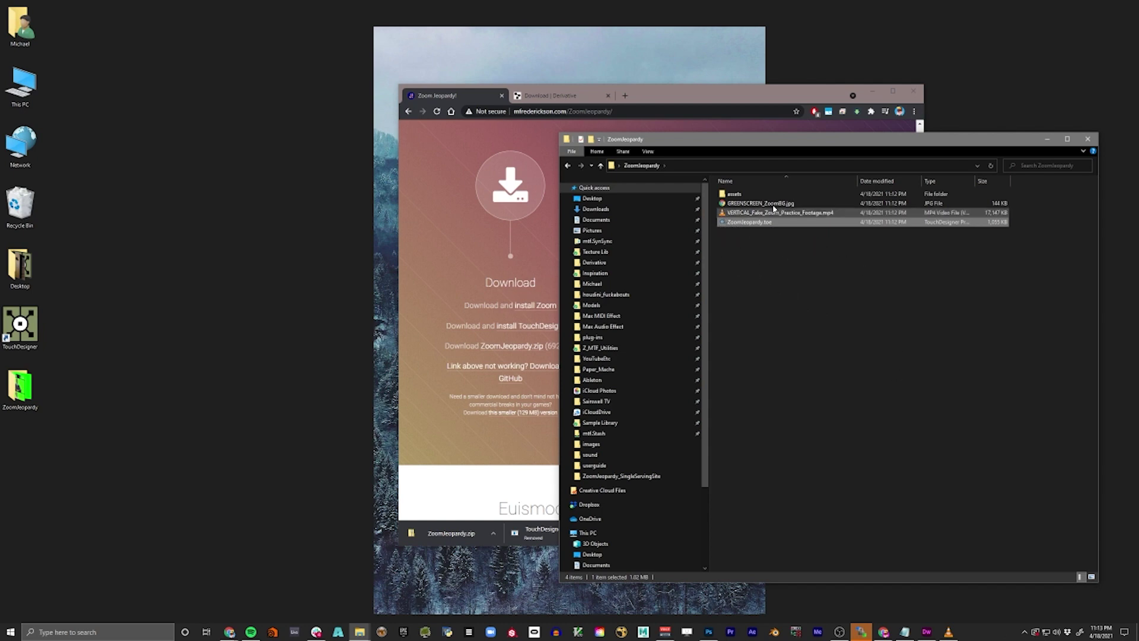
pyautogui.click(772, 205)
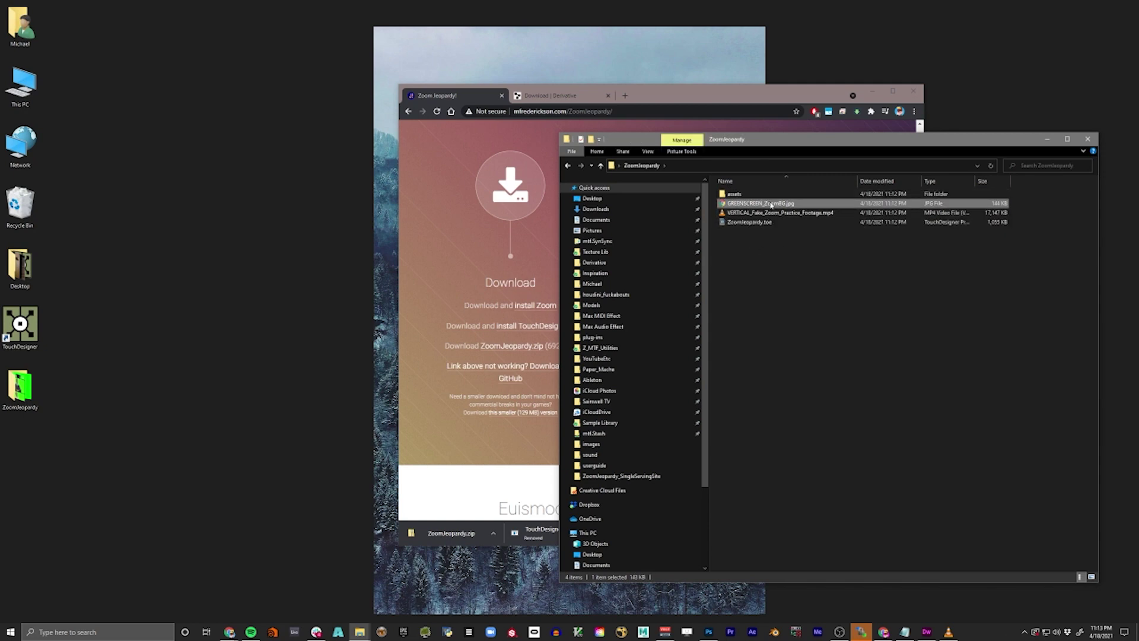
pyautogui.doubleClick(771, 204)
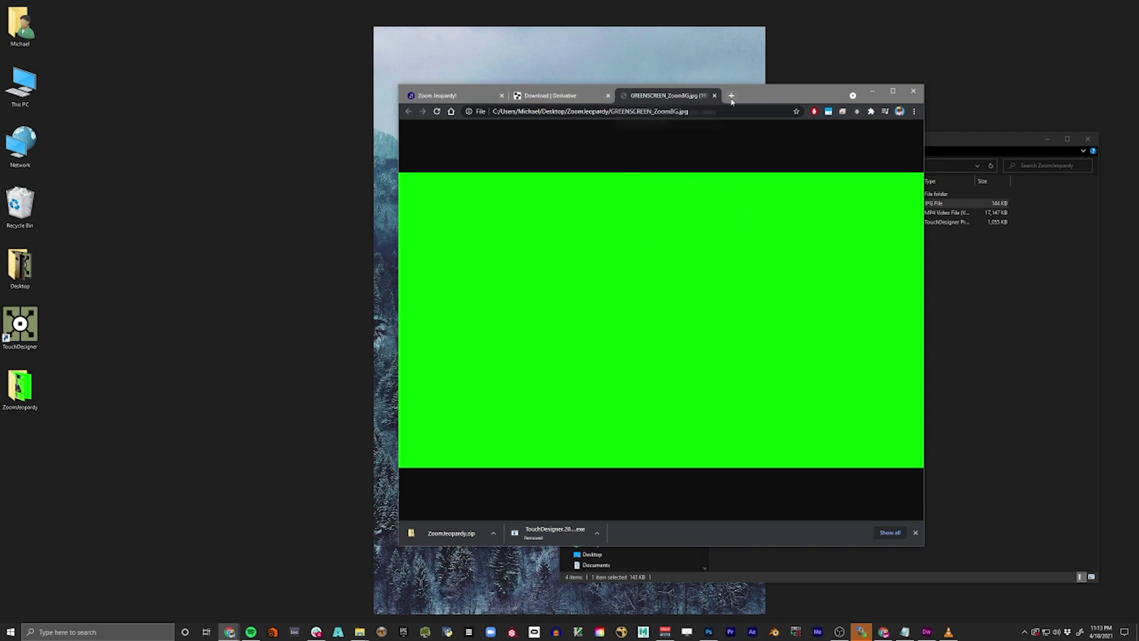
pyautogui.click(713, 95)
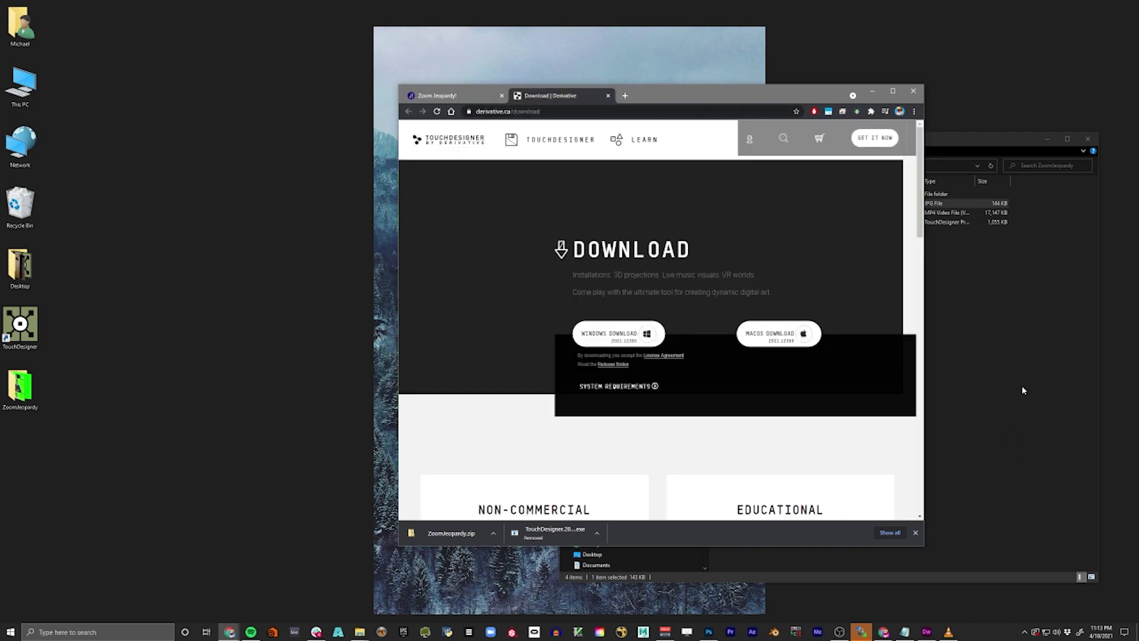
pyautogui.click(1022, 390)
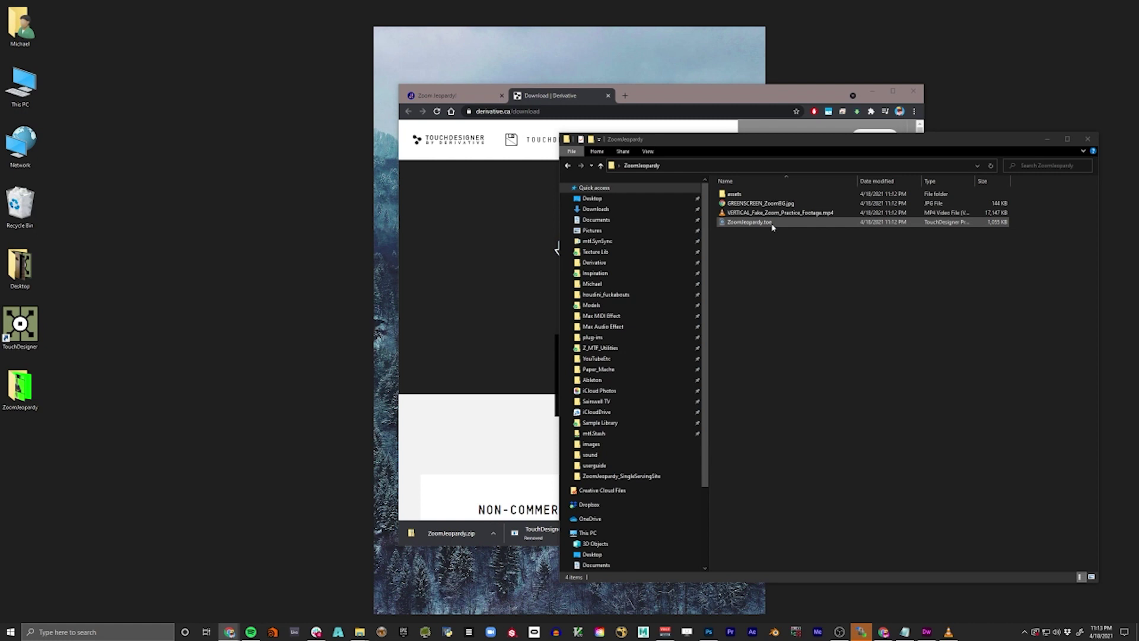
# - Launch ZoomJeopardy.toe and move the loaded perform window up and to the right
pyautogui.doubleClick(773, 223)
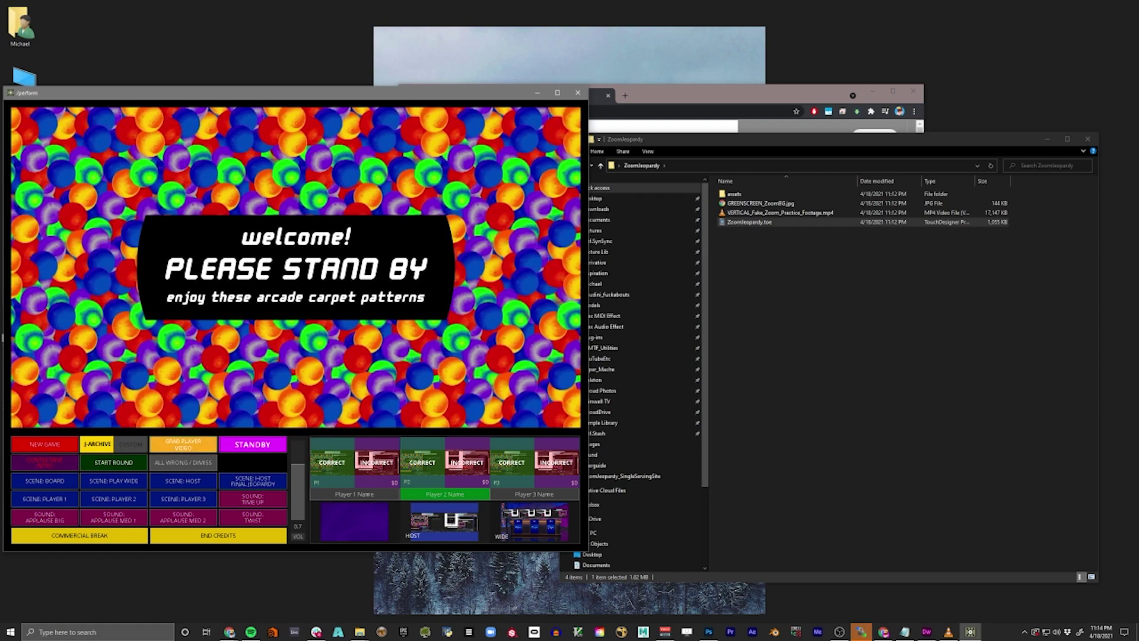
pyautogui.moveTo(455, 94); pyautogui.dragTo(537, 51)
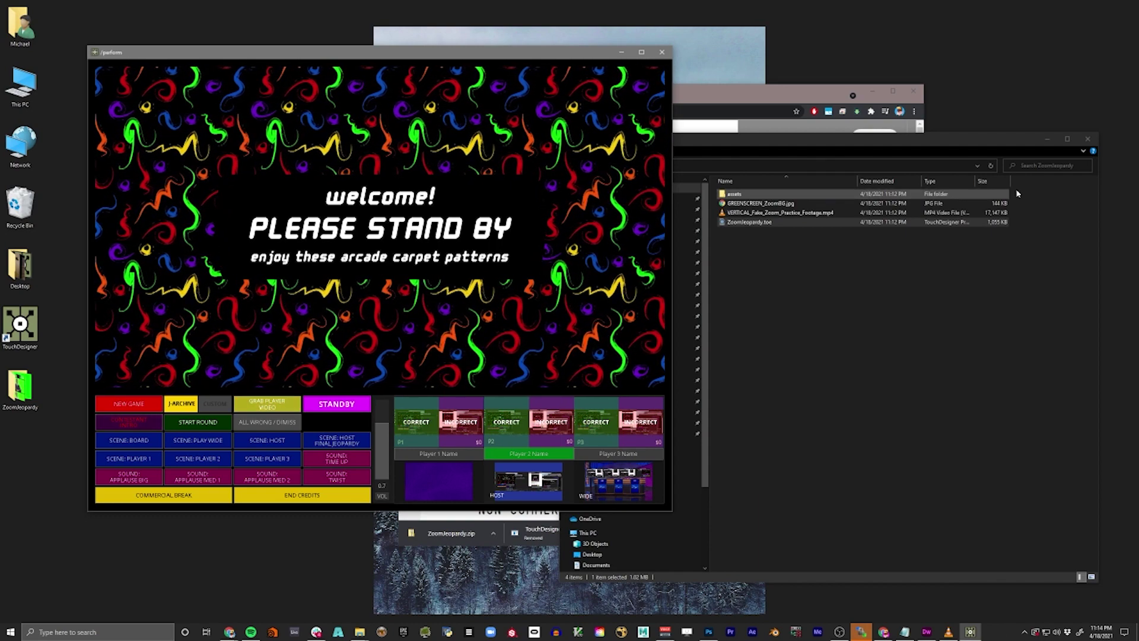
# - Close File Explorer, minimize Chrome, and centre the perform window
pyautogui.click(1087, 138)
pyautogui.click(872, 95)
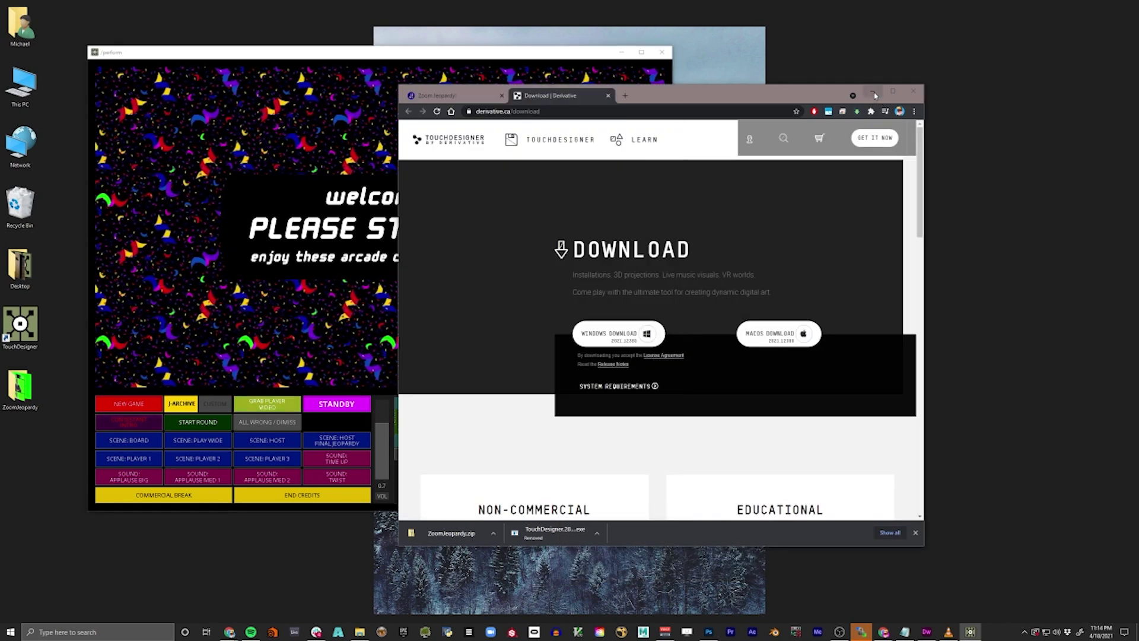
pyautogui.click(873, 95)
pyautogui.moveTo(518, 58); pyautogui.dragTo(594, 52)
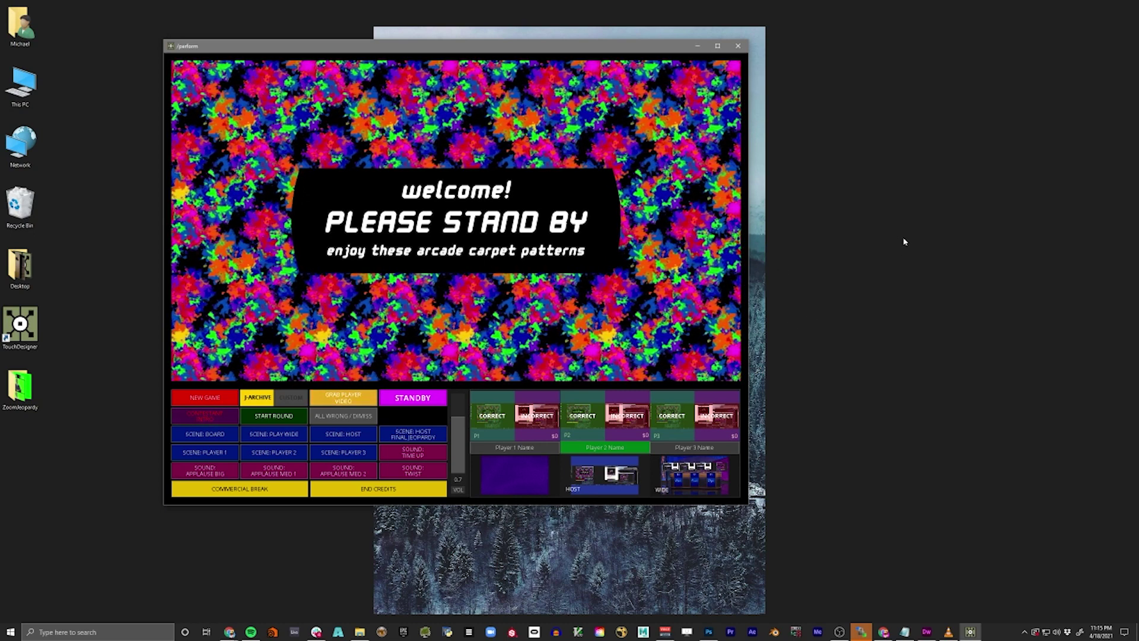
pyautogui.moveTo(865, 129); pyautogui.dragTo(908, 445)
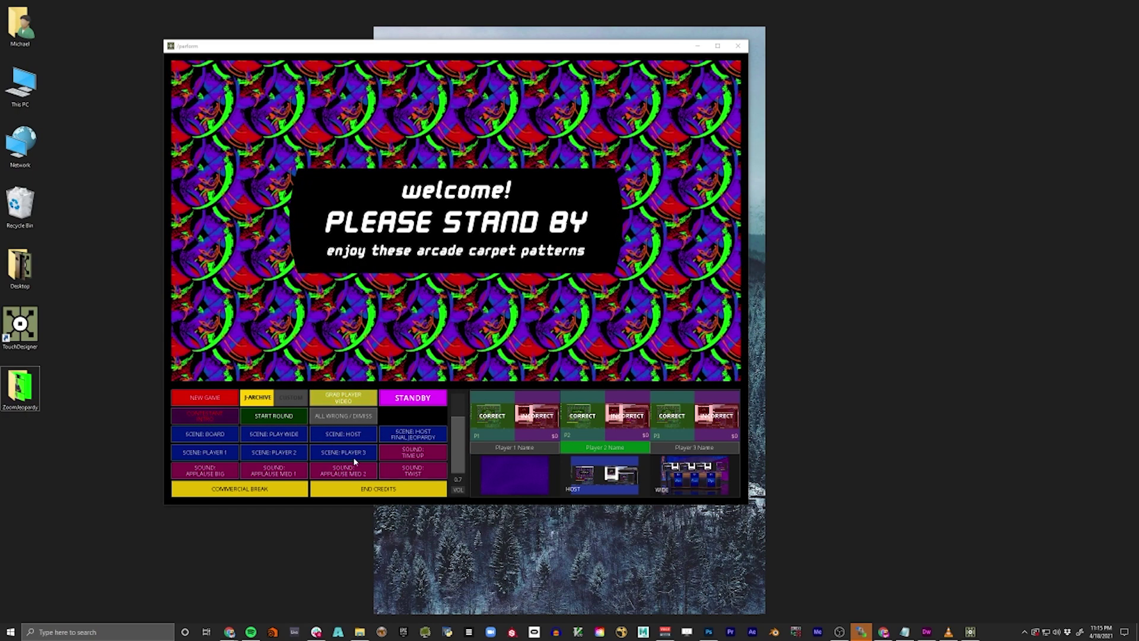
# - Show BOARD, PLAY WIDE, HOST, HOST FINAL JEOPARDY, PLAYER 2 and PLAYER 3 scenes, then play TIME UP
pyautogui.click(226, 436)
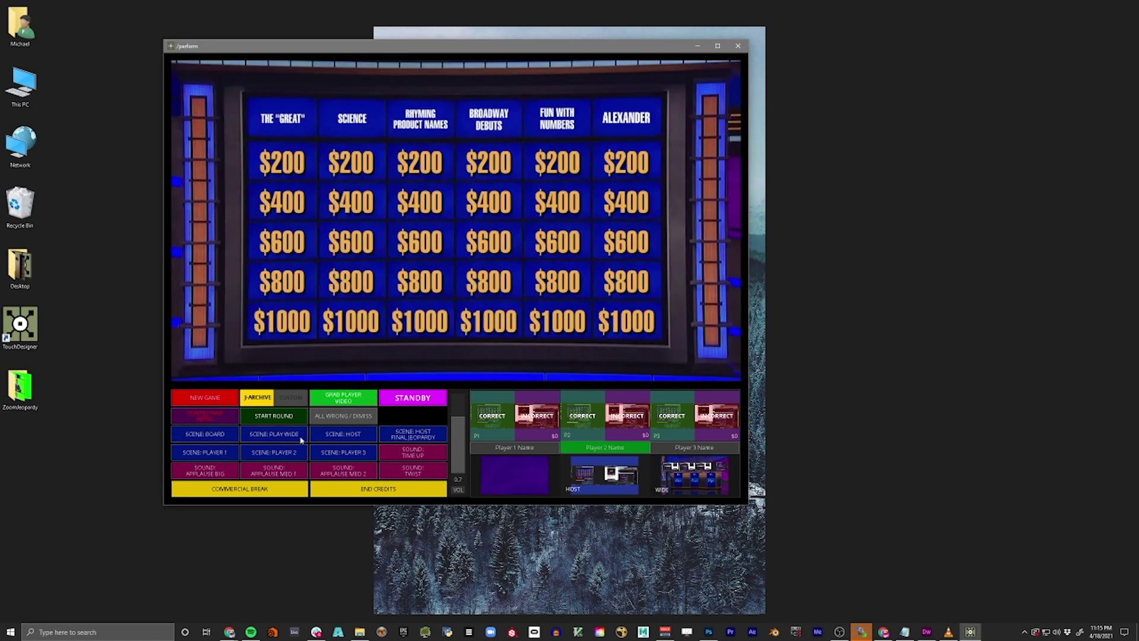
pyautogui.click(301, 440)
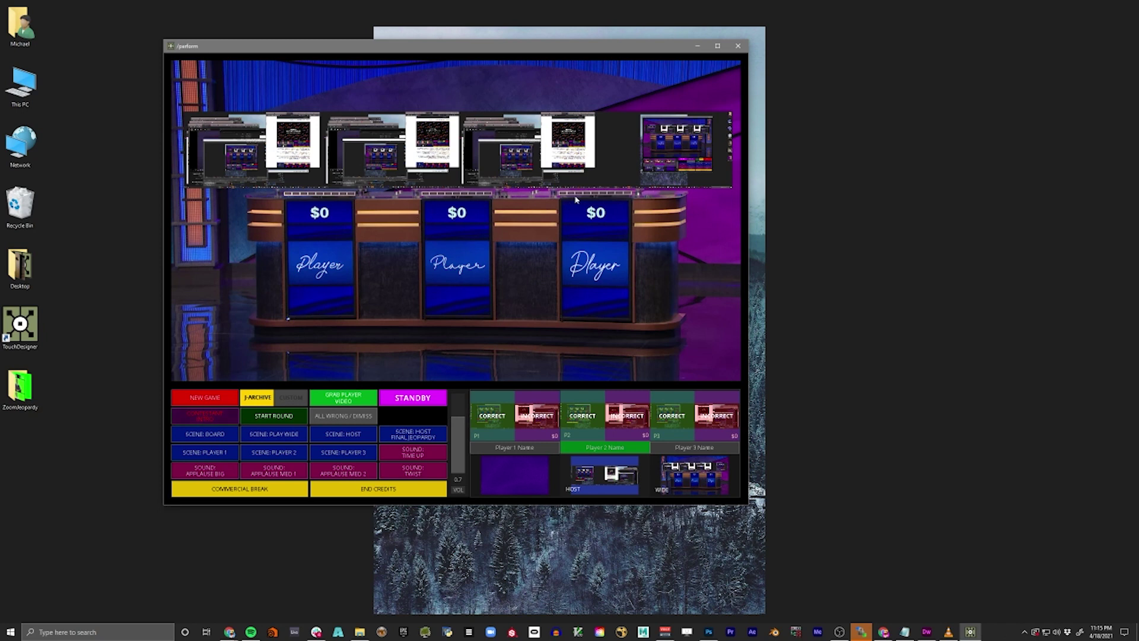
pyautogui.click(339, 438)
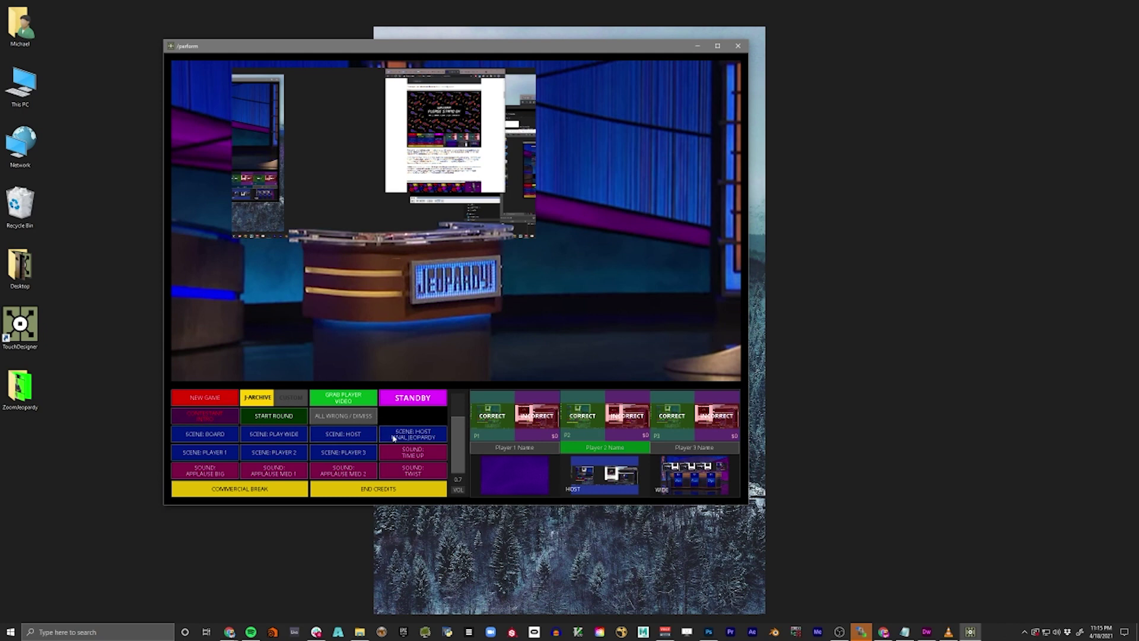
pyautogui.click(414, 436)
pyautogui.click(255, 454)
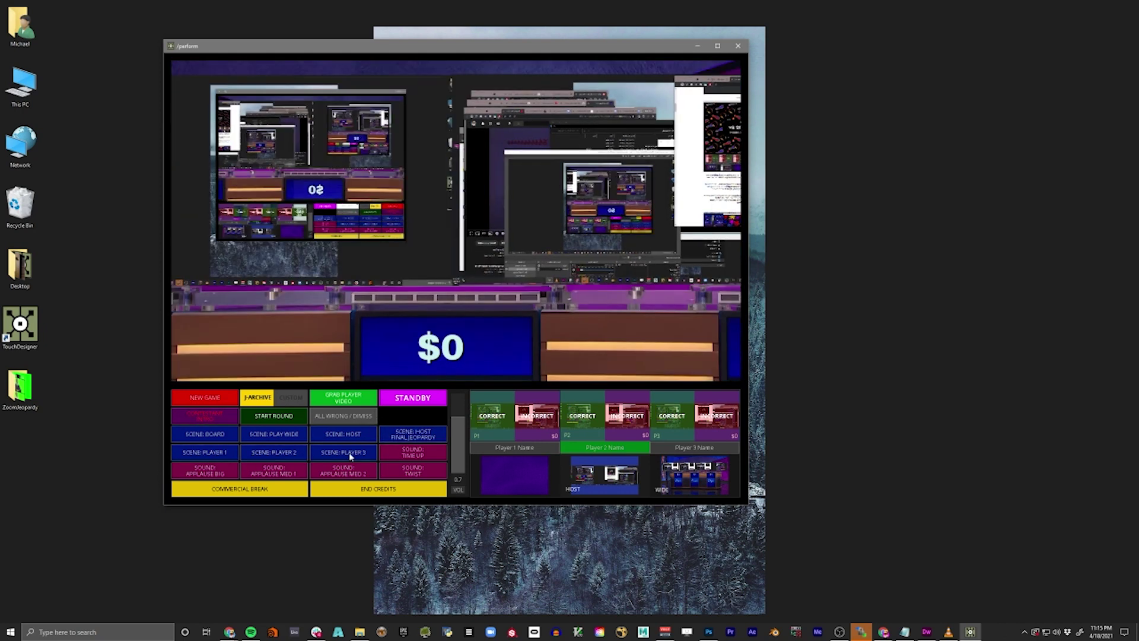
pyautogui.click(350, 453)
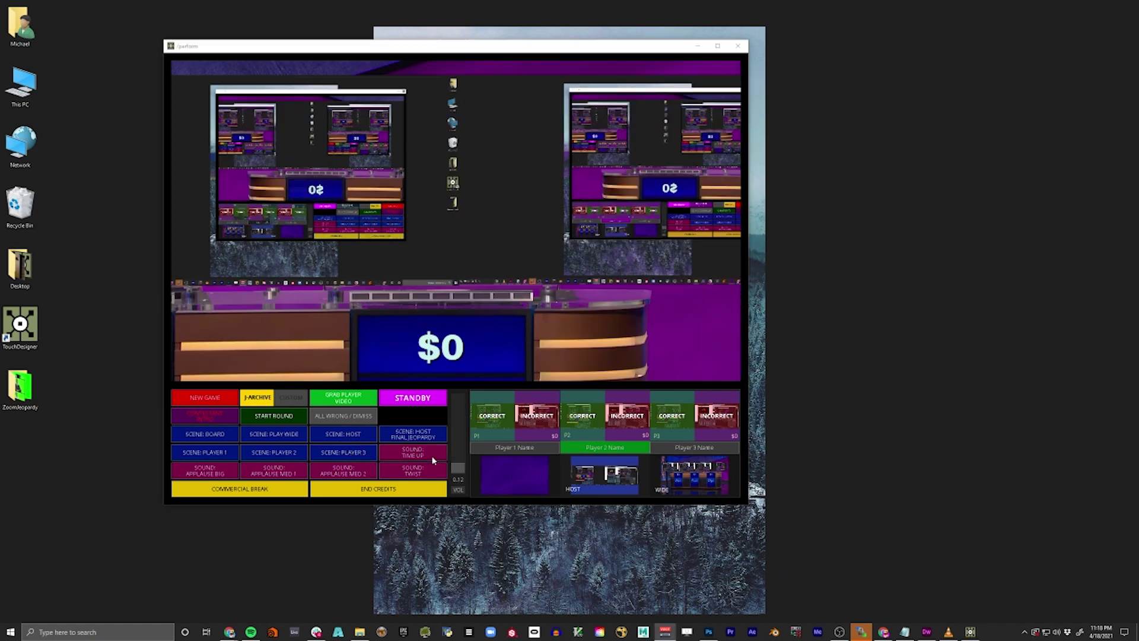
pyautogui.click(431, 457)
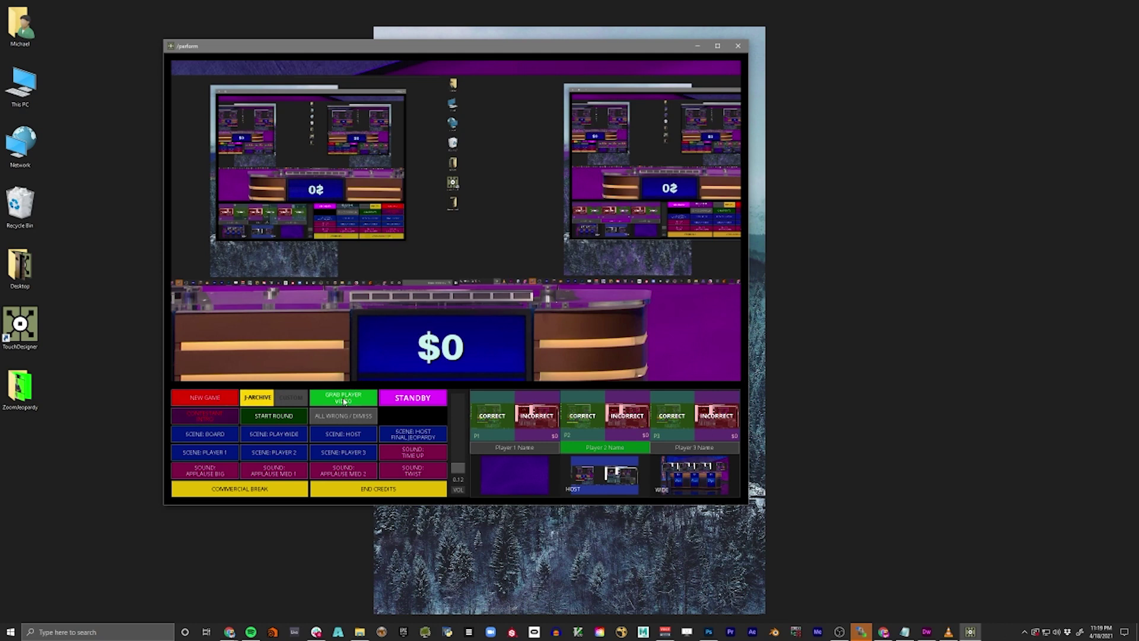
# - Switch the output to STANDBY and click into the Player 2 and Player 3 Name fields
pyautogui.click(412, 398)
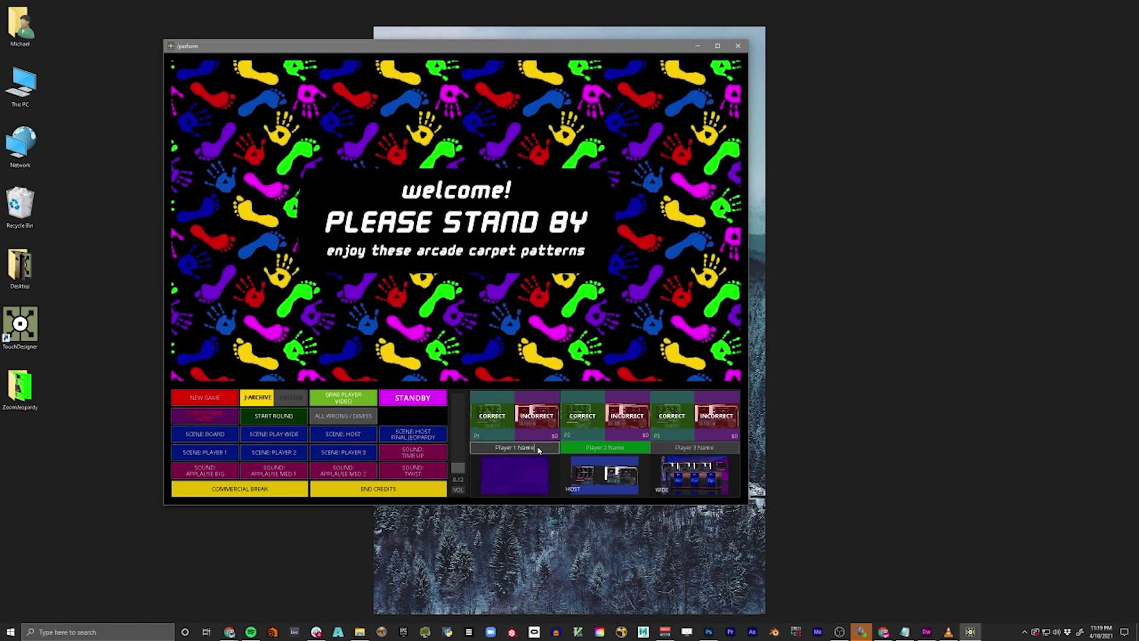
pyautogui.moveTo(634, 455); pyautogui.dragTo(643, 452)
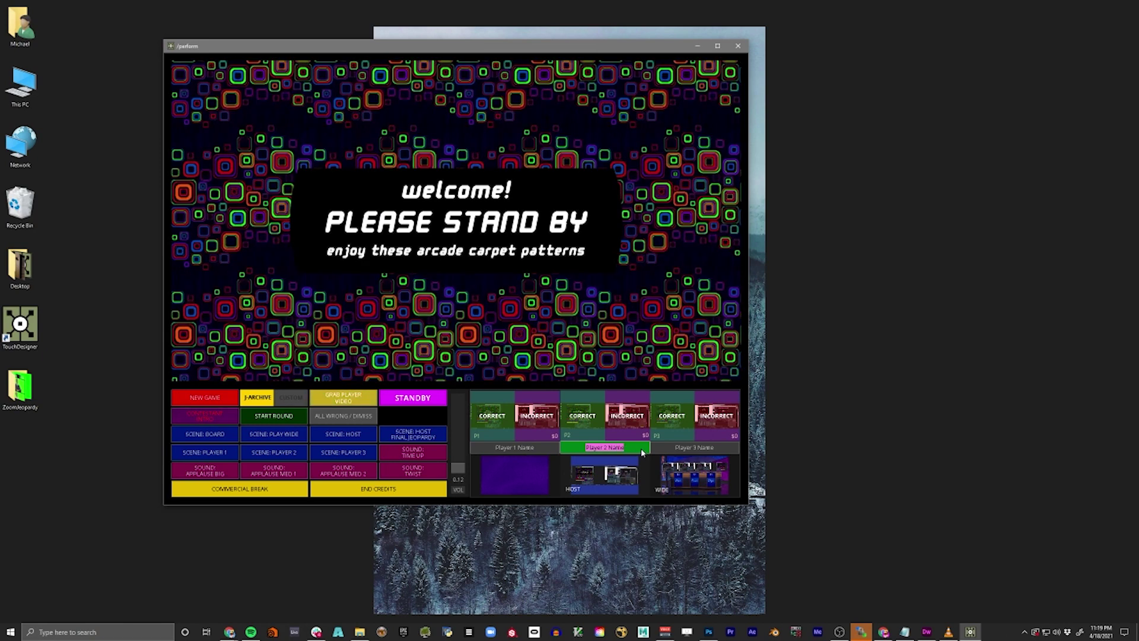
pyautogui.click(643, 453)
pyautogui.click(675, 449)
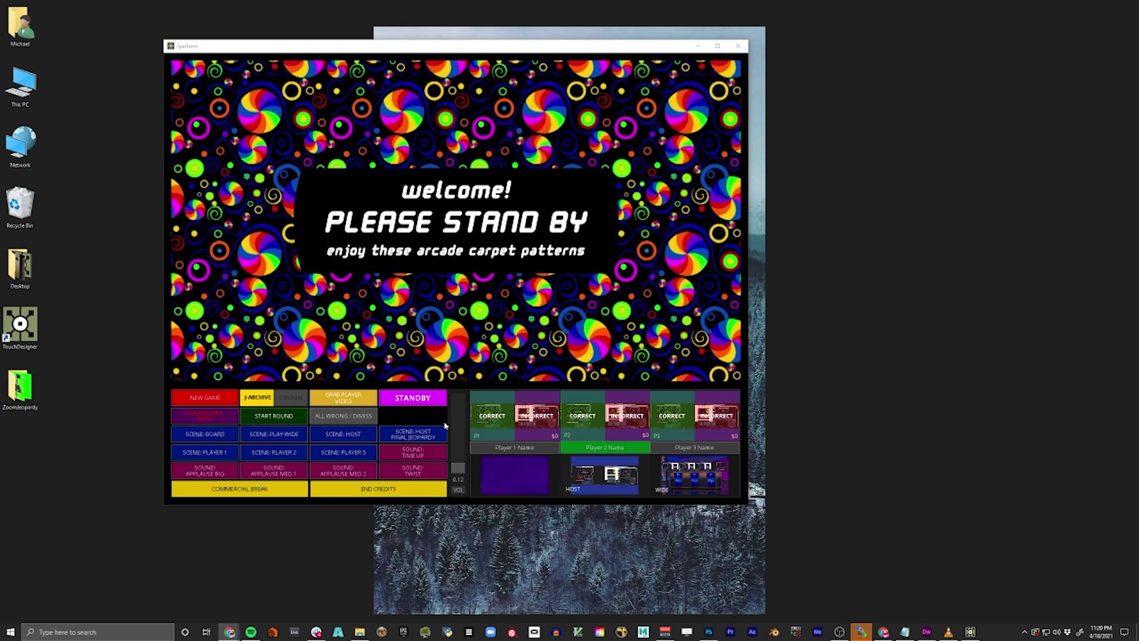
# - Open the vertical practice footage, make its window tall and narrow, move it up, then close VLC
pyautogui.doubleClick(22, 387)
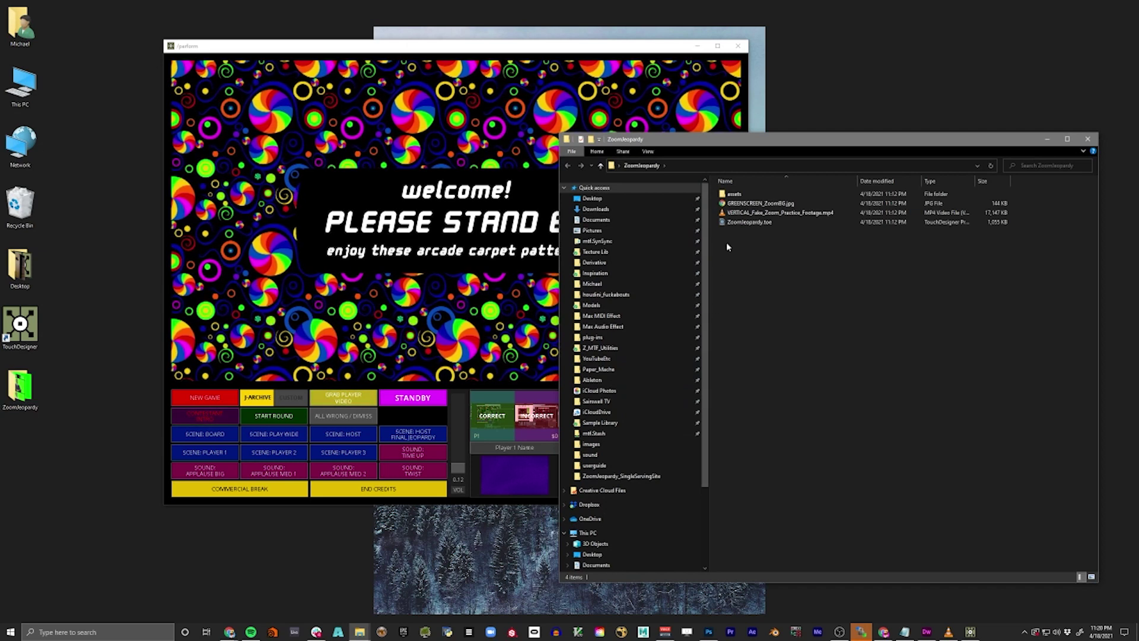
pyautogui.click(760, 214)
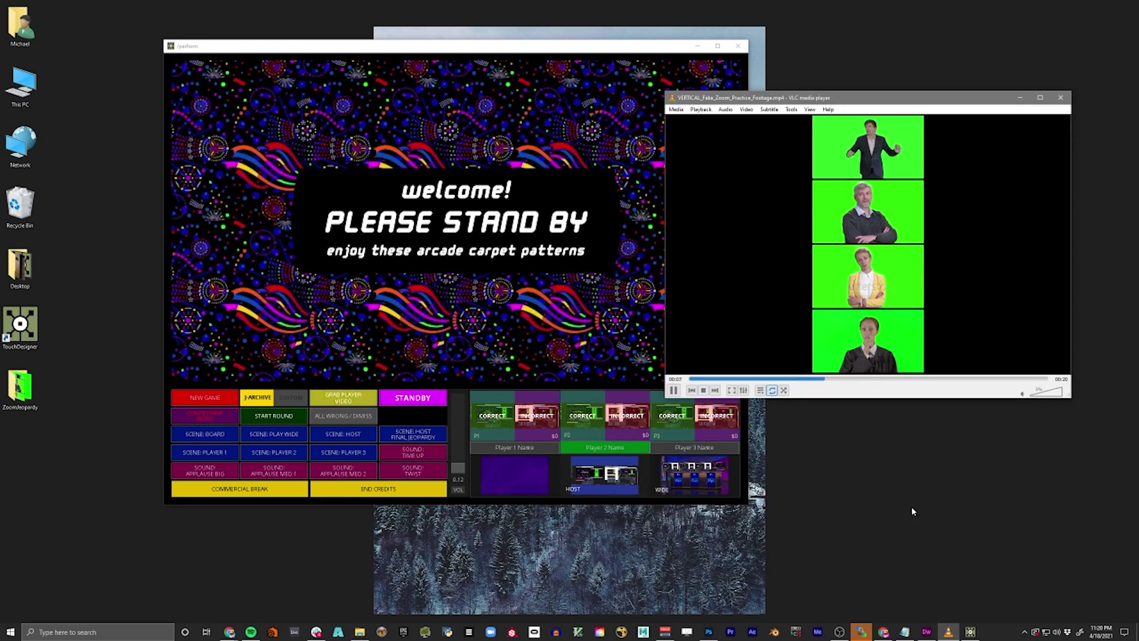
pyautogui.moveTo(1074, 401); pyautogui.dragTo(961, 620)
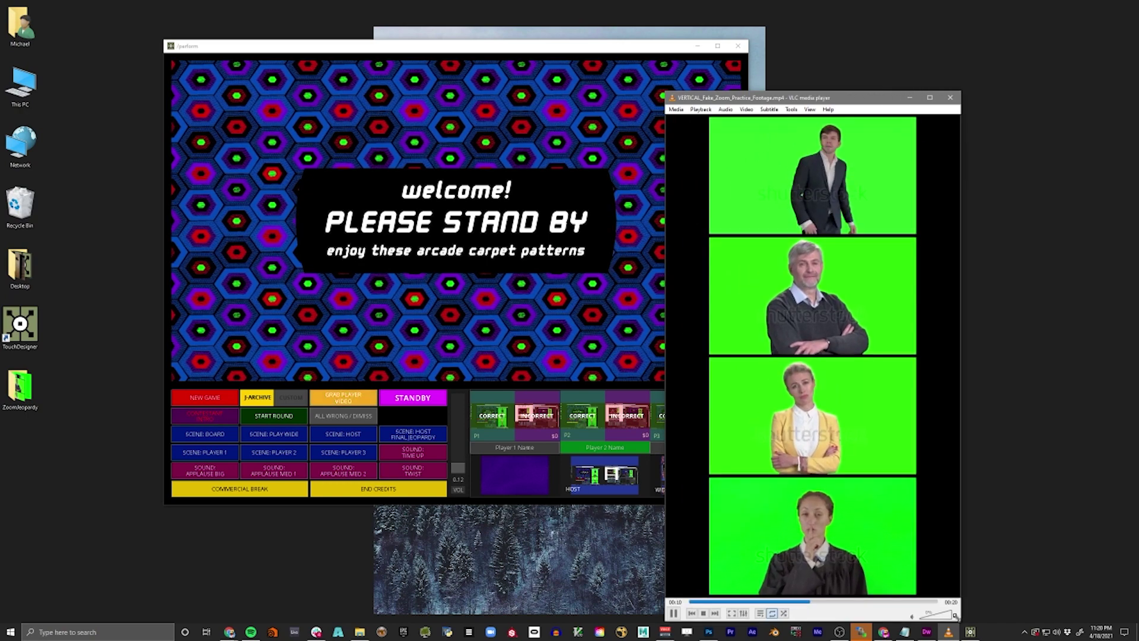
pyautogui.moveTo(789, 97); pyautogui.dragTo(880, 34)
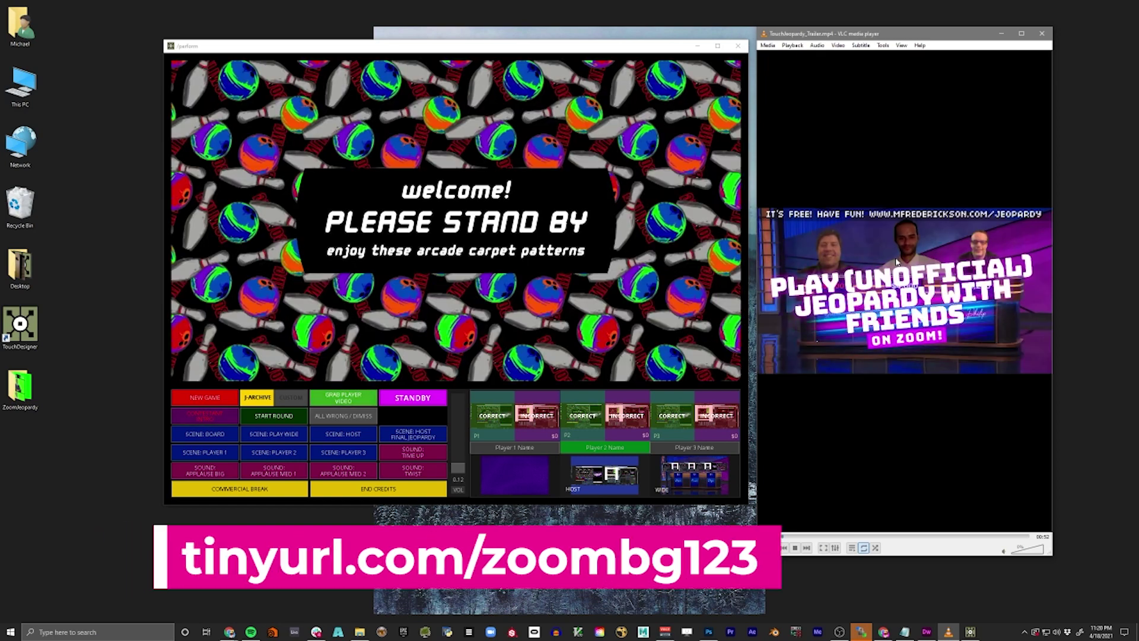
pyautogui.click(1042, 33)
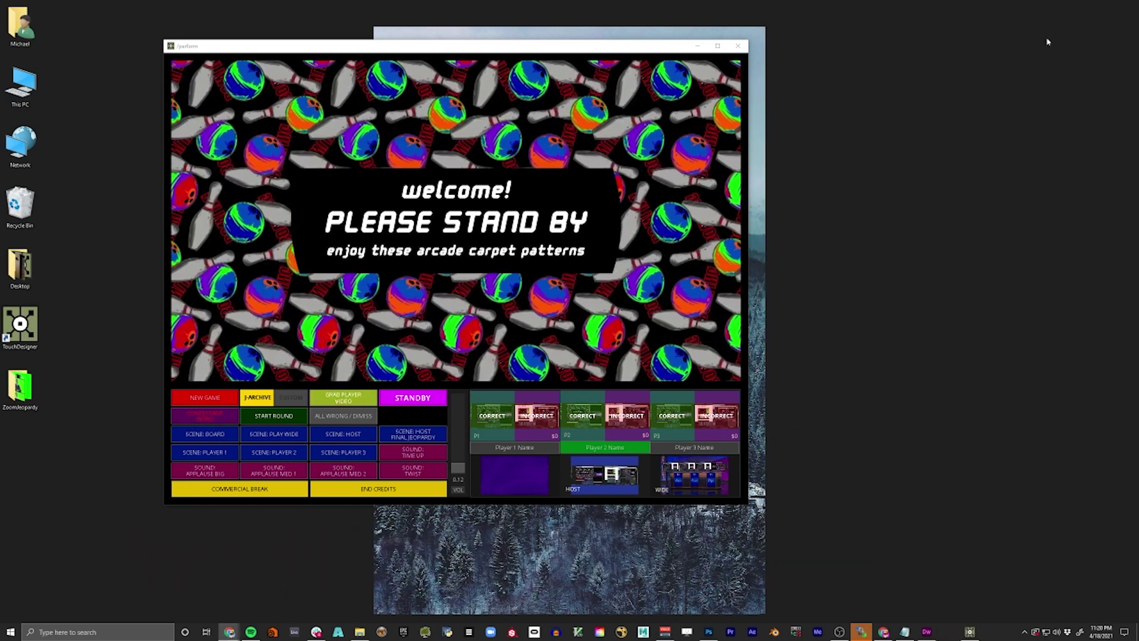
# - In the ZoomJeopardy folder, preview GREENSCREEN_ZoomBG.jpg and close the preview
pyautogui.doubleClick(21, 389)
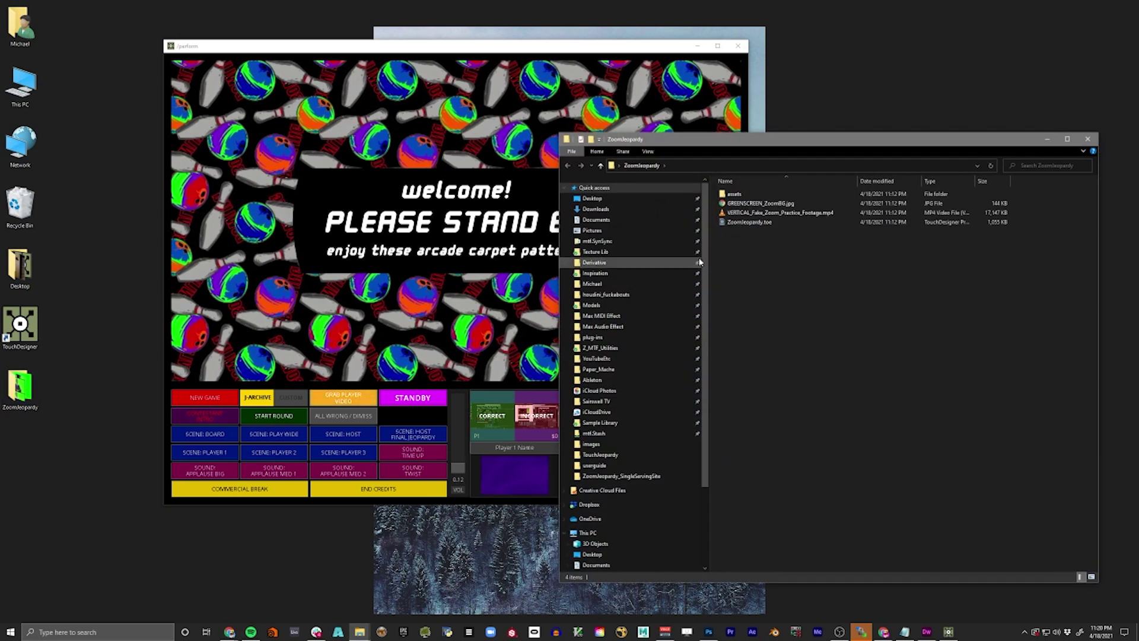
pyautogui.click(783, 203)
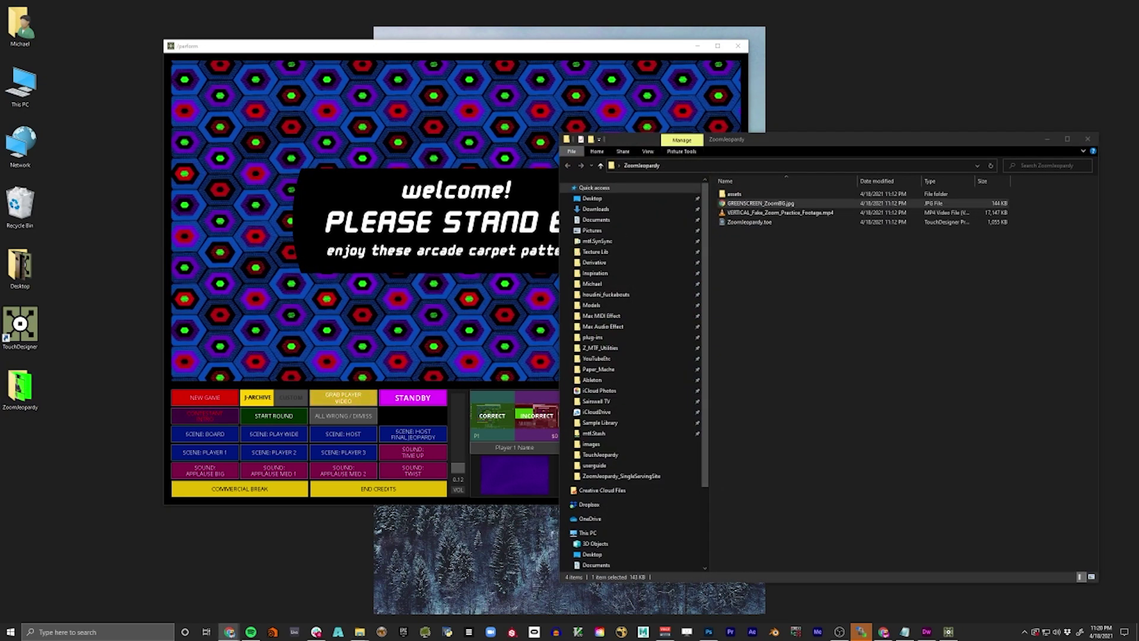
pyautogui.press('Return')
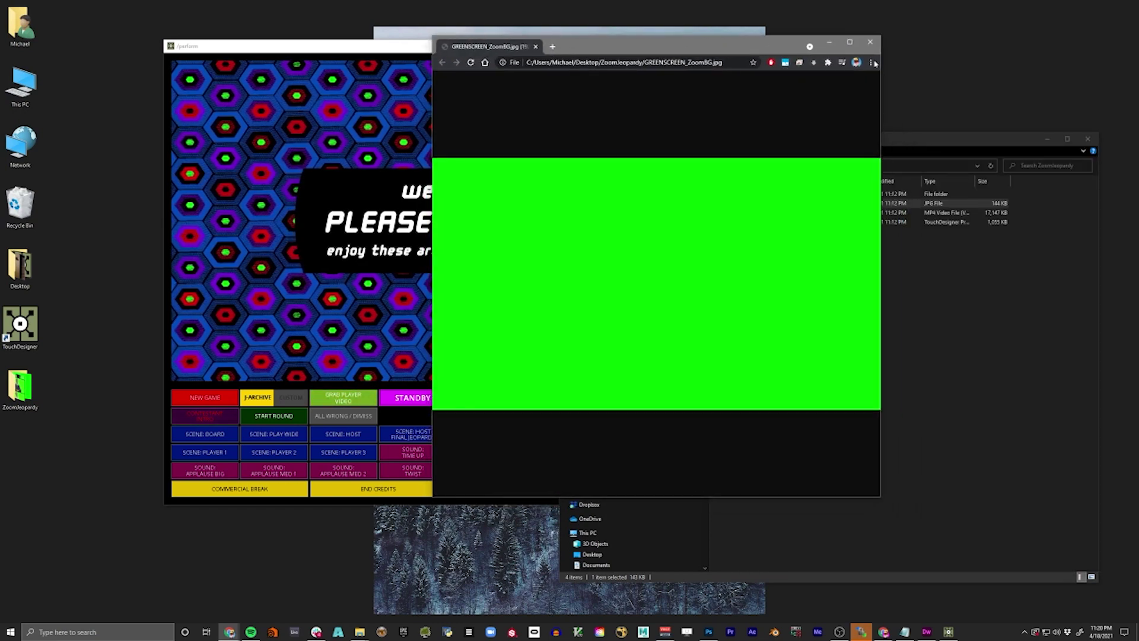
pyautogui.click(870, 41)
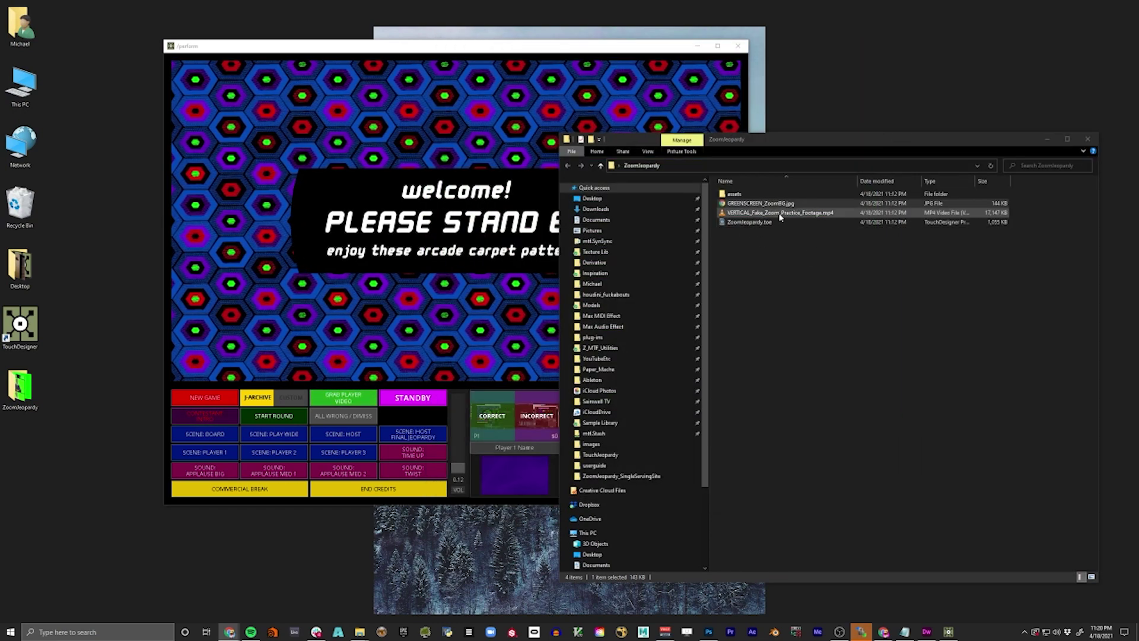
# - Play VERTICAL_Fake_Zoom_Practice_Footage.mp4 in VLC, enlarged and placed beside the game window
pyautogui.doubleClick(765, 212)
pyautogui.click(1087, 139)
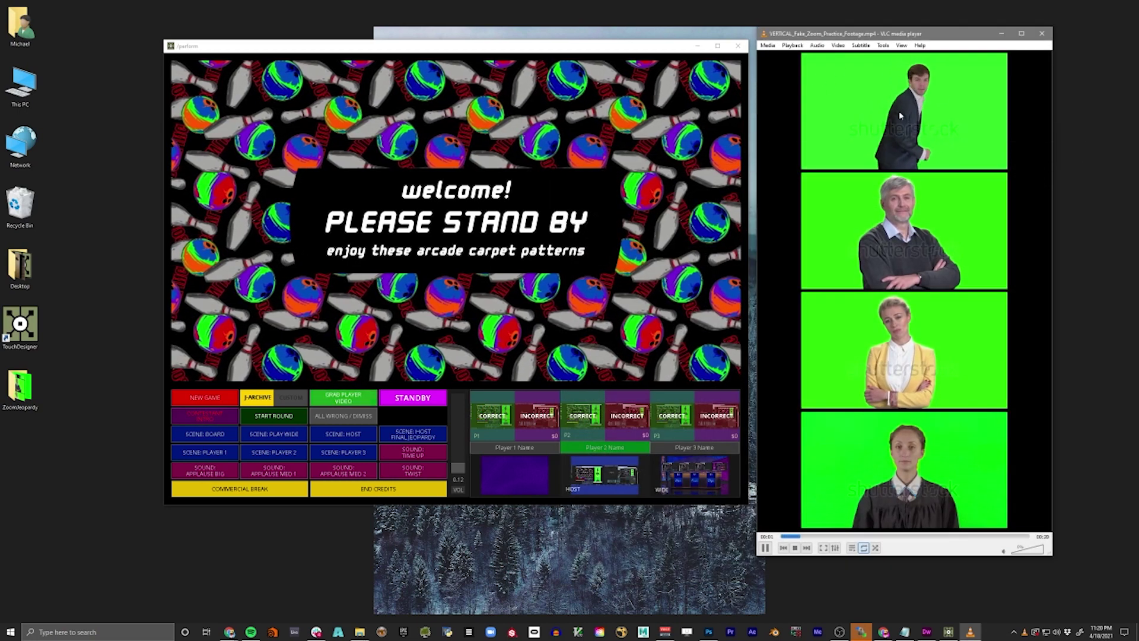
pyautogui.moveTo(863, 37)
pyautogui.mouseDown()
pyautogui.moveTo(871, 43)
pyautogui.moveTo(851, 44)
pyautogui.mouseUp()
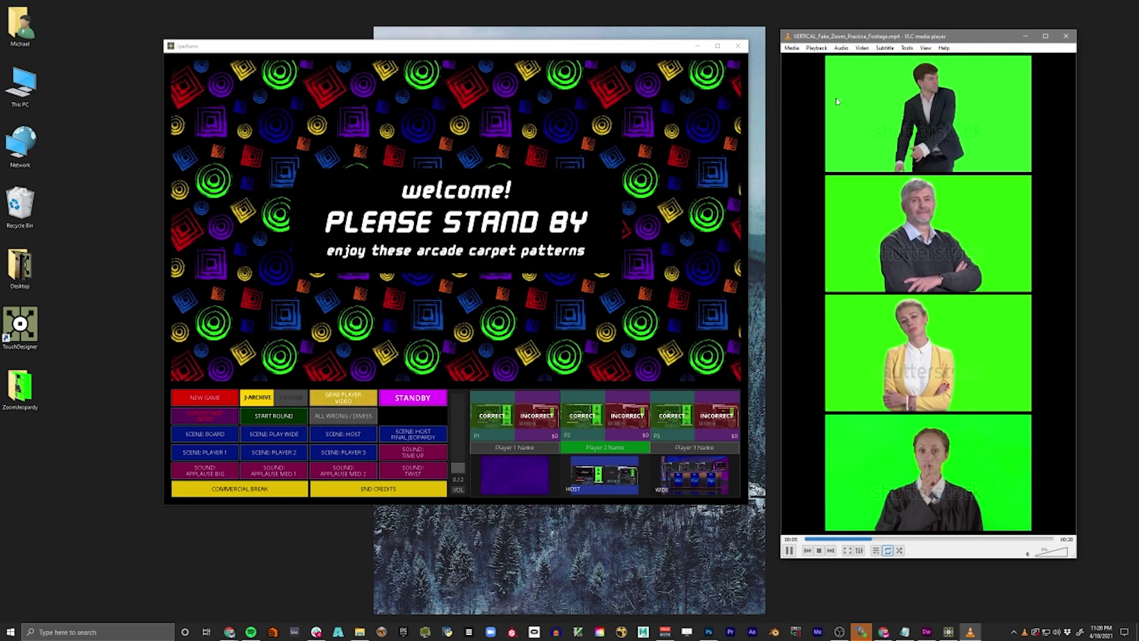
pyautogui.moveTo(957, 38); pyautogui.dragTo(959, 30)
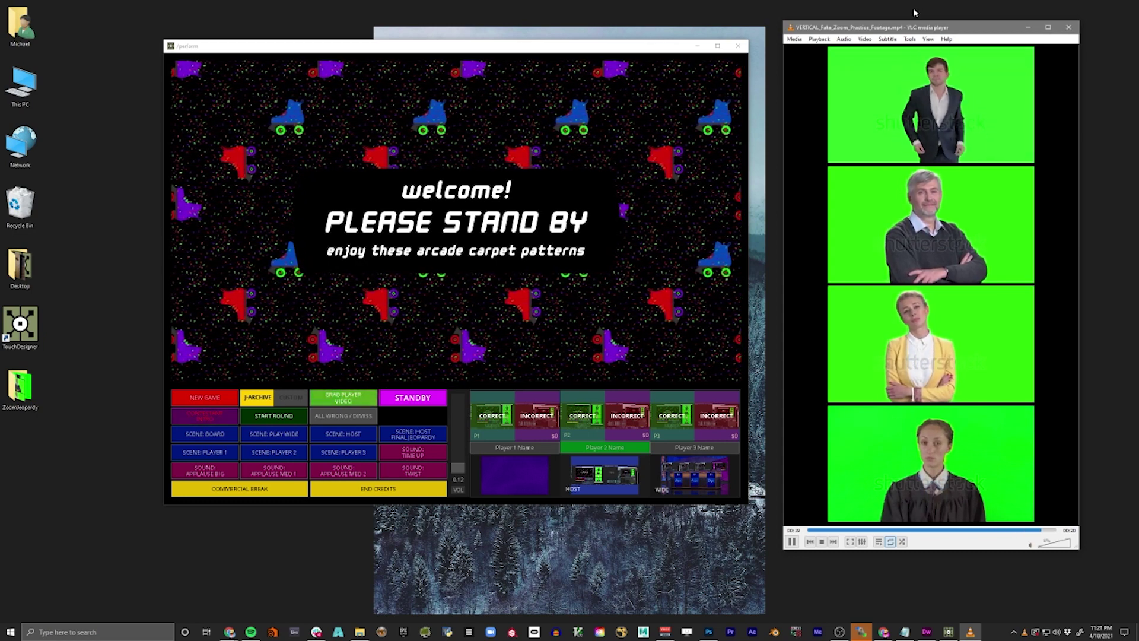
pyautogui.moveTo(917, 28)
pyautogui.mouseDown()
pyautogui.moveTo(910, 45)
pyautogui.moveTo(903, 26)
pyautogui.mouseUp()
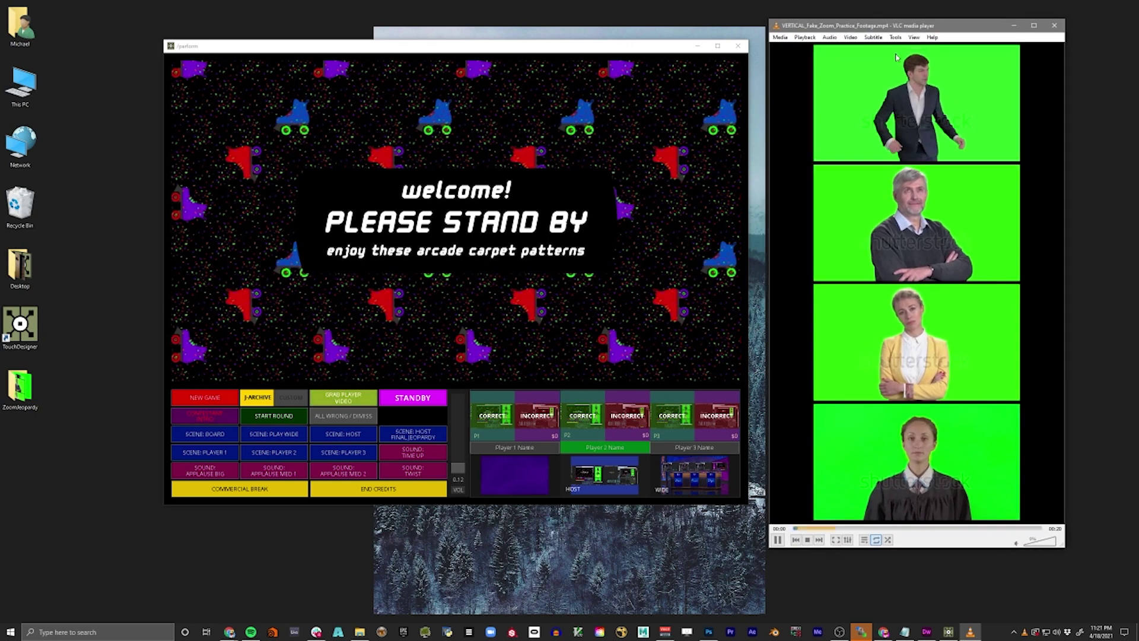
pyautogui.moveTo(1062, 548); pyautogui.dragTo(1071, 586)
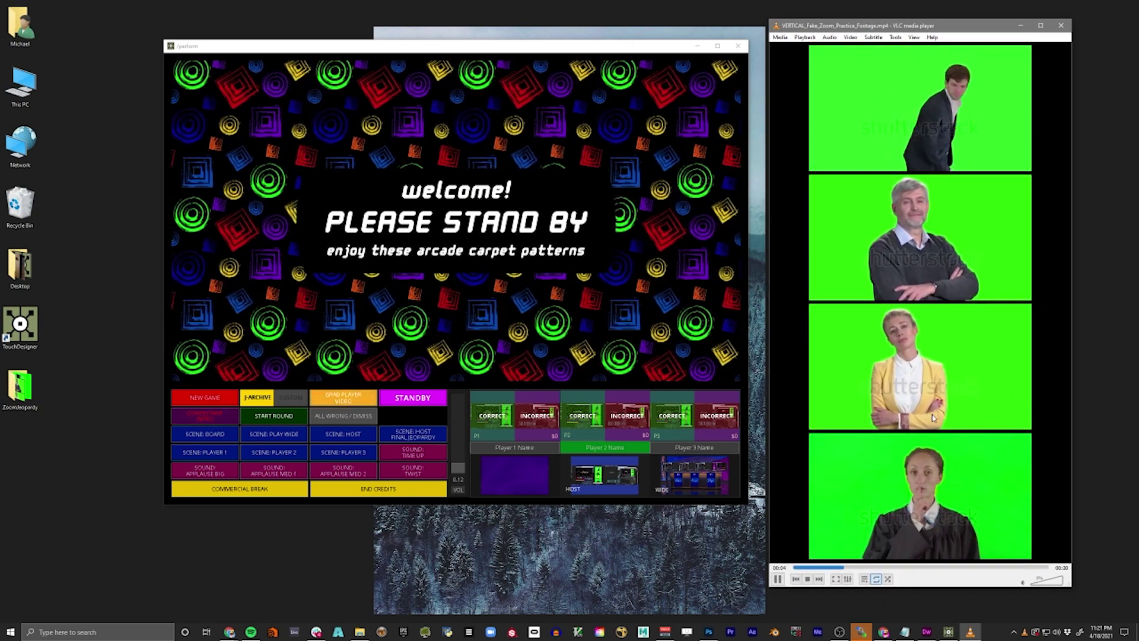
pyautogui.moveTo(889, 25); pyautogui.dragTo(880, 19)
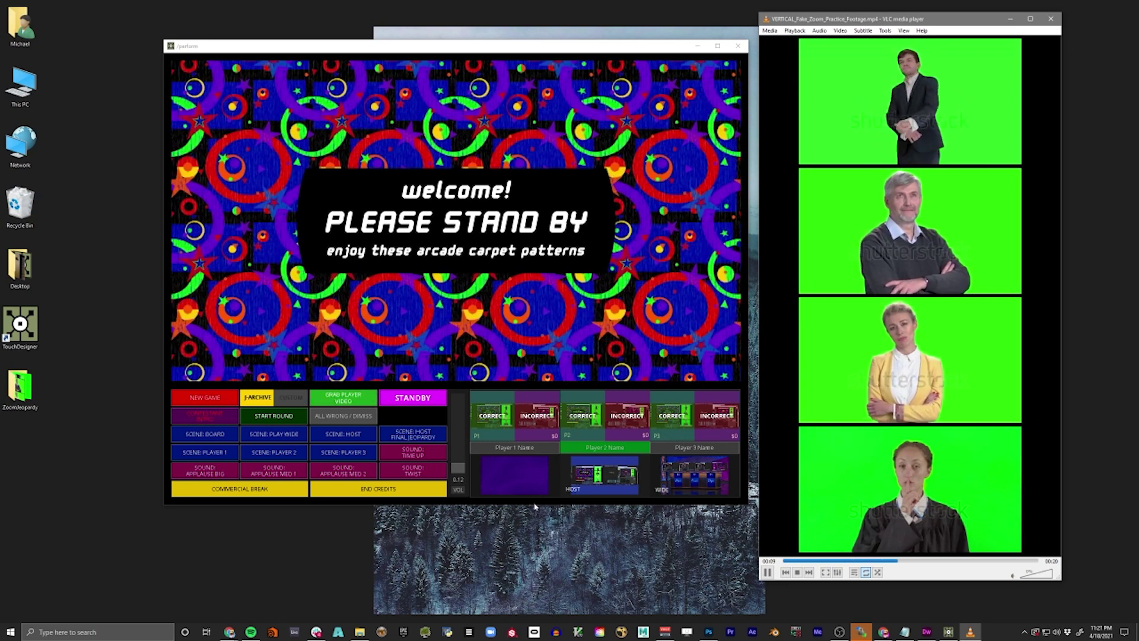
# - Enter a contestant name in each of two player name fields
pyautogui.click(547, 452)
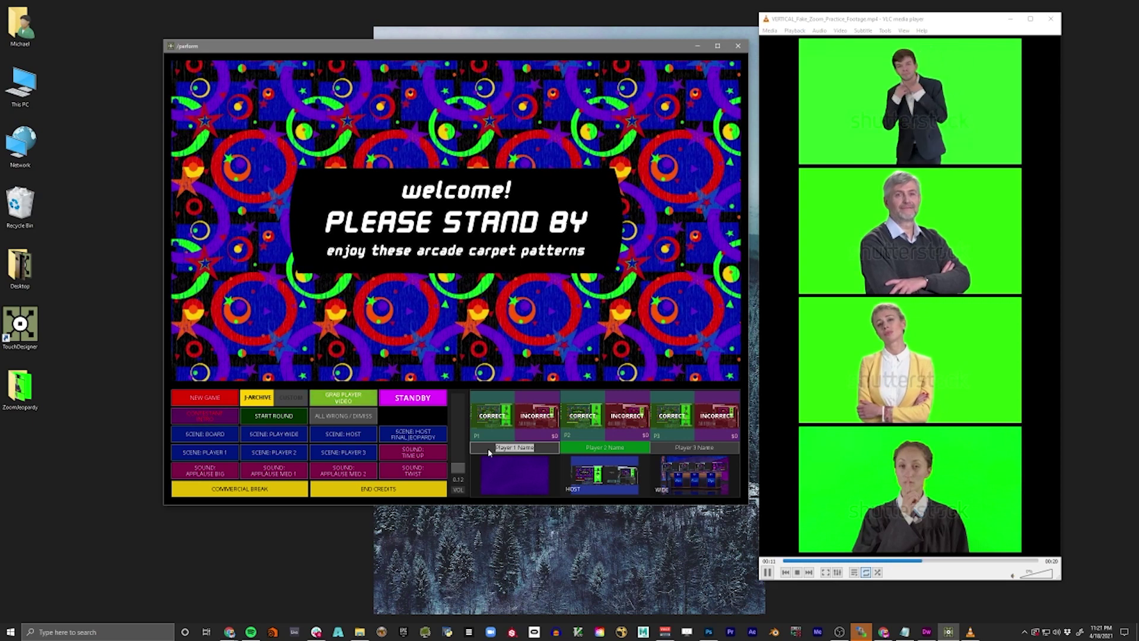
pyautogui.write('Calm Ga')
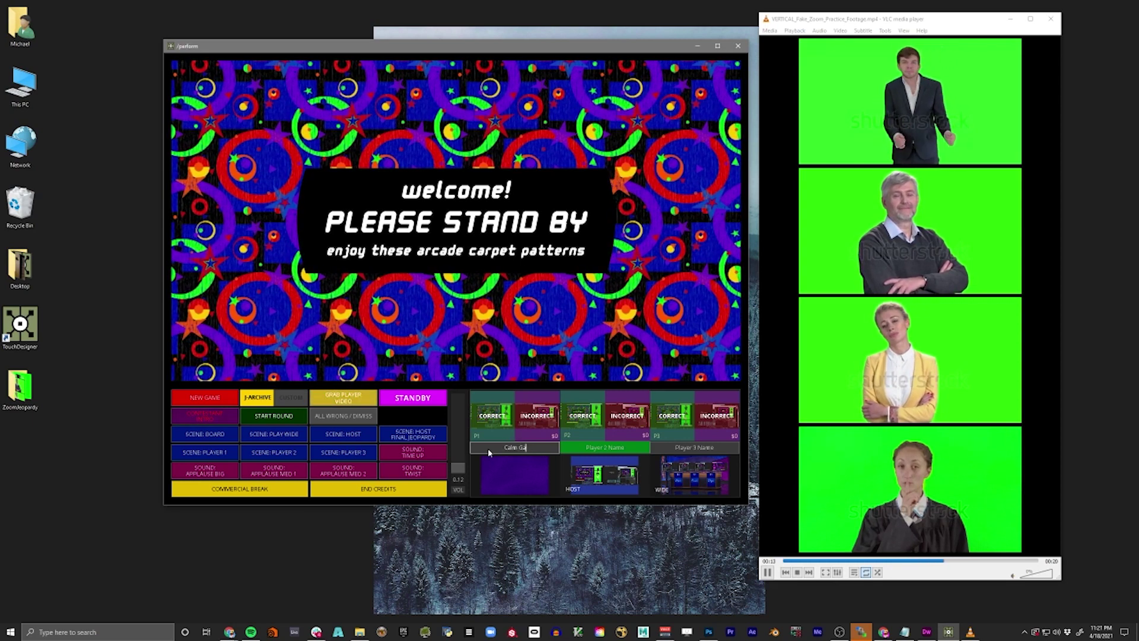
pyautogui.write('m')
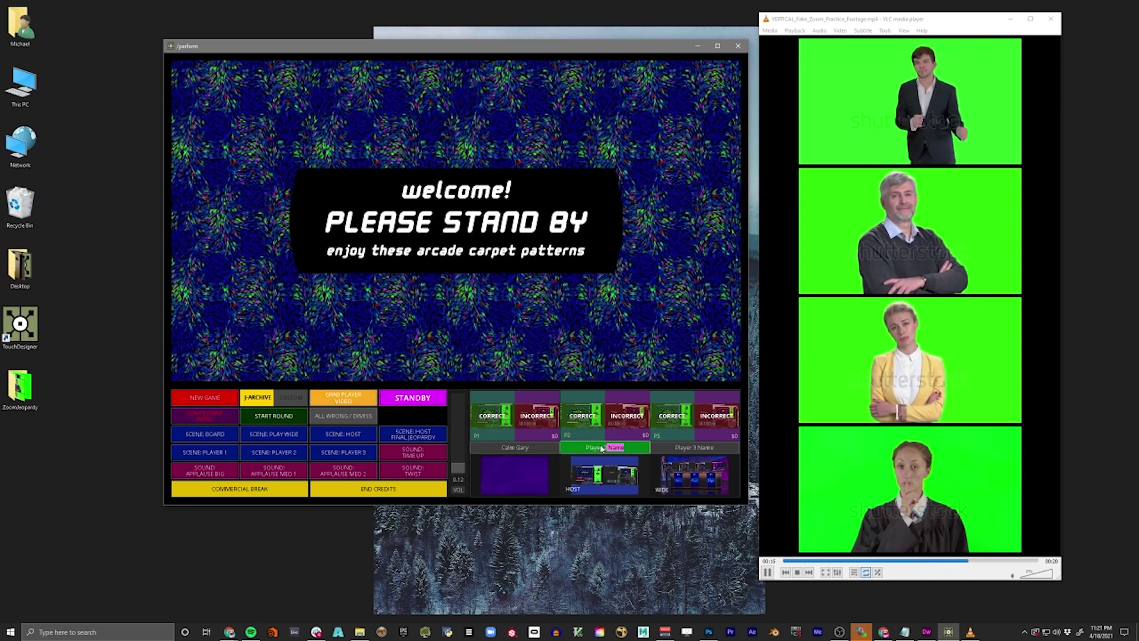
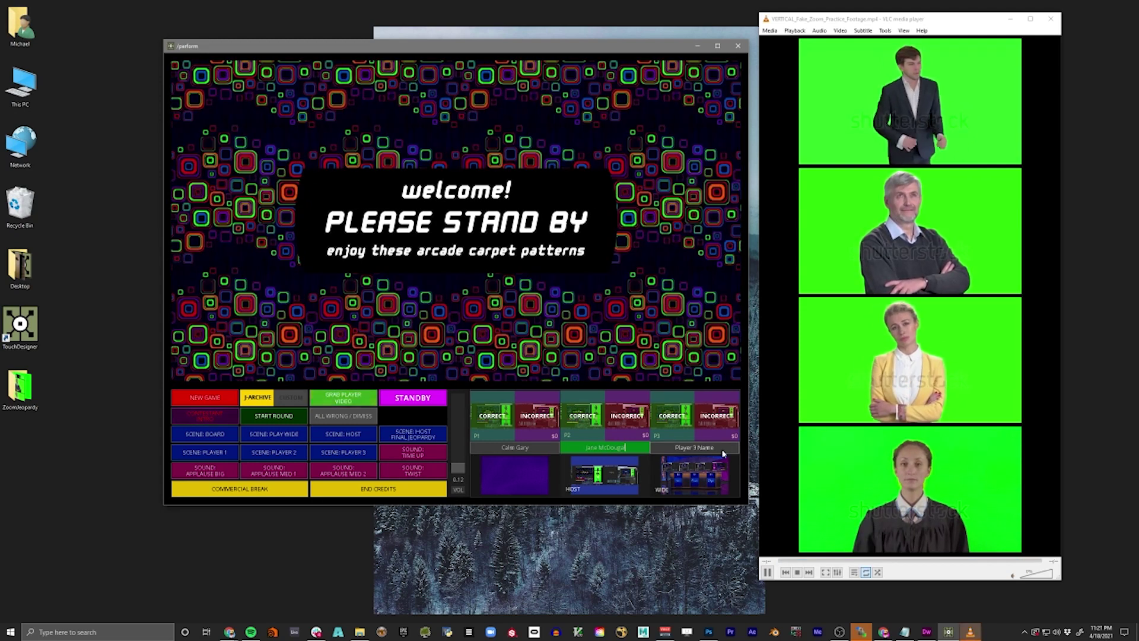
pyautogui.click(671, 449)
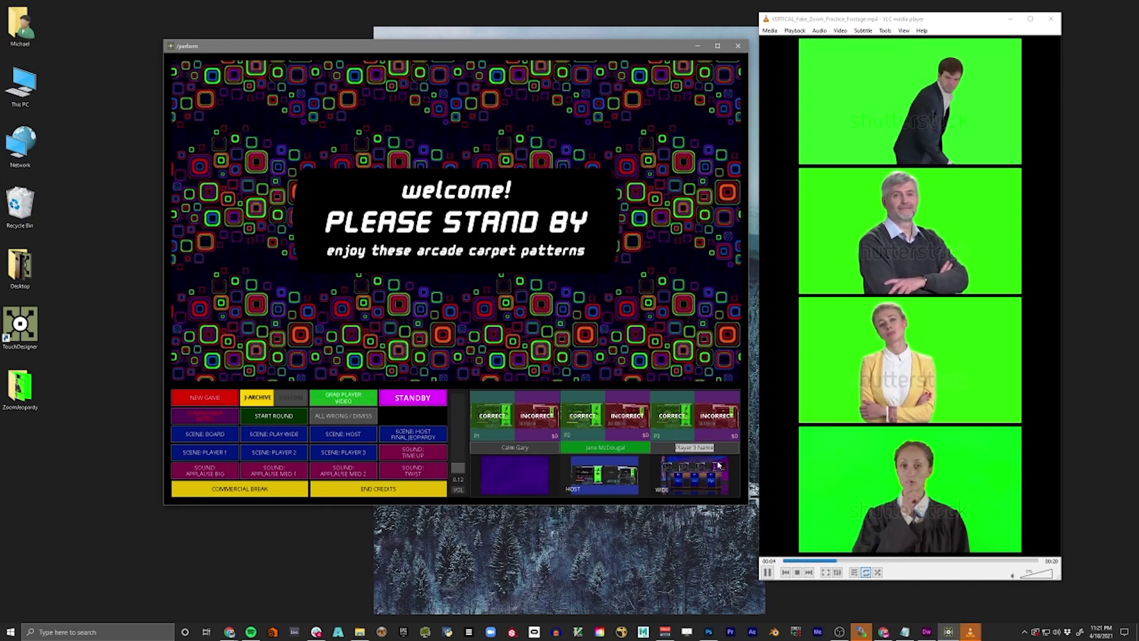
pyautogui.write('Judge Quis')
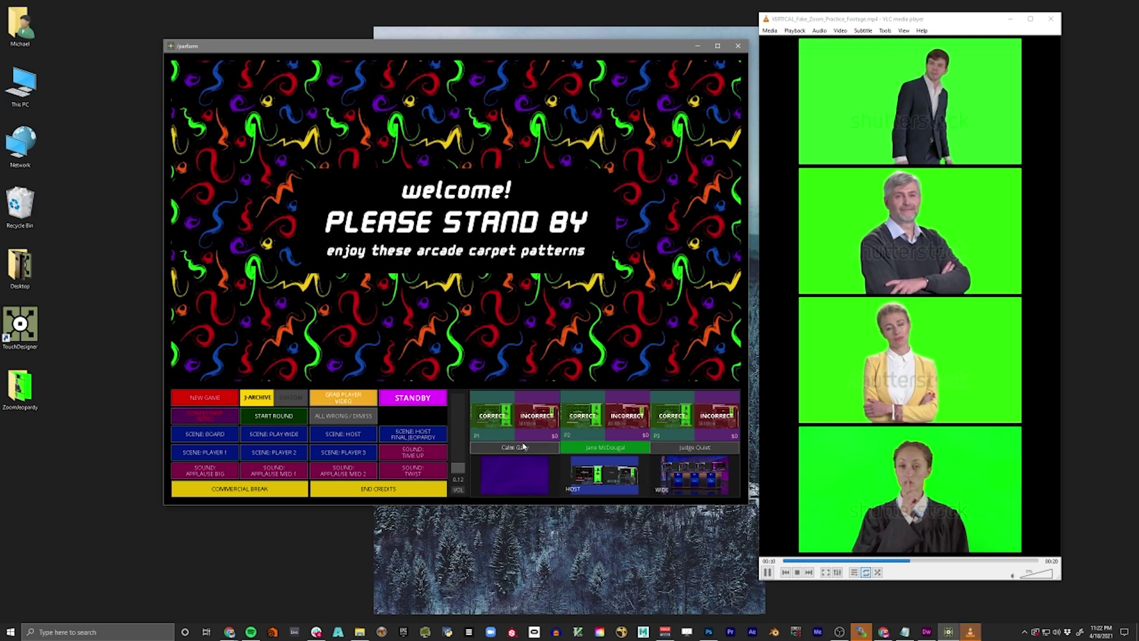
pyautogui.click(248, 438)
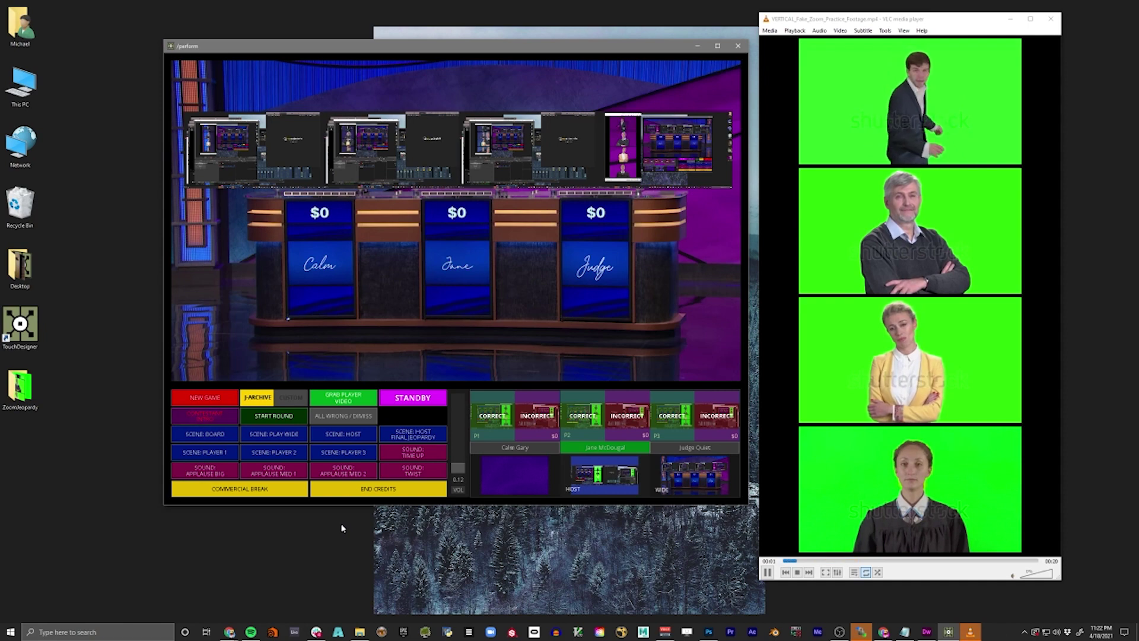
pyautogui.click(440, 405)
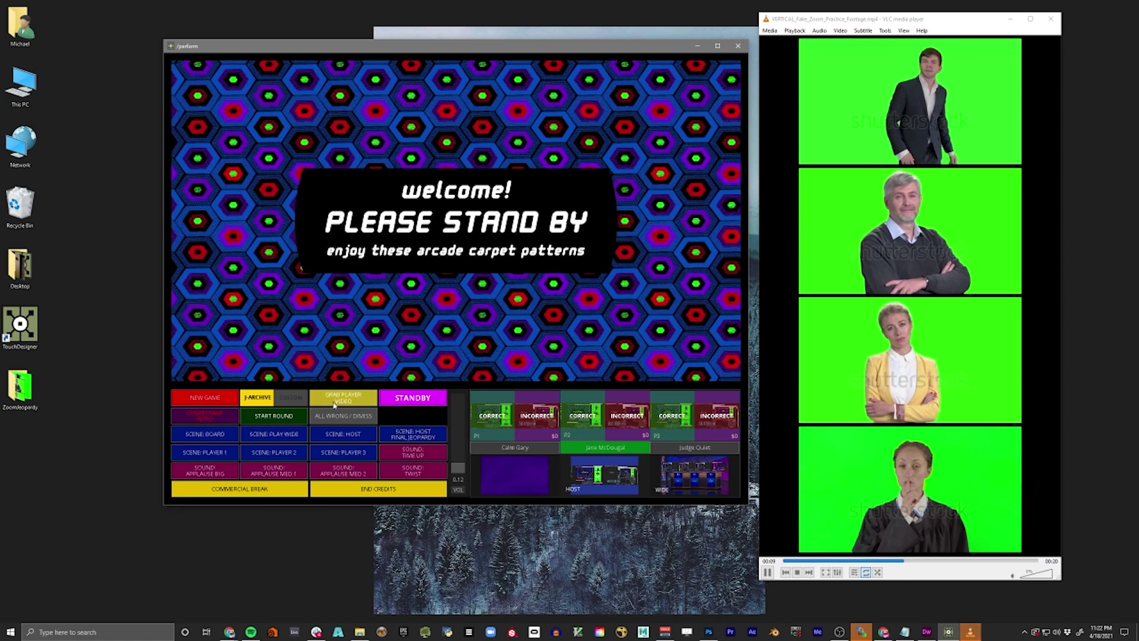
# - Open GRAB PLAYER VIDEO and set Grab Player Pixels From to Display 1
pyautogui.click(372, 404)
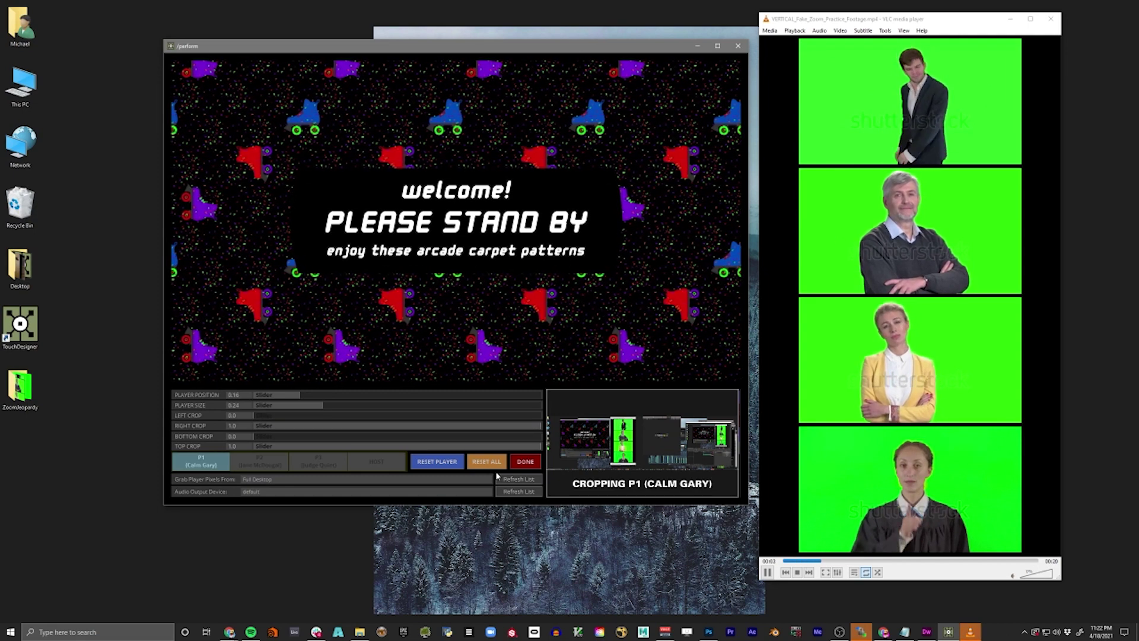
pyautogui.click(243, 481)
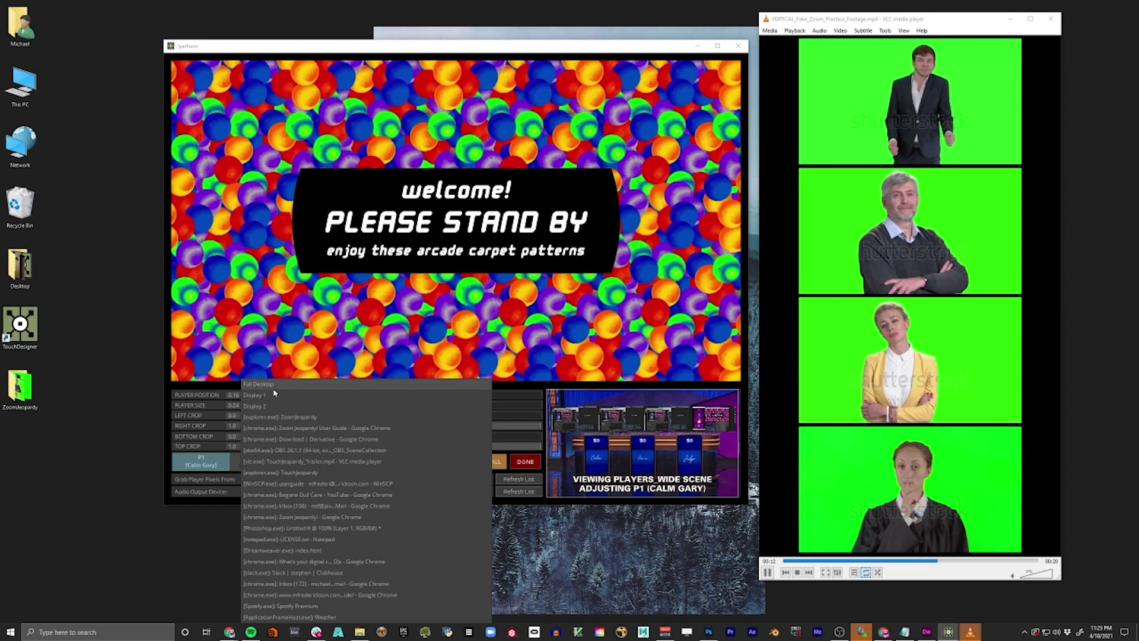
pyautogui.click(167, 499)
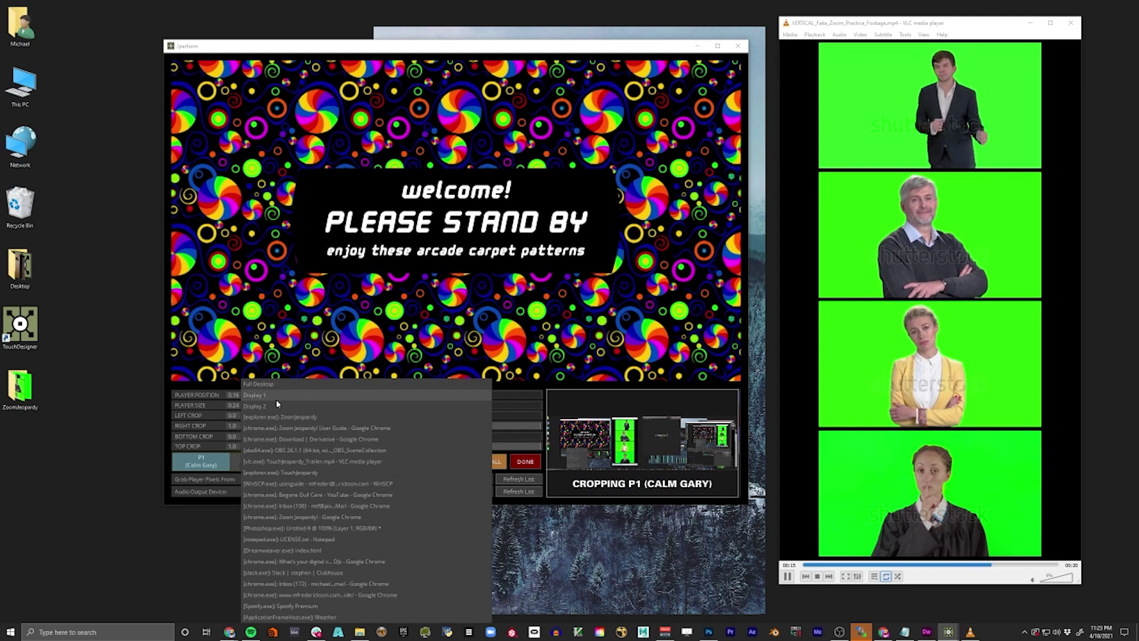
pyautogui.click(276, 400)
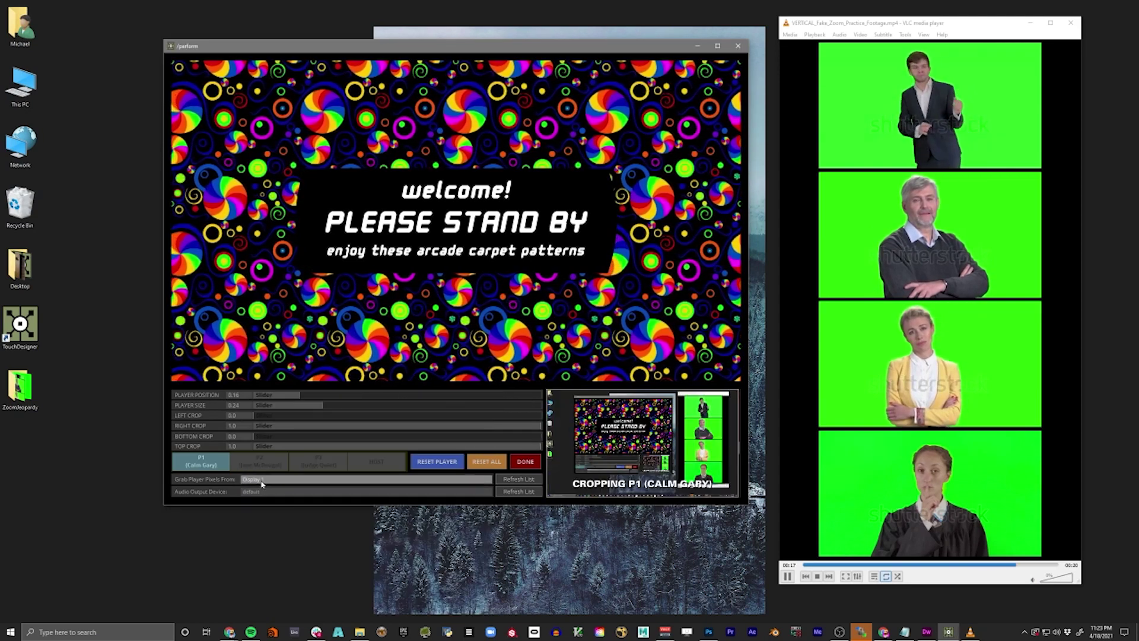
pyautogui.click(255, 479)
pyautogui.click(264, 406)
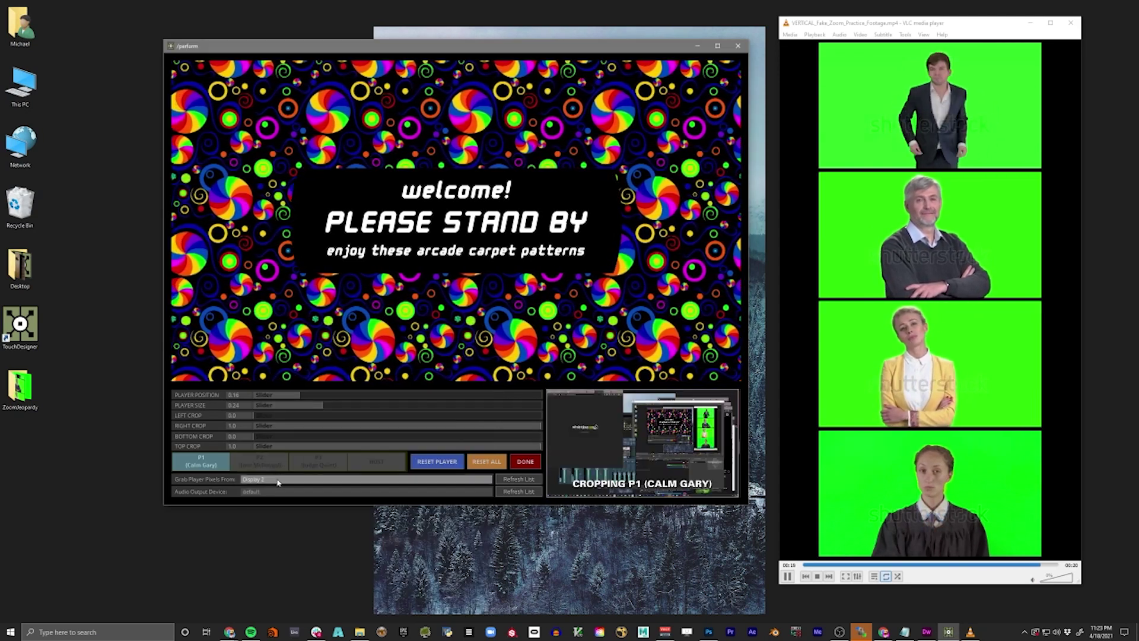
pyautogui.click(267, 479)
pyautogui.click(275, 395)
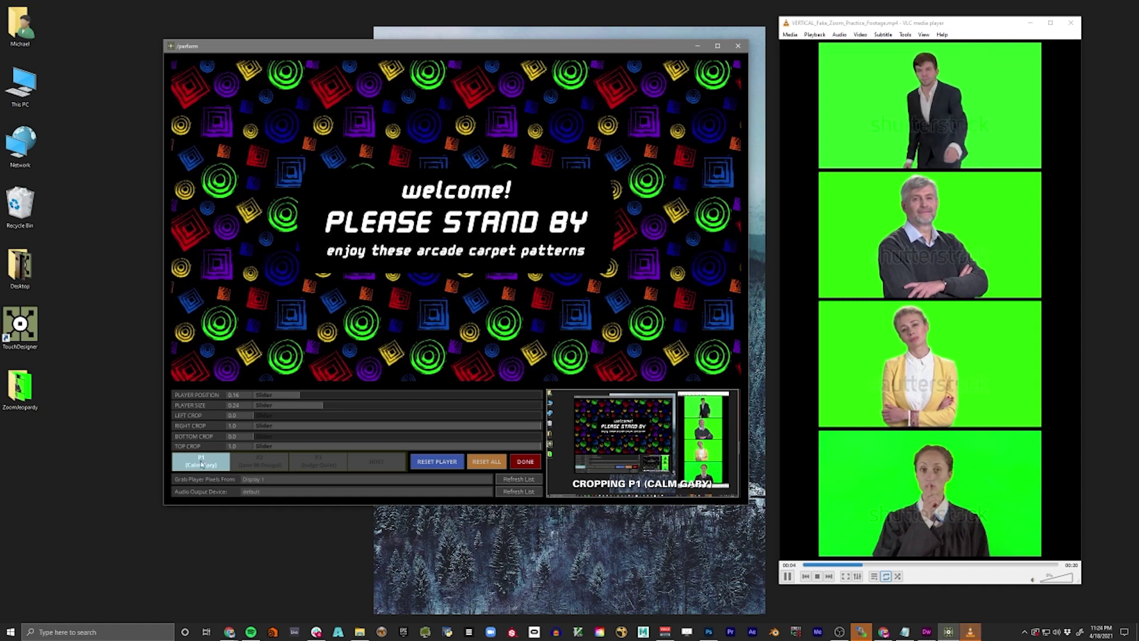
# - Crop player 1's grab with left, bottom and top crops to the man in the top video
pyautogui.click(218, 468)
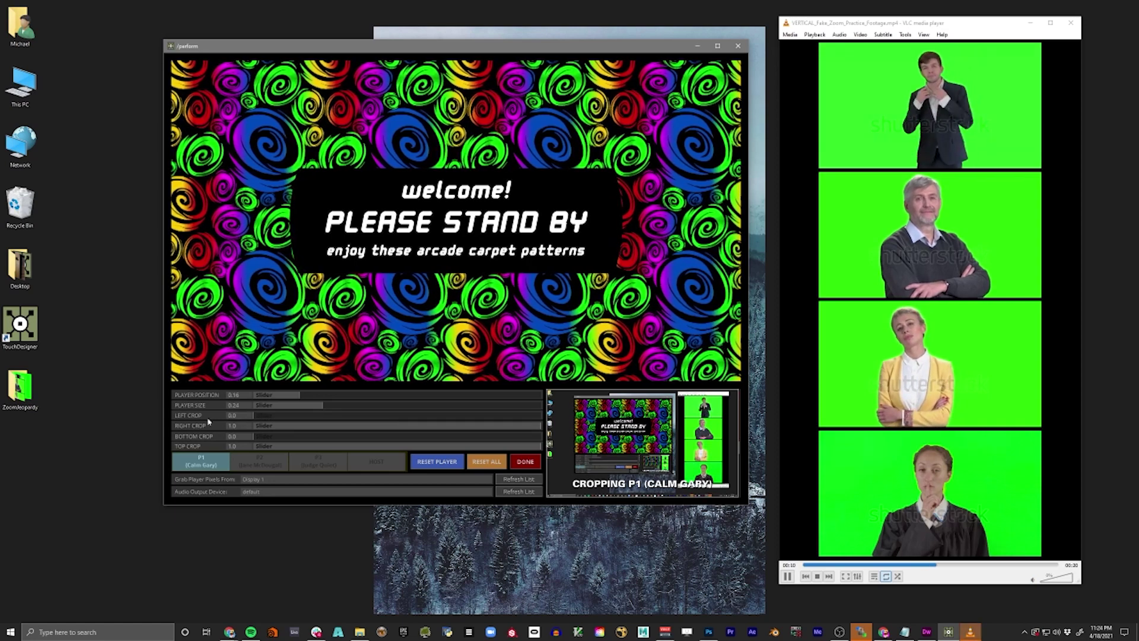
pyautogui.moveTo(247, 418); pyautogui.dragTo(508, 427)
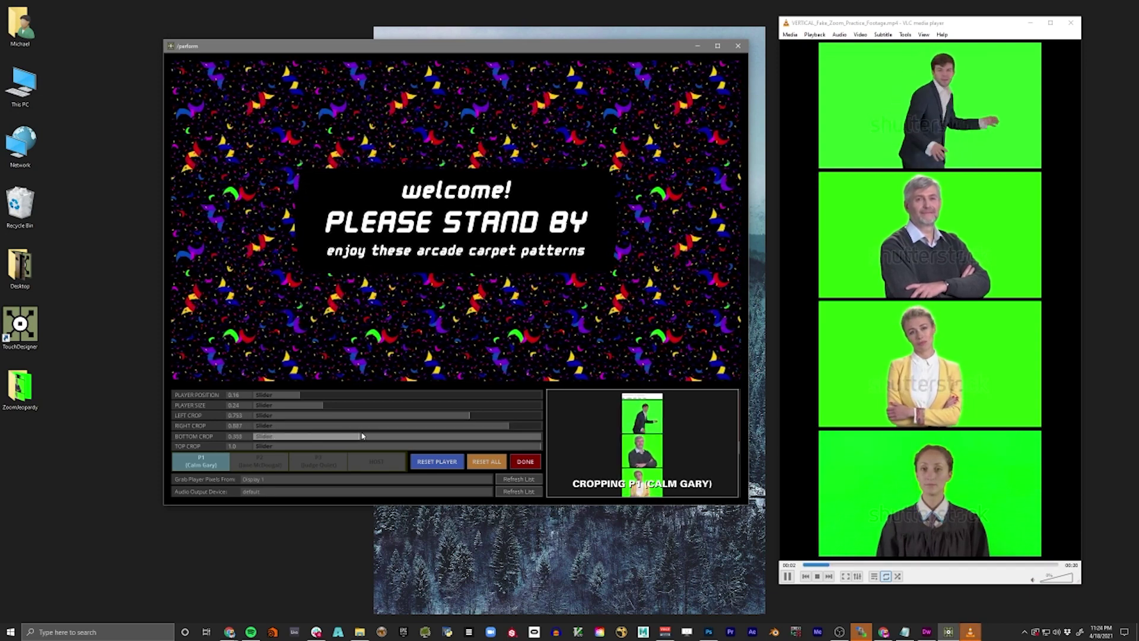
pyautogui.moveTo(395, 434); pyautogui.dragTo(405, 433)
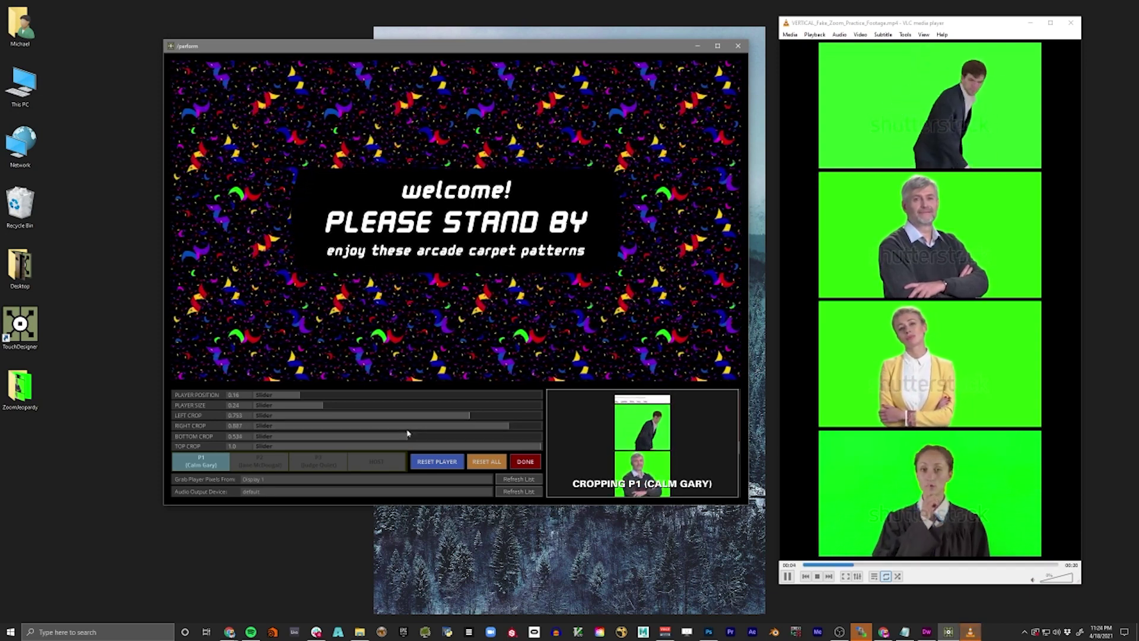
pyautogui.moveTo(500, 449); pyautogui.dragTo(463, 450)
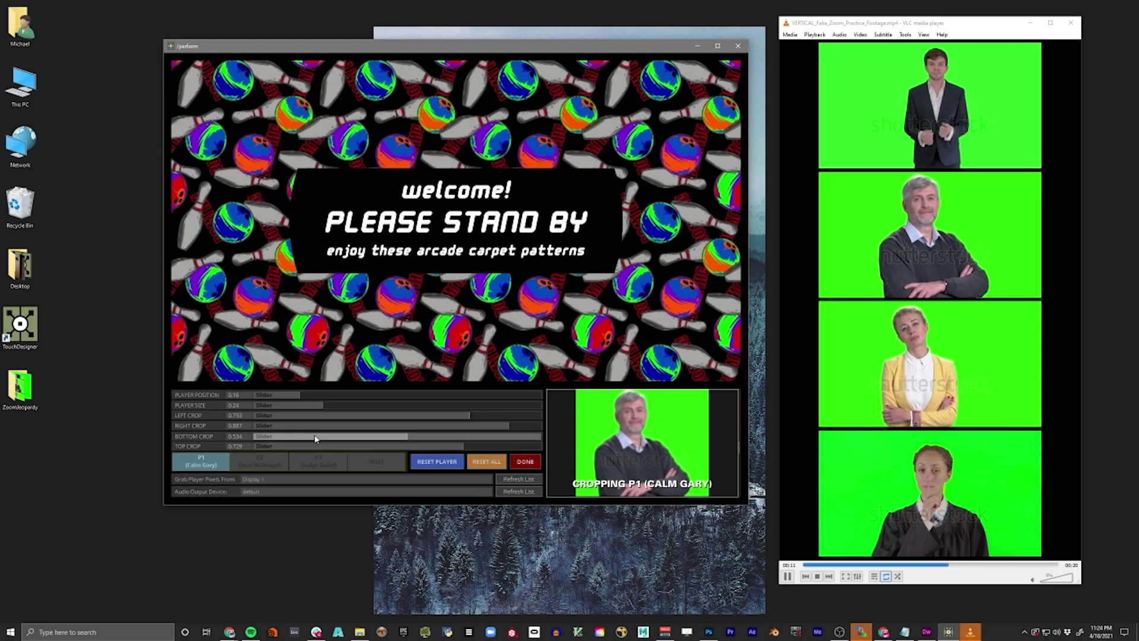
# - Set player 1's podium size to 0.322 and position to 0.157
pyautogui.click(312, 406)
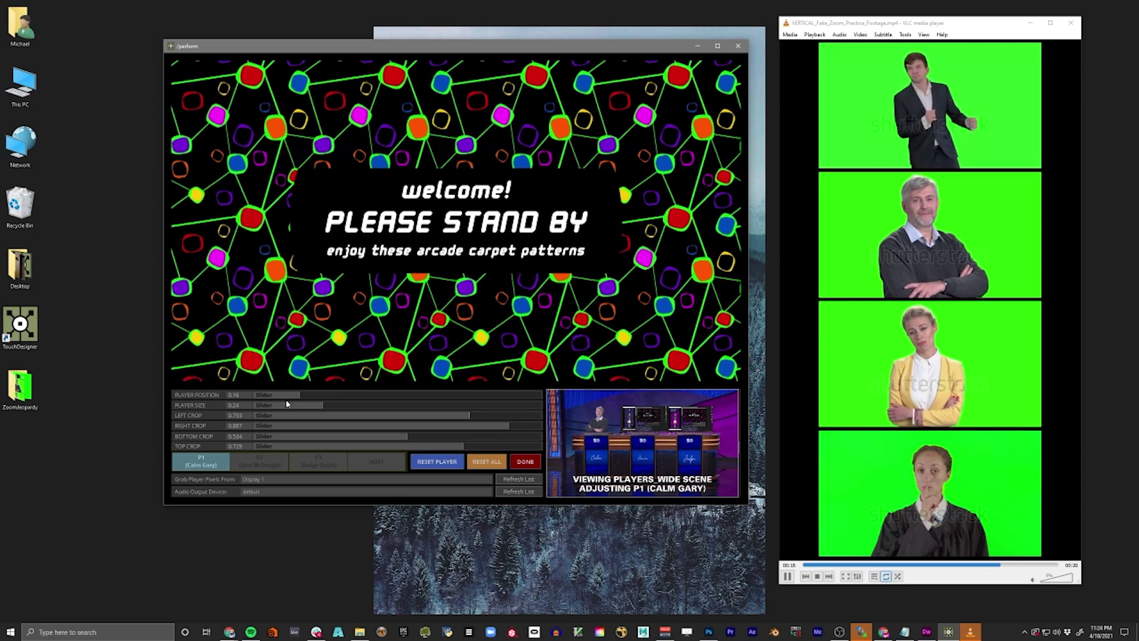
pyautogui.moveTo(333, 407)
pyautogui.mouseDown()
pyautogui.moveTo(432, 406)
pyautogui.moveTo(294, 408)
pyautogui.moveTo(398, 402)
pyautogui.moveTo(335, 402)
pyautogui.moveTo(346, 403)
pyautogui.mouseUp()
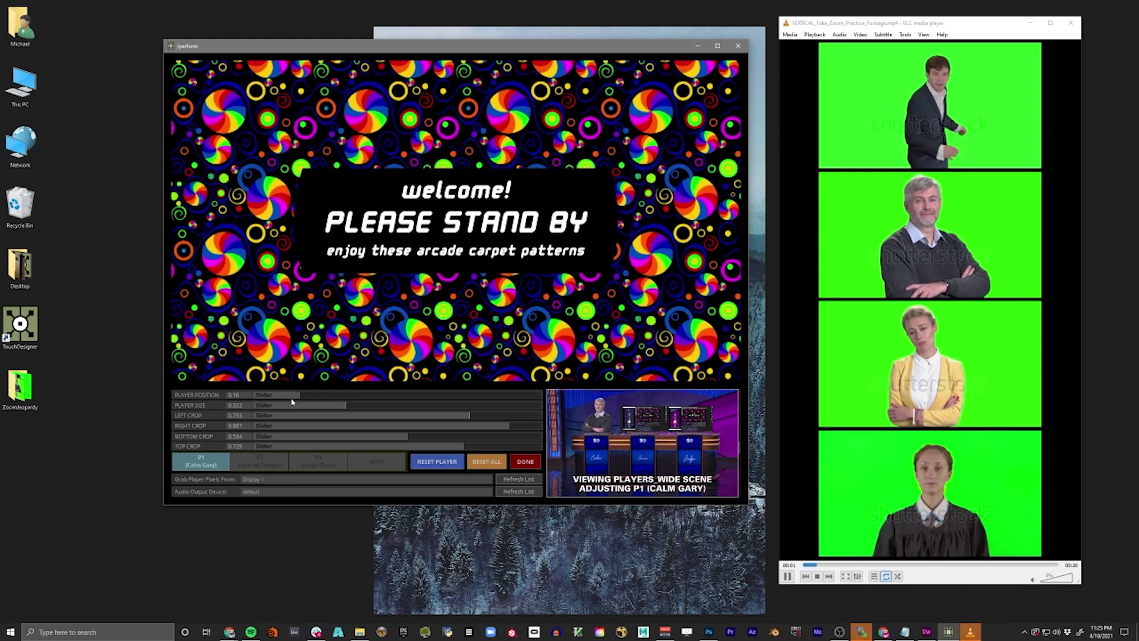
pyautogui.moveTo(253, 398); pyautogui.dragTo(298, 396)
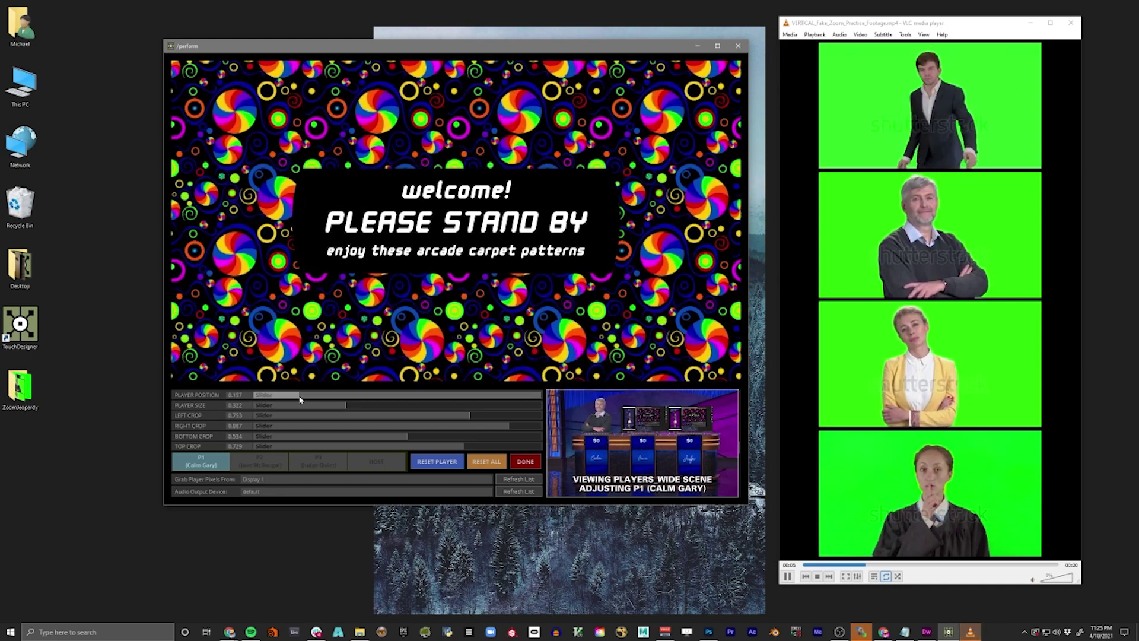
pyautogui.click(265, 462)
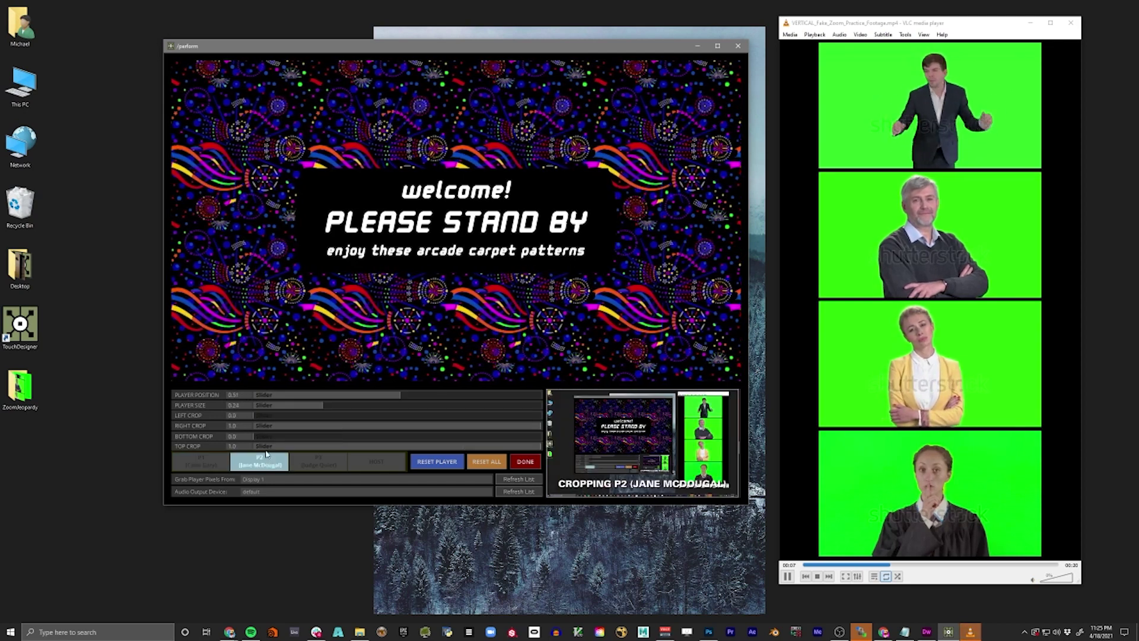
# - Crop player 2 to the yellow-jacket woman with crops 0.745/0.861/0.336/0.528
pyautogui.moveTo(254, 415); pyautogui.dragTo(468, 414)
pyautogui.click(516, 426)
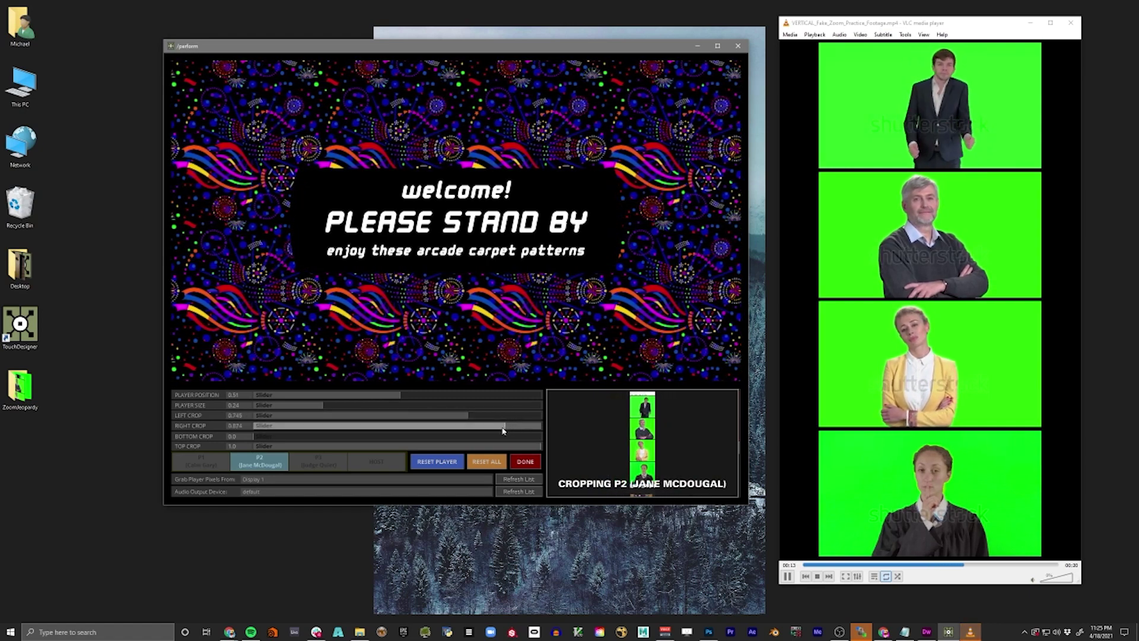
pyautogui.click(275, 437)
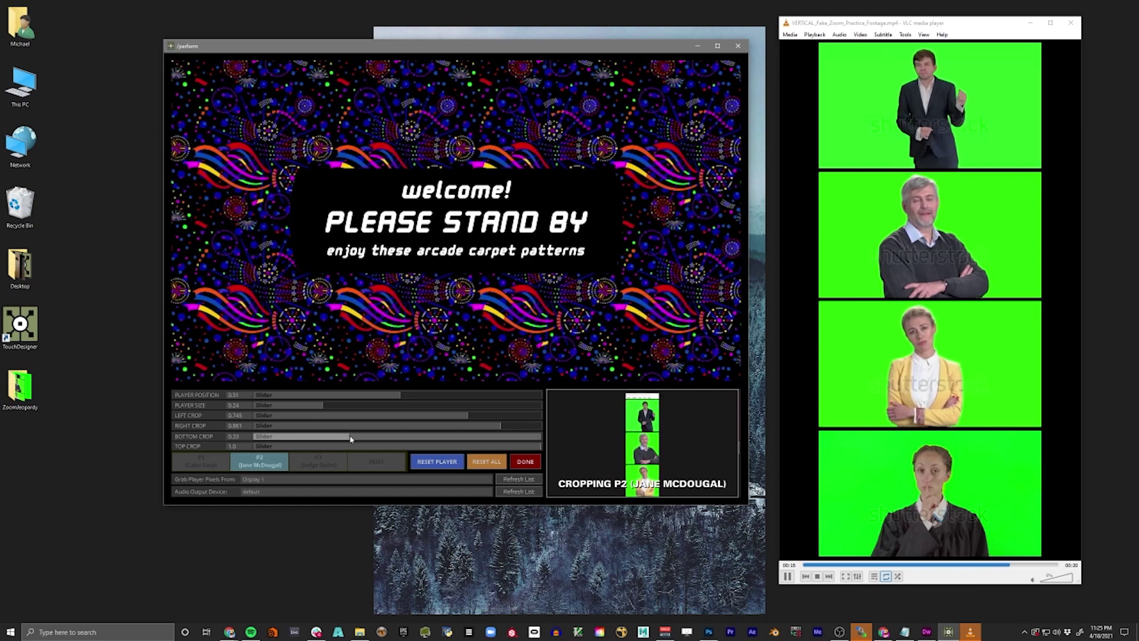
pyautogui.click(406, 446)
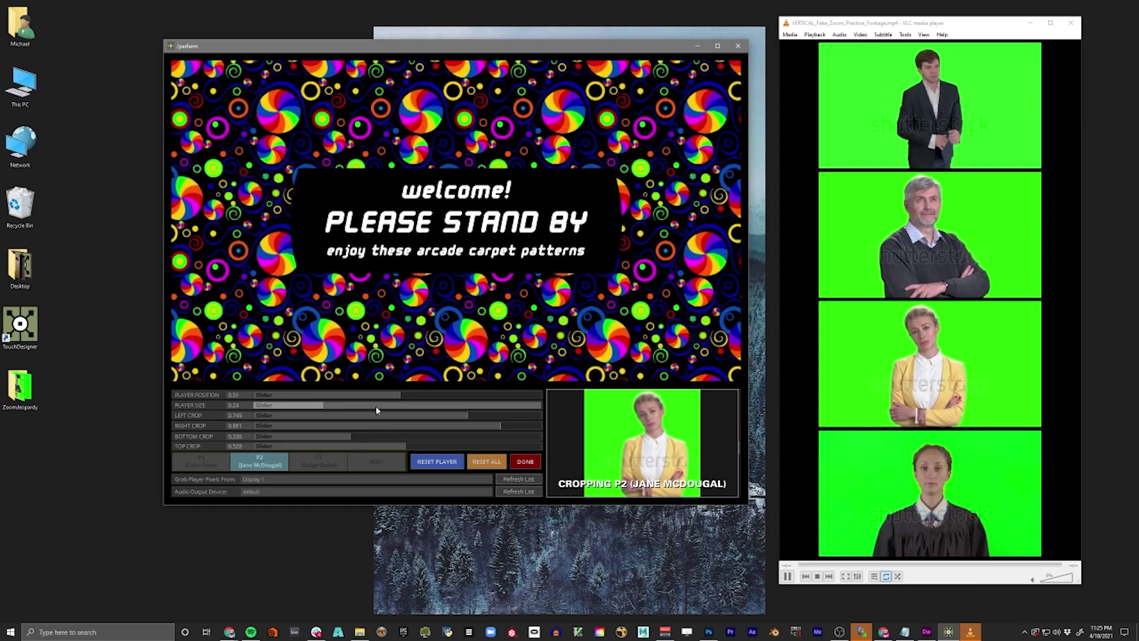
# - Enlarge player 2 at her podium to size 0.328
pyautogui.moveTo(375, 406)
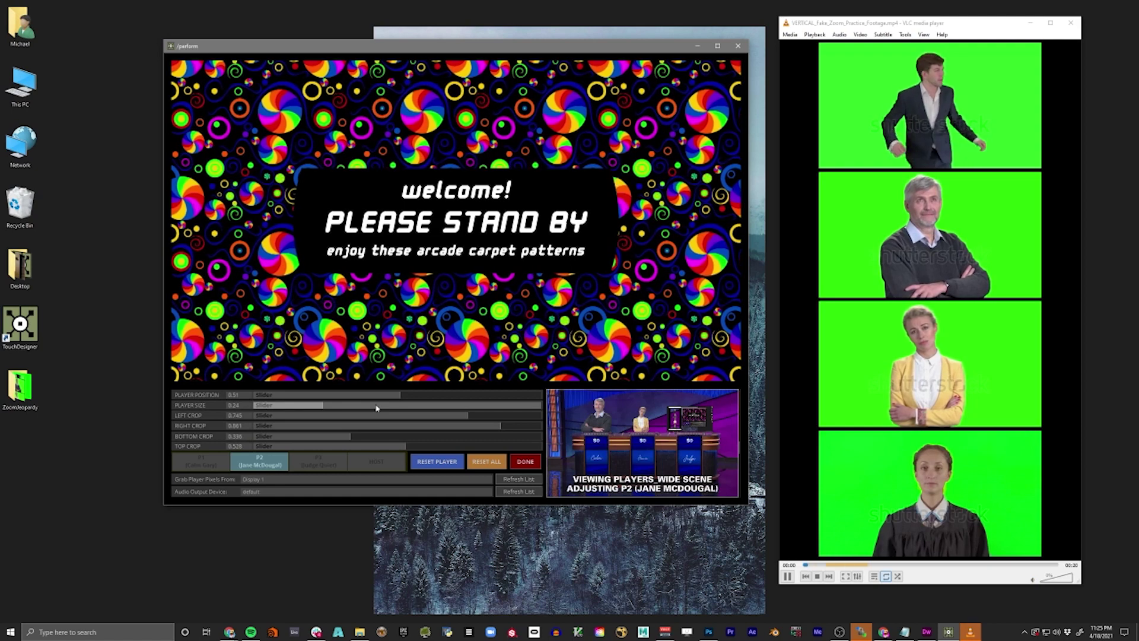
pyautogui.click(322, 406)
pyautogui.moveTo(323, 408); pyautogui.dragTo(350, 412)
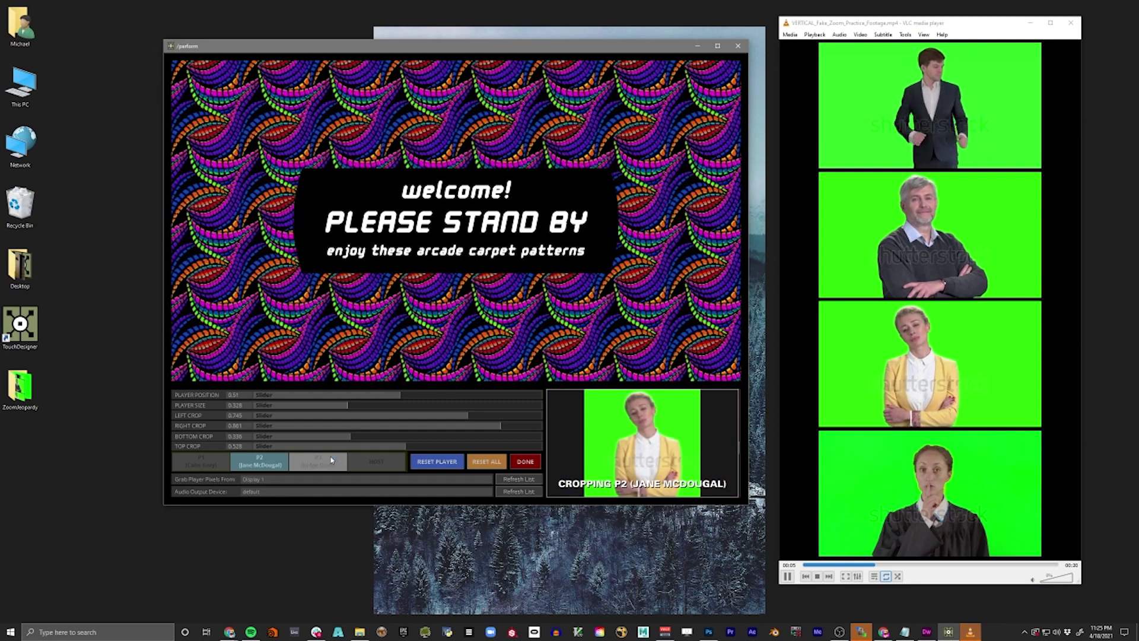
# - Crop player 3 to the robed judge, with left/right crops 0.742/0.898 and trimmed top and bottom
pyautogui.click(330, 462)
pyautogui.moveTo(255, 416); pyautogui.dragTo(466, 417)
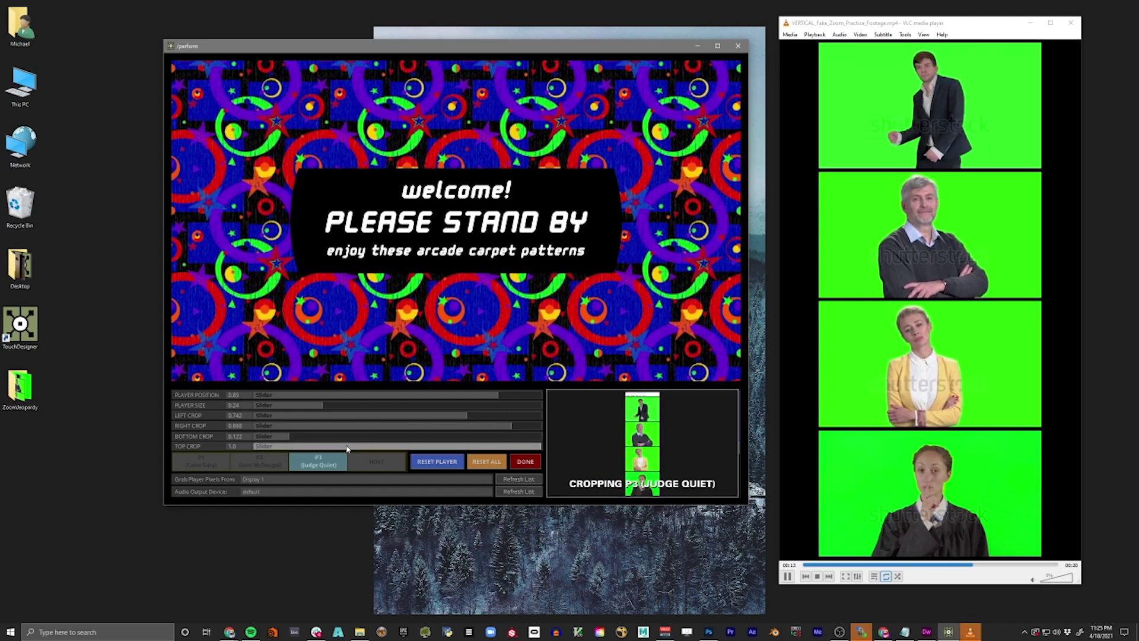
pyautogui.moveTo(290, 446); pyautogui.dragTo(347, 449)
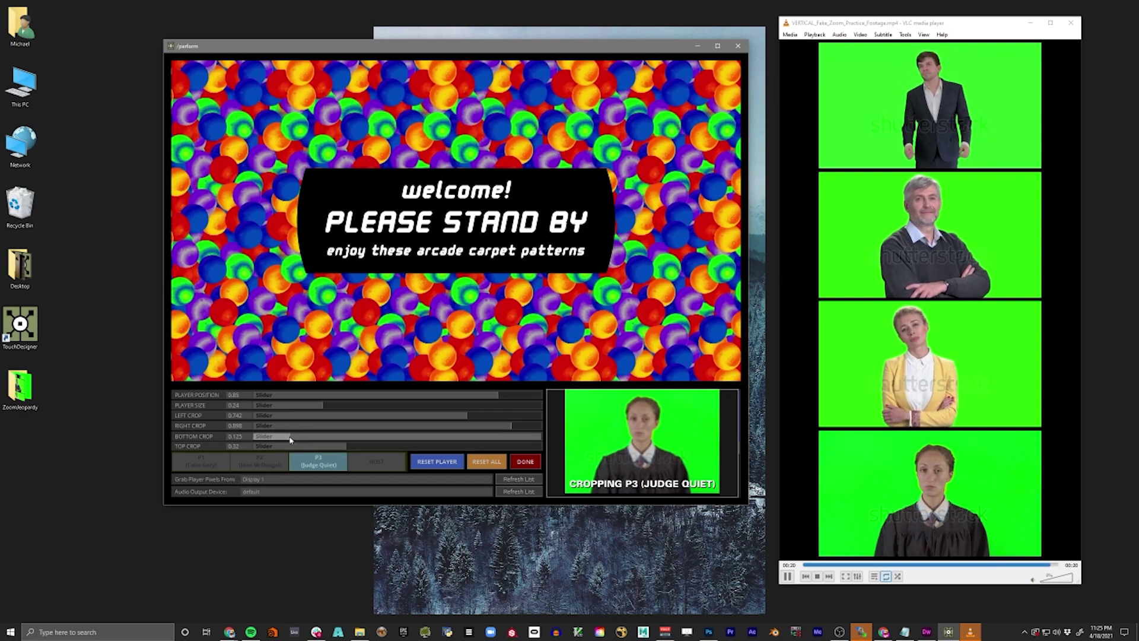
pyautogui.moveTo(291, 438); pyautogui.dragTo(294, 439)
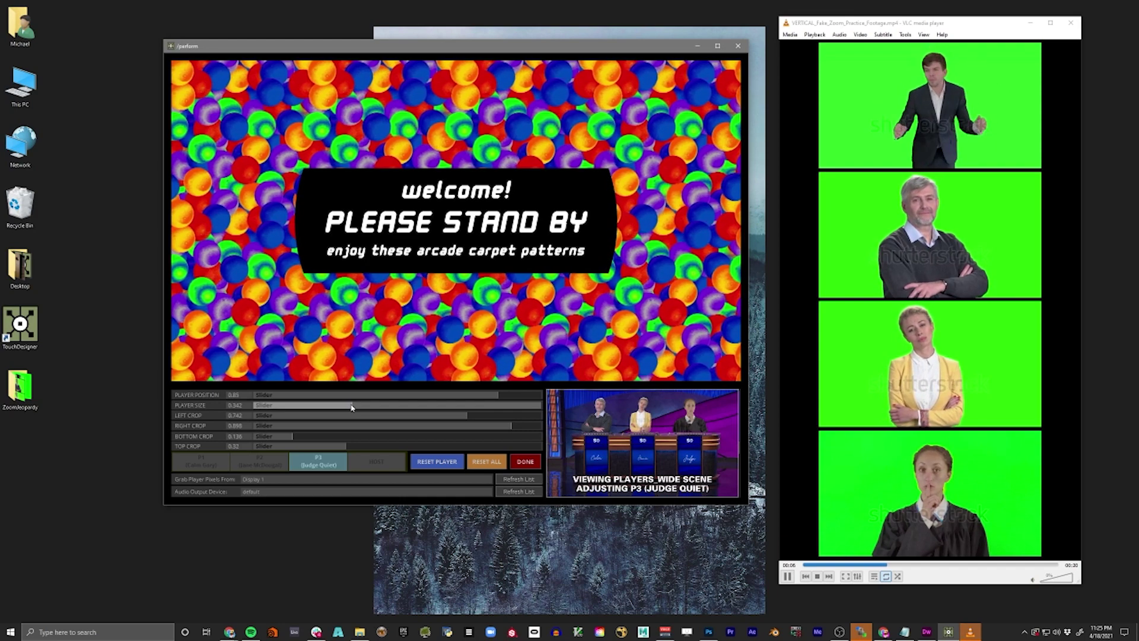
# - Crop the host's grab from the left and bottom to the man in the top video
pyautogui.click(376, 464)
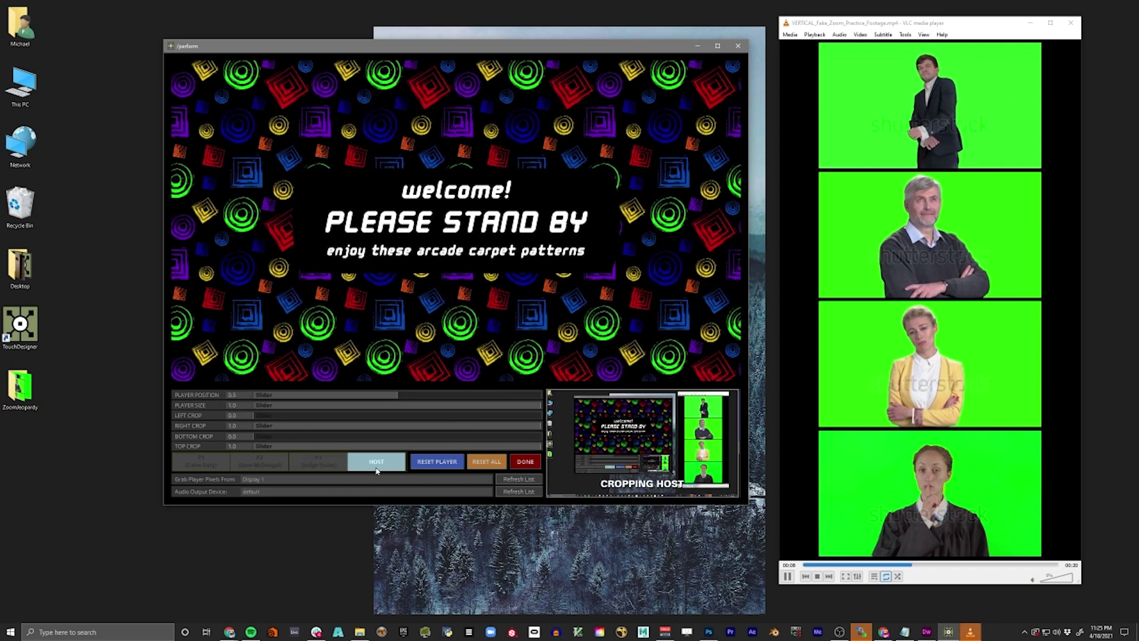
pyautogui.moveTo(256, 415); pyautogui.dragTo(513, 434)
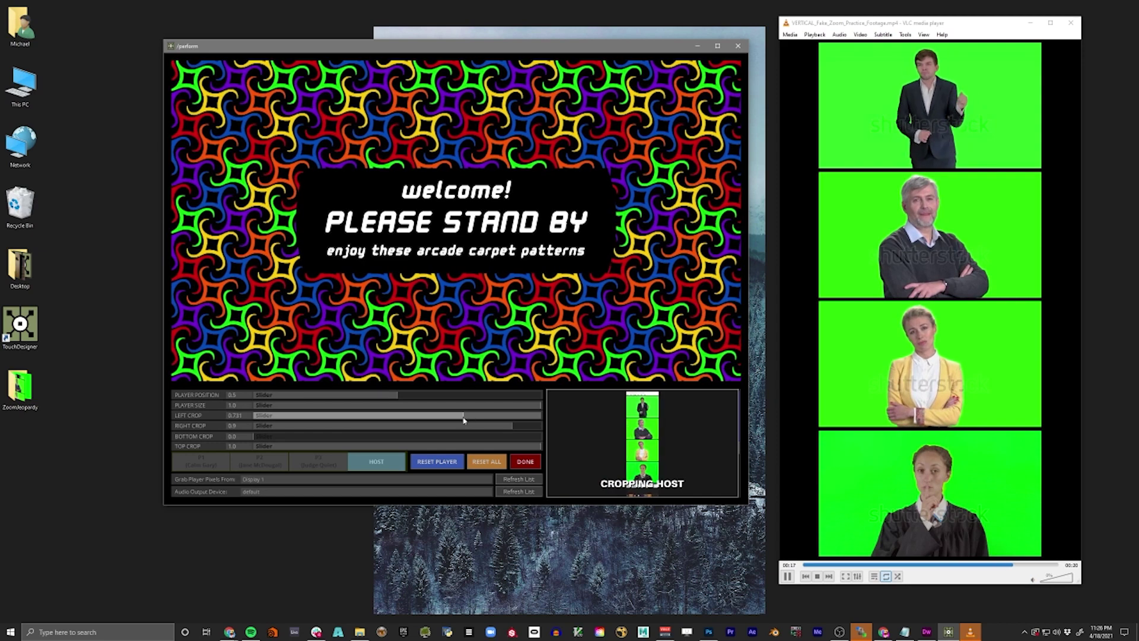
pyautogui.moveTo(466, 419); pyautogui.dragTo(463, 419)
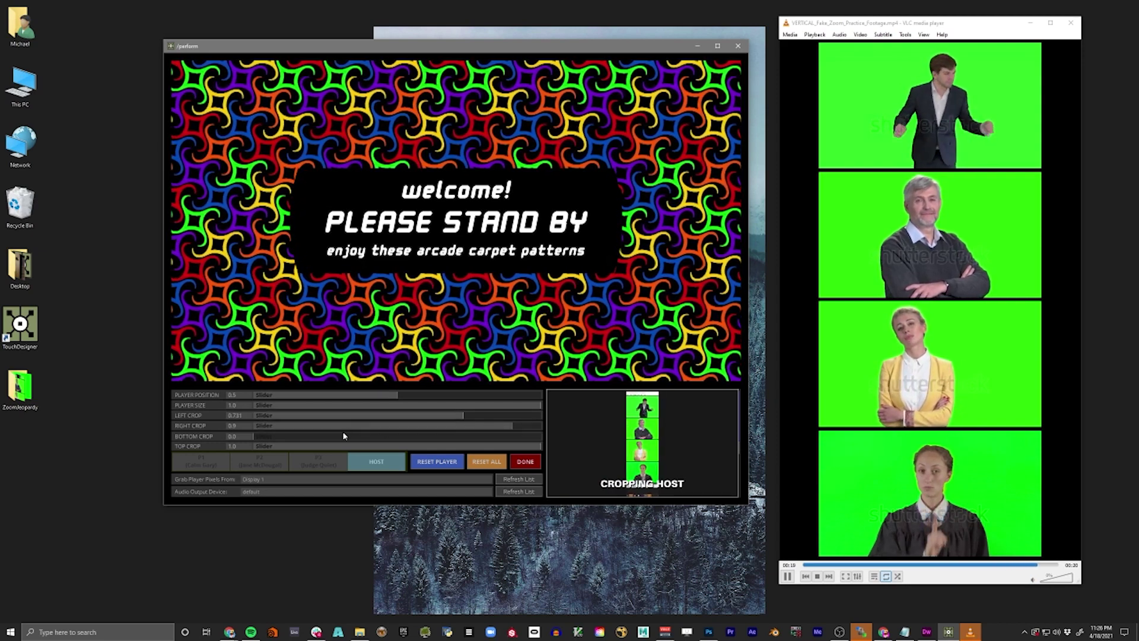
pyautogui.moveTo(255, 436); pyautogui.dragTo(522, 446)
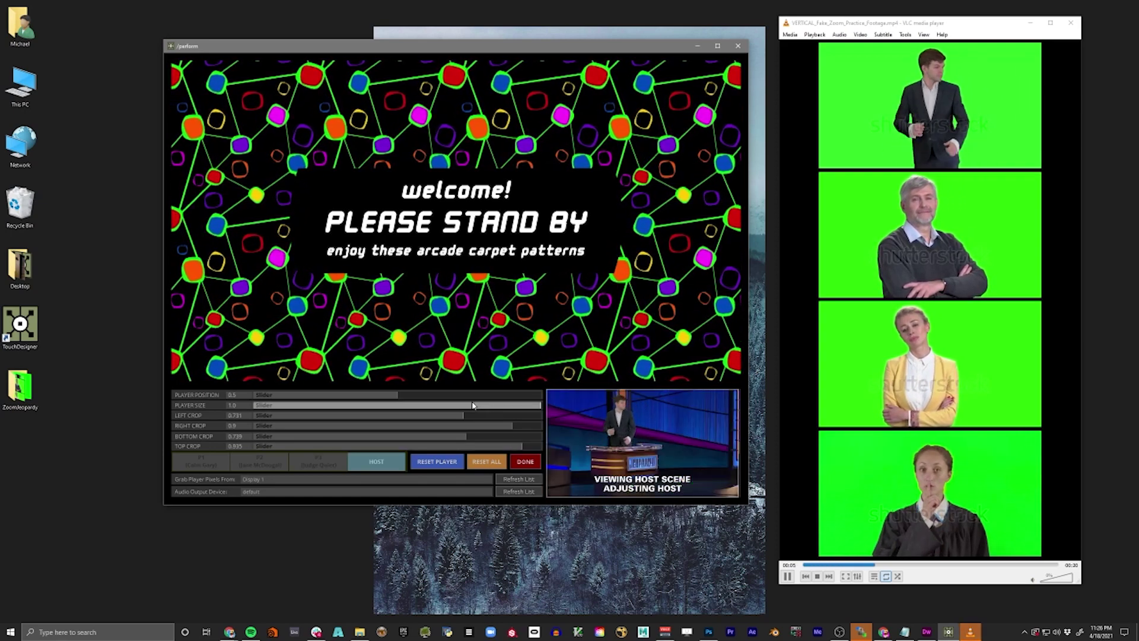
# - Move the host left in his scene and finish with DONE
pyautogui.moveTo(397, 395)
pyautogui.mouseDown()
pyautogui.moveTo(366, 398)
pyautogui.moveTo(425, 394)
pyautogui.moveTo(319, 396)
pyautogui.moveTo(398, 398)
pyautogui.moveTo(377, 402)
pyautogui.mouseUp()
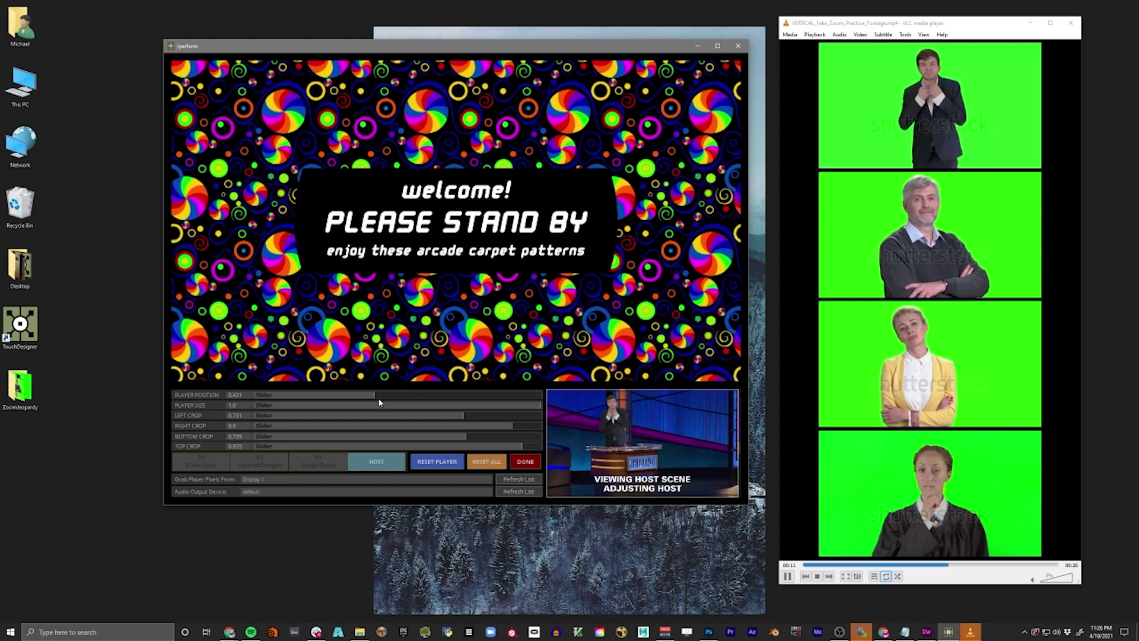
pyautogui.click(399, 418)
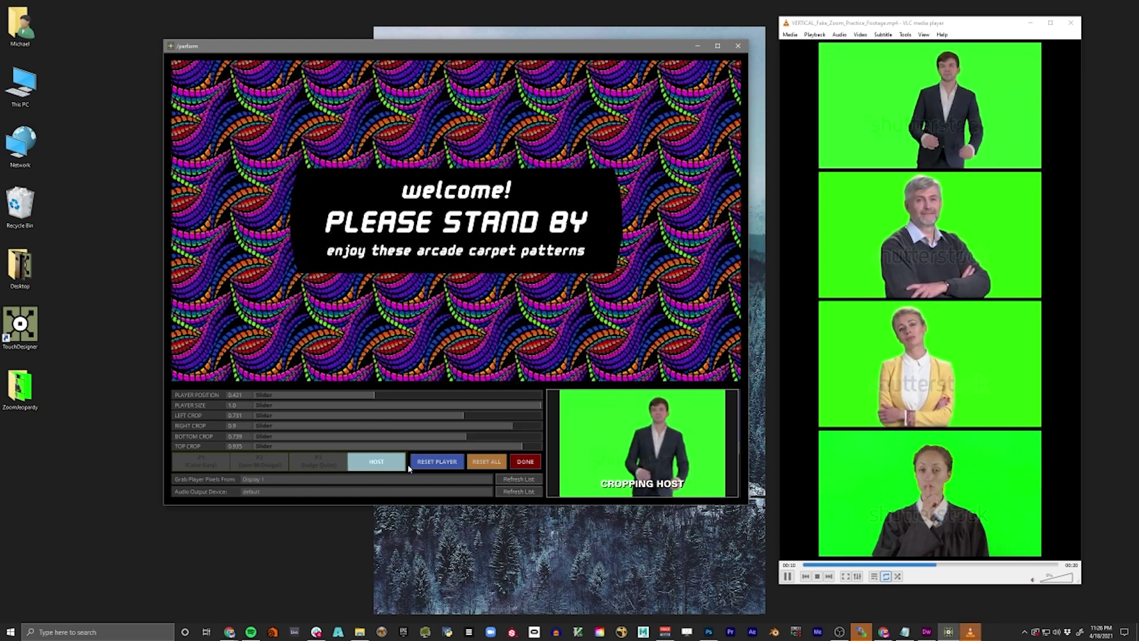
pyautogui.click(525, 463)
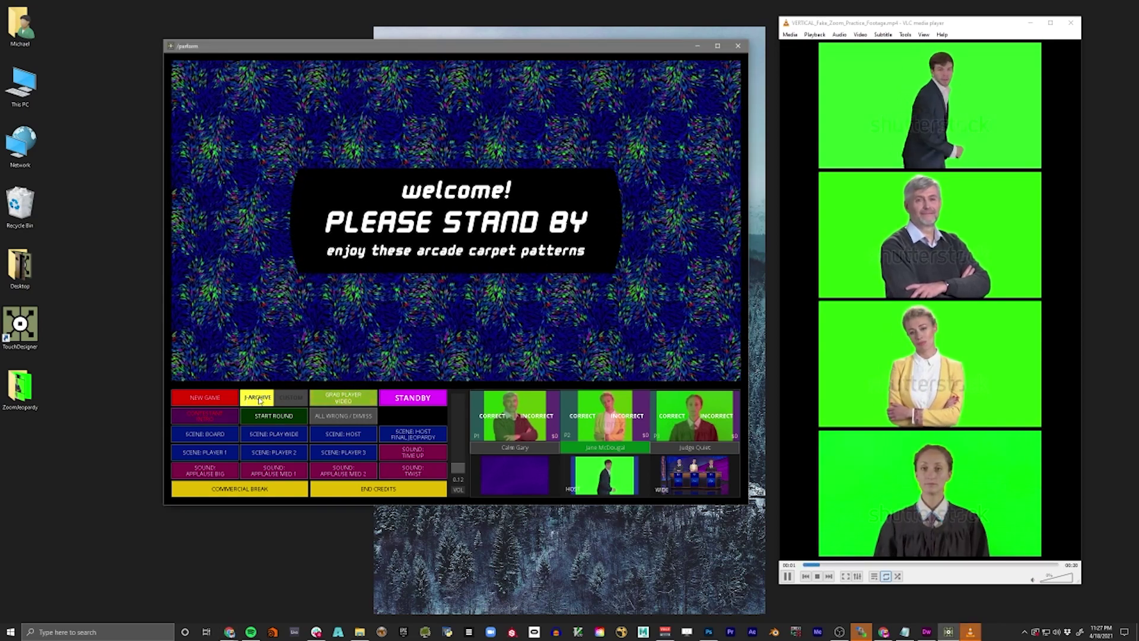
# - Load the J-ARCHIVE game that aired May 30, 2001
pyautogui.click(259, 399)
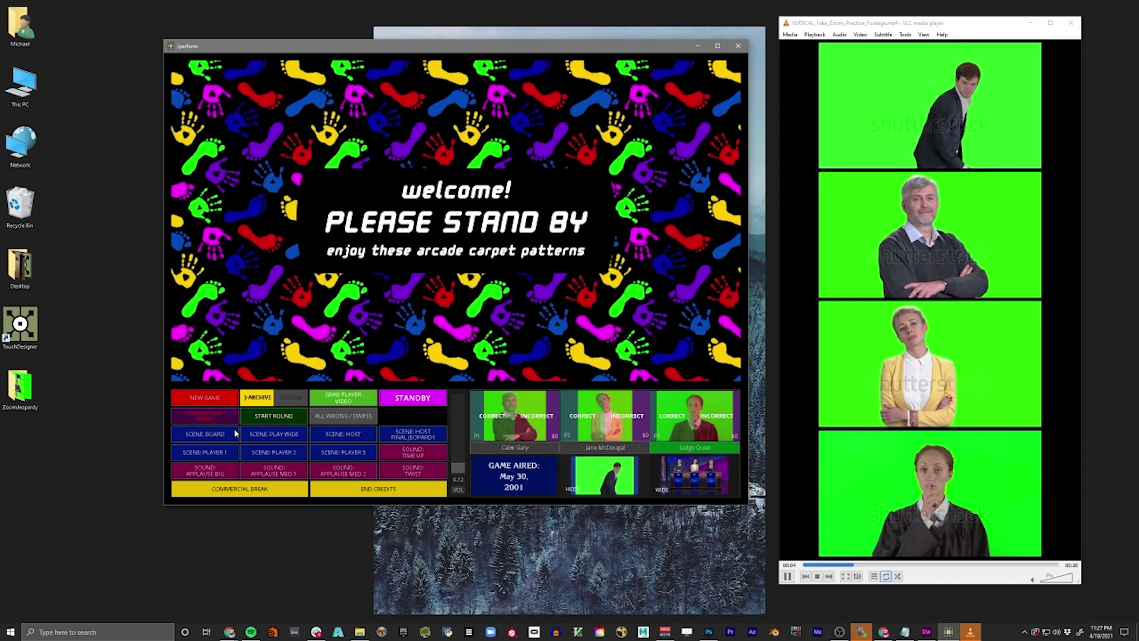
# - Cycle through archived games, go to stand-by, and start the Mar 09, 2006 game
pyautogui.click(226, 395)
pyautogui.click(226, 397)
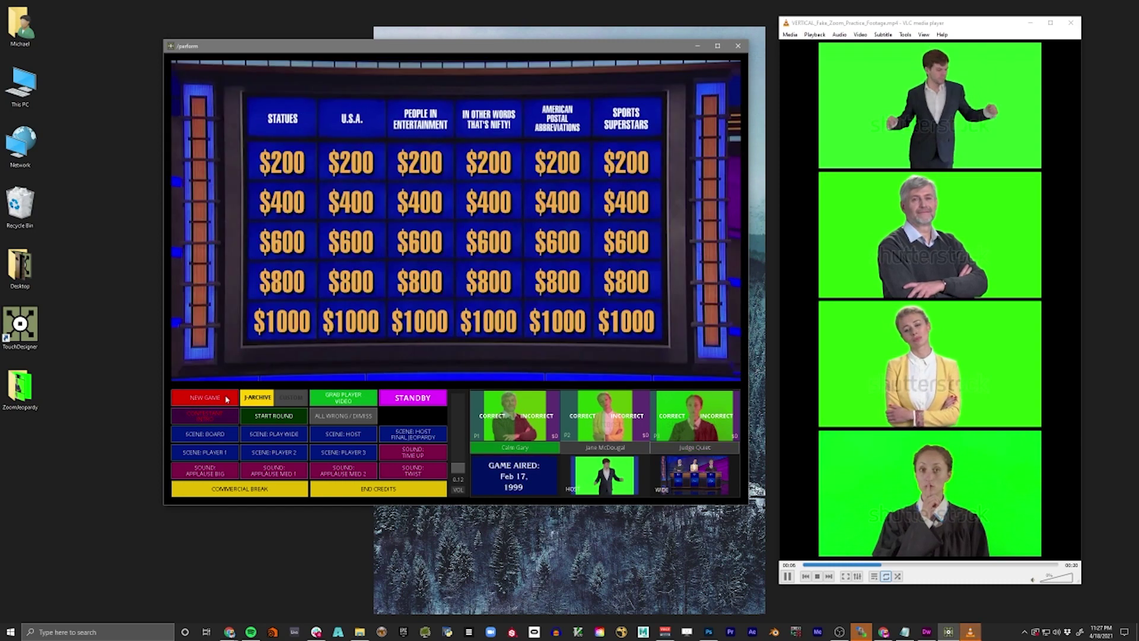
pyautogui.click(226, 398)
pyautogui.click(226, 397)
pyautogui.click(226, 398)
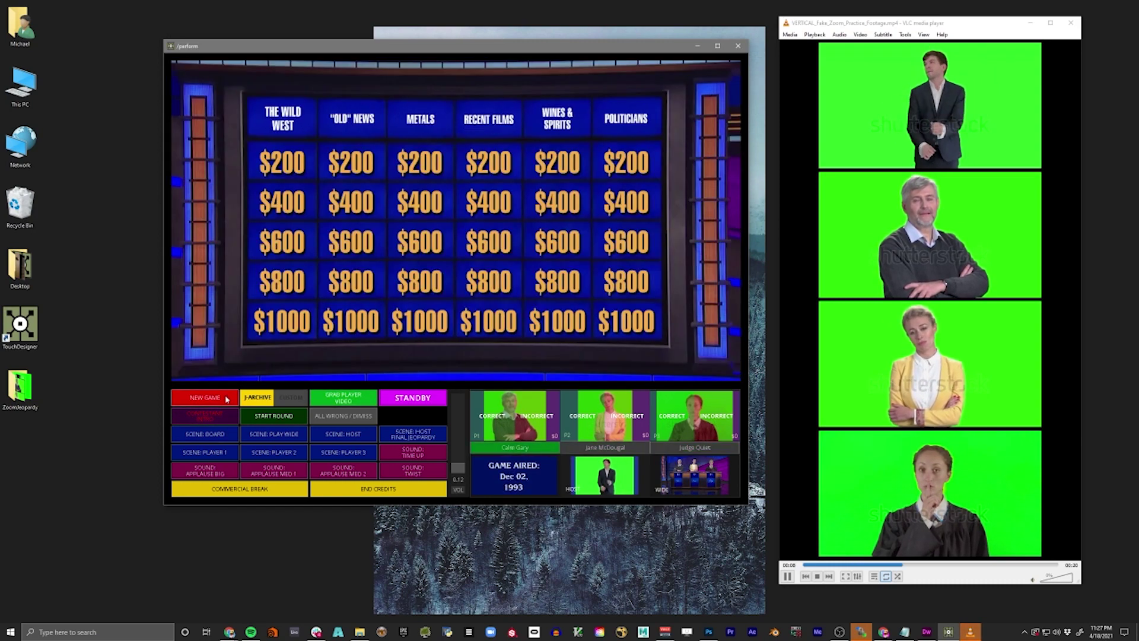
pyautogui.click(226, 398)
pyautogui.click(418, 400)
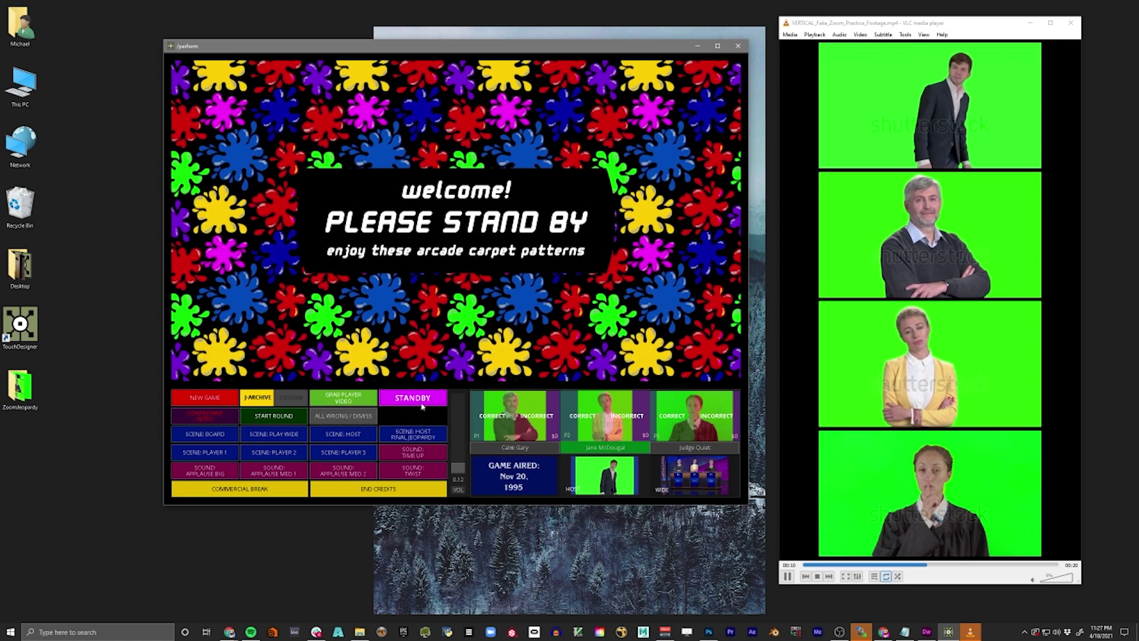
pyautogui.click(224, 398)
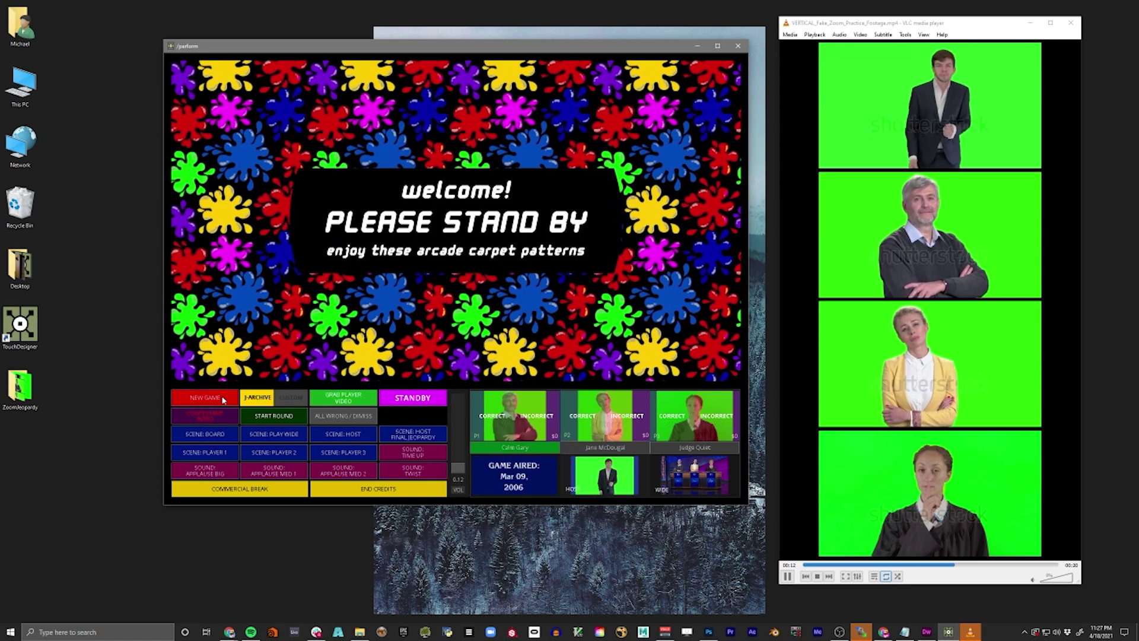
pyautogui.click(520, 490)
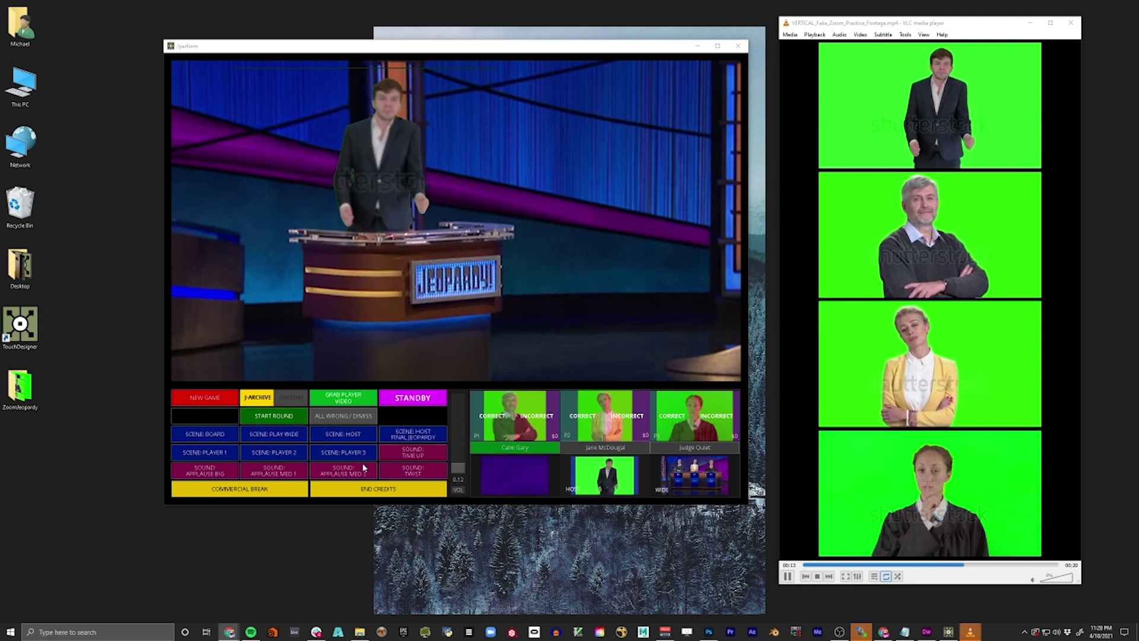
# - Cut between the wide contestant and host scenes, then start the round
pyautogui.click(276, 436)
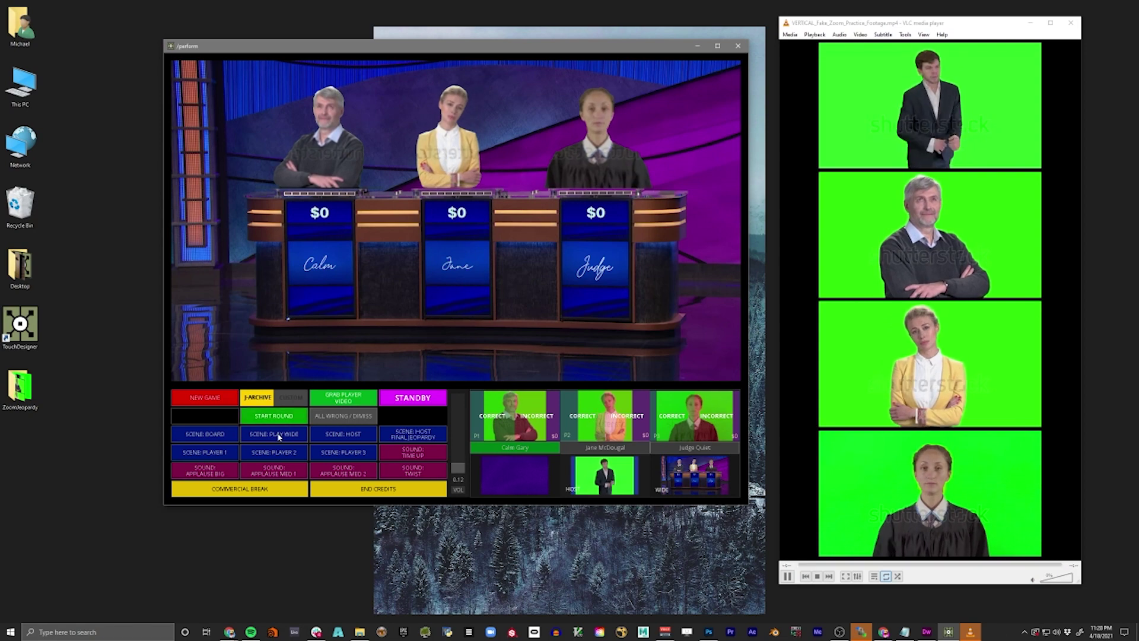
pyautogui.click(348, 436)
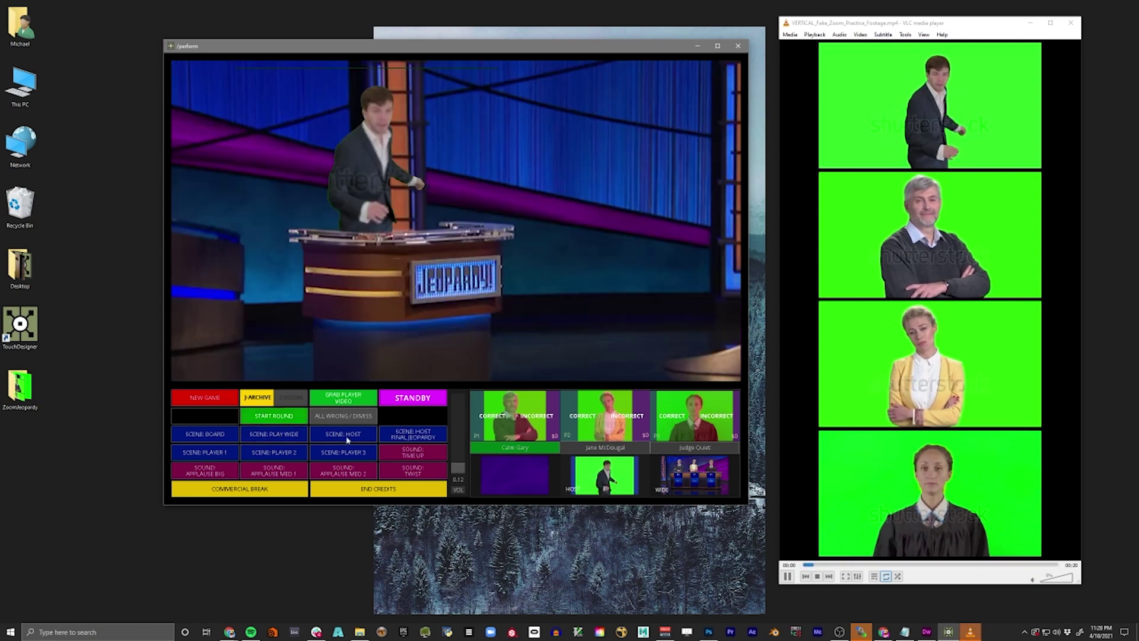
pyautogui.click(293, 436)
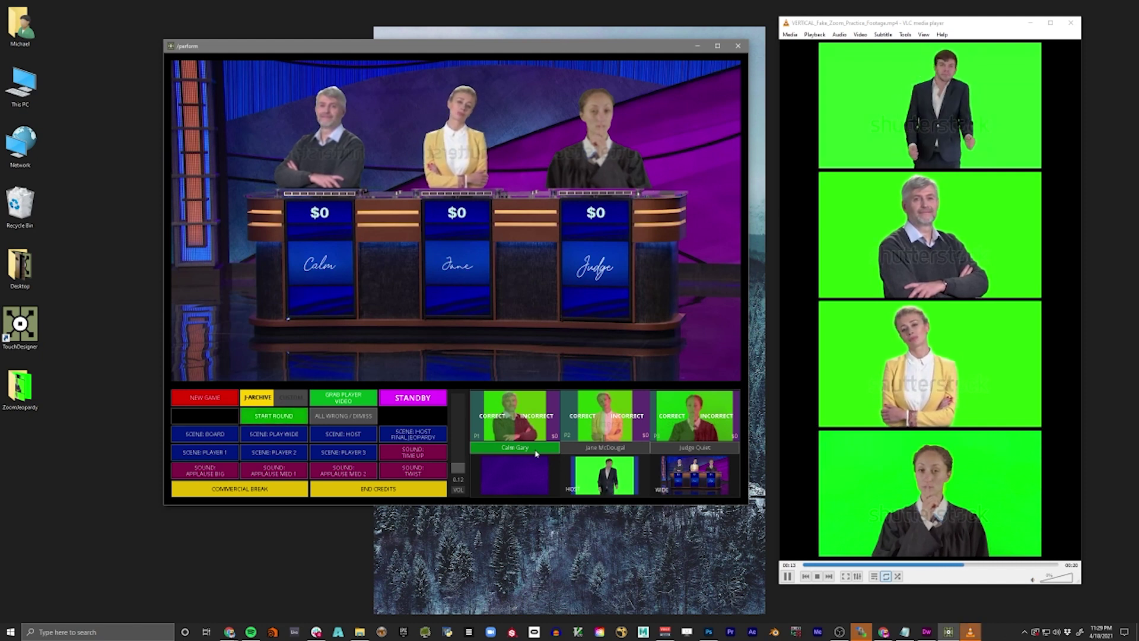
pyautogui.click(294, 419)
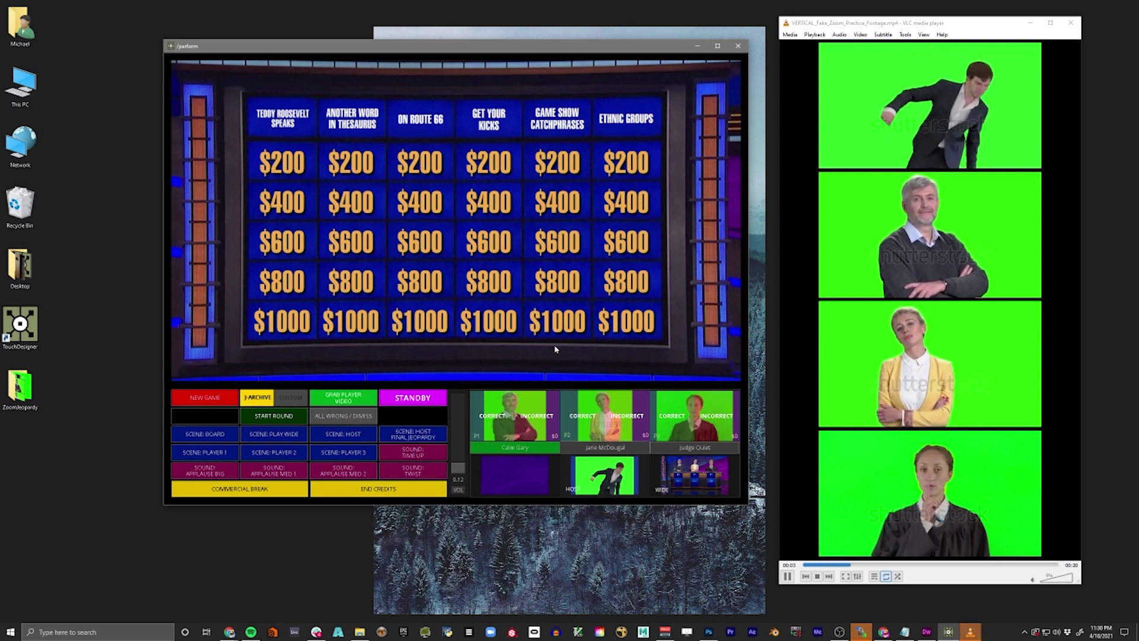
# - Cut to the podiums, return to the board, and reveal the ON ROUTE 66 $600 clue
pyautogui.click(276, 437)
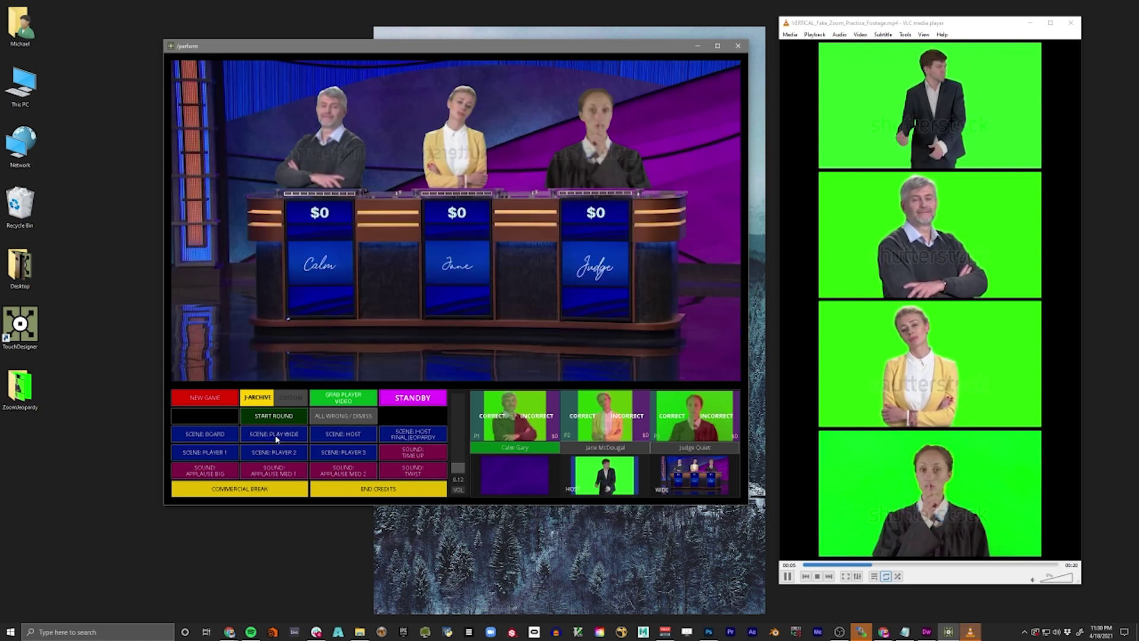
pyautogui.click(236, 438)
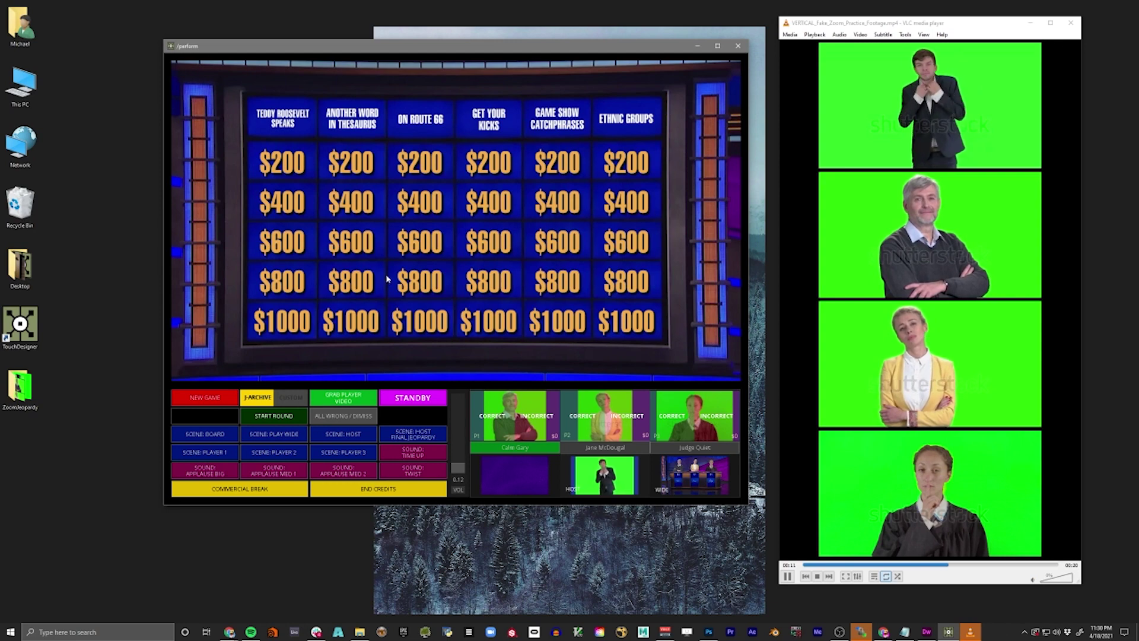
pyautogui.click(451, 252)
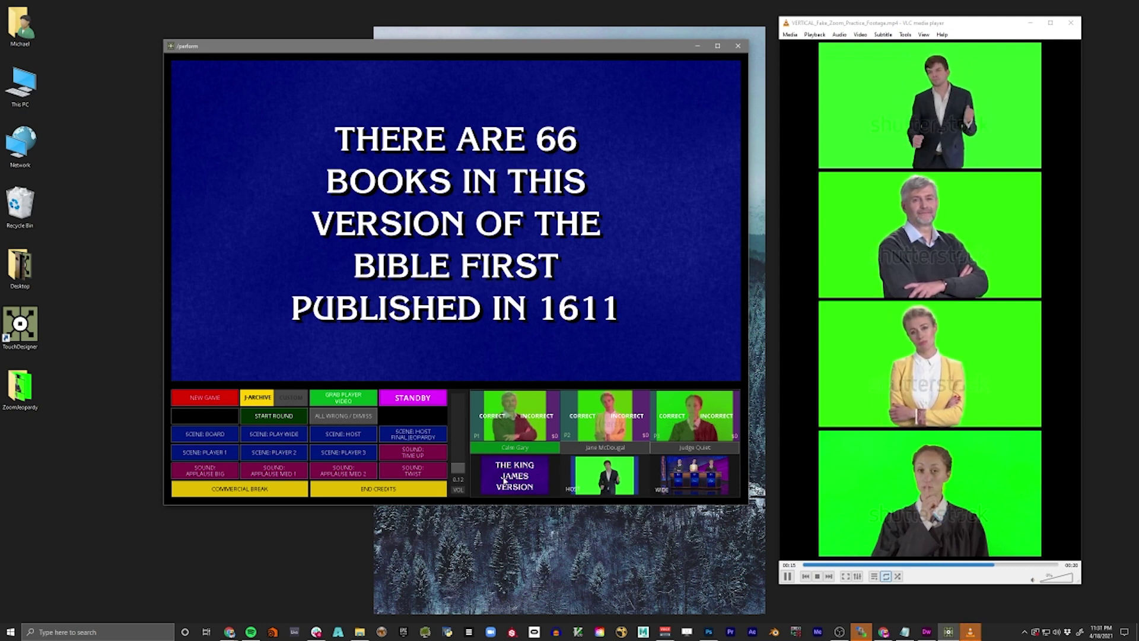
# - Award player 2 $600 and bring the category board back on screen
pyautogui.click(583, 417)
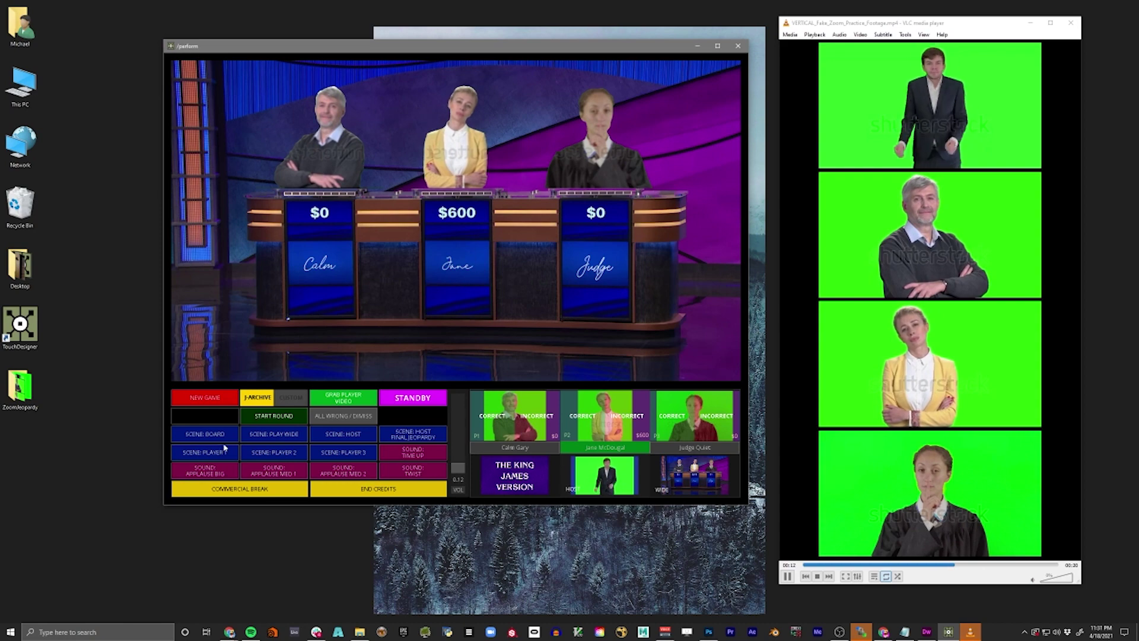
pyautogui.click(231, 438)
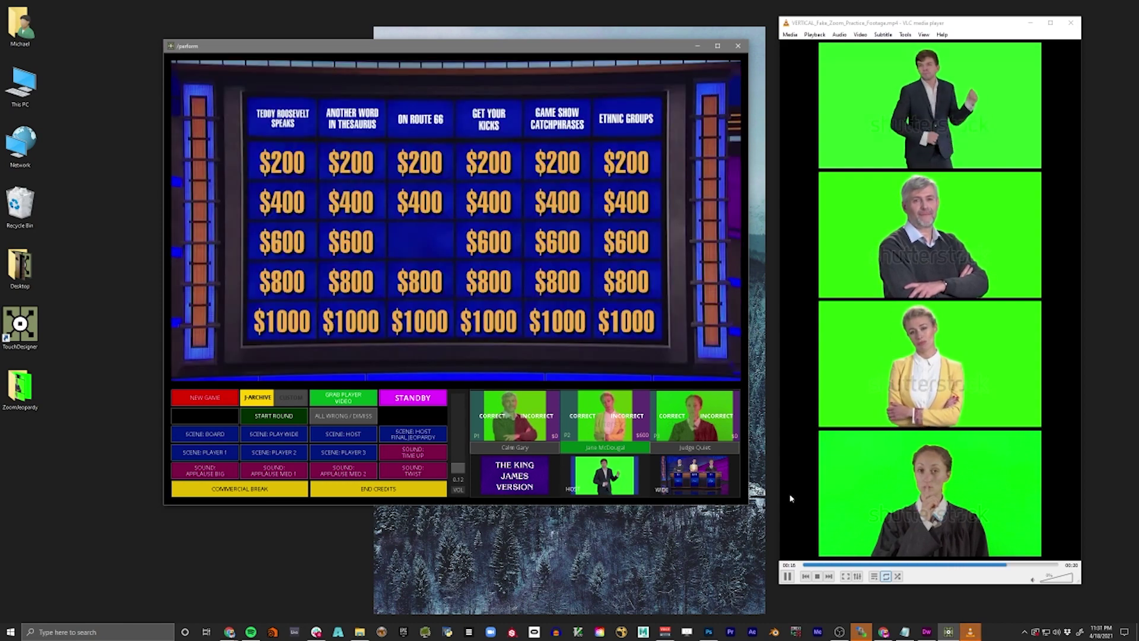
pyautogui.click(706, 295)
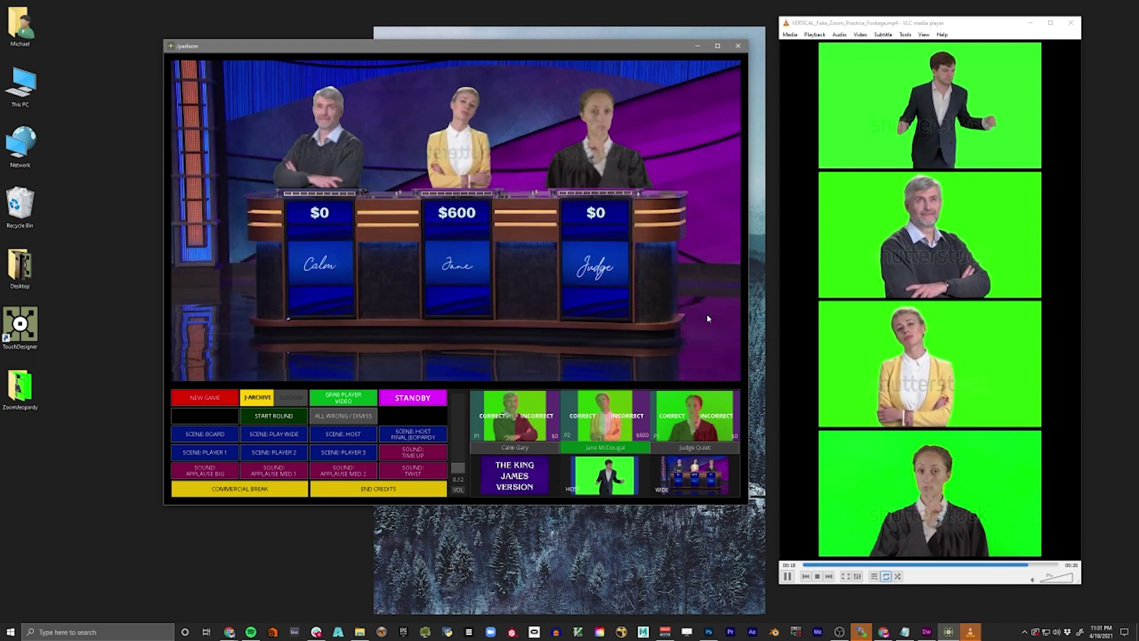
pyautogui.click(707, 315)
pyautogui.click(415, 241)
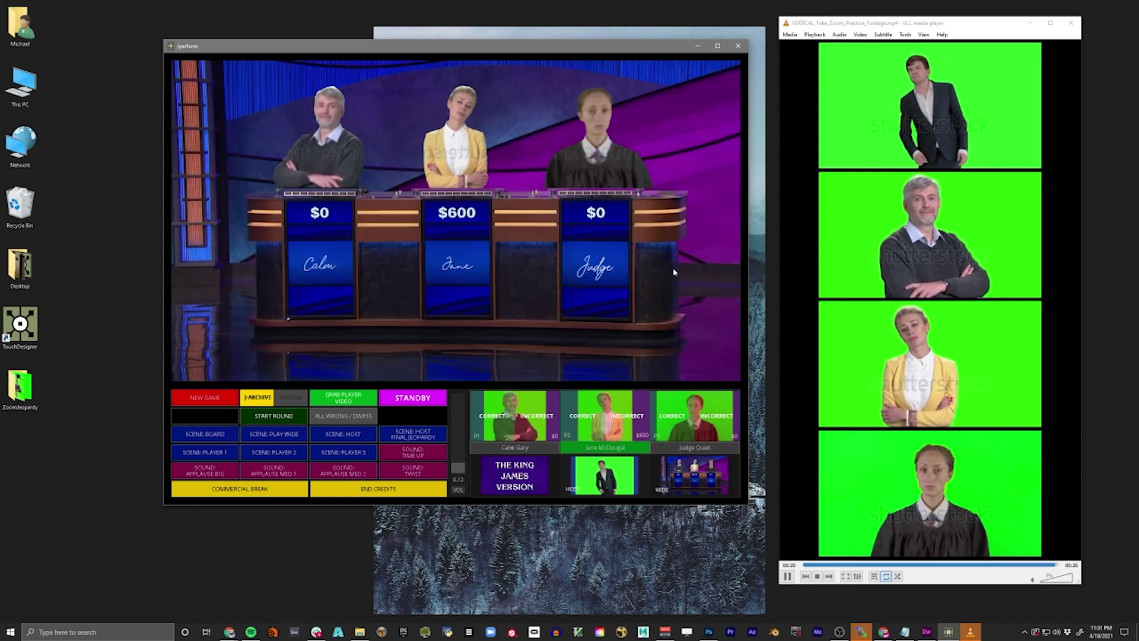
pyautogui.click(673, 271)
pyautogui.click(673, 271)
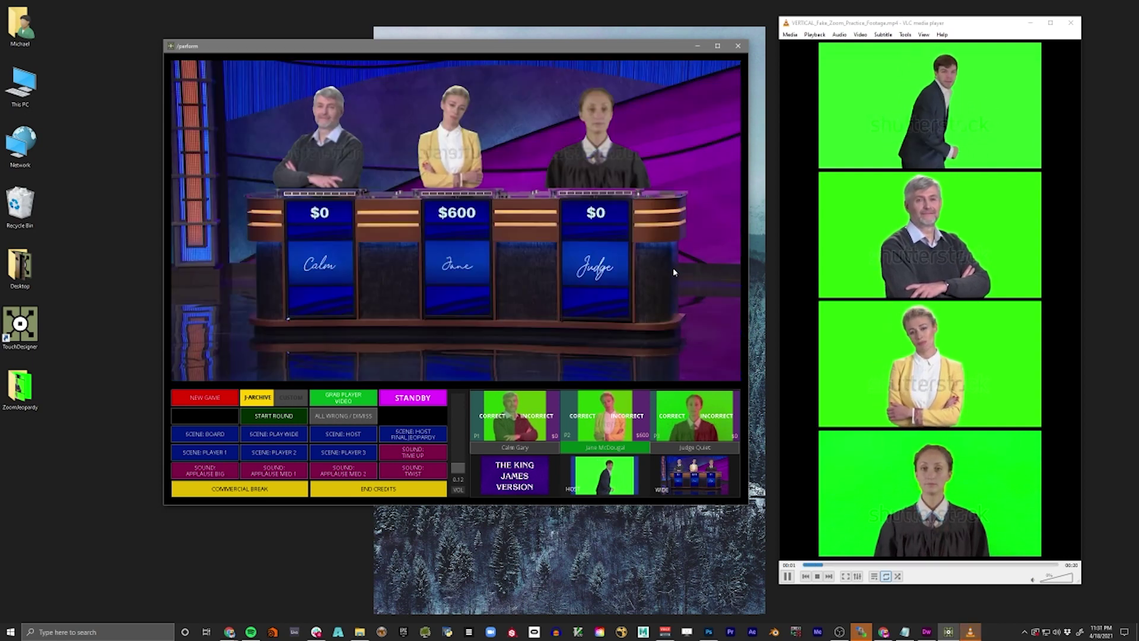
pyautogui.click(673, 272)
# - Settle on the board, play the ANOTHER WORD IN THESAURUS $800 clue, and credit player 1 $800
pyautogui.click(673, 270)
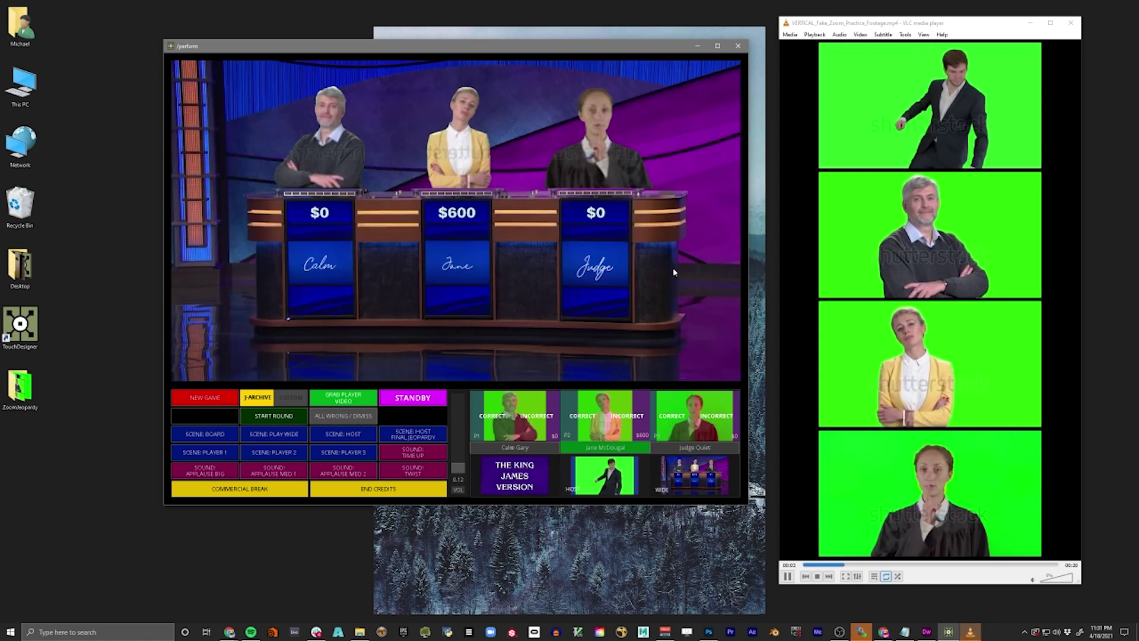
pyautogui.click(673, 270)
pyautogui.click(673, 271)
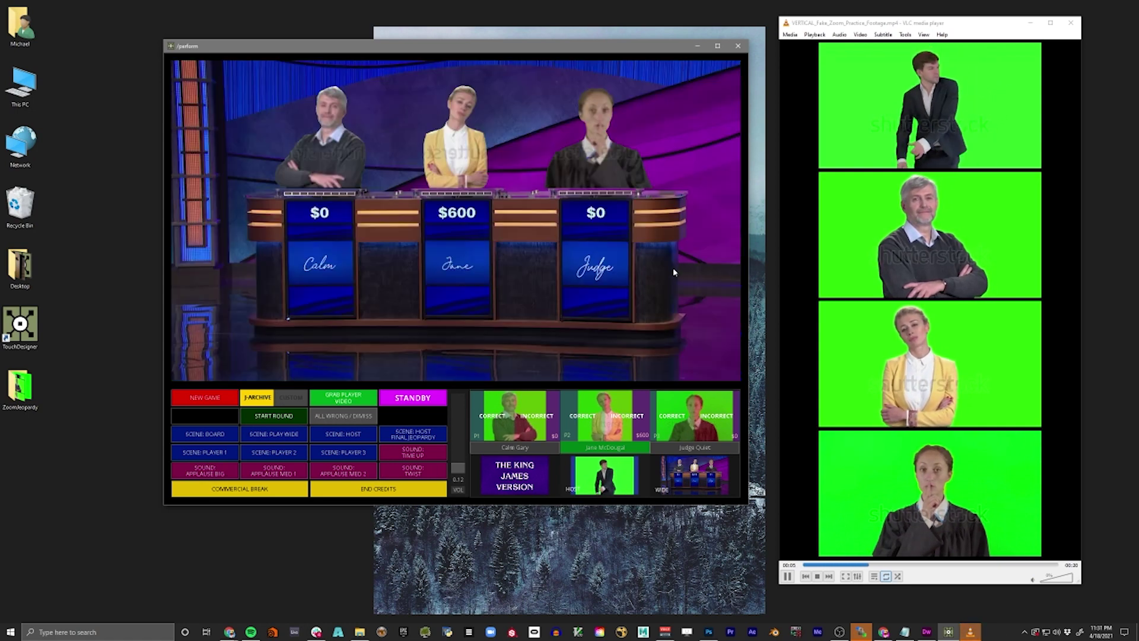
pyautogui.click(673, 270)
pyautogui.click(673, 270)
pyautogui.click(673, 270)
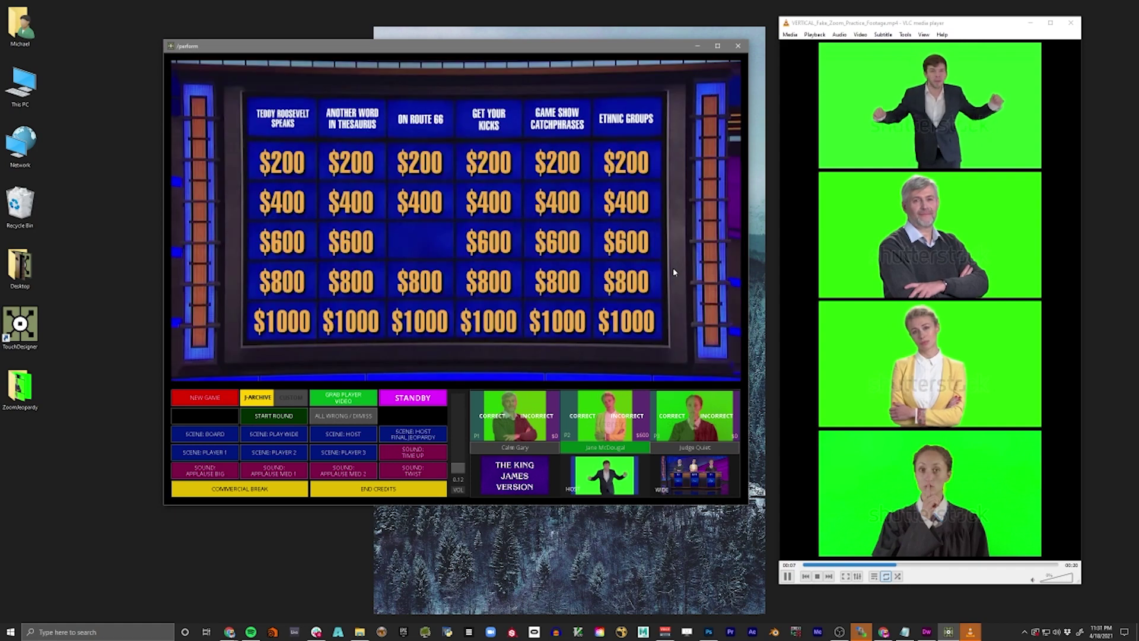
pyautogui.click(674, 271)
pyautogui.click(673, 271)
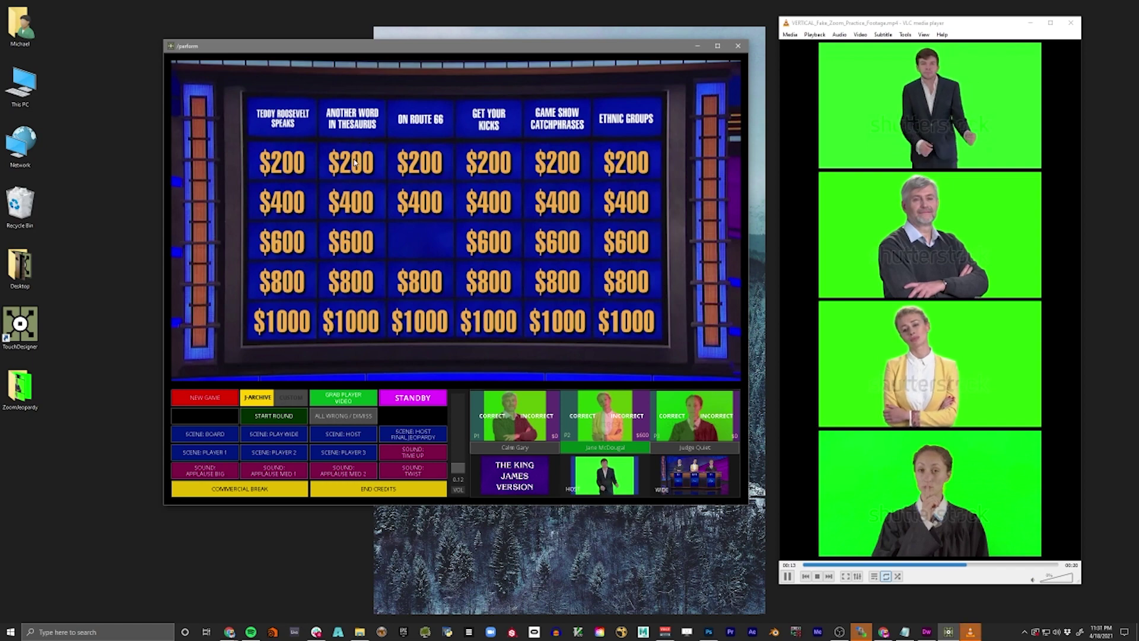
pyautogui.click(379, 287)
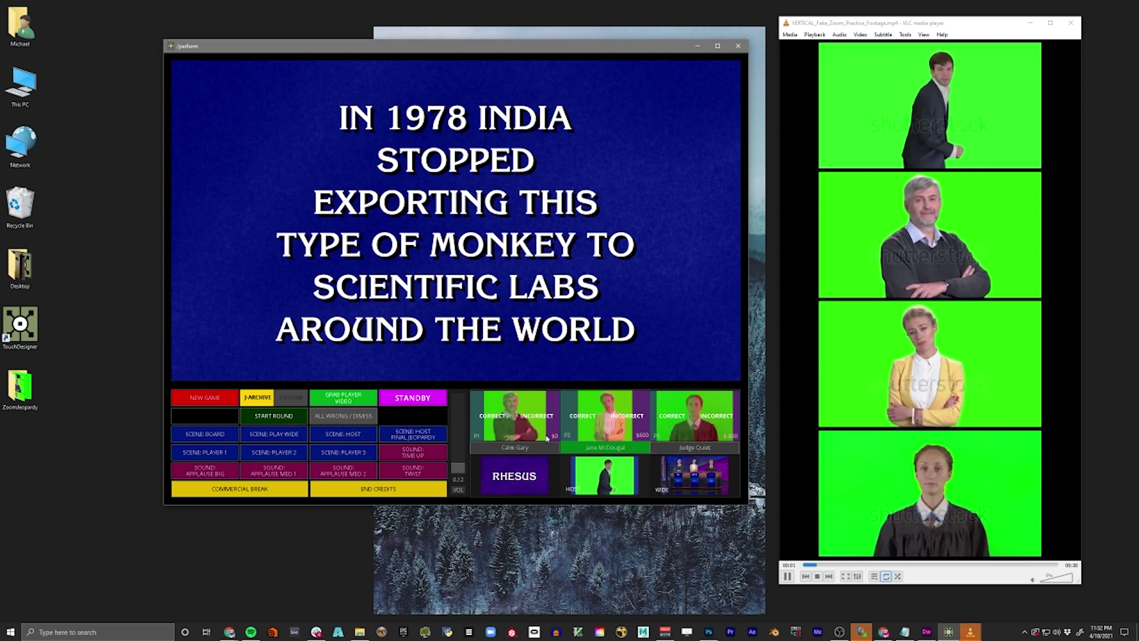
pyautogui.click(504, 432)
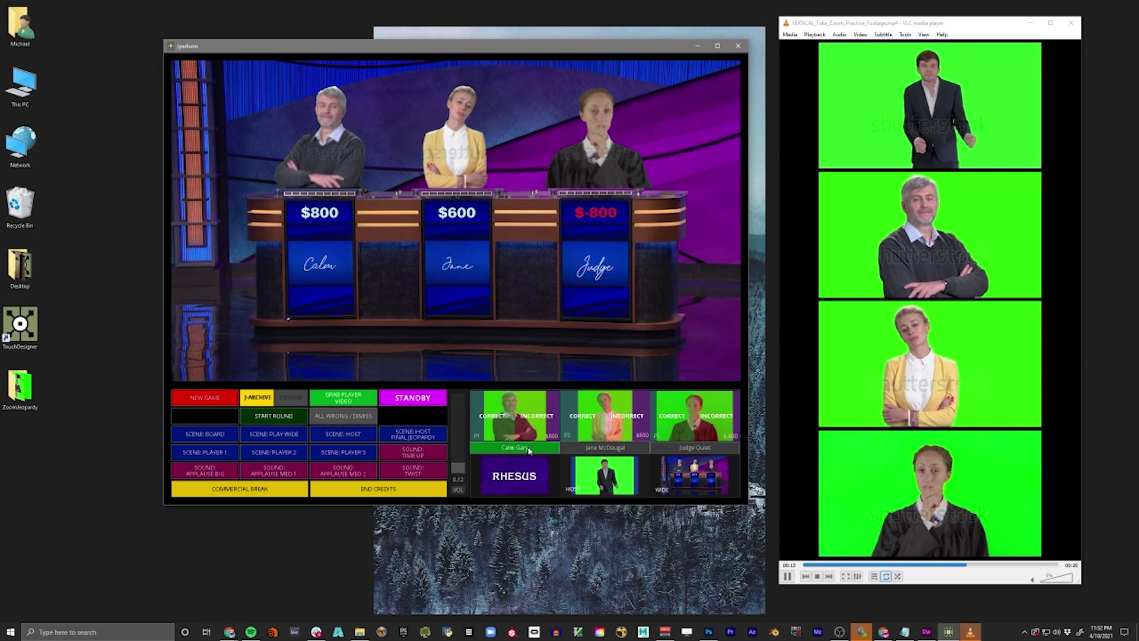
# - Show the board, open the TEDDY ROOSEVELT SPEAKS $800 clue, and mark player 1 incorrect
pyautogui.click(528, 451)
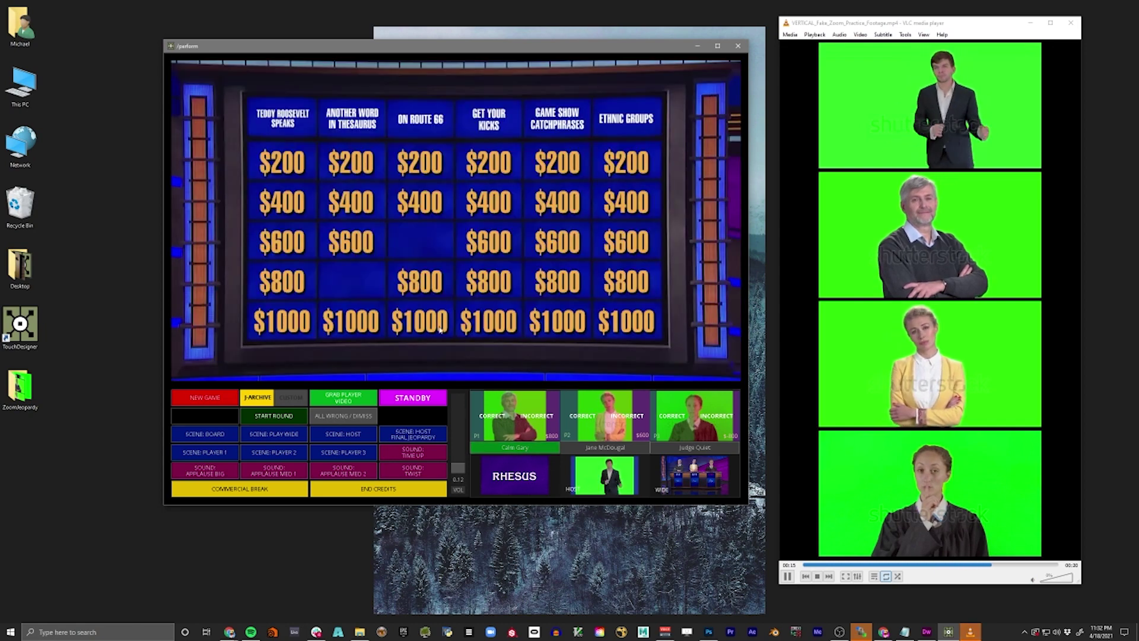
pyautogui.click(302, 287)
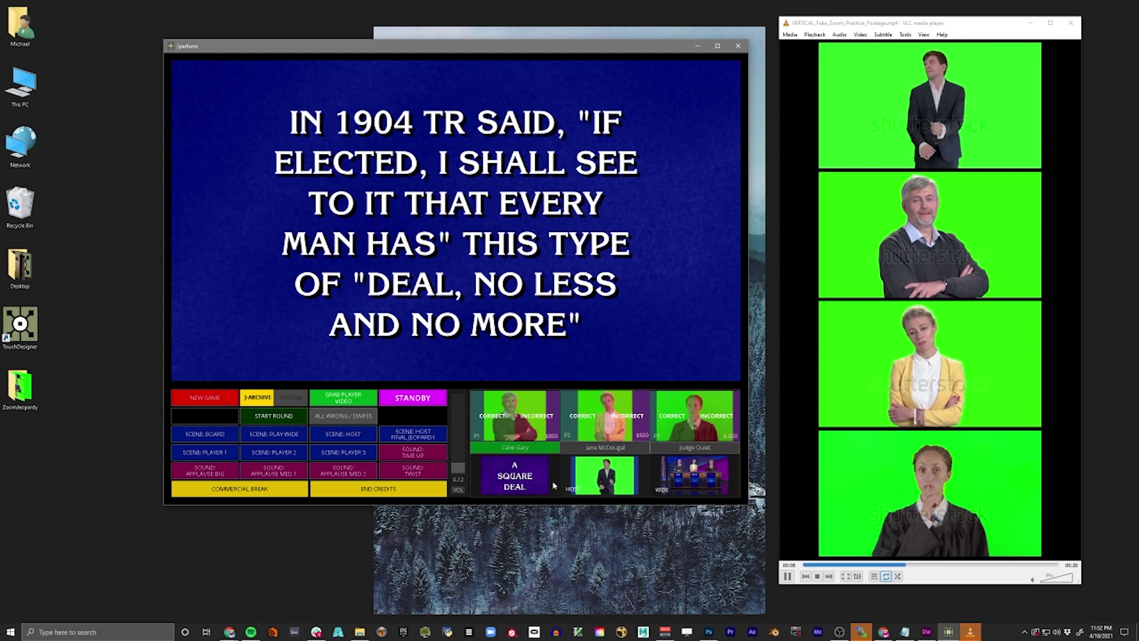
pyautogui.click(549, 427)
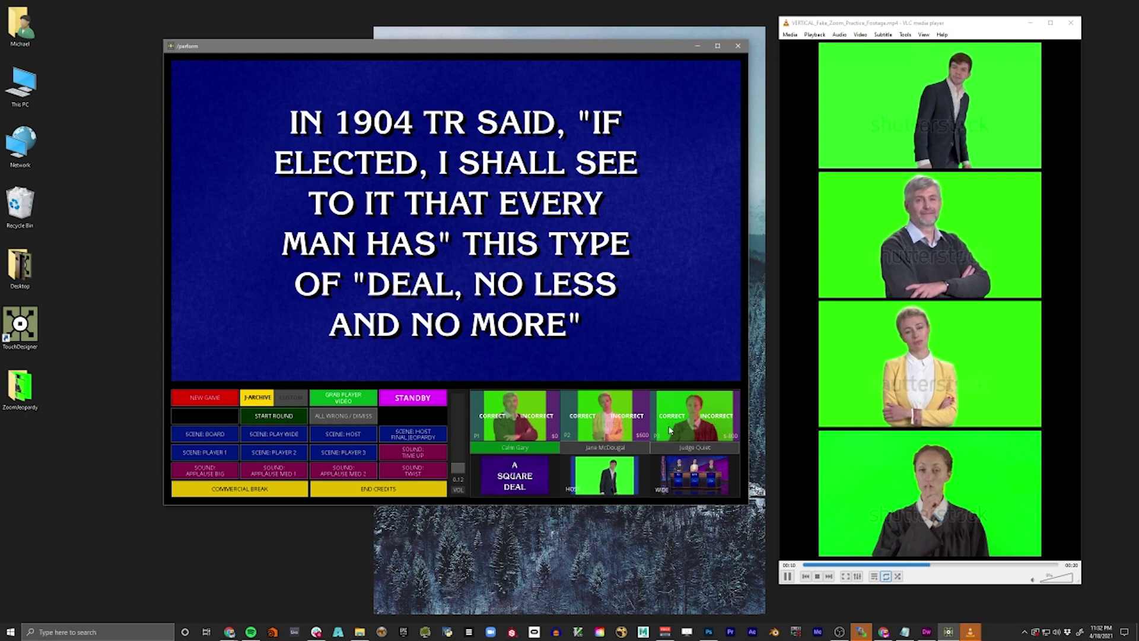
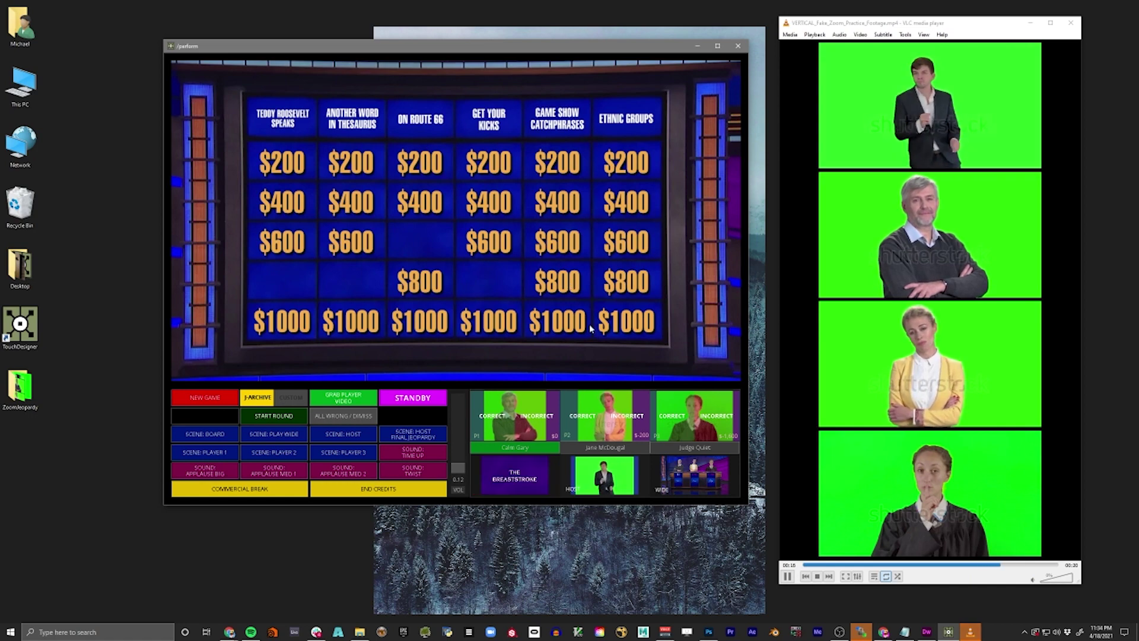
# - Open the $800 Game Show Catchphrases tile to reveal the hidden Daily Double
pyautogui.click(584, 299)
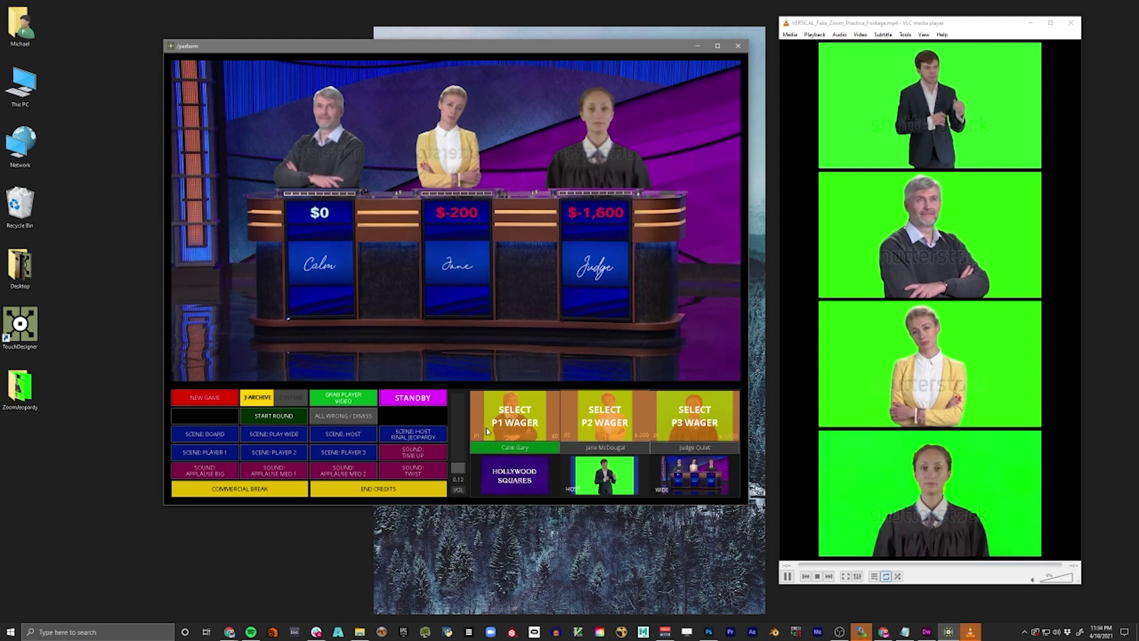
# - Enter a 1000 Daily Double wager for player 1 and show the Paul Lynde clue
pyautogui.click(548, 423)
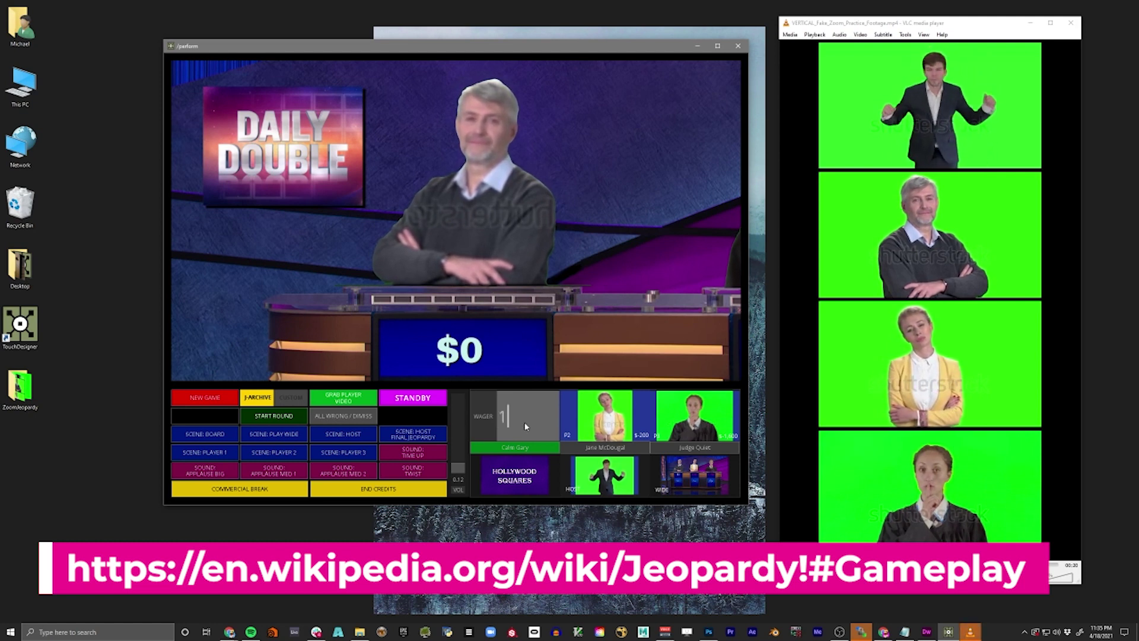
pyautogui.write('000')
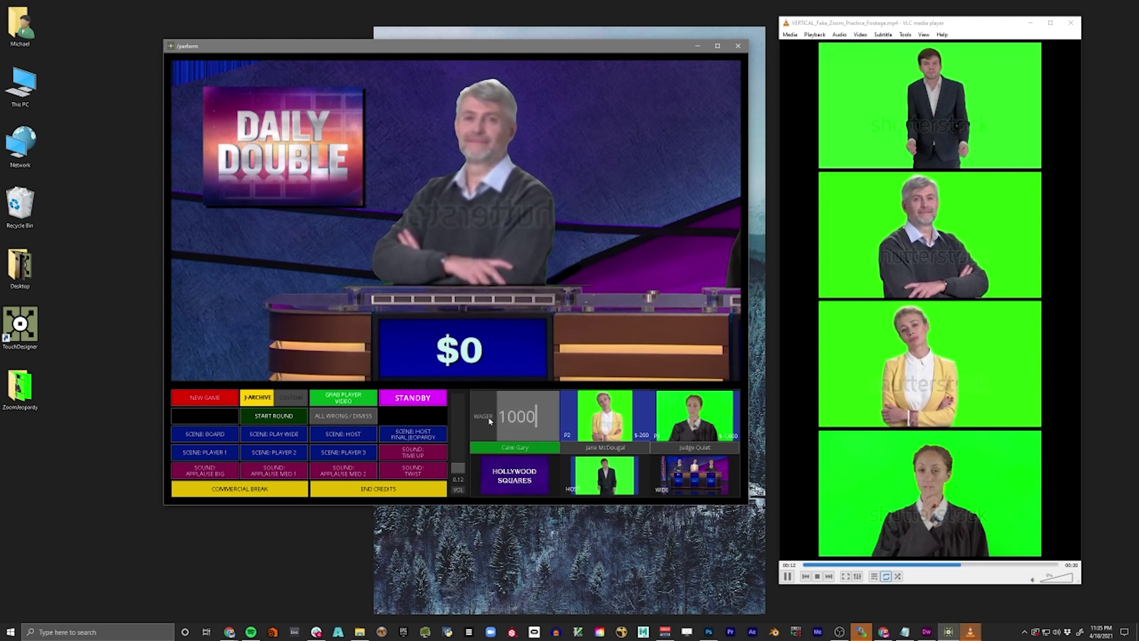
pyautogui.press('Return')
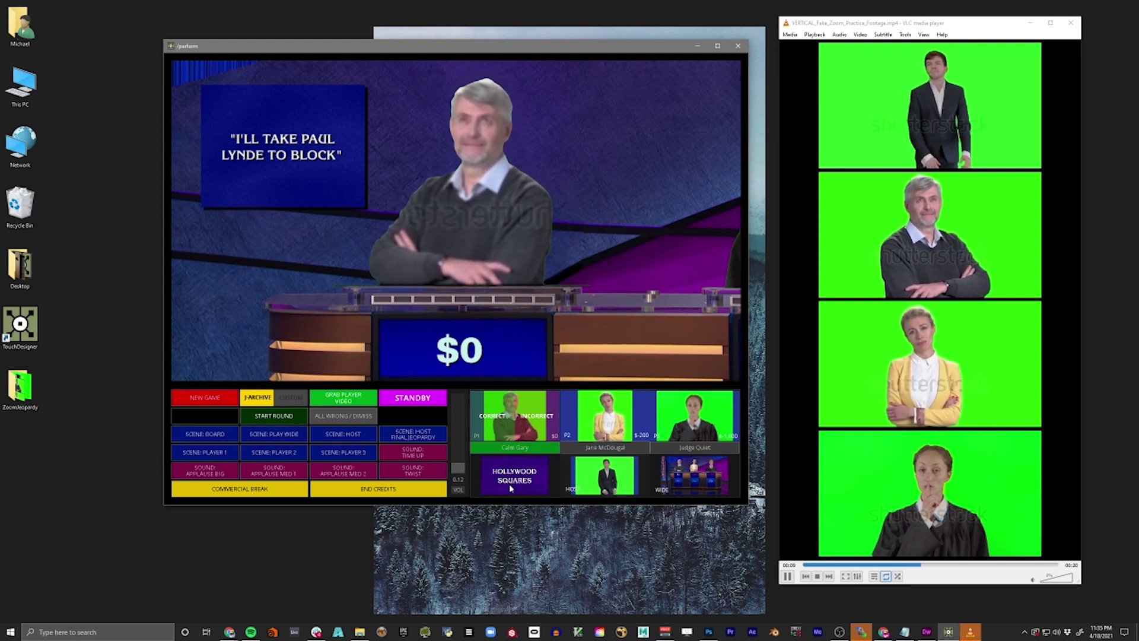
# - Credit player 1's Daily Double, then play the $1000 Seurat clue and credit player 1
pyautogui.click(503, 435)
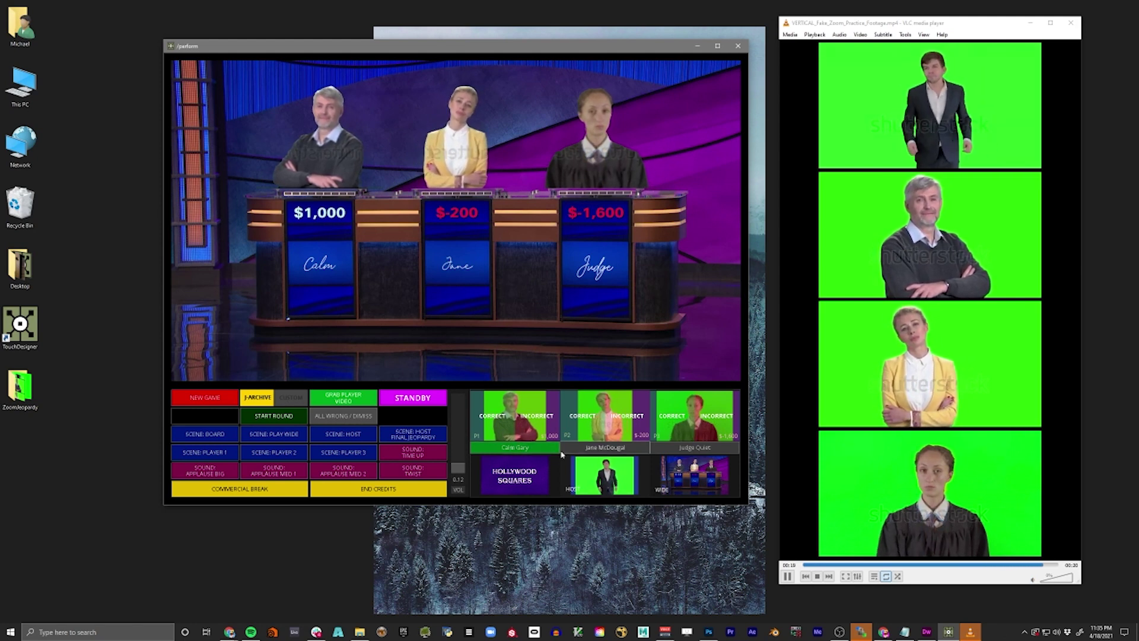
pyautogui.click(483, 351)
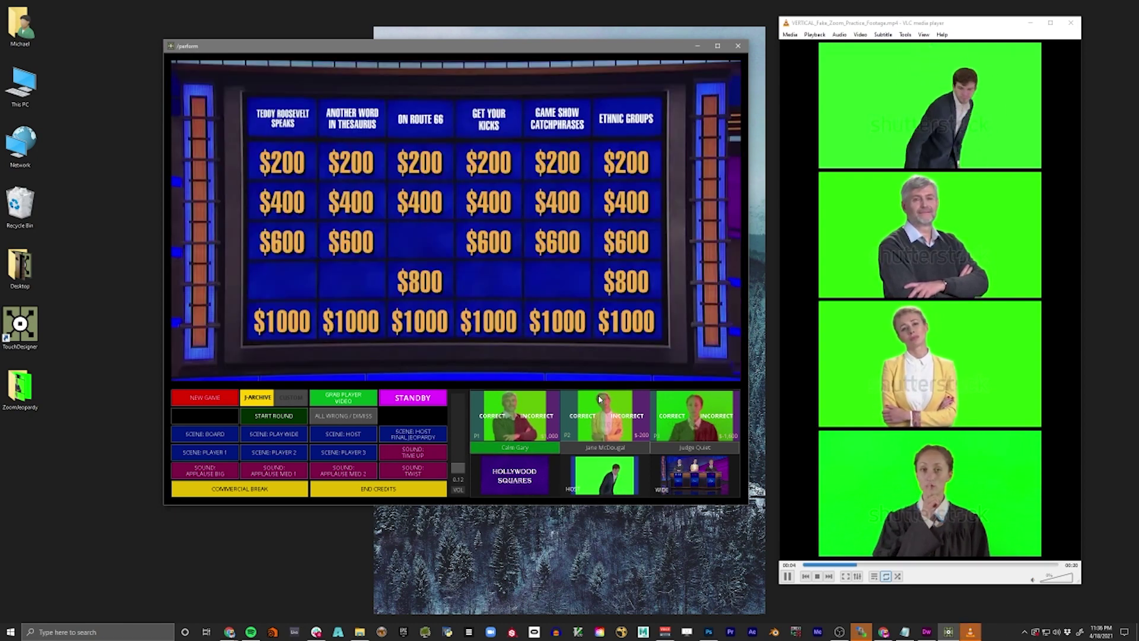
pyautogui.click(377, 334)
pyautogui.click(299, 337)
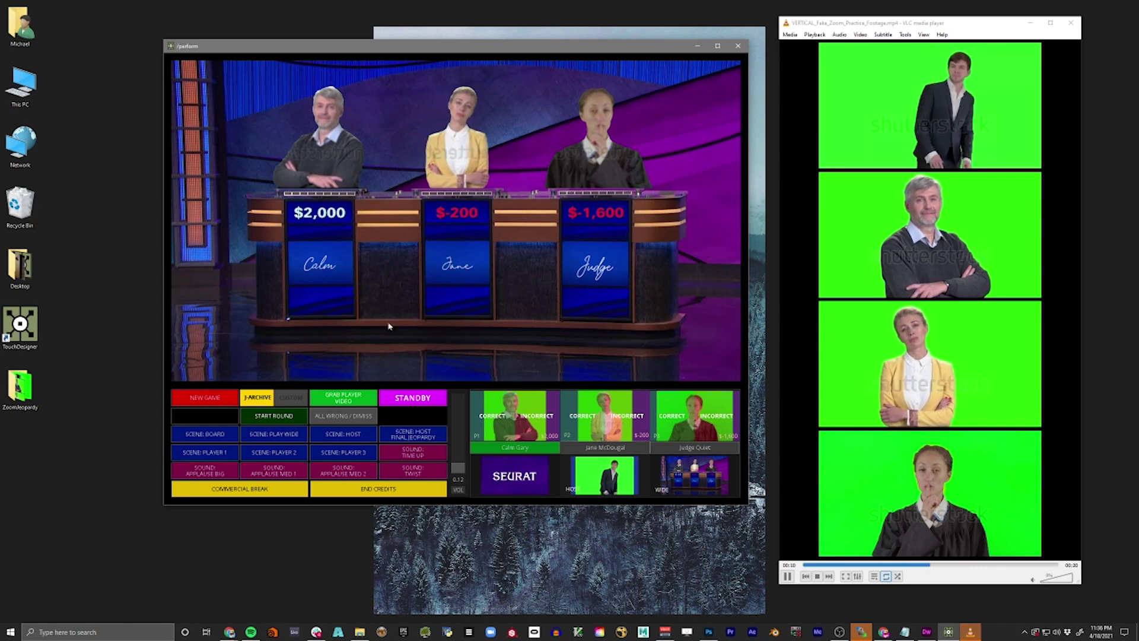
# - Credit player 3 for the McKinley, Panama Canal, suture and haste clues
pyautogui.click(359, 290)
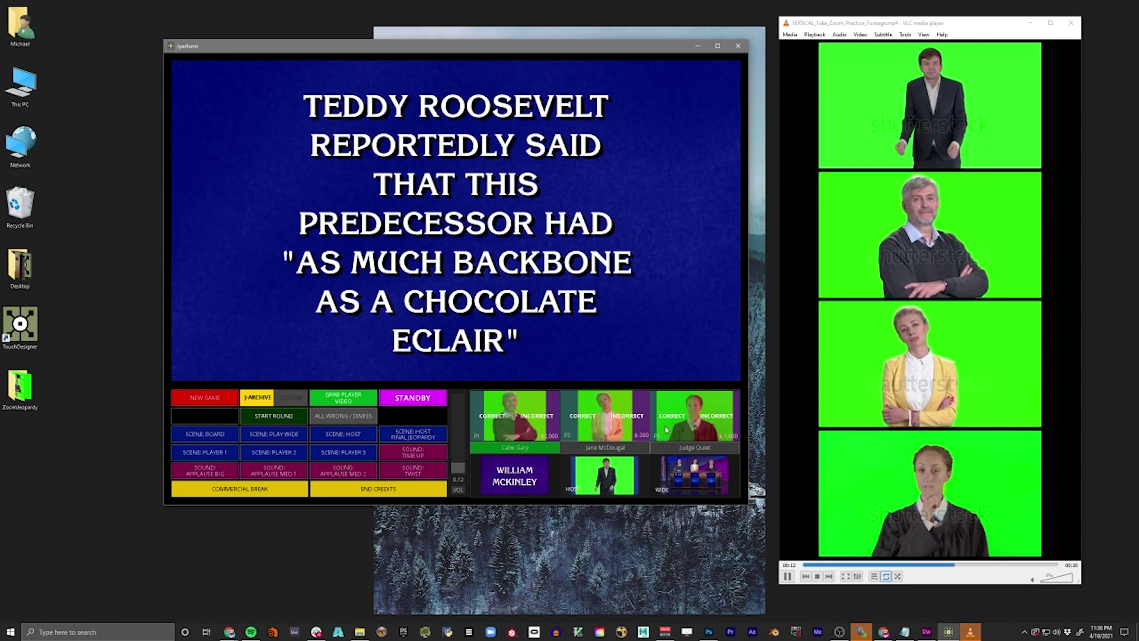
pyautogui.click(671, 416)
pyautogui.click(306, 247)
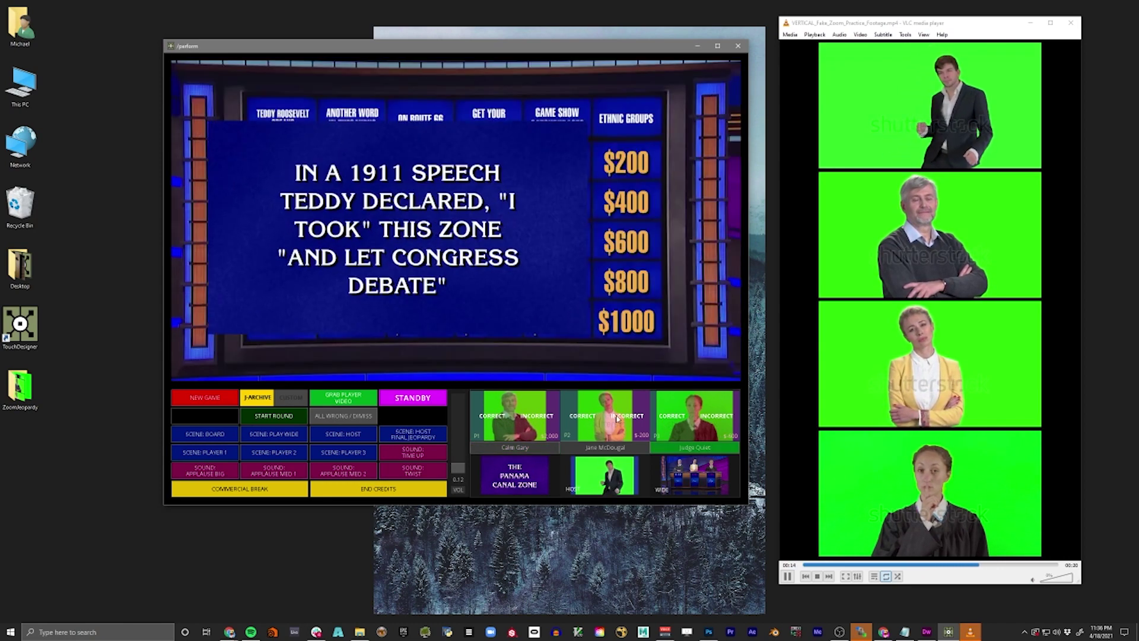
pyautogui.click(671, 416)
pyautogui.click(362, 242)
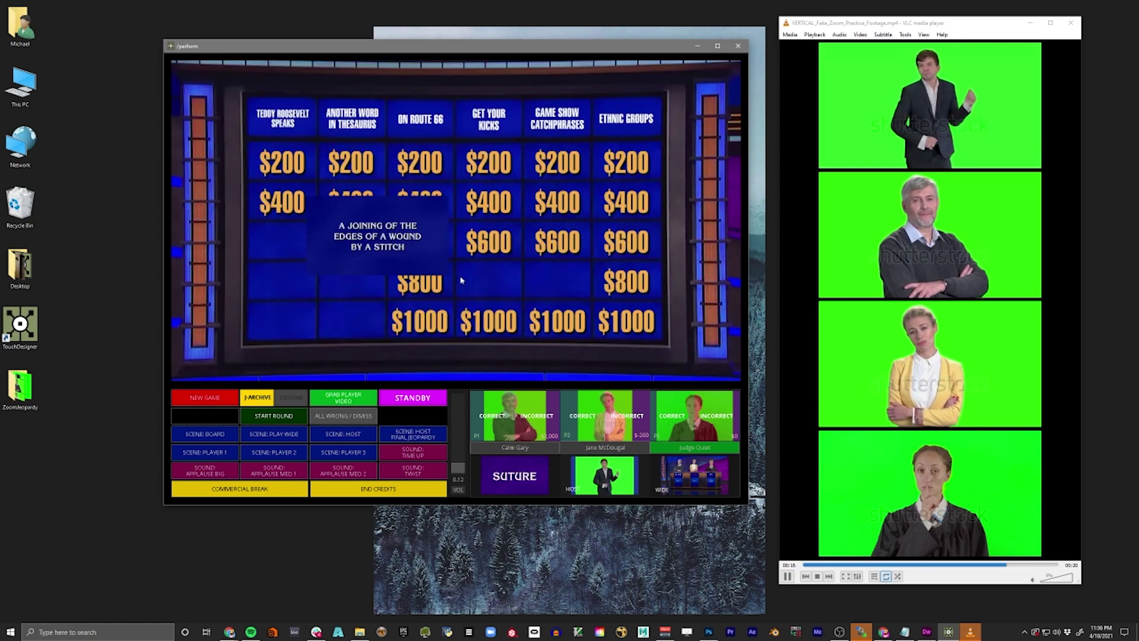
pyautogui.click(671, 416)
pyautogui.click(409, 215)
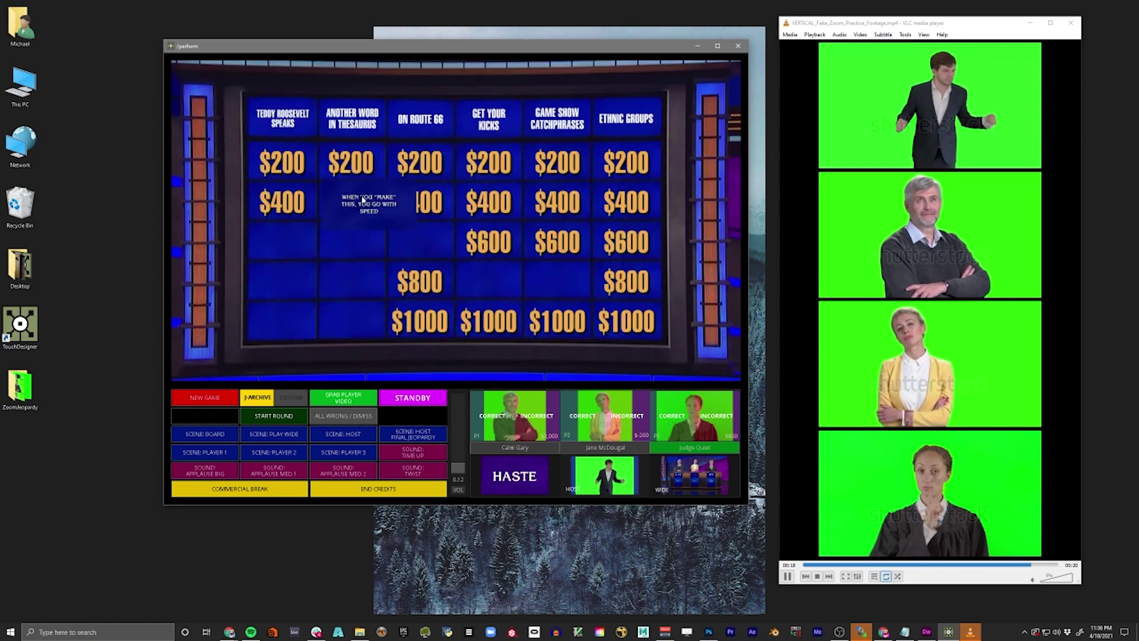
pyautogui.click(671, 416)
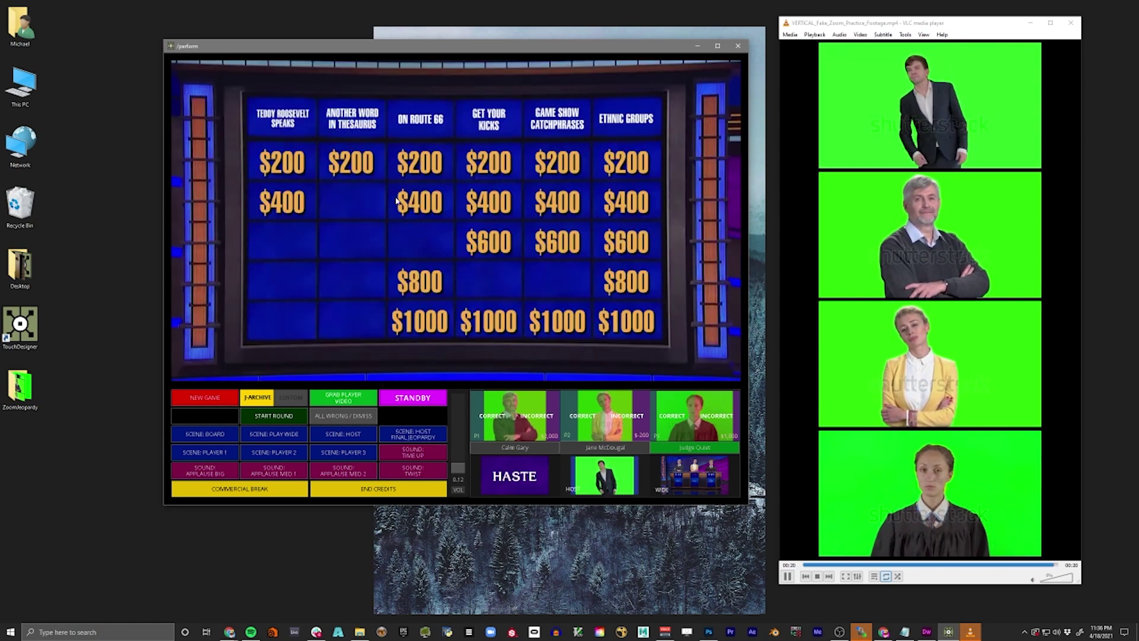
# - Credit player 3 for the Utah, bully pulpit and South Dakota clues
pyautogui.click(350, 162)
pyautogui.click(678, 425)
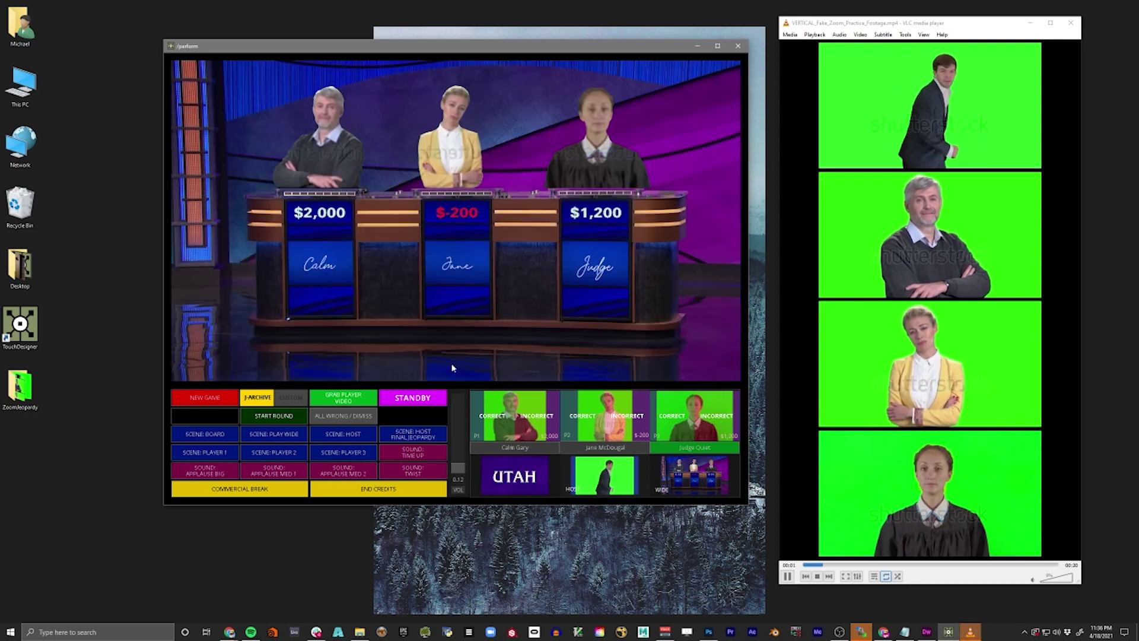
pyautogui.click(294, 209)
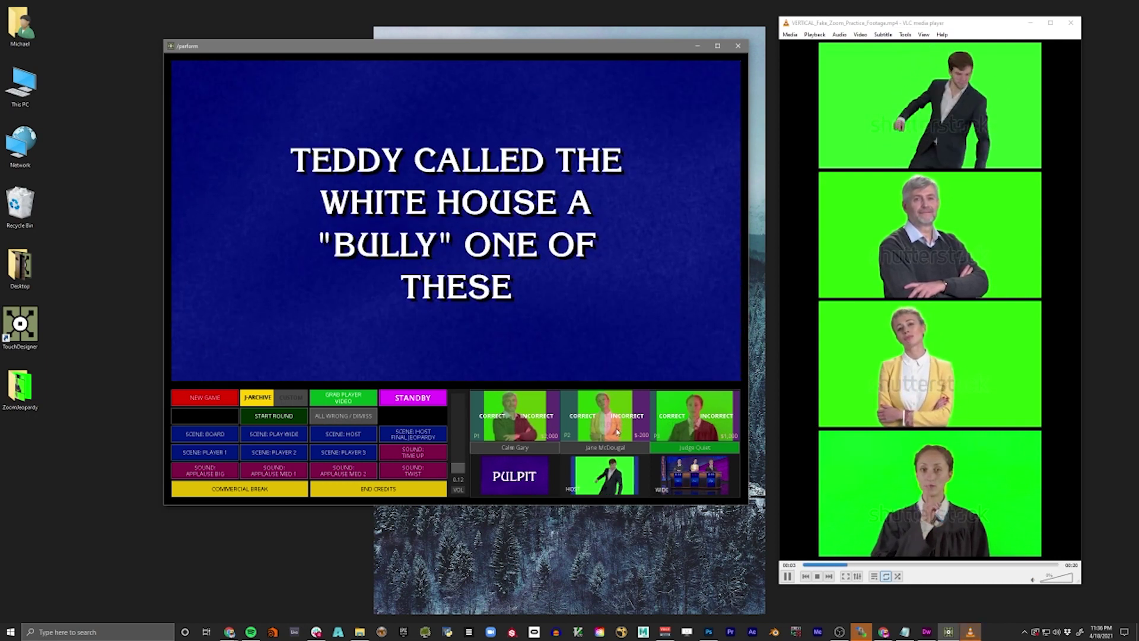
pyautogui.click(674, 420)
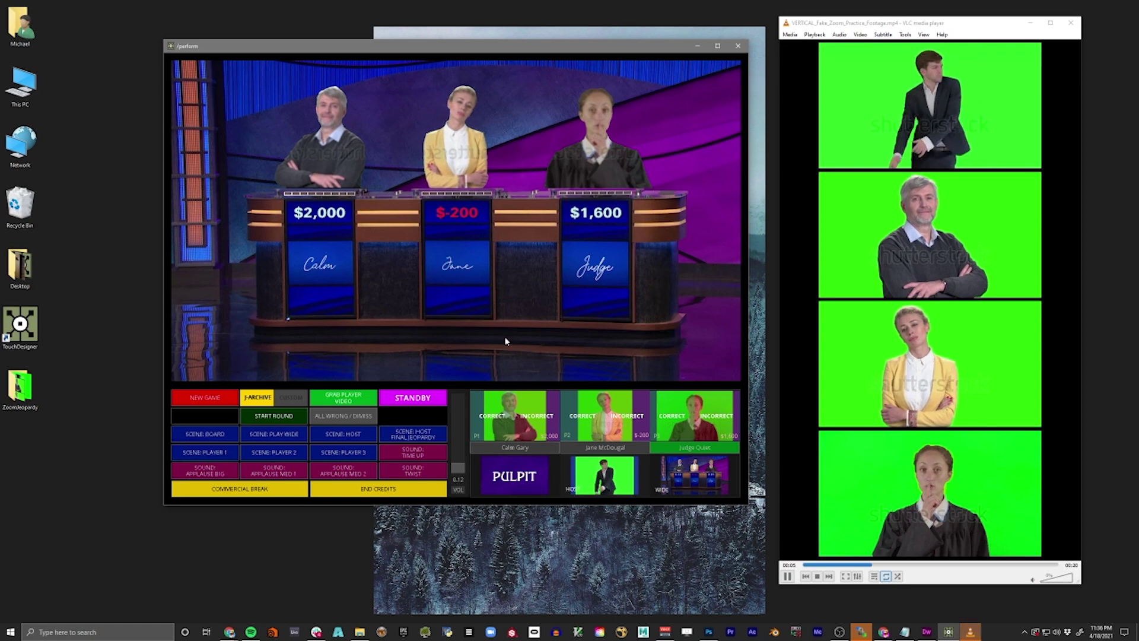
pyautogui.click(433, 210)
pyautogui.click(662, 417)
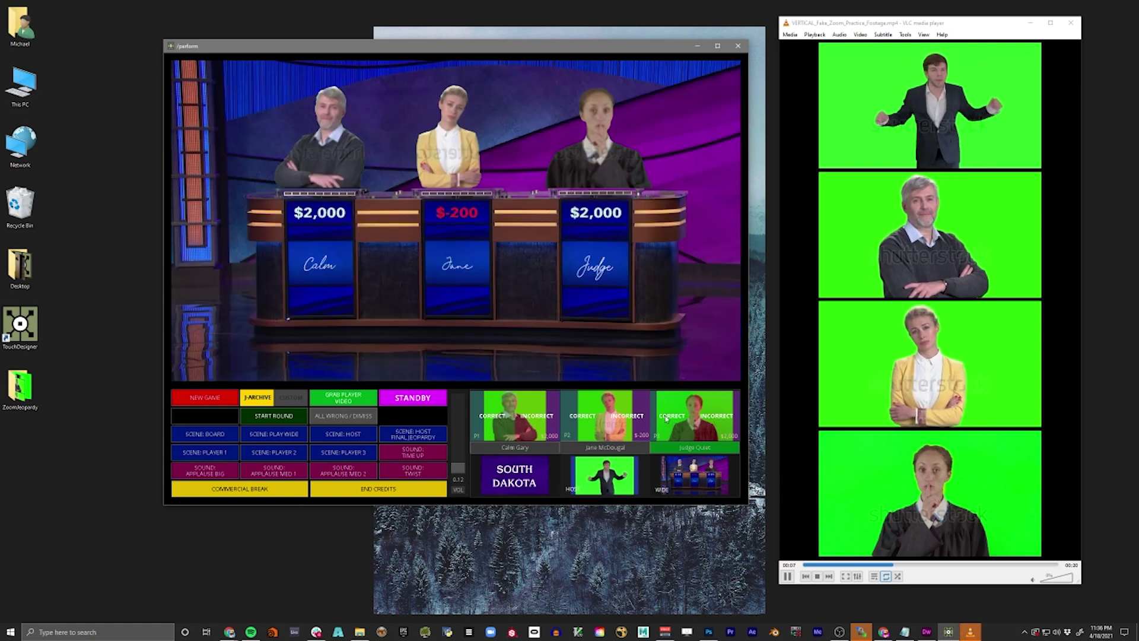
# - Credit player 2 for the Ethnic Groups clues about Monaco and Indonesia
pyautogui.click(655, 322)
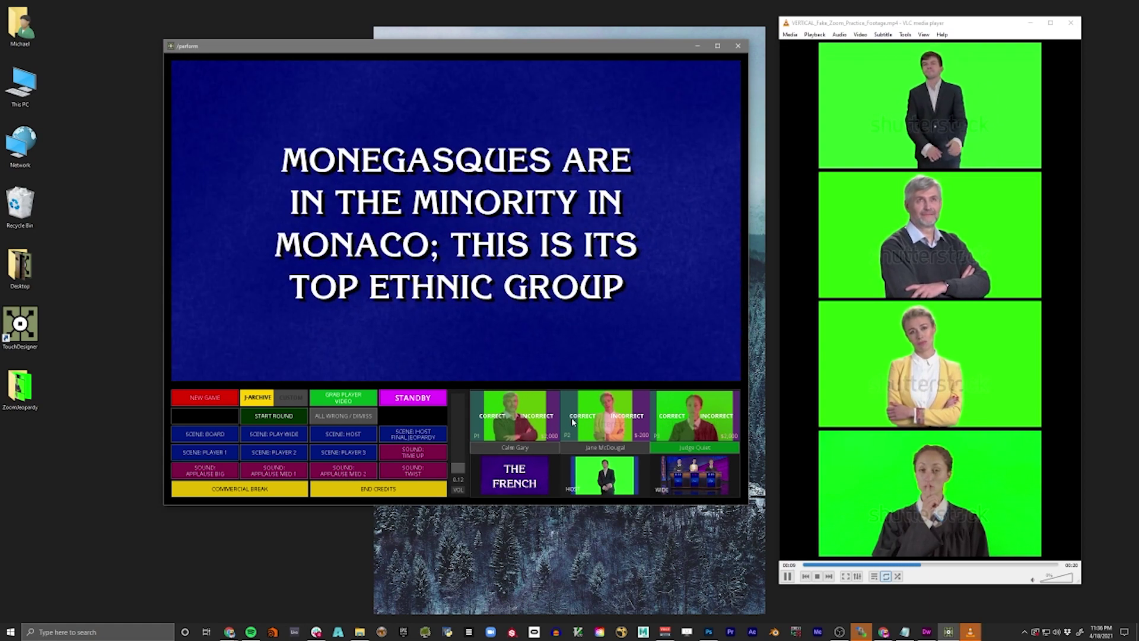
pyautogui.click(587, 418)
pyautogui.click(617, 236)
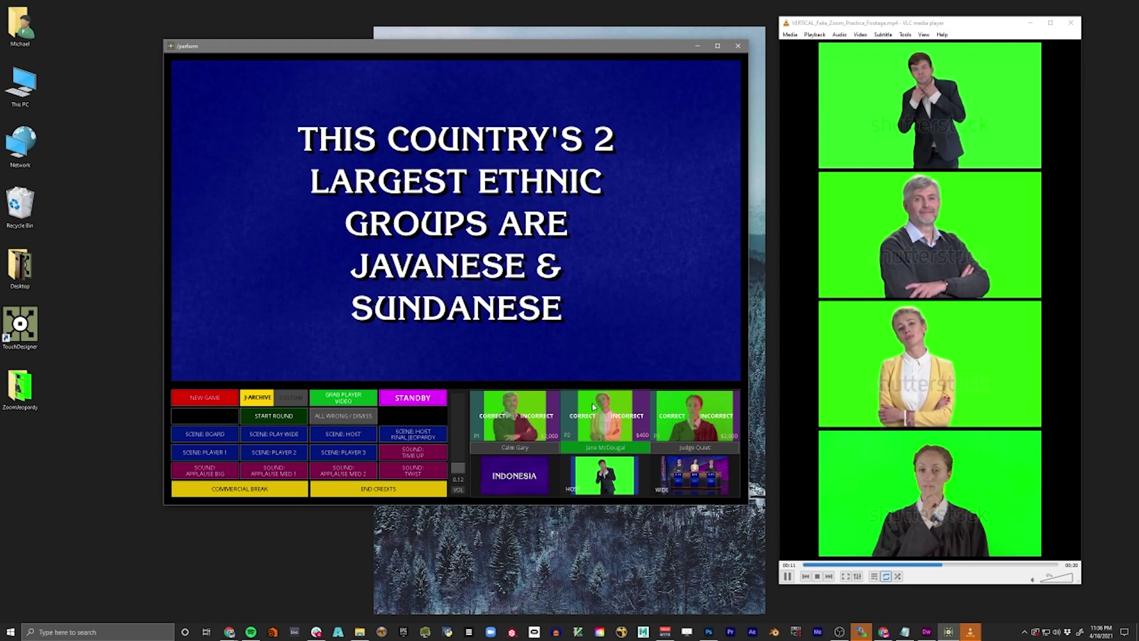
pyautogui.click(583, 417)
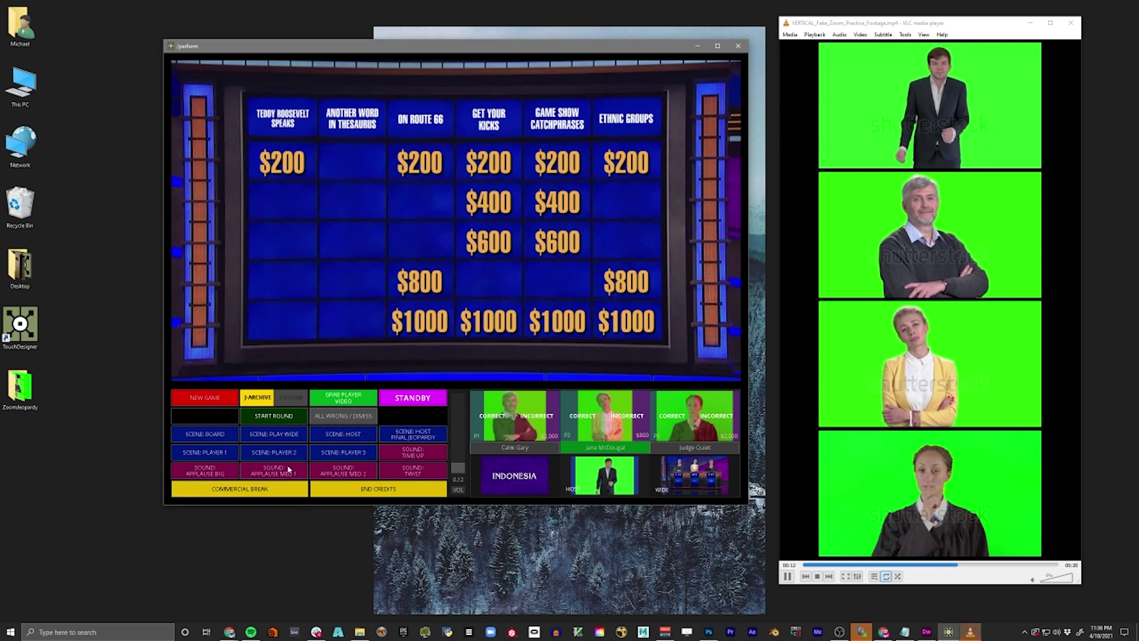
pyautogui.click(270, 438)
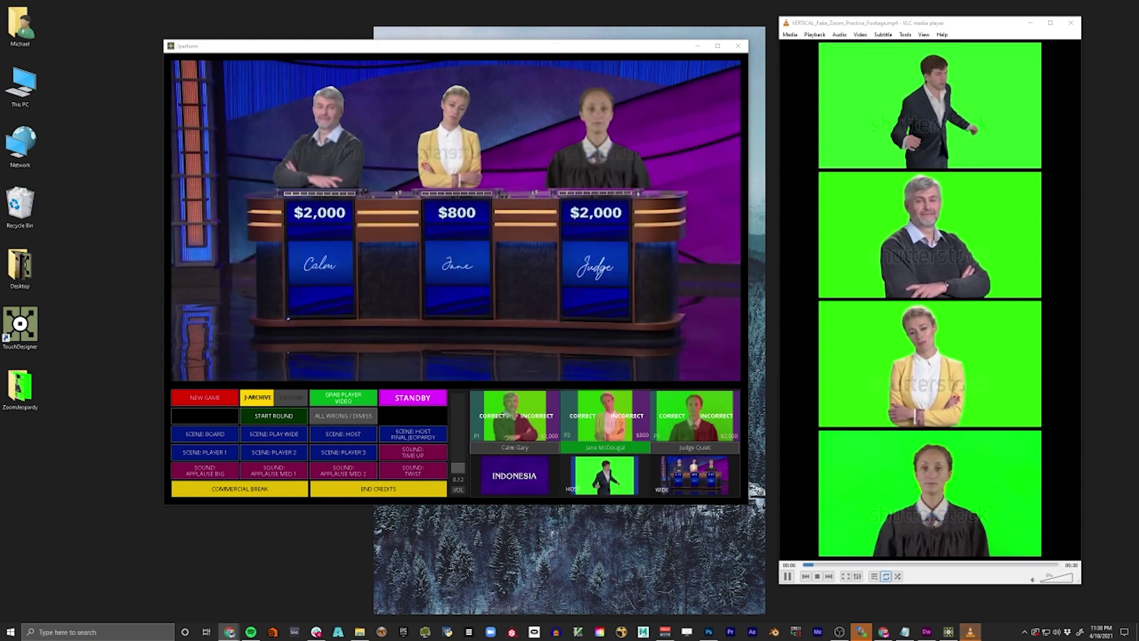
pyautogui.click(356, 436)
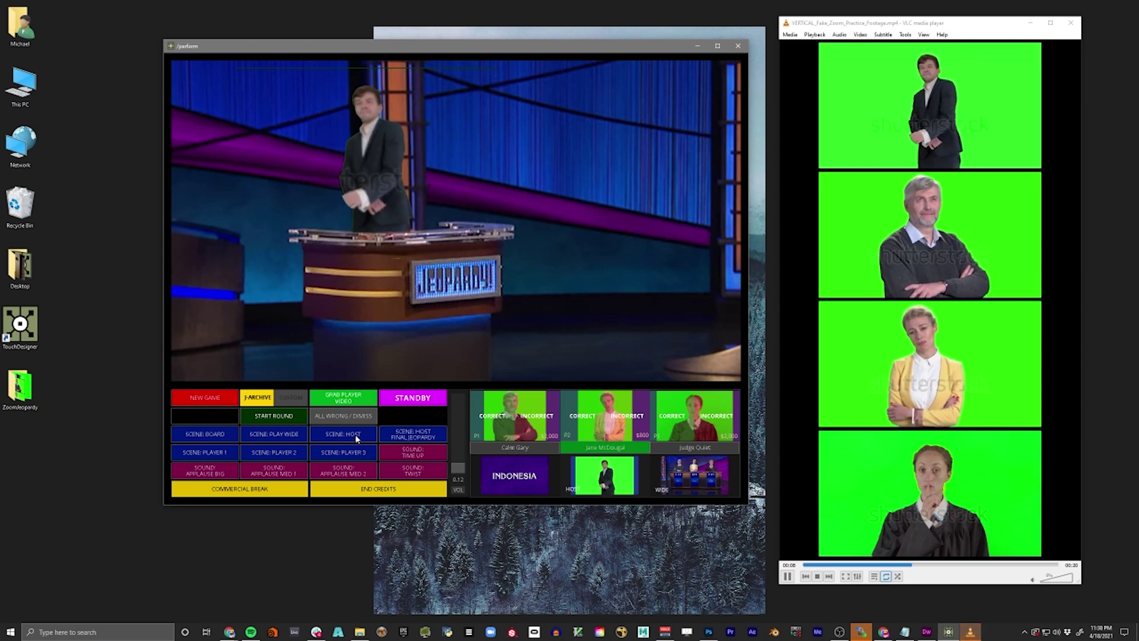
pyautogui.click(204, 452)
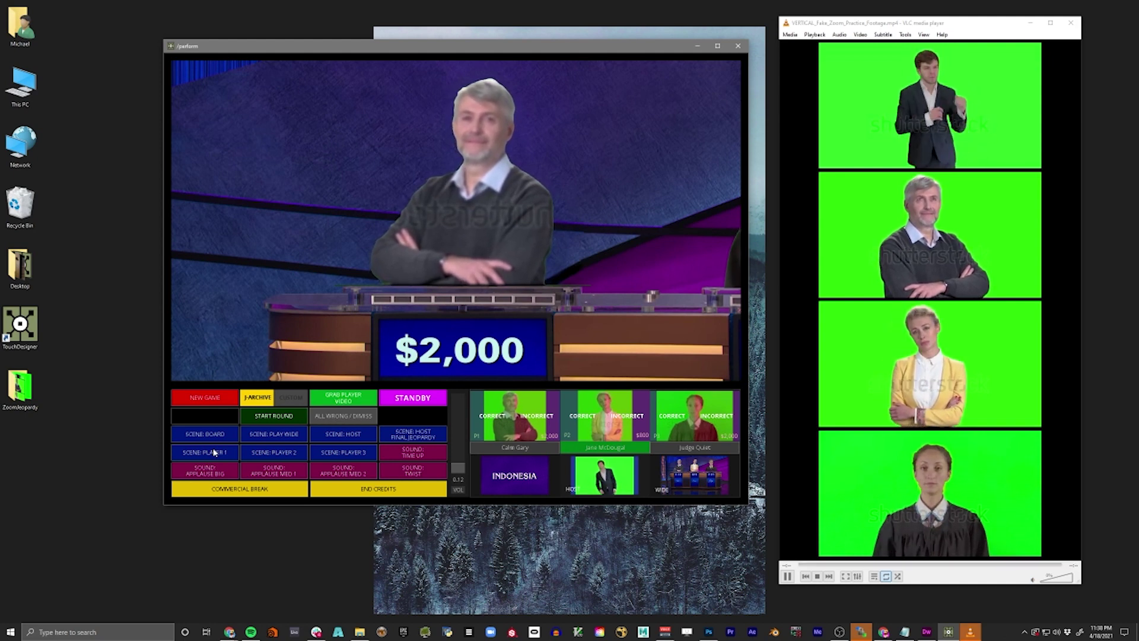
pyautogui.click(257, 454)
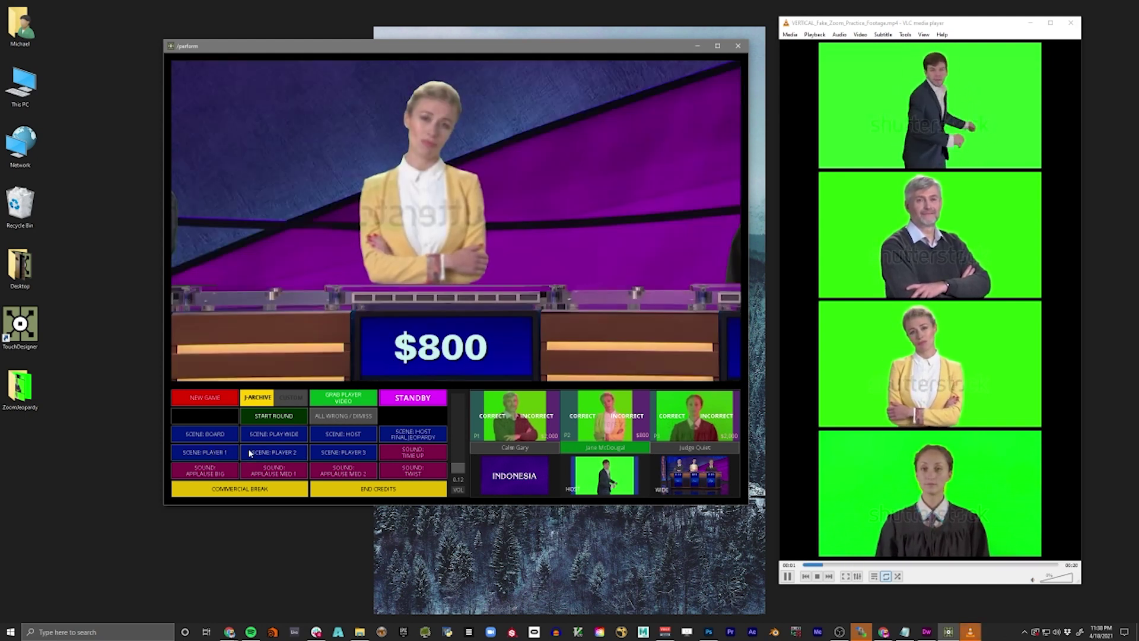
pyautogui.click(326, 455)
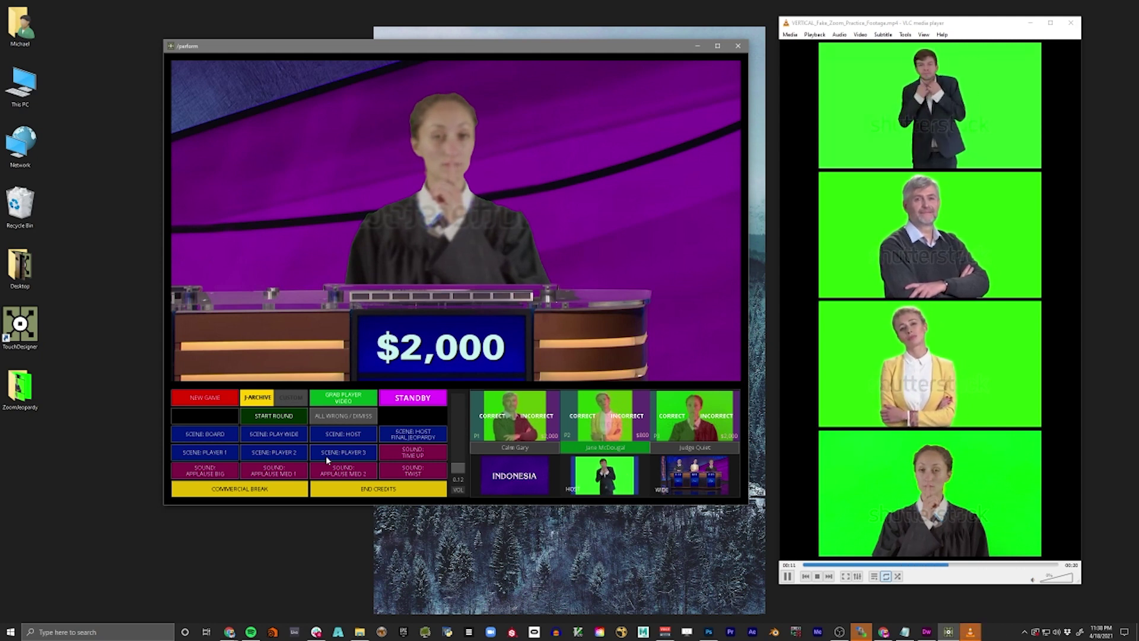
pyautogui.click(272, 453)
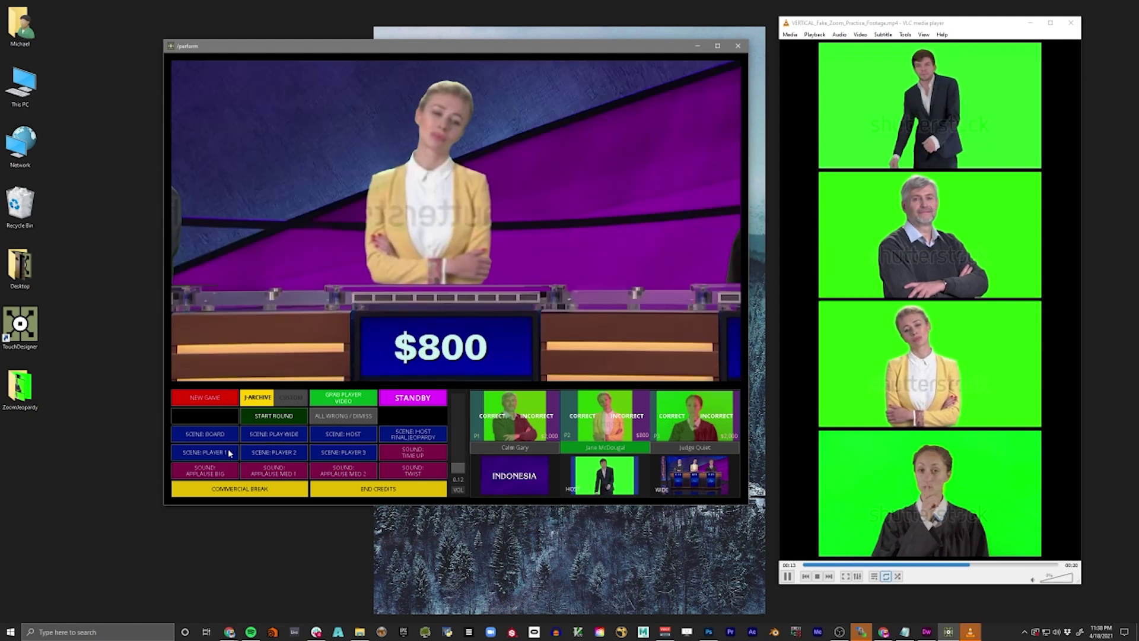
pyautogui.click(216, 454)
pyautogui.click(228, 434)
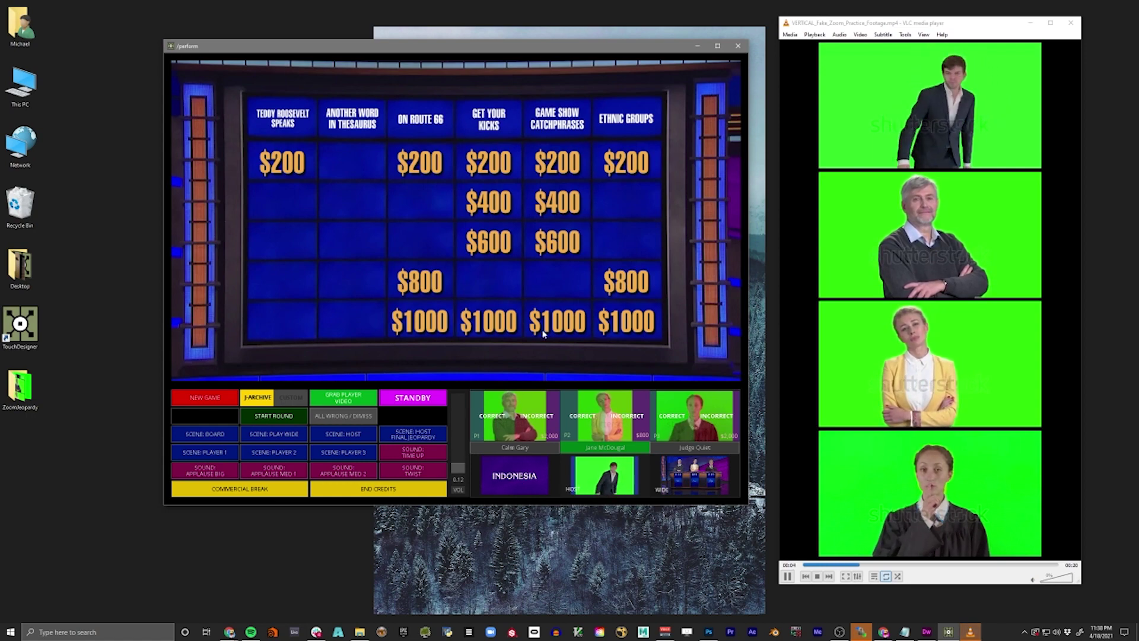
# - Play the last $200 clues, credit player 1 for the vowel clue, and start Double Jeopardy
pyautogui.click(279, 166)
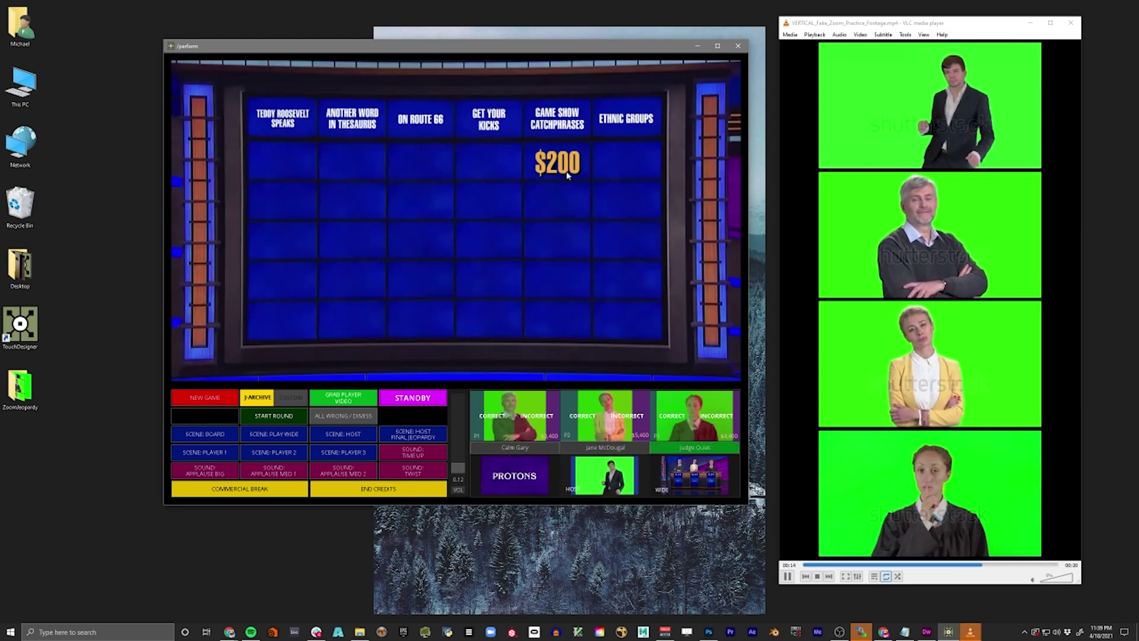
pyautogui.click(566, 172)
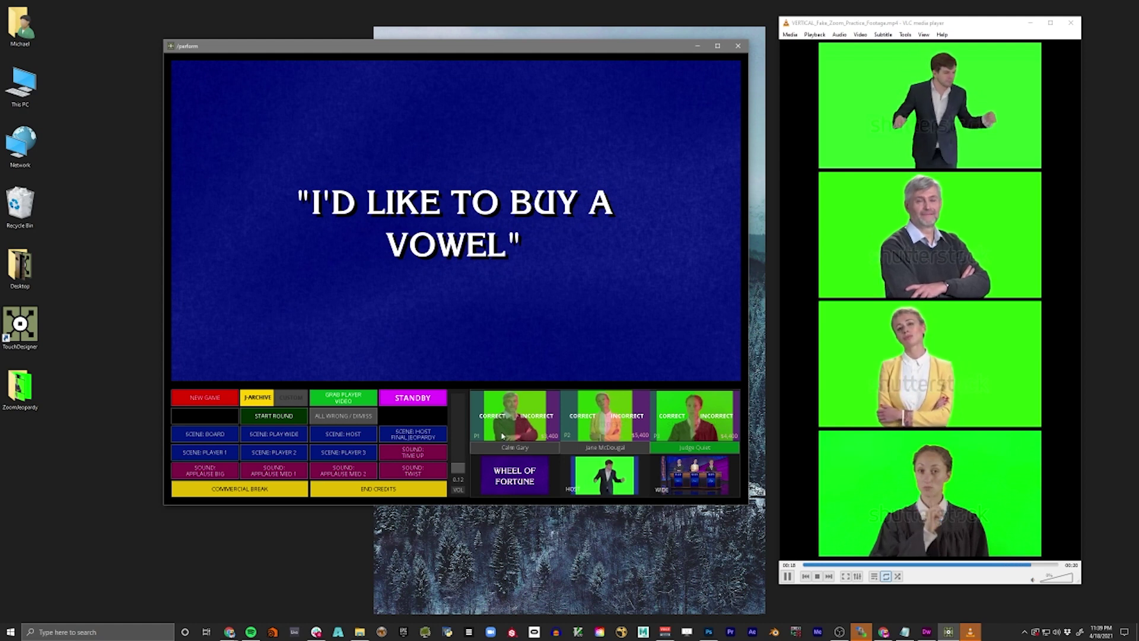
pyautogui.click(503, 433)
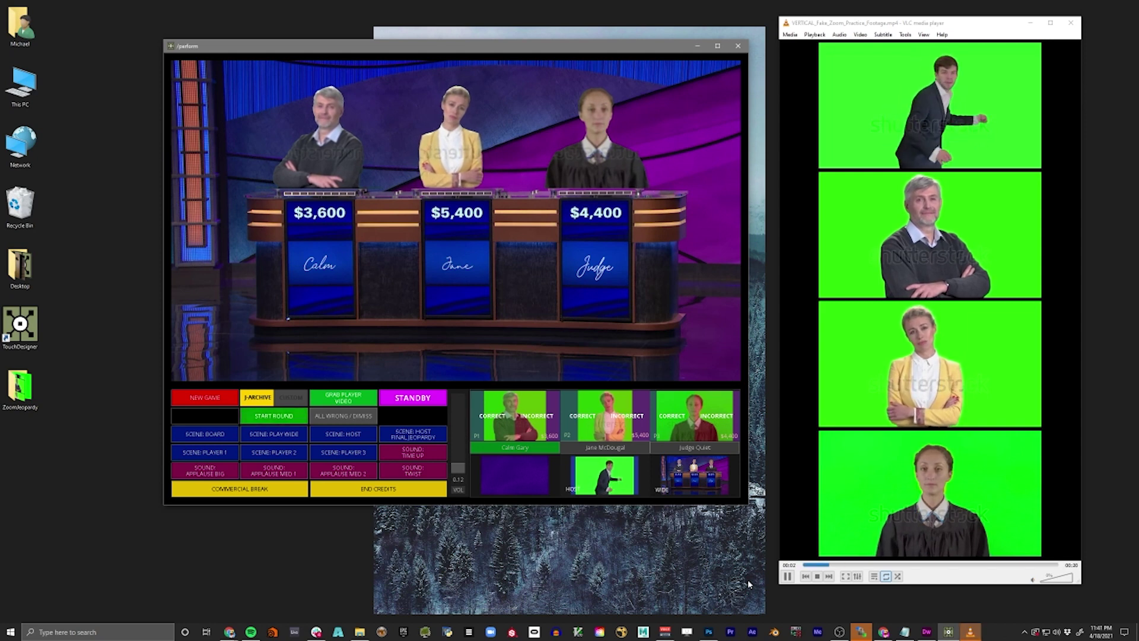
pyautogui.click(295, 418)
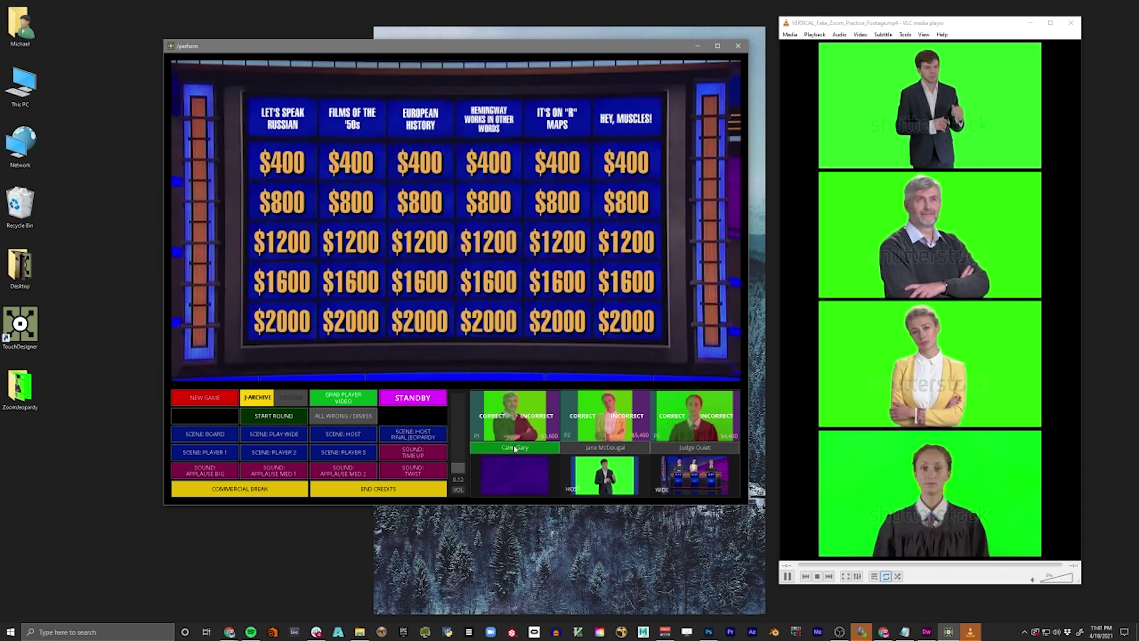
# - Show the podiums, then credit player 1 for the $400 and $800 Let's Speak Russian clues
pyautogui.click(286, 436)
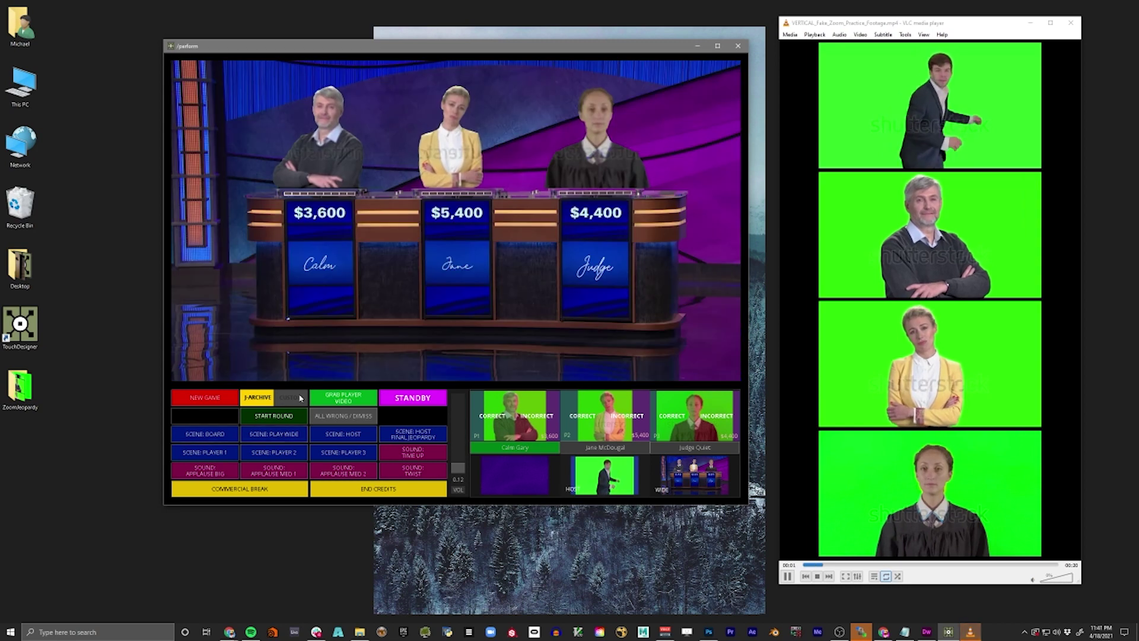
pyautogui.click(208, 432)
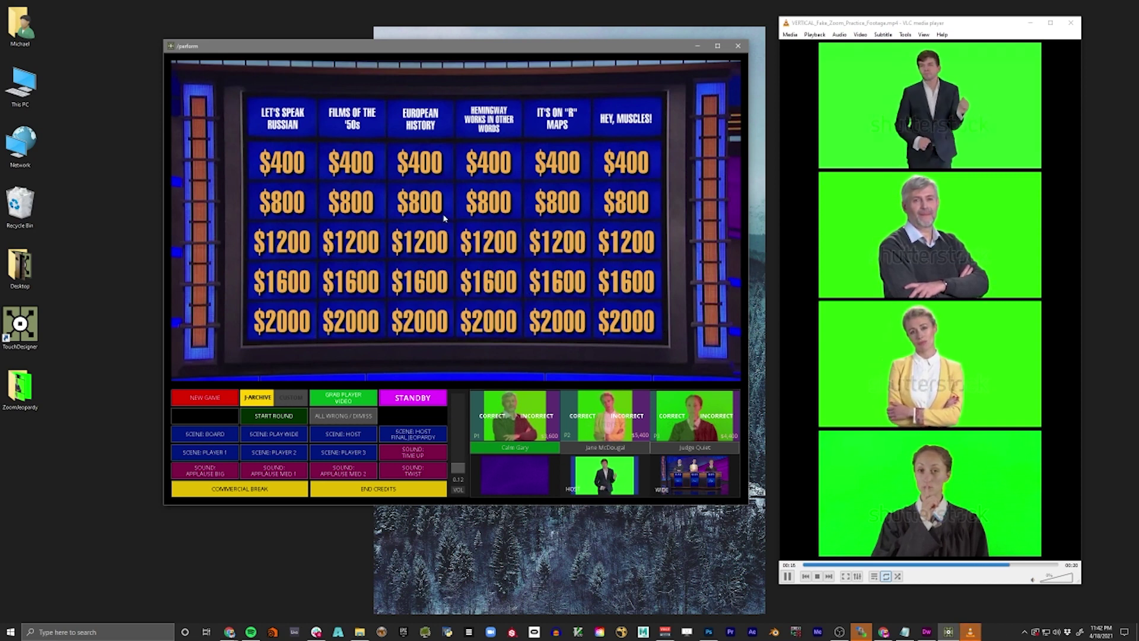
pyautogui.click(300, 168)
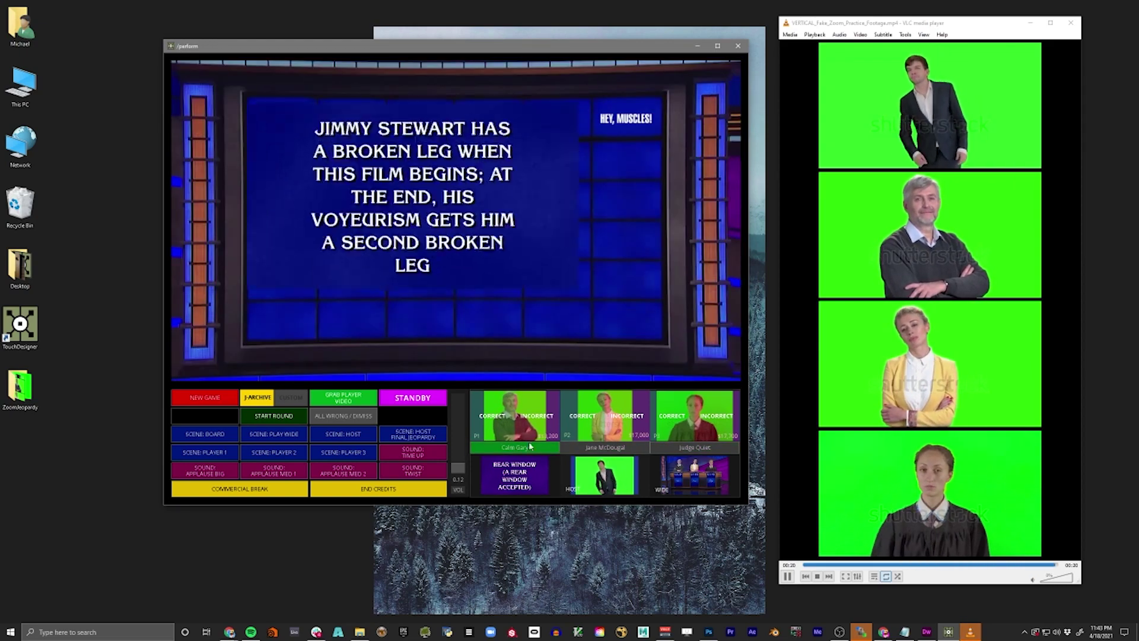
pyautogui.click(504, 418)
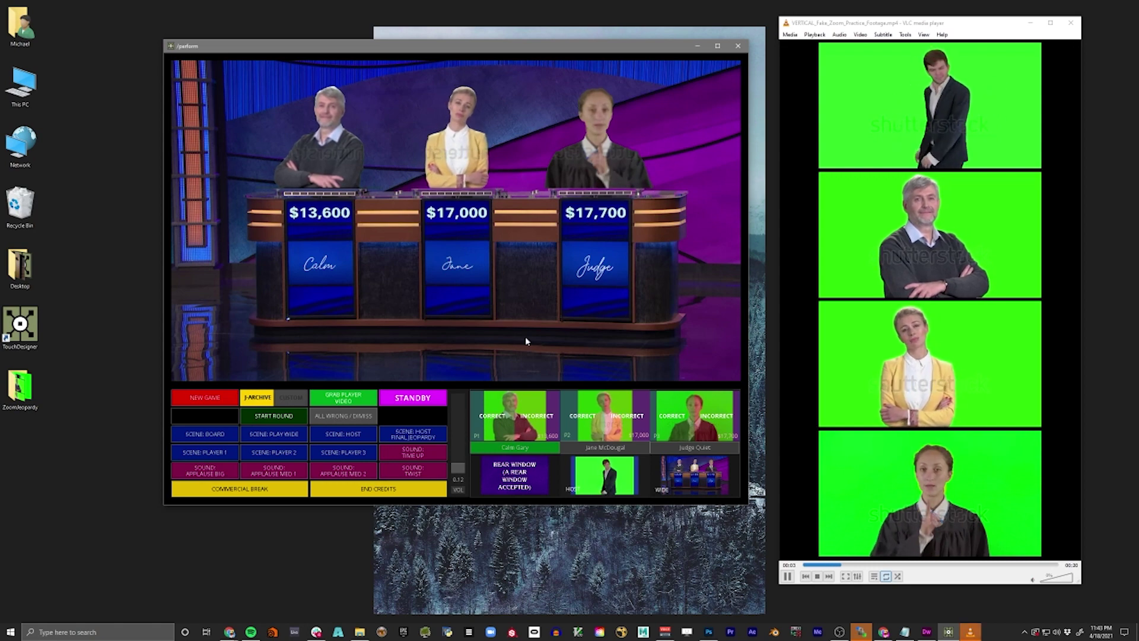
pyautogui.click(284, 203)
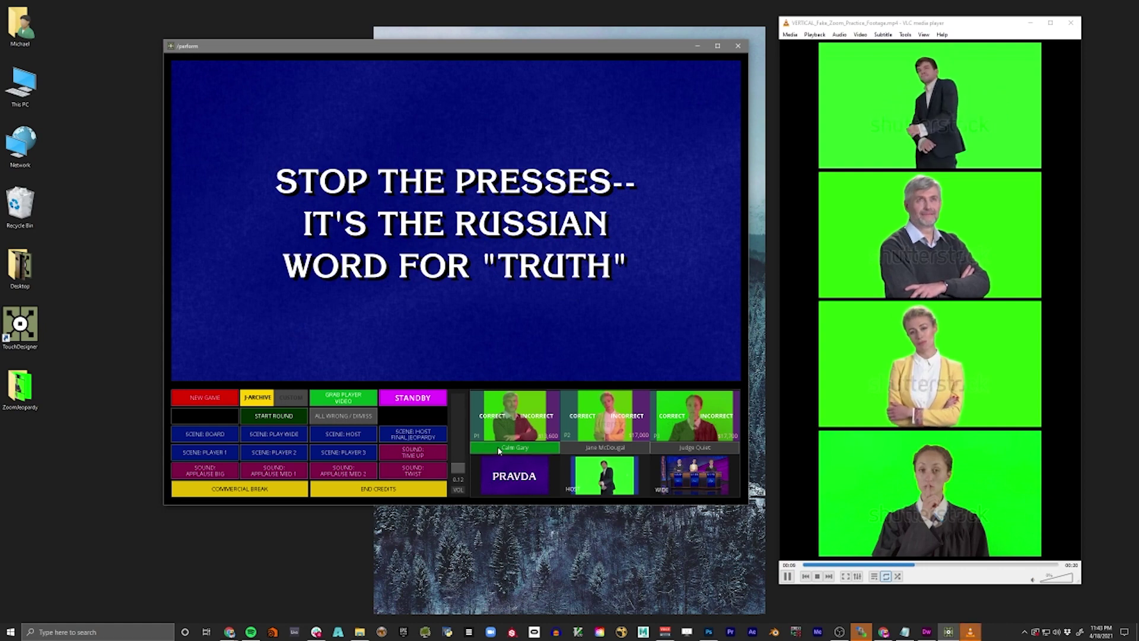
pyautogui.click(492, 416)
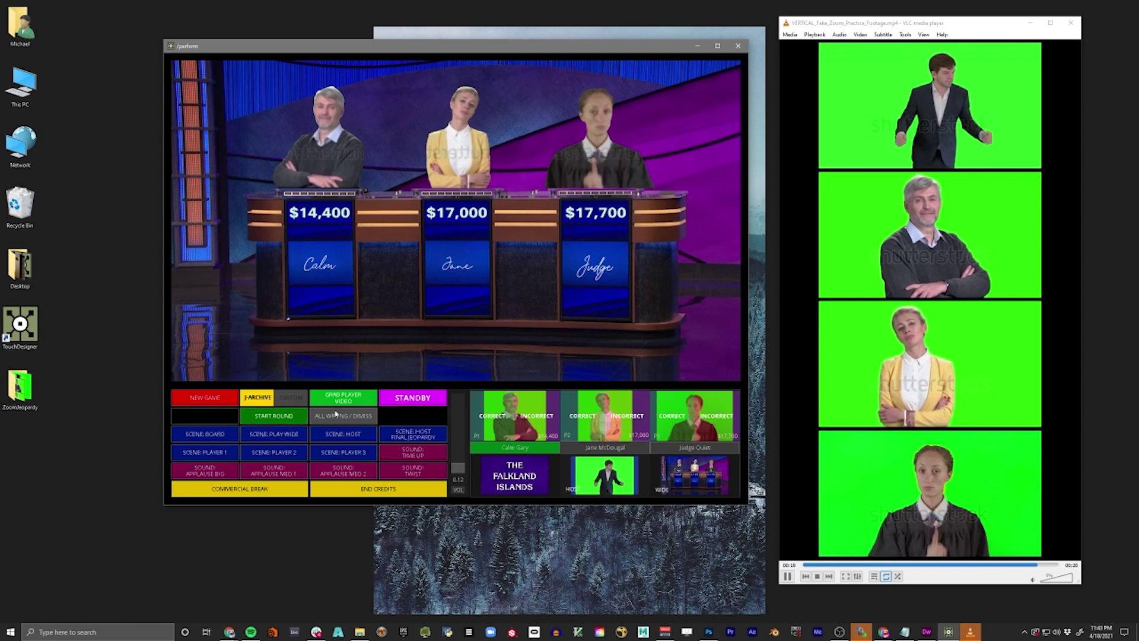
# - Start Final Jeopardy, run the commercial break, and show the ISLANDS clue full-screen
pyautogui.click(304, 422)
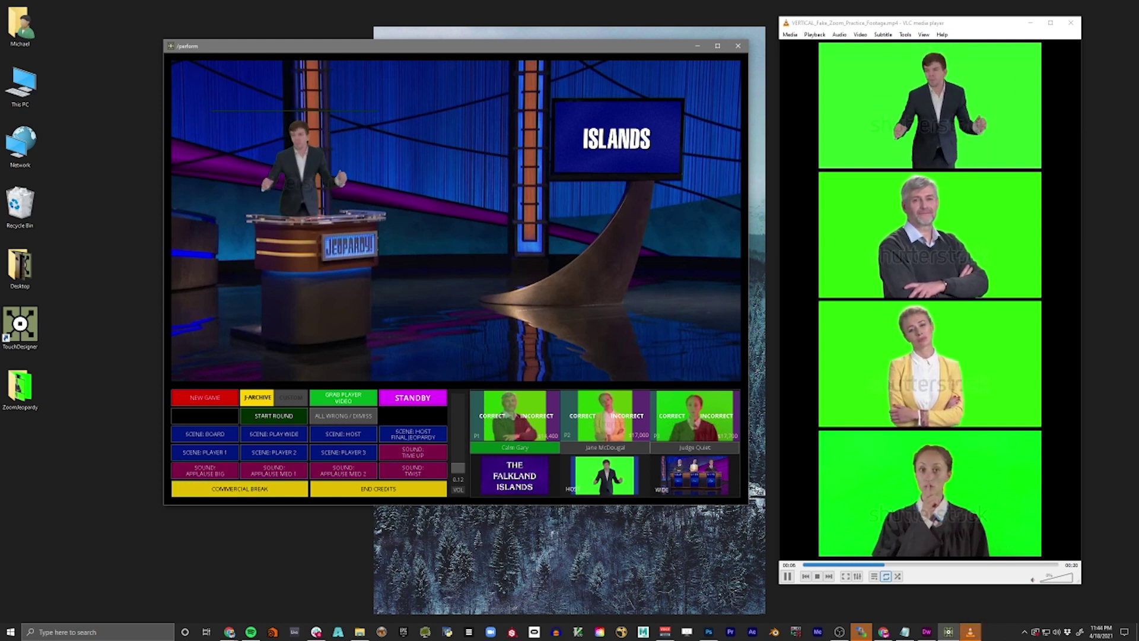
pyautogui.click(301, 491)
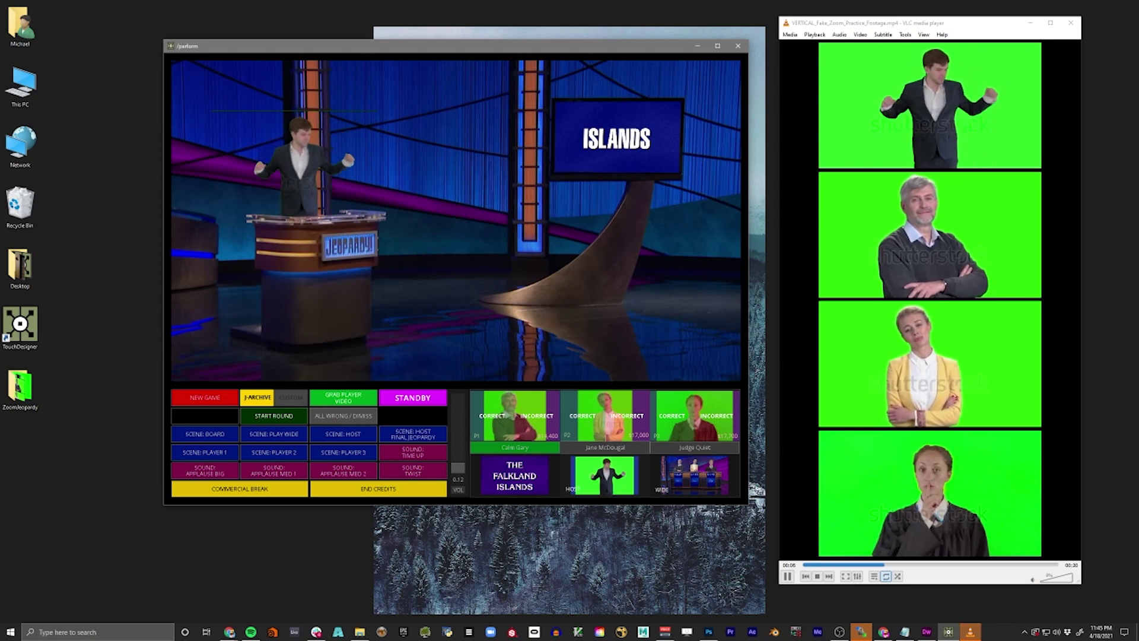
pyautogui.click(722, 369)
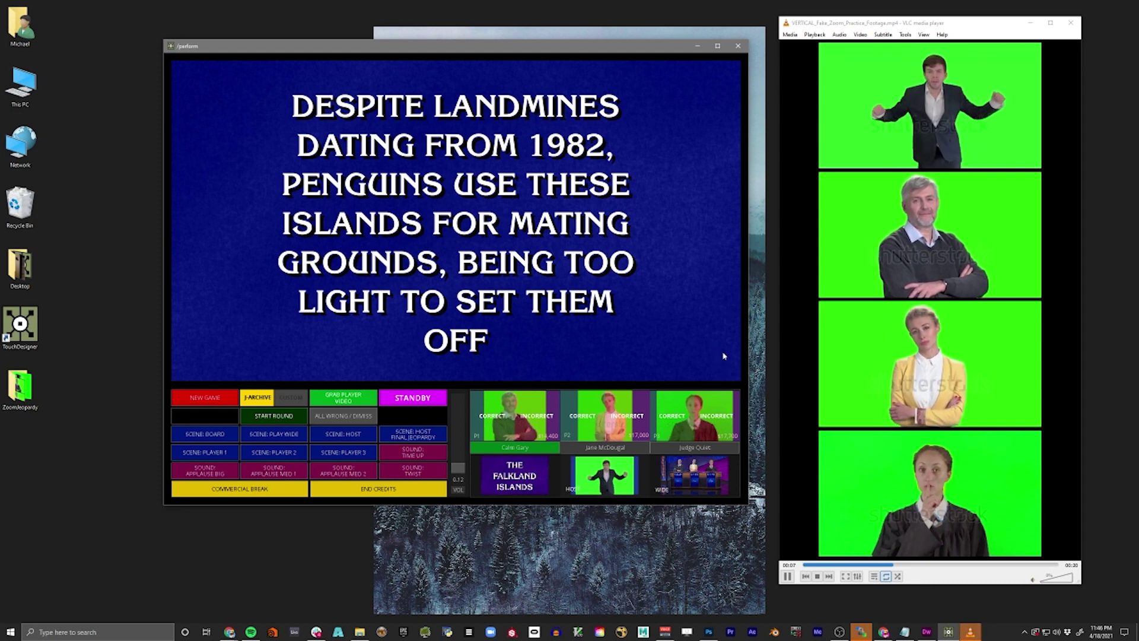
# - Return from the Falkland Islands clue to the three-podium wager view
pyautogui.click(720, 356)
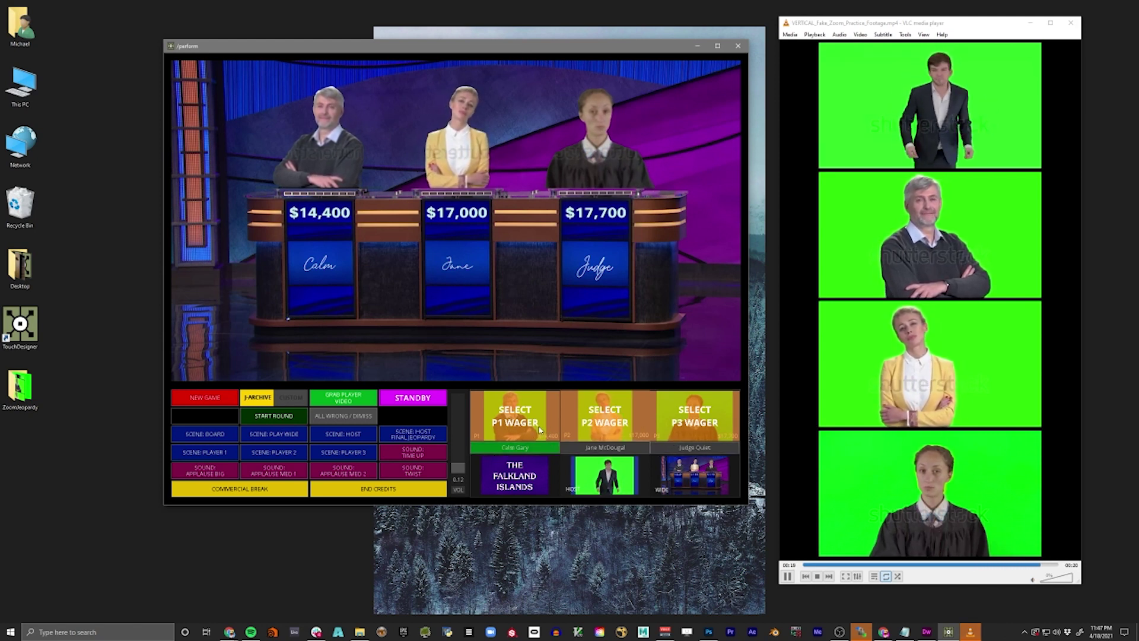
# - Enter player 1's 14400 final wager and mark the answer incorrect
pyautogui.click(545, 406)
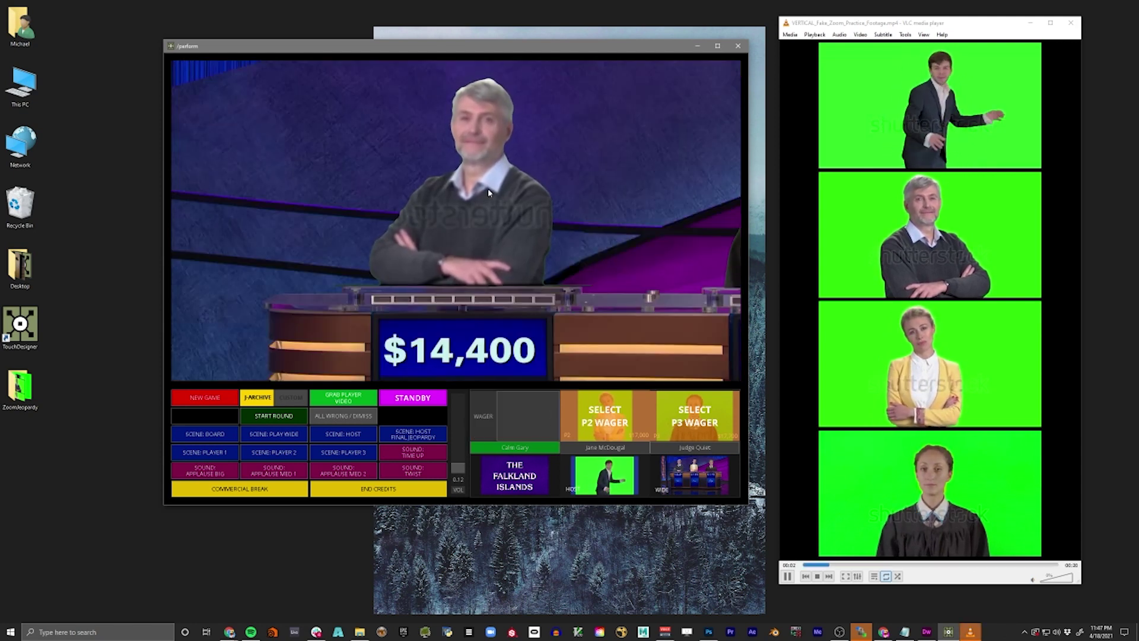
pyautogui.click(528, 426)
pyautogui.write('14,40')
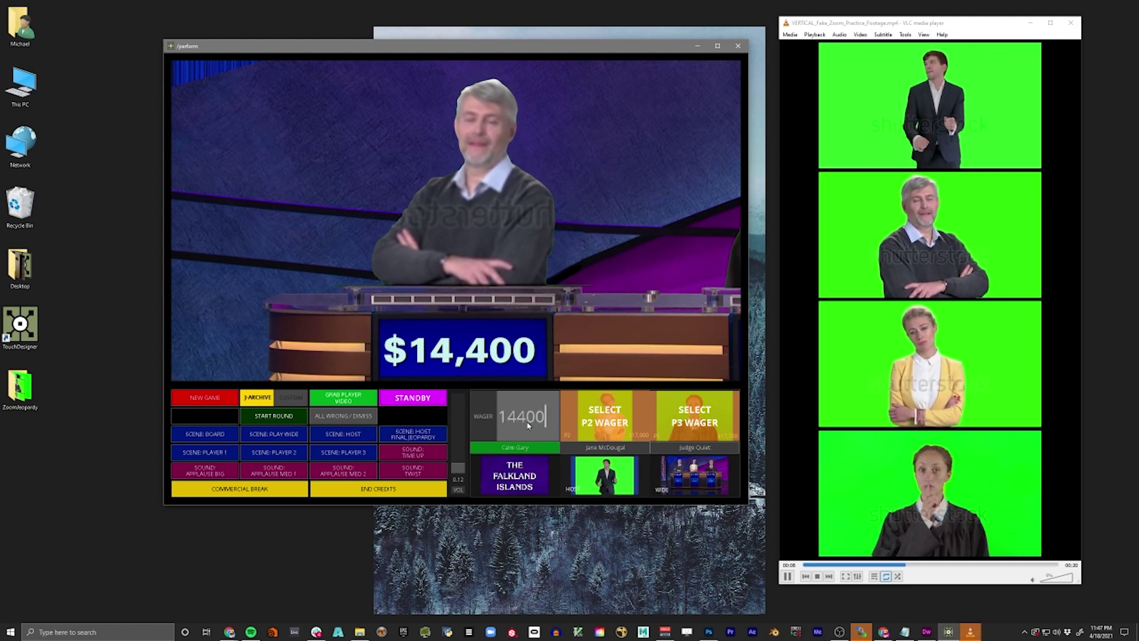
pyautogui.write('0')
pyautogui.press('Return')
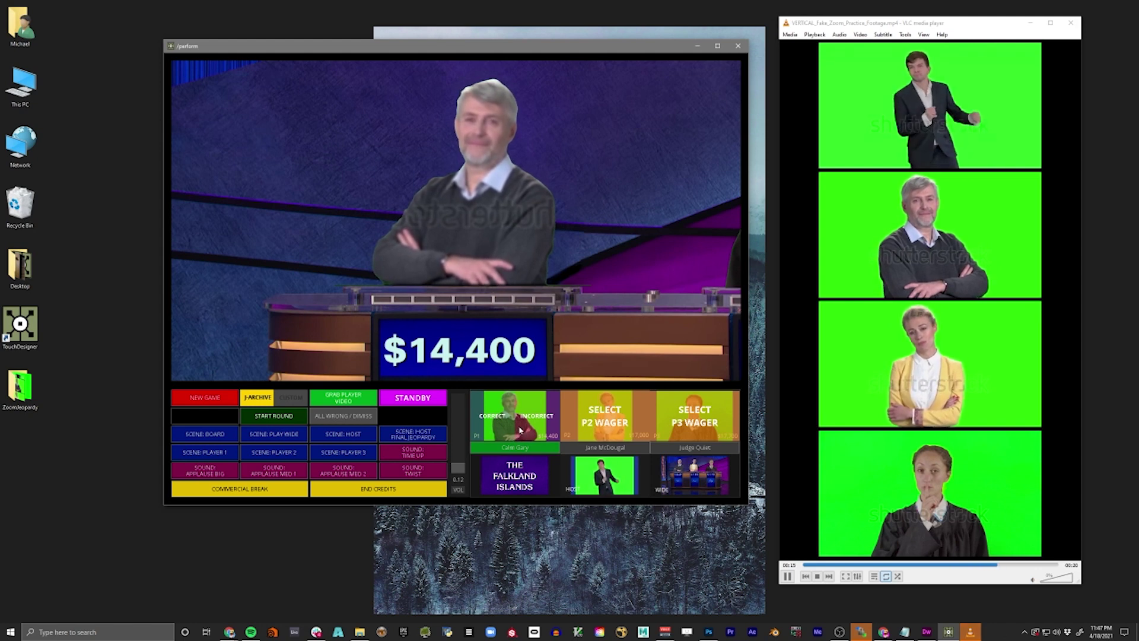
pyautogui.click(553, 427)
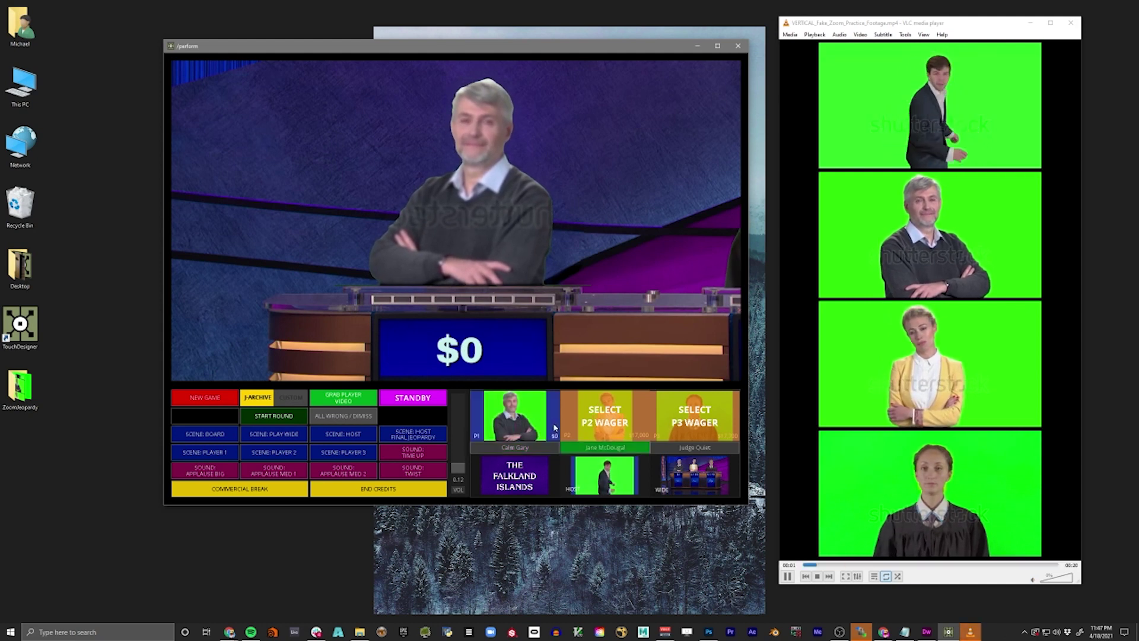
# - Enter player 2's 17000 final wager and mark the answer correct
pyautogui.click(642, 425)
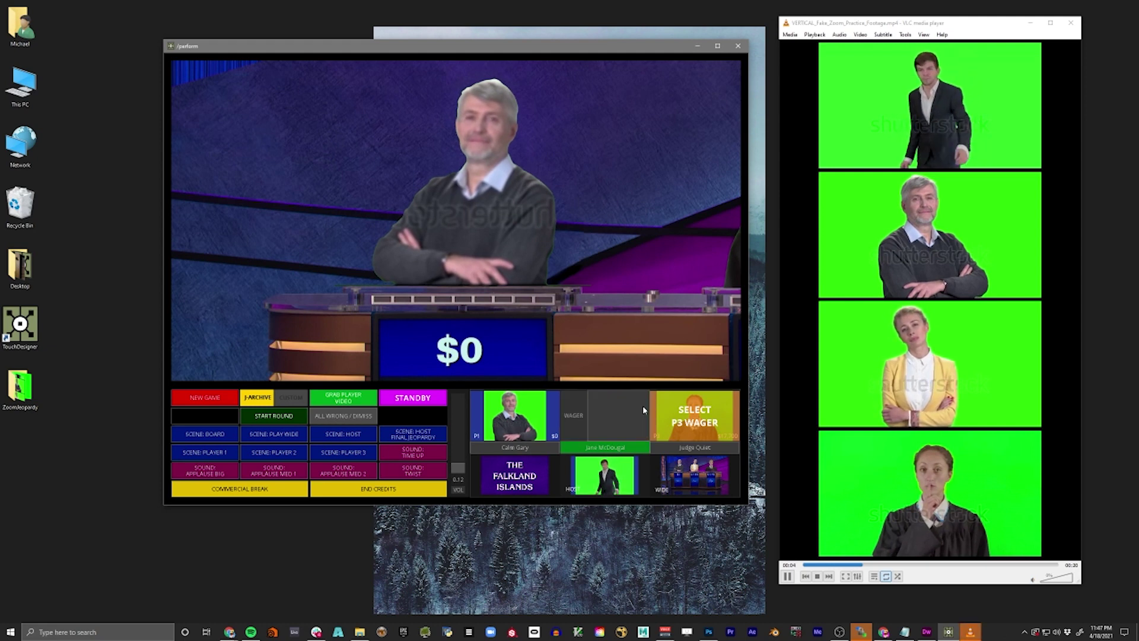
pyautogui.click(621, 426)
pyautogui.write('1')
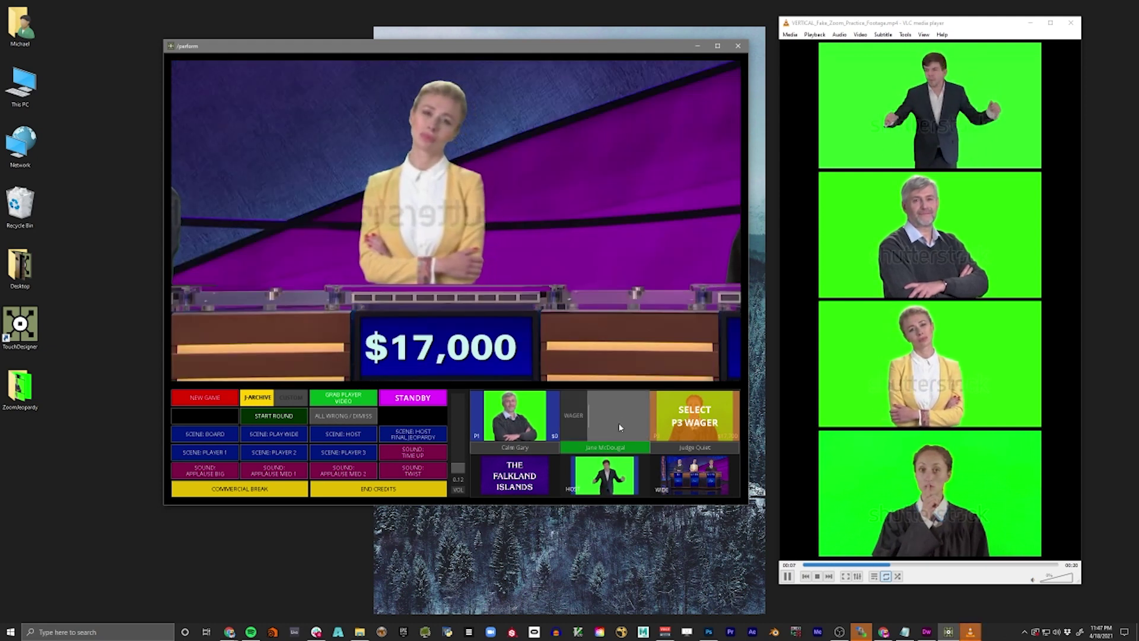
pyautogui.write('7000')
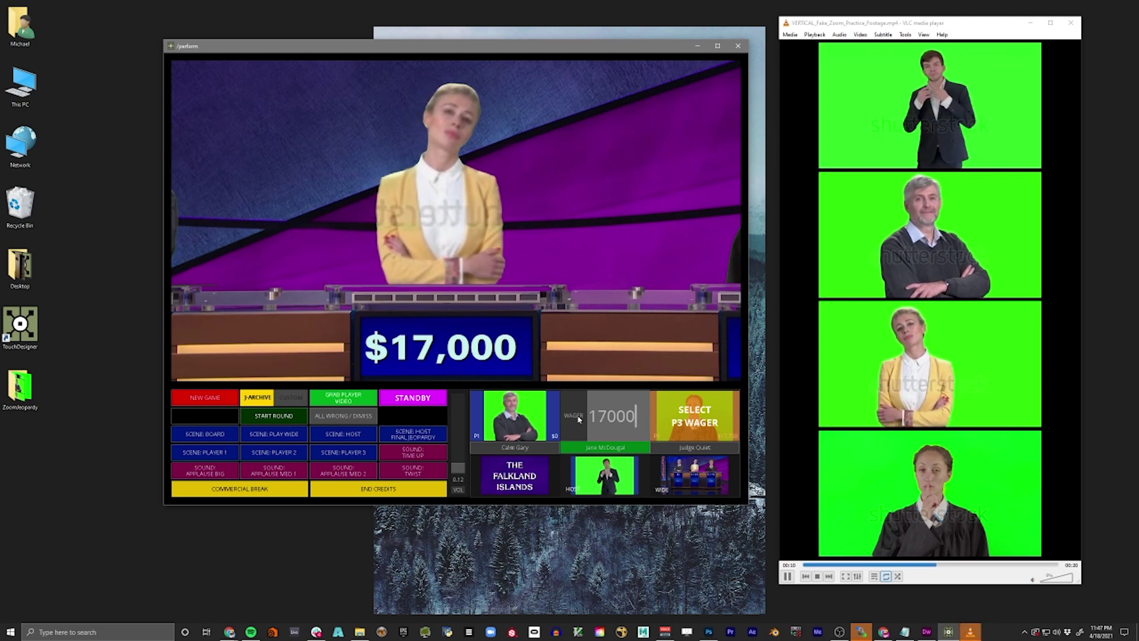
pyautogui.press('Return')
pyautogui.click(589, 437)
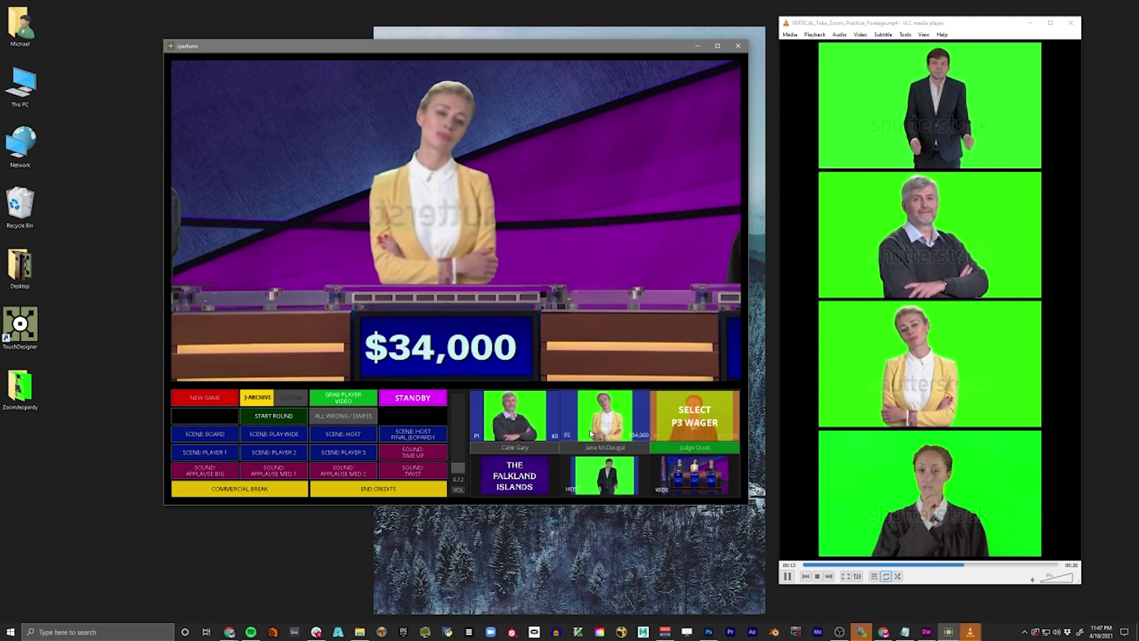
# - Enter player 3's final wager of 17700
pyautogui.click(719, 431)
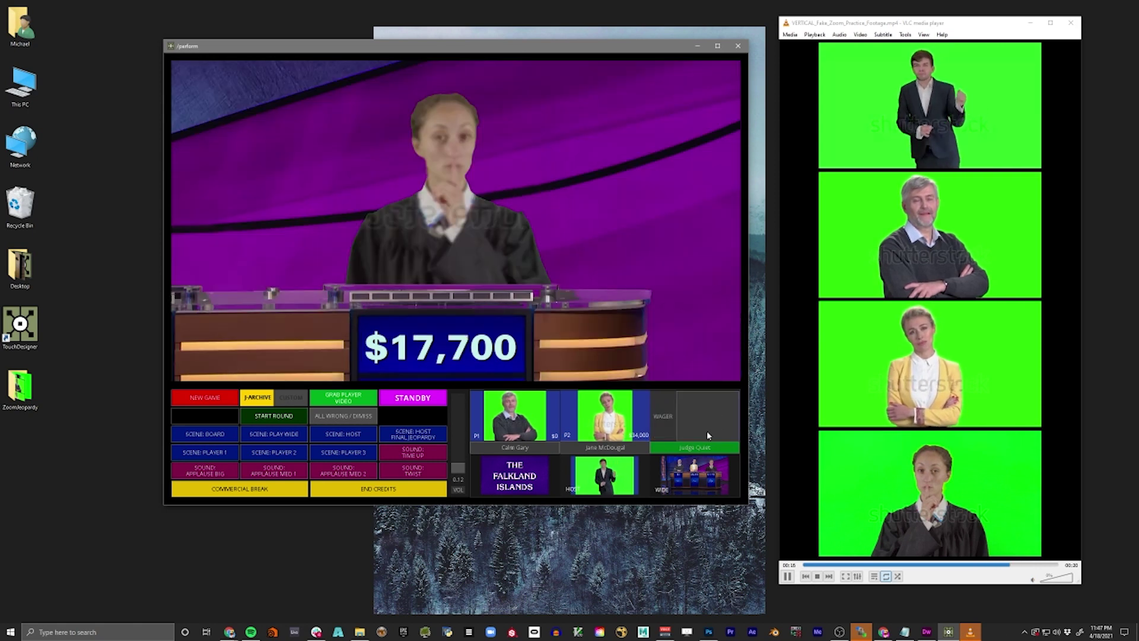
pyautogui.write('17')
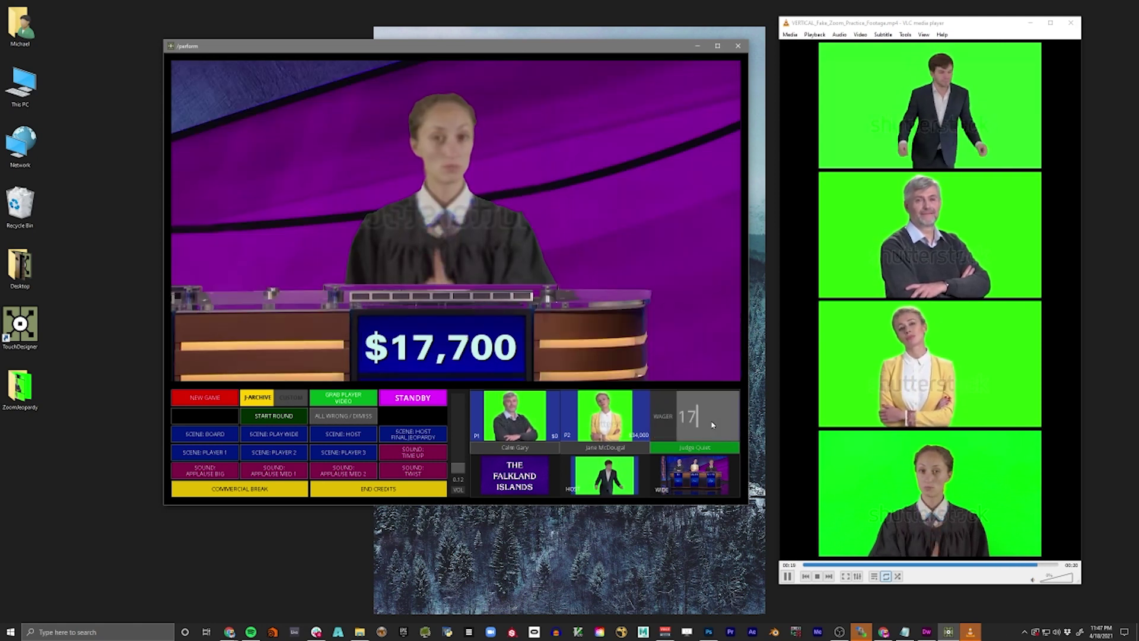
pyautogui.write(',7000')
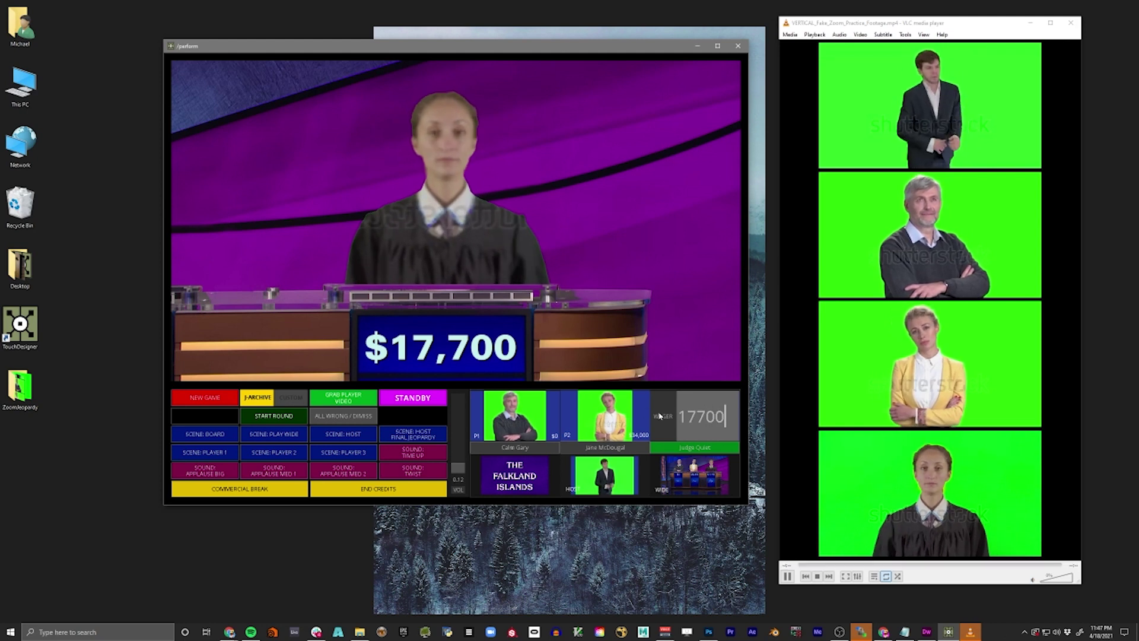
pyautogui.press('Return')
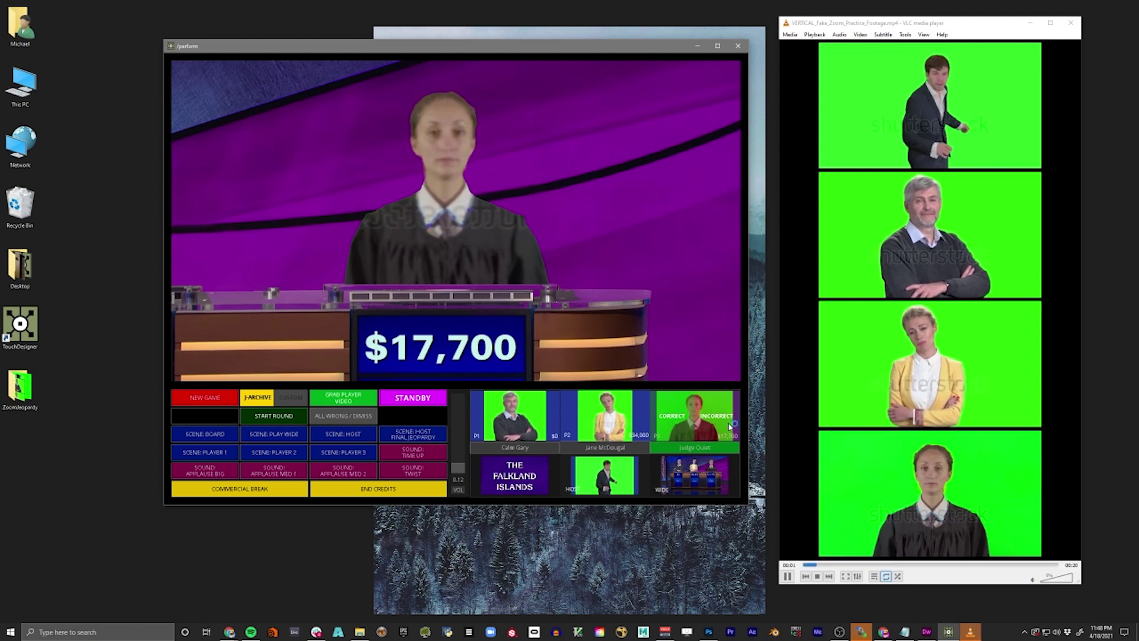
# - Mark player 3's final answer incorrect and roll the end credits
pyautogui.click(730, 426)
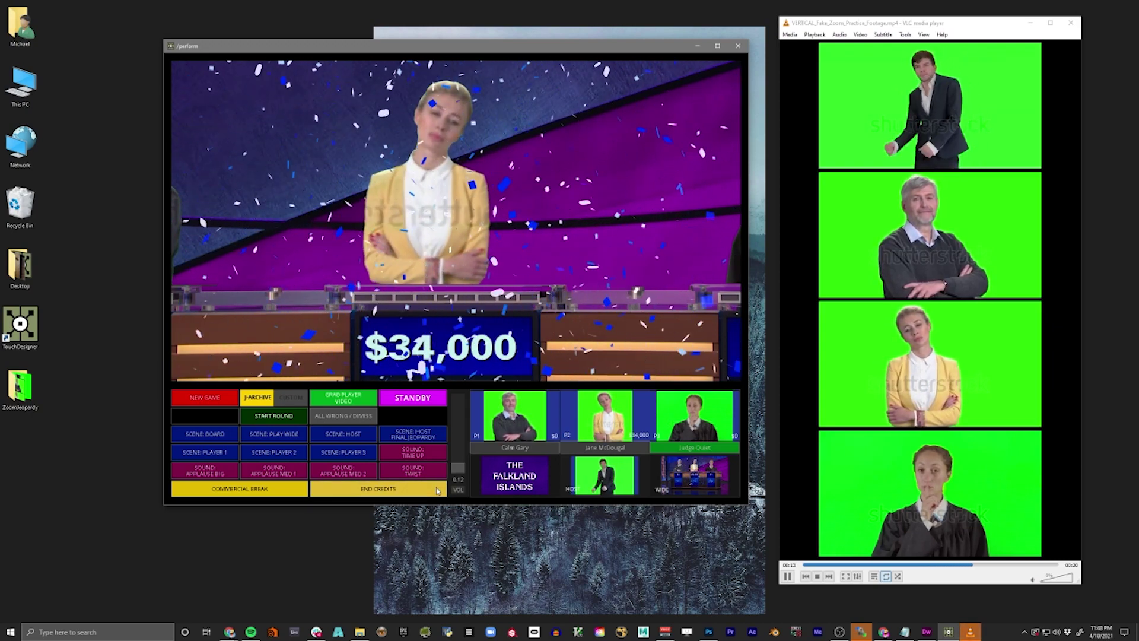
pyautogui.click(438, 491)
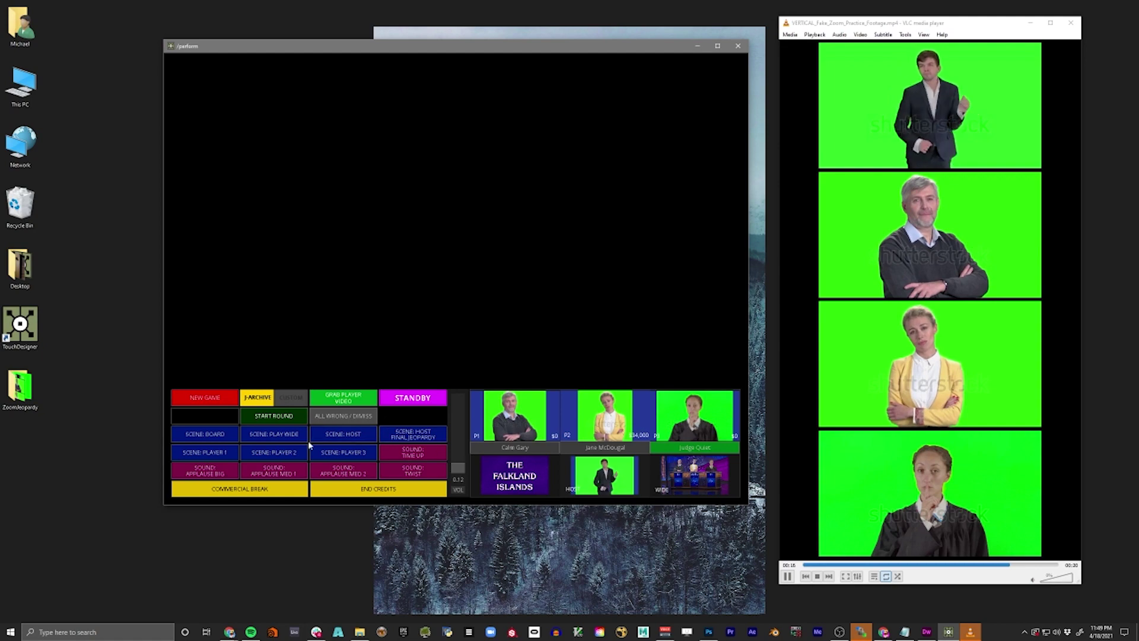
# - Show the stand-by screen, then load new games until The Great ABBA board appears
pyautogui.click(411, 398)
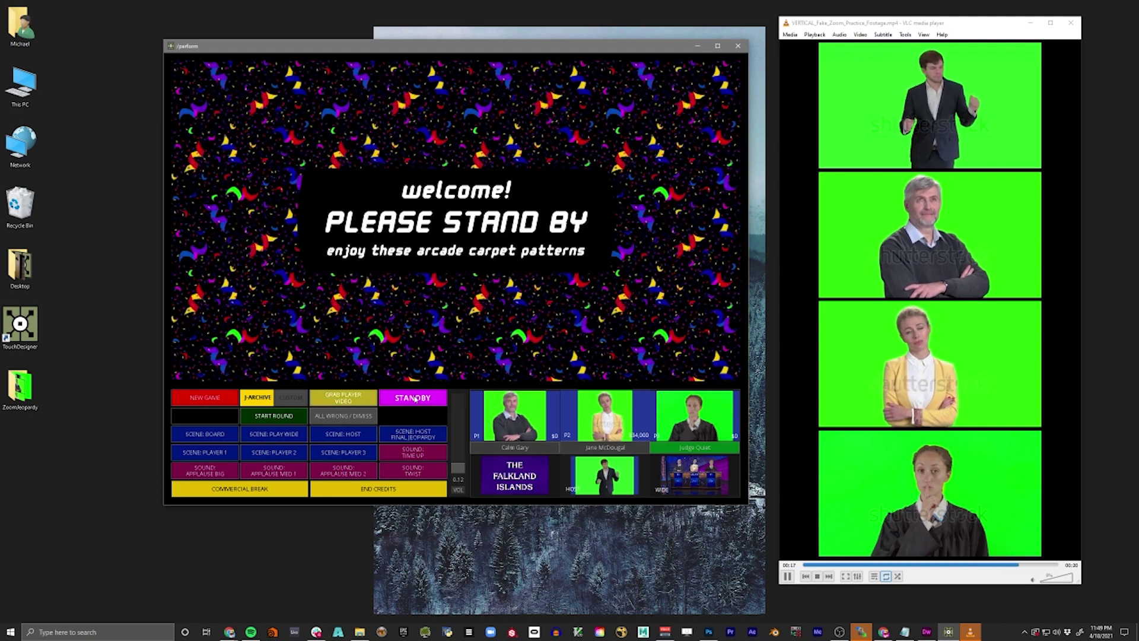
pyautogui.click(226, 398)
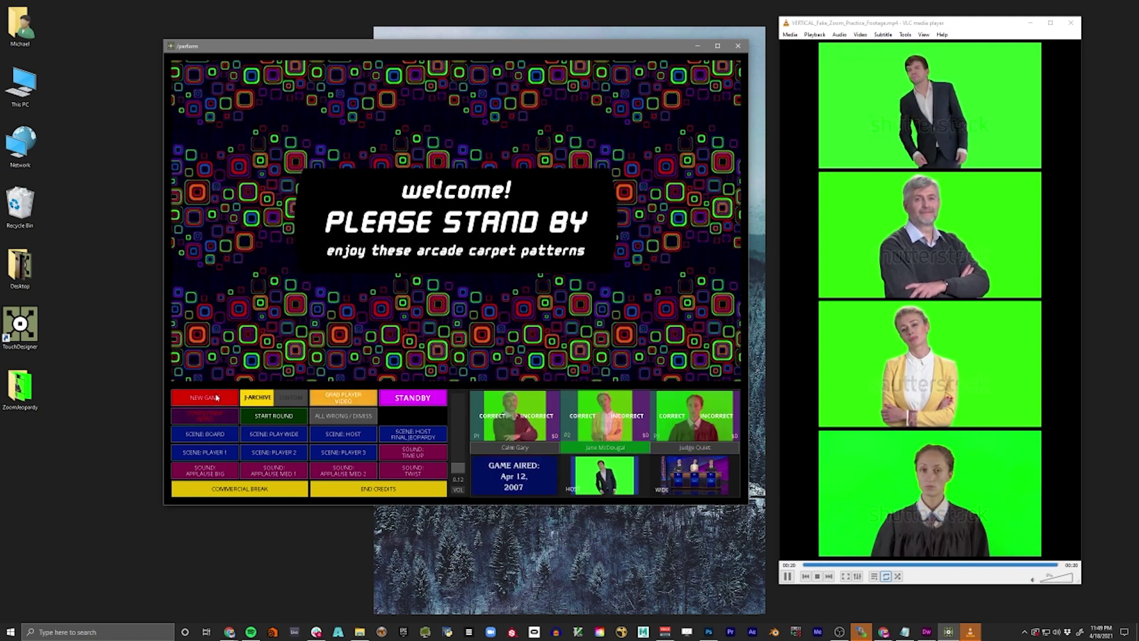
pyautogui.click(225, 433)
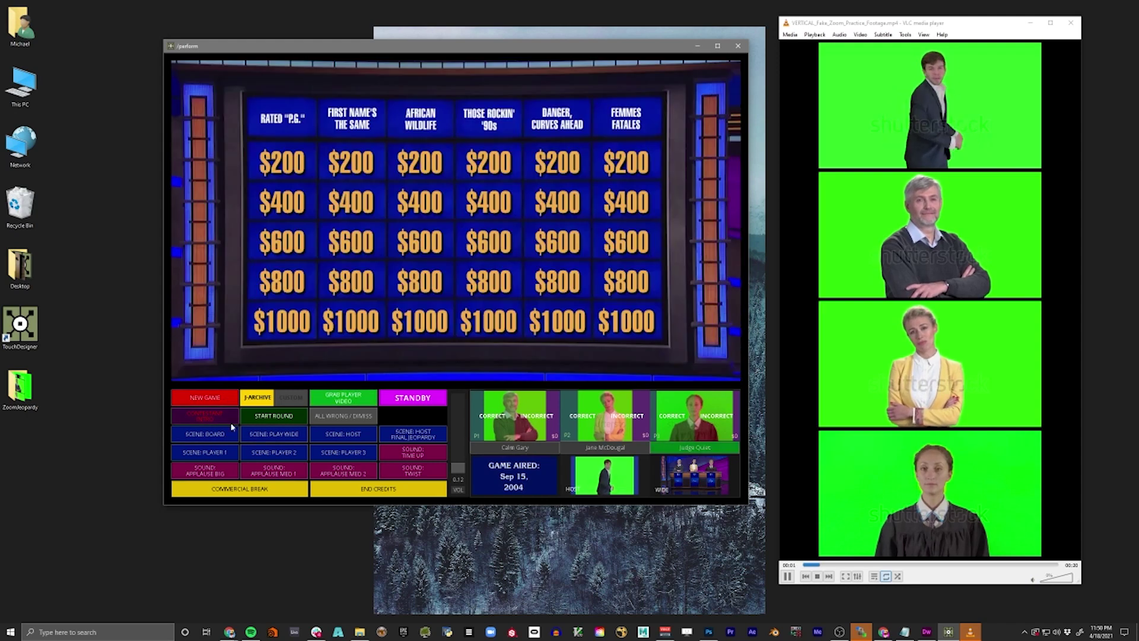
pyautogui.click(212, 404)
pyautogui.click(212, 404)
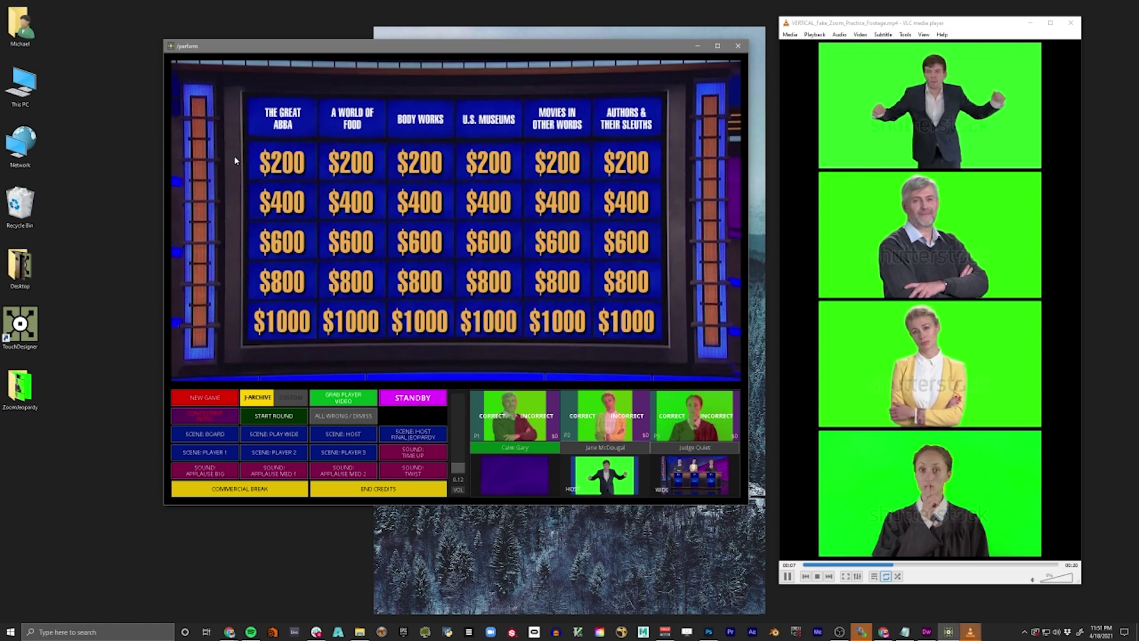
# - Open the ZoomJeopardy folder, then assets, video and the advertisements folder
pyautogui.click(30, 390)
pyautogui.doubleClick(30, 390)
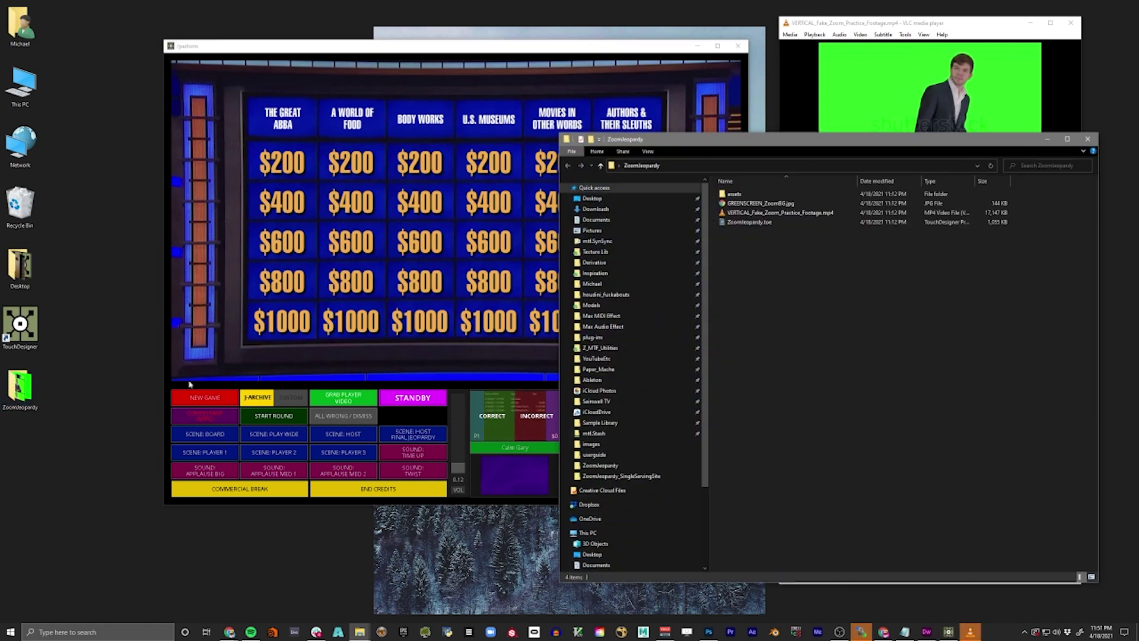
pyautogui.doubleClick(732, 195)
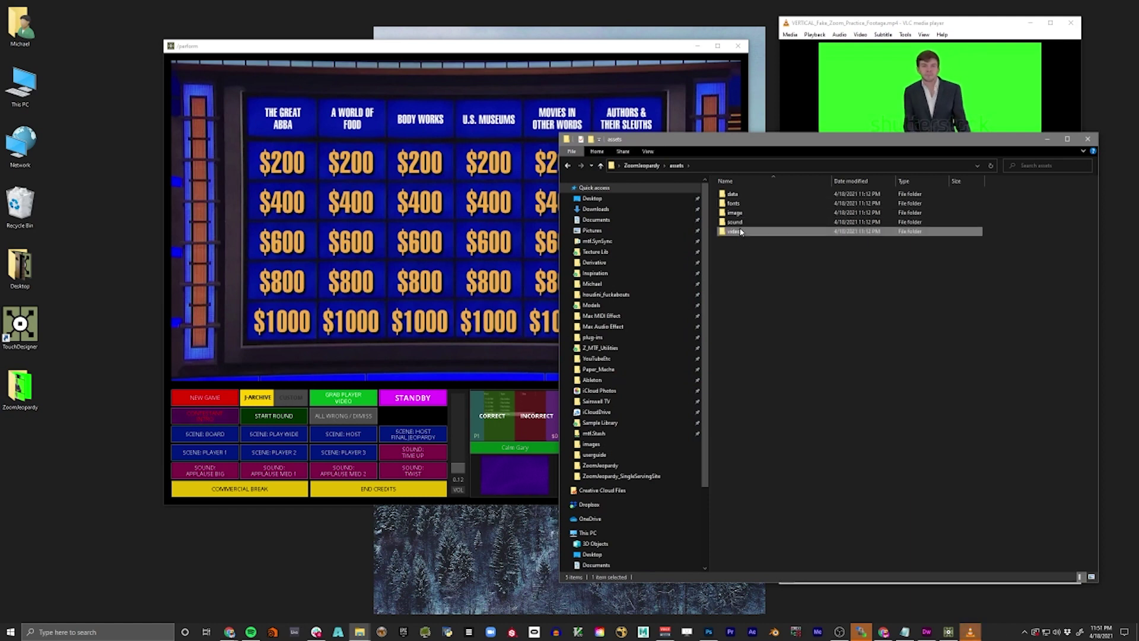
pyautogui.doubleClick(733, 231)
pyautogui.doubleClick(740, 209)
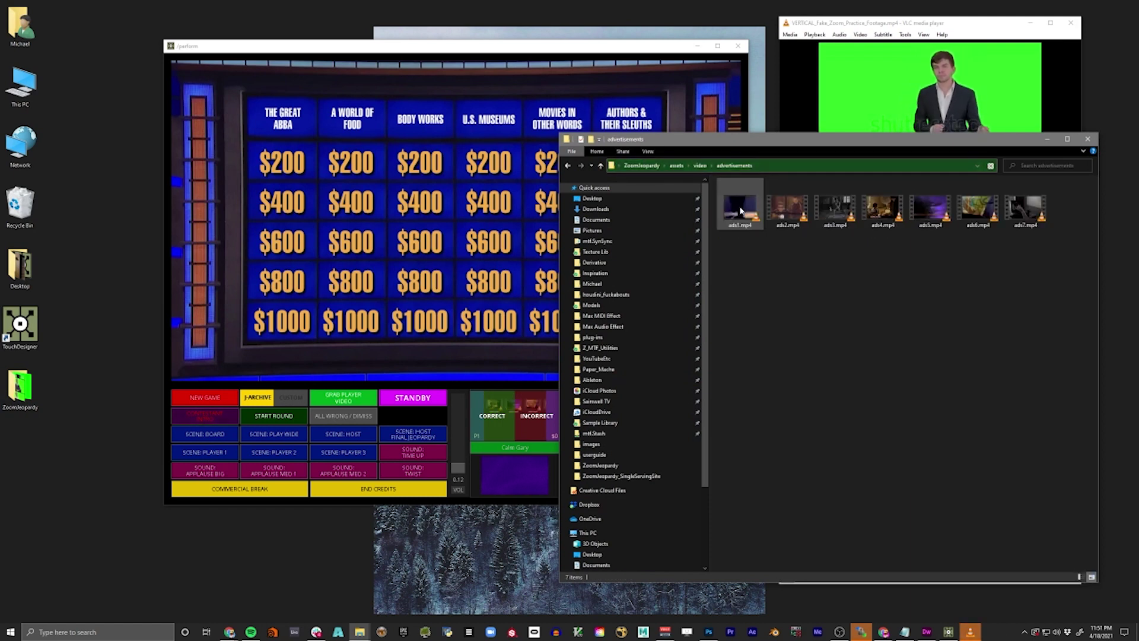
# - Marquee-select the seven clips ads1.mp4 through ads7.mp4, then deselect them
pyautogui.moveTo(737, 244); pyautogui.dragTo(1053, 223)
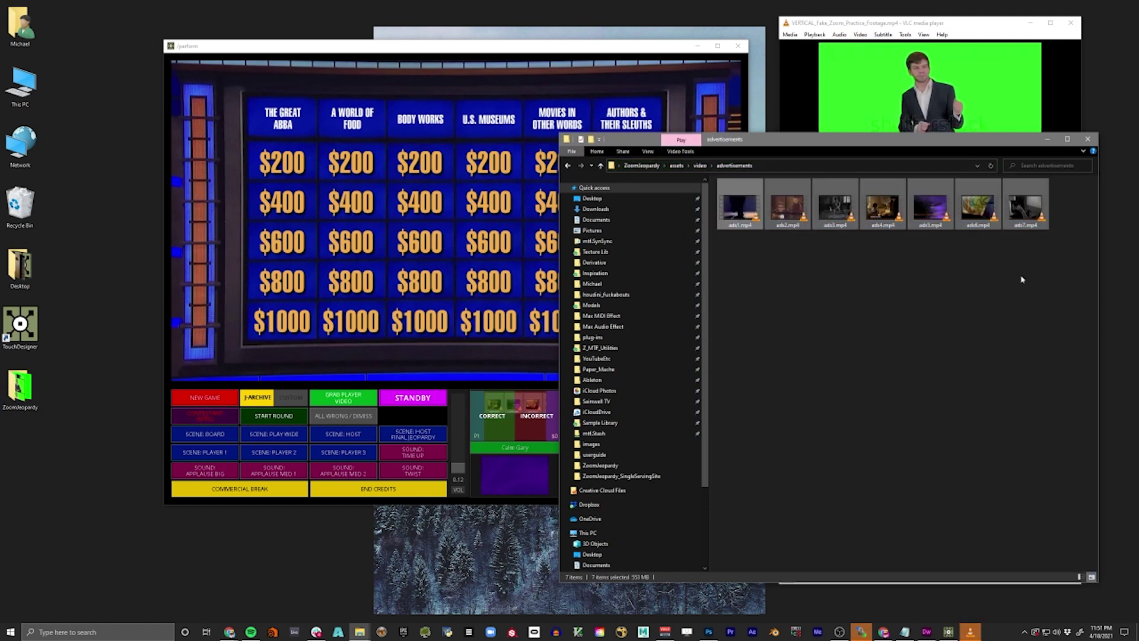
pyautogui.moveTo(1055, 272); pyautogui.dragTo(754, 207)
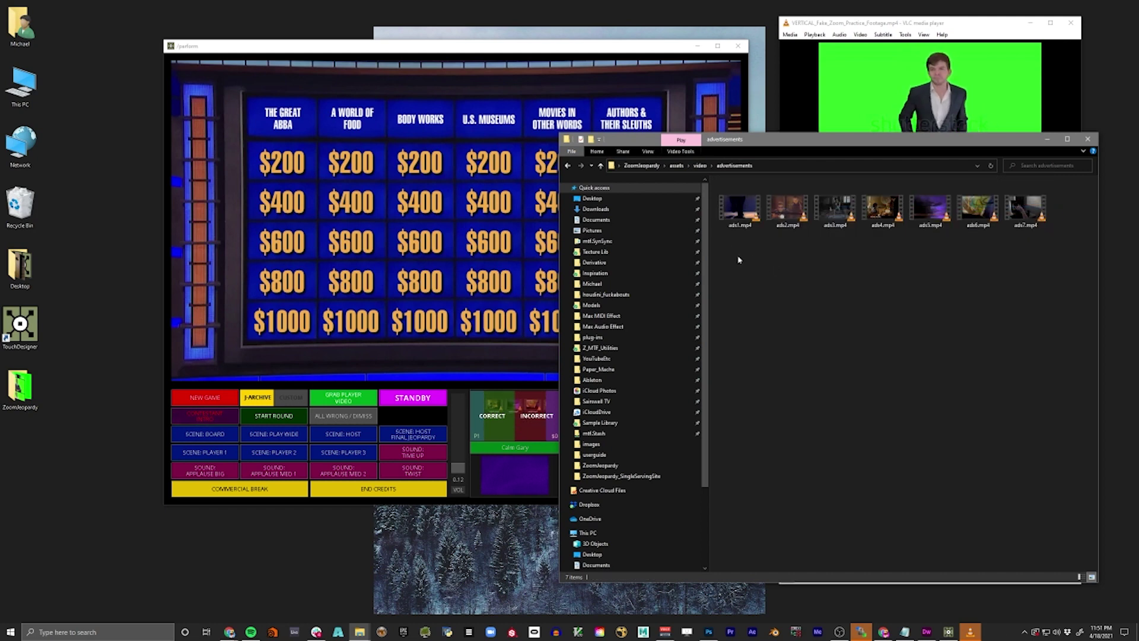
pyautogui.moveTo(738, 257); pyautogui.dragTo(1041, 223)
pyautogui.click(1048, 254)
pyautogui.moveTo(1059, 265); pyautogui.dragTo(1032, 216)
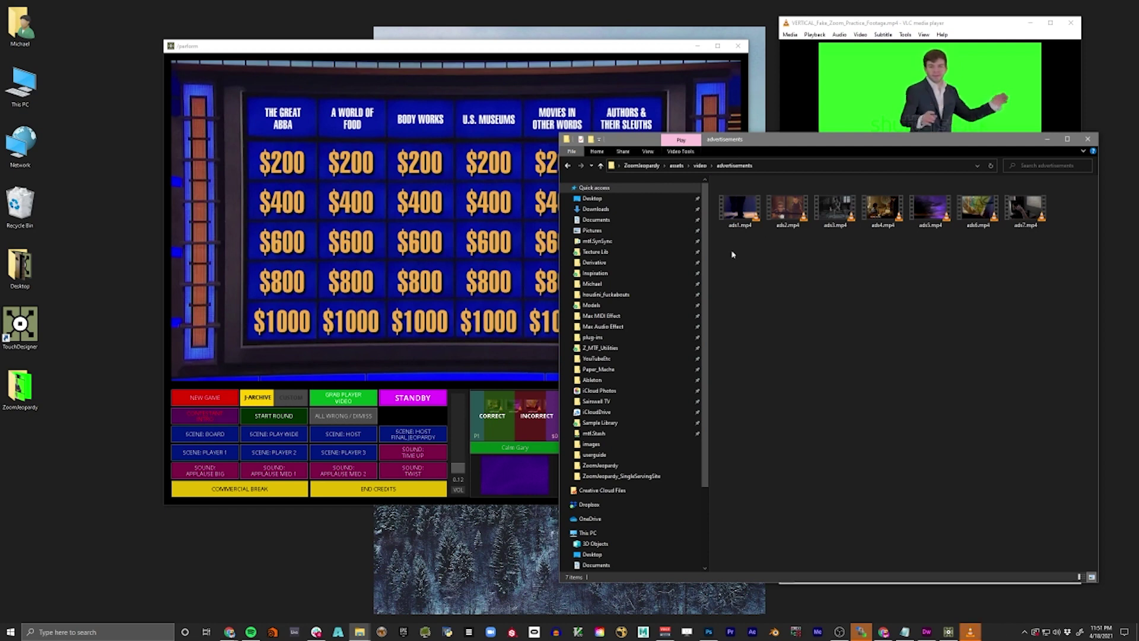
pyautogui.moveTo(731, 250); pyautogui.dragTo(1058, 212)
pyautogui.click(1049, 250)
pyautogui.moveTo(1052, 257); pyautogui.dragTo(714, 203)
pyautogui.click(804, 287)
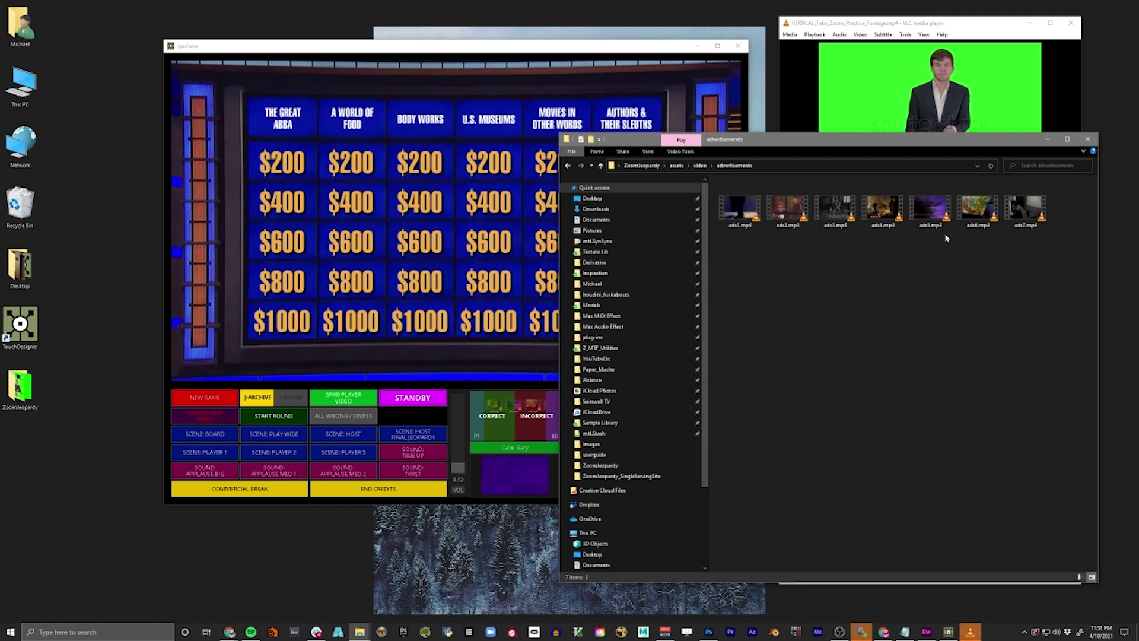
pyautogui.moveTo(1037, 276); pyautogui.dragTo(754, 221)
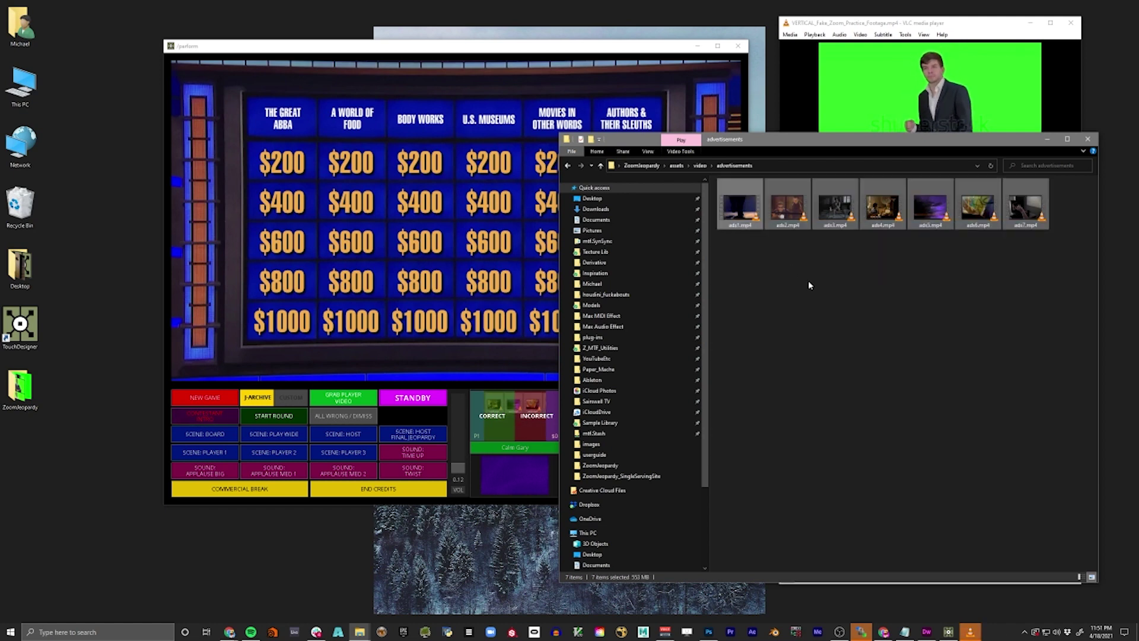
pyautogui.click(732, 262)
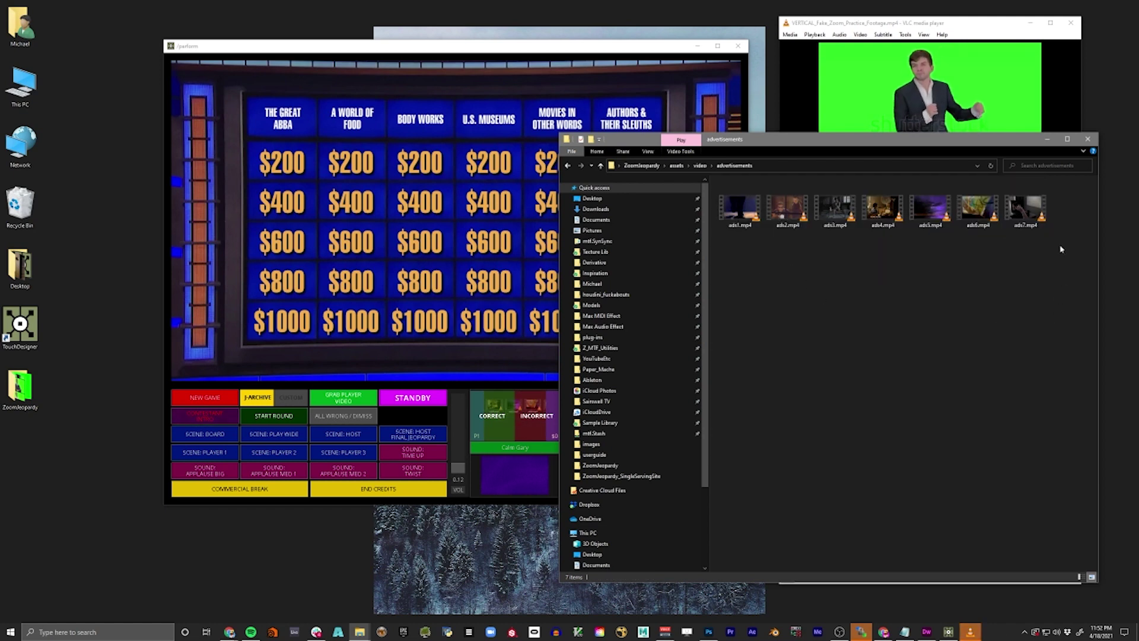
pyautogui.moveTo(1053, 260); pyautogui.dragTo(750, 244)
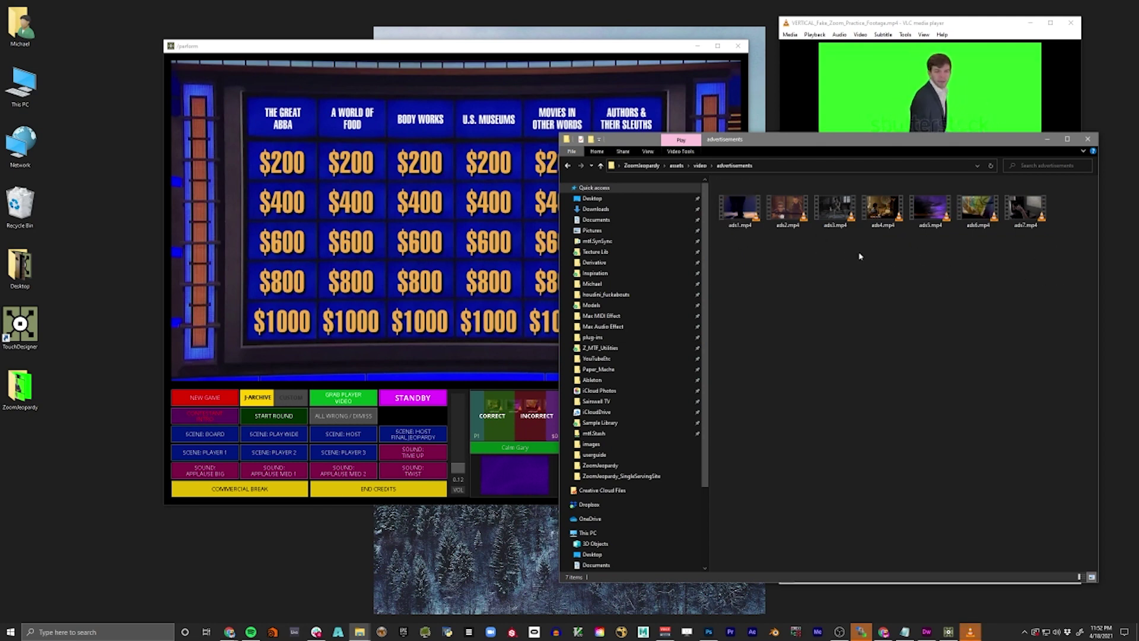
pyautogui.moveTo(1049, 276); pyautogui.dragTo(751, 225)
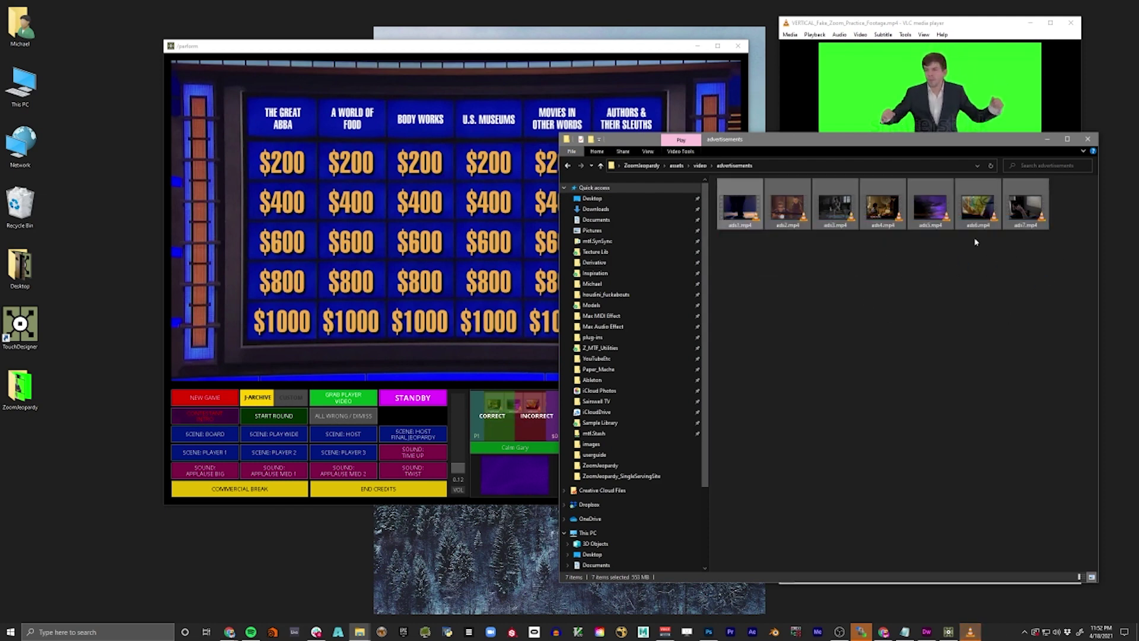
pyautogui.click(891, 357)
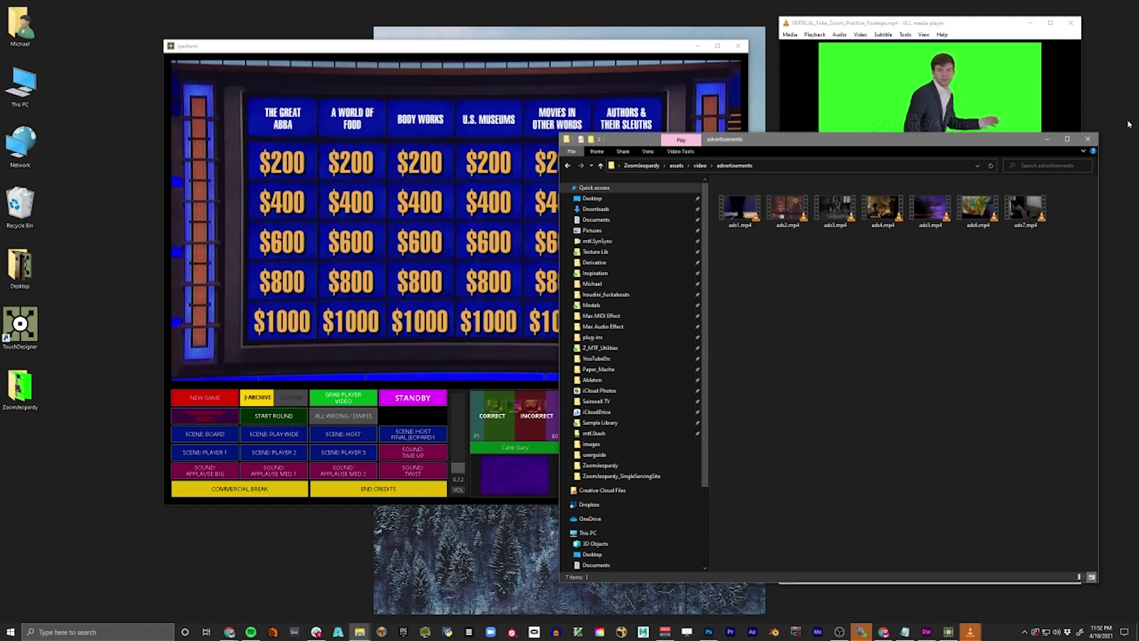
# - Close the advertisements folder, show the three contestants in the game window, and return to the network editor
pyautogui.click(1088, 140)
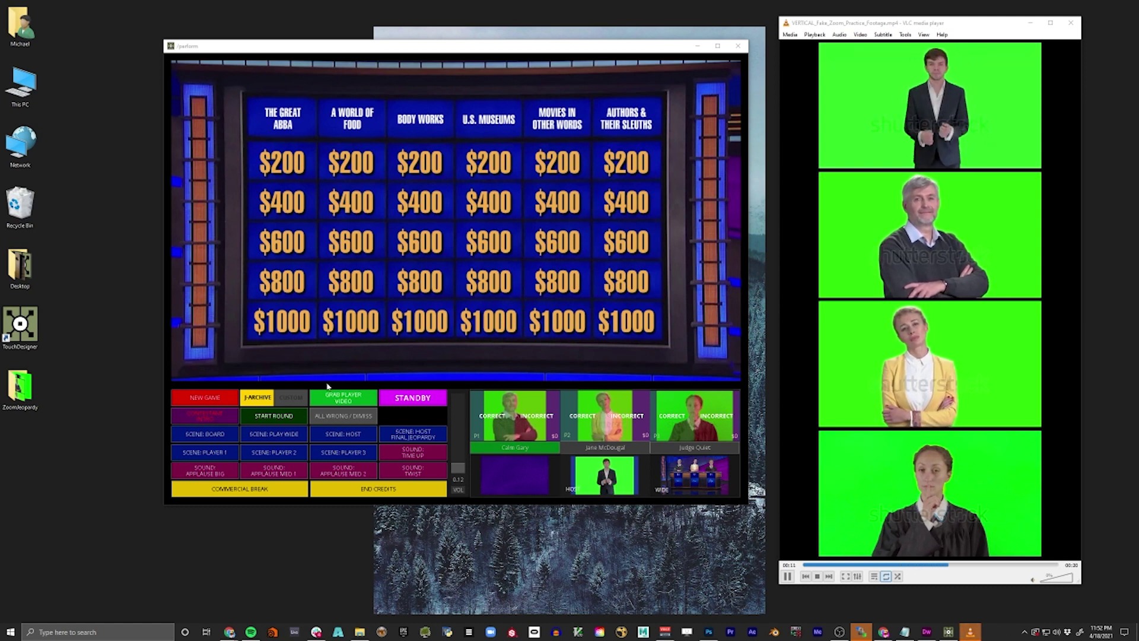
pyautogui.click(440, 381)
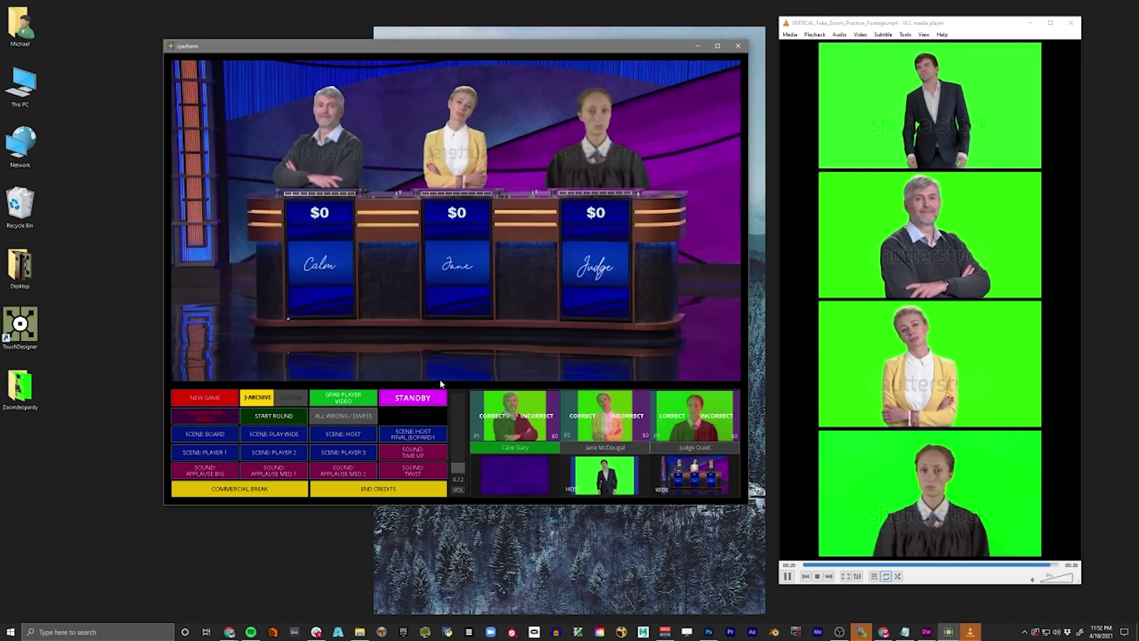
pyautogui.press('Escape')
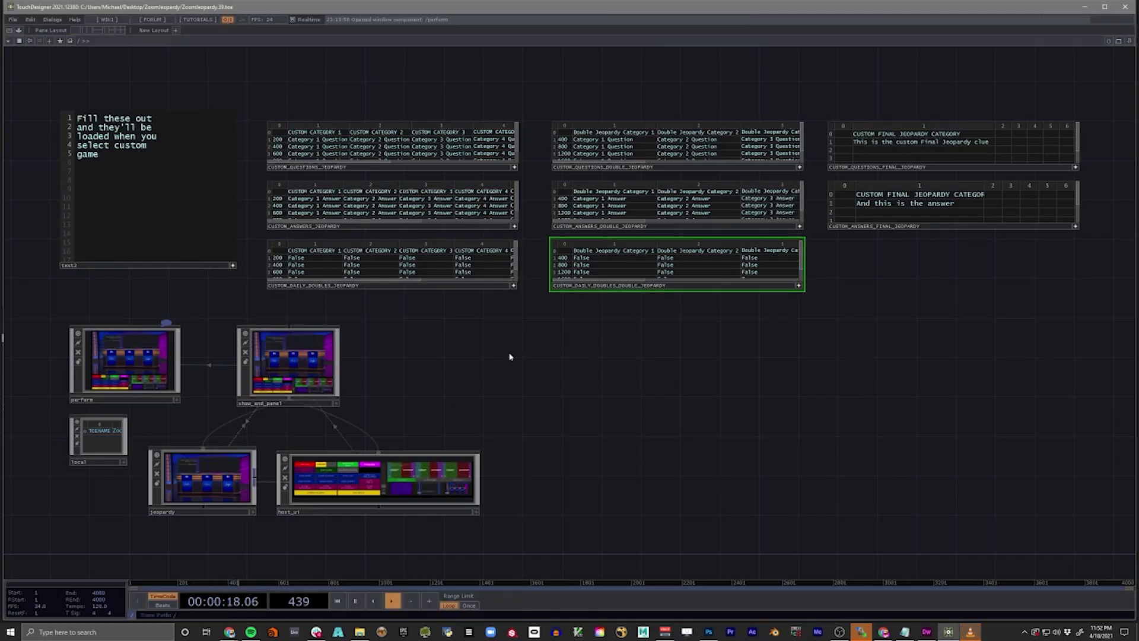
pyautogui.scroll(-3, 589, 376)
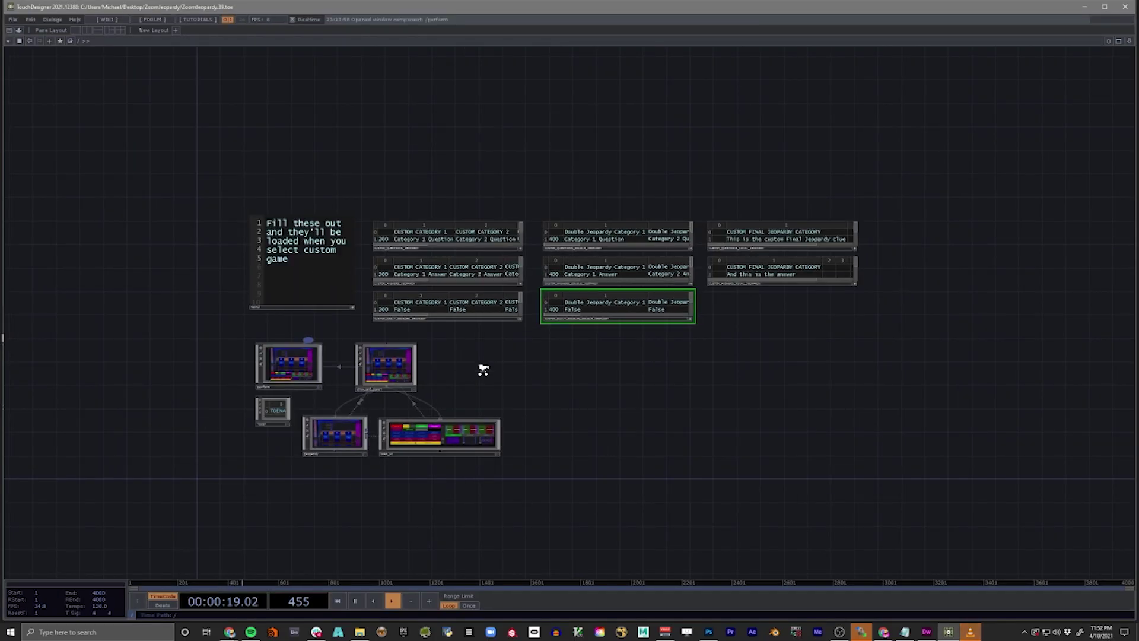
pyautogui.scroll(-5, 484, 369)
pyautogui.scroll(6, 615, 386)
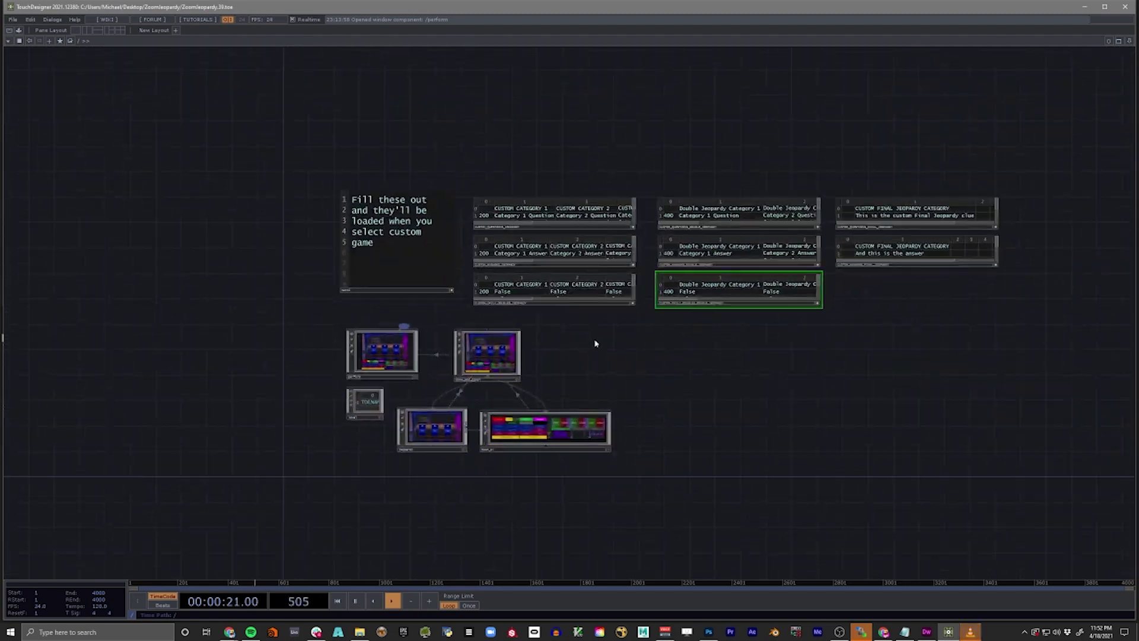
pyautogui.scroll(4, 594, 344)
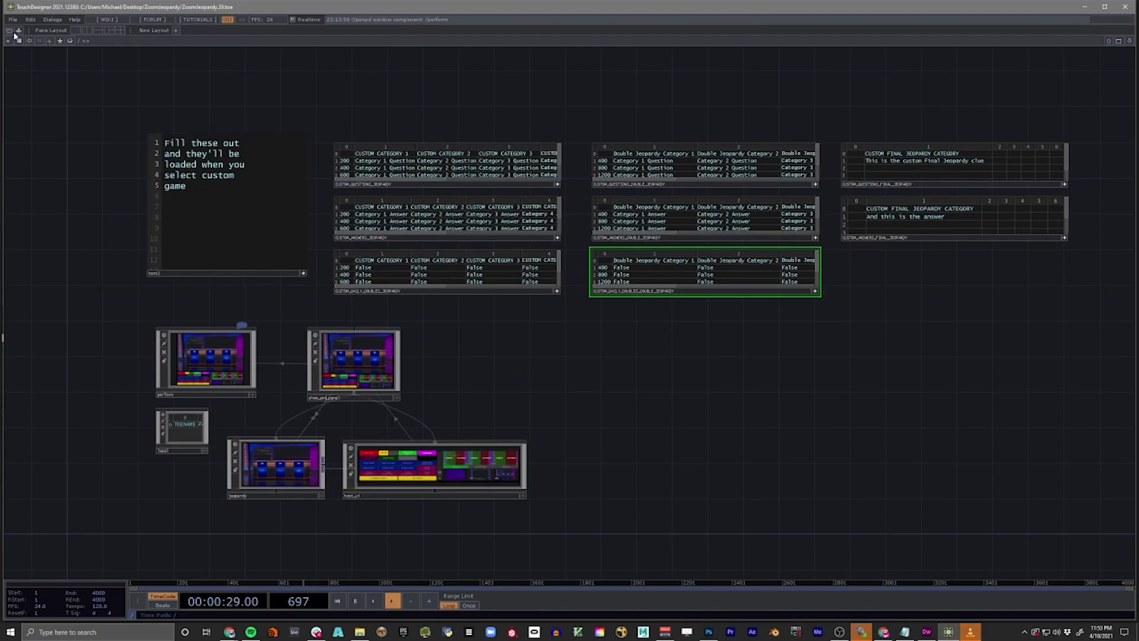
pyautogui.click(10, 32)
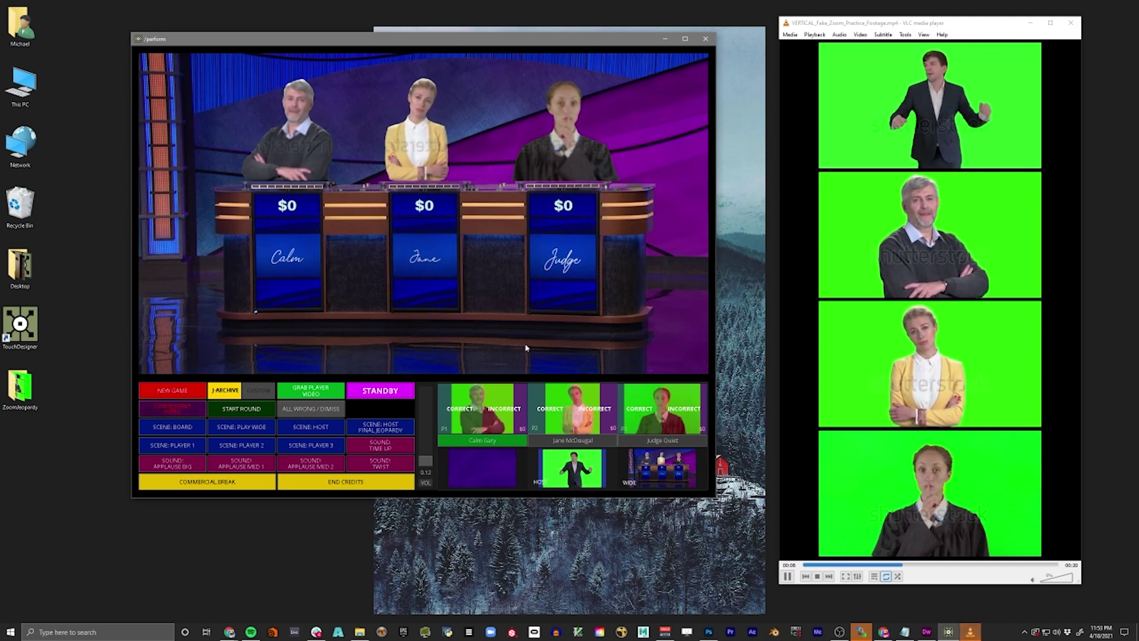
pyautogui.press('Escape')
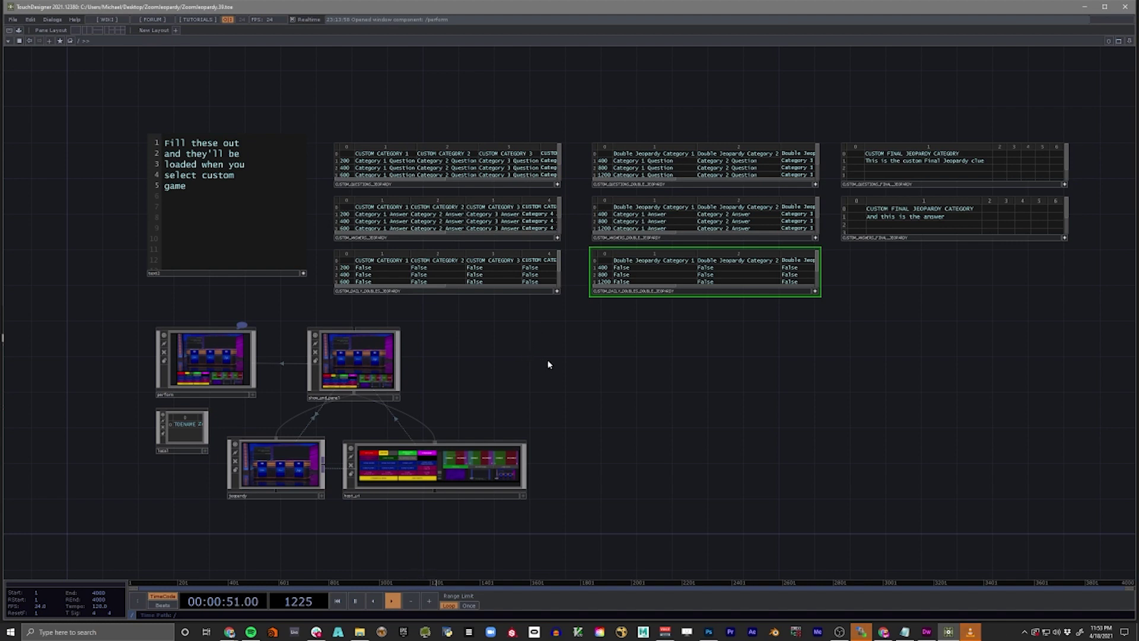
pyautogui.press('F1')
pyautogui.moveTo(507, 90); pyautogui.dragTo(613, 78)
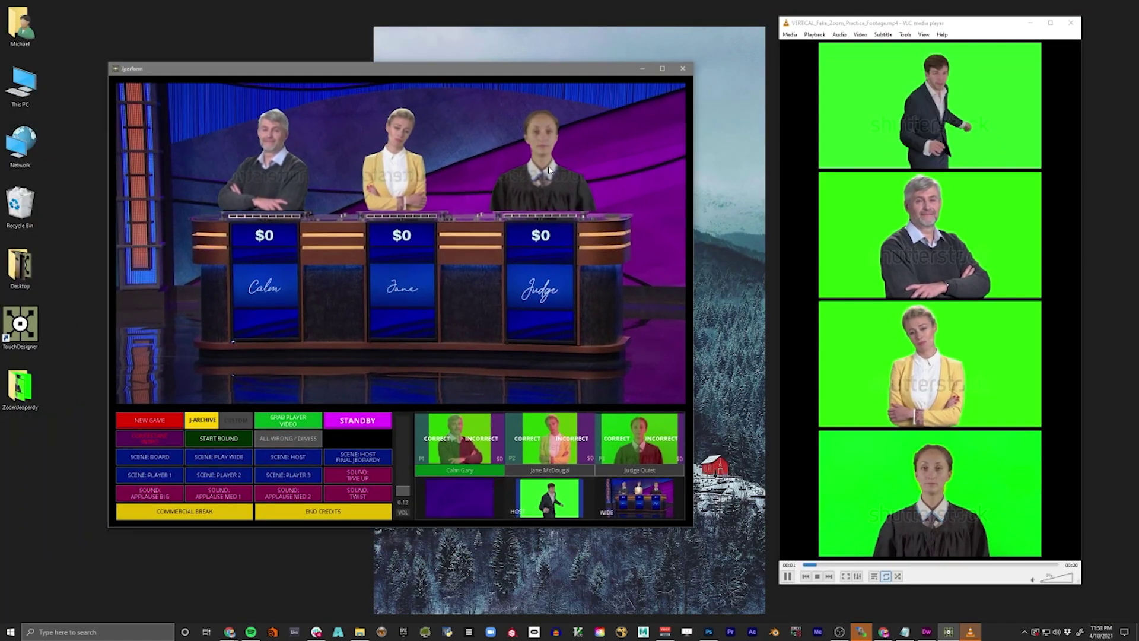
pyautogui.press('Escape')
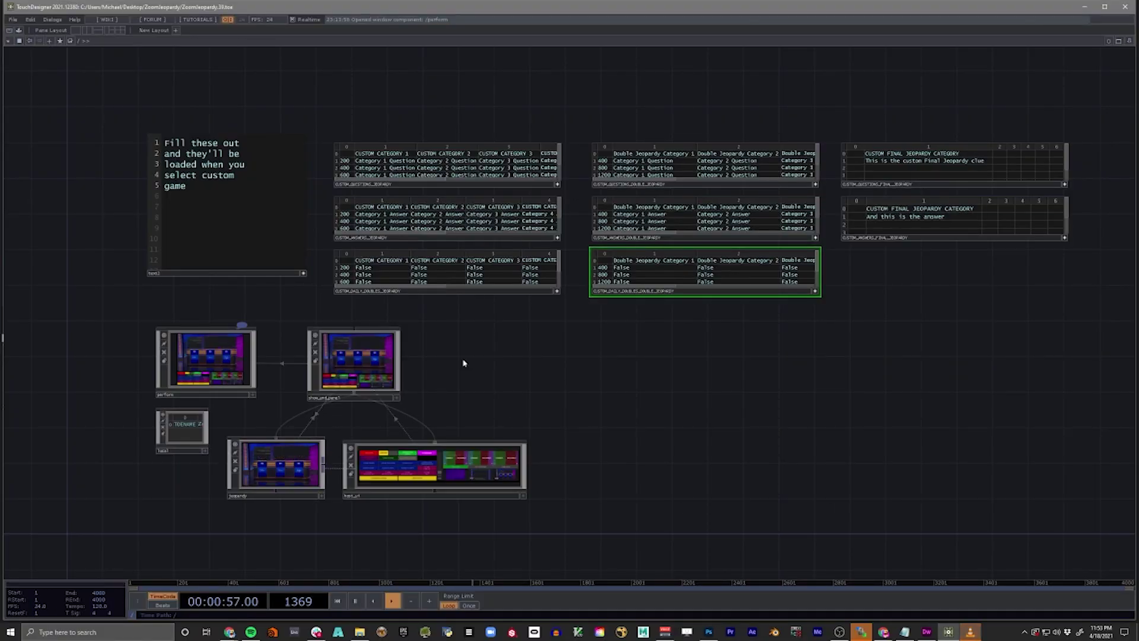
pyautogui.scroll(10, 643, 361)
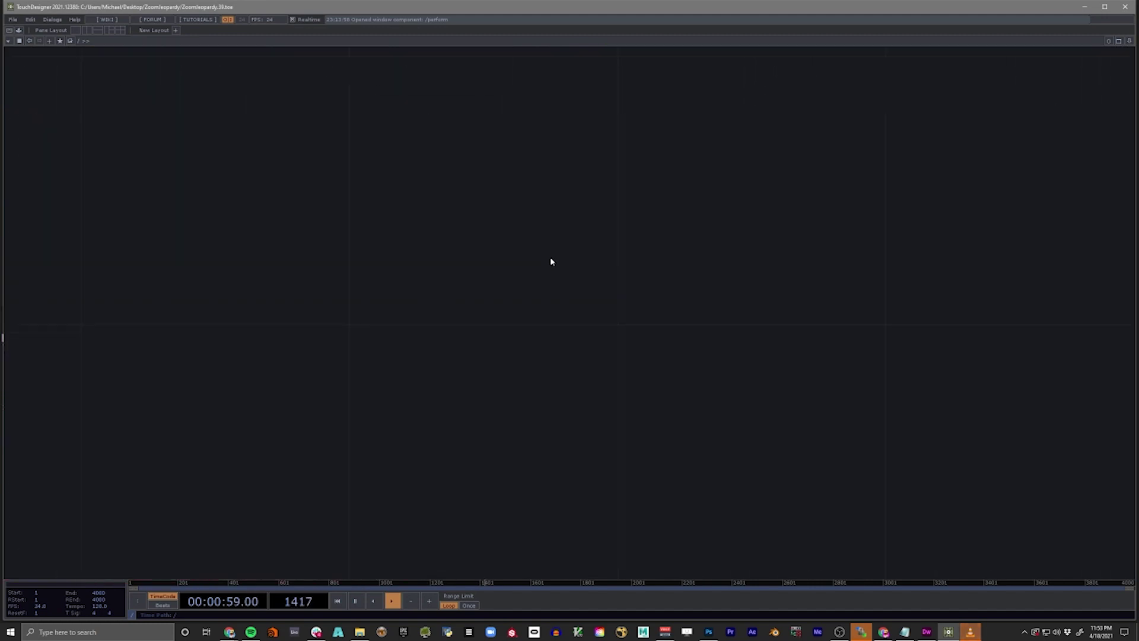
pyautogui.press('h')
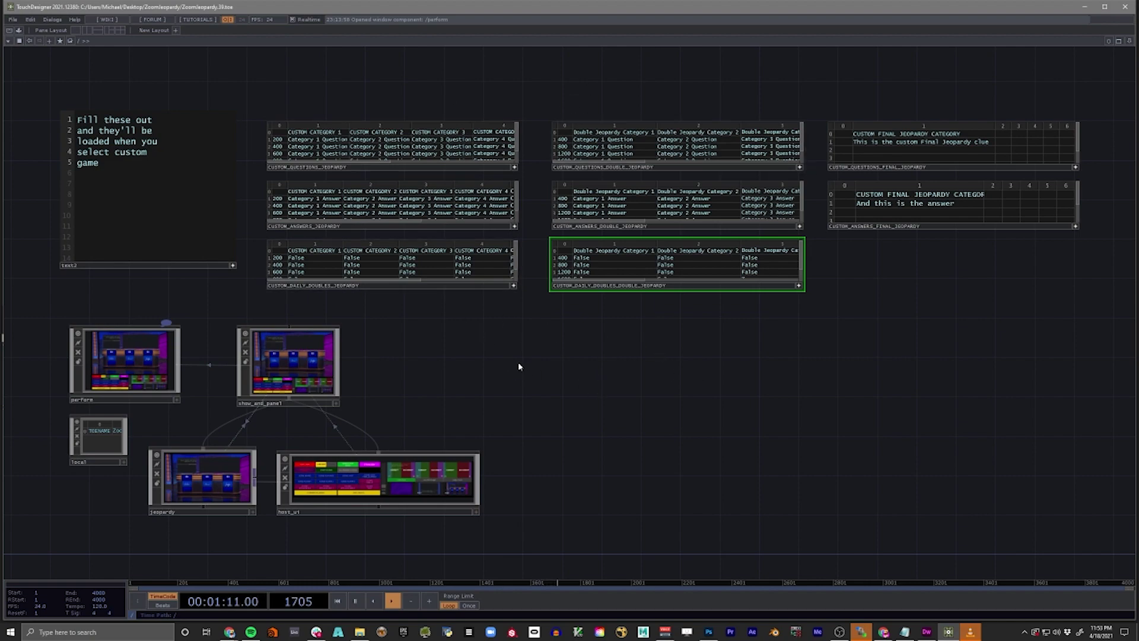
# - Scroll and pan the network until the Final Jeopardy tables are fully in view
pyautogui.scroll(-3, 518, 367)
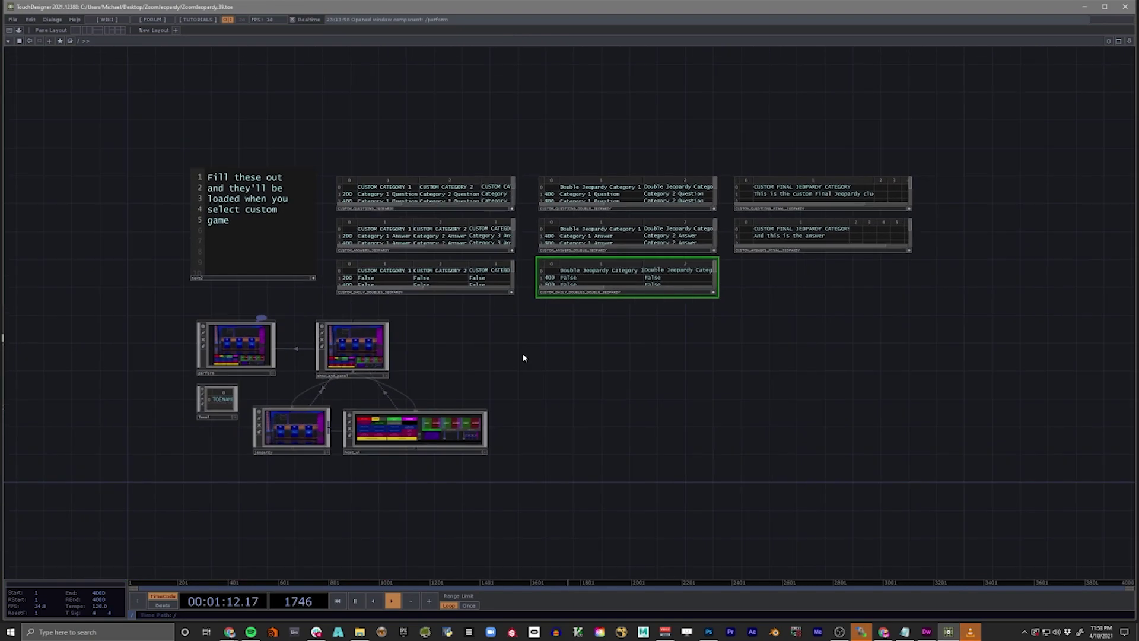
pyautogui.scroll(5, 523, 358)
pyautogui.scroll(-5, 524, 358)
pyautogui.moveTo(676, 358); pyautogui.dragTo(683, 385)
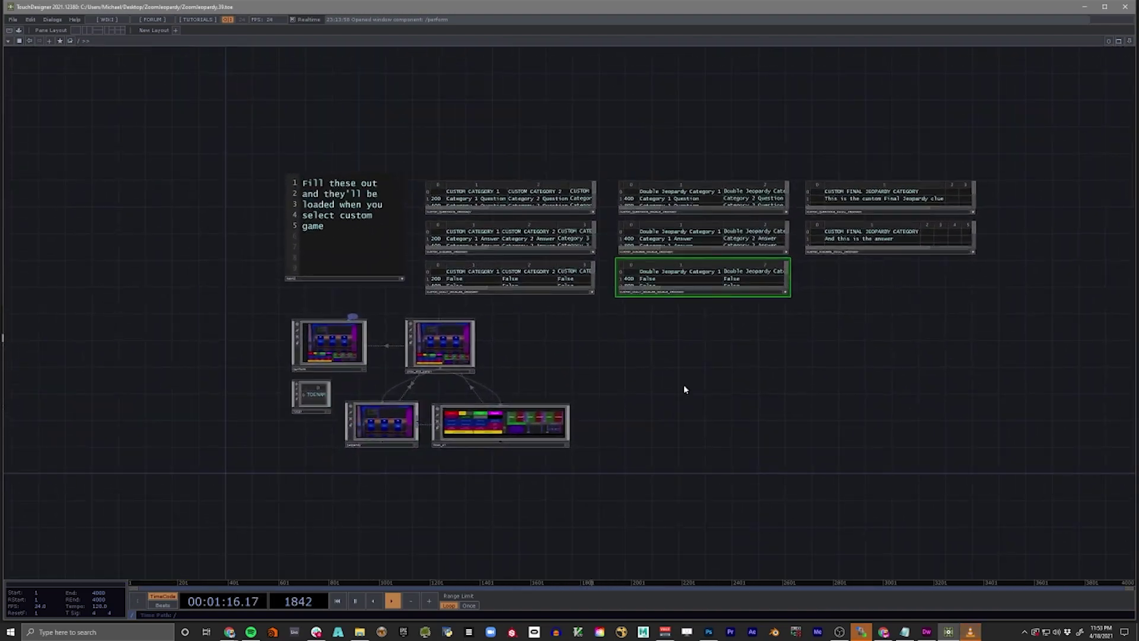
pyautogui.scroll(3, 413, 188)
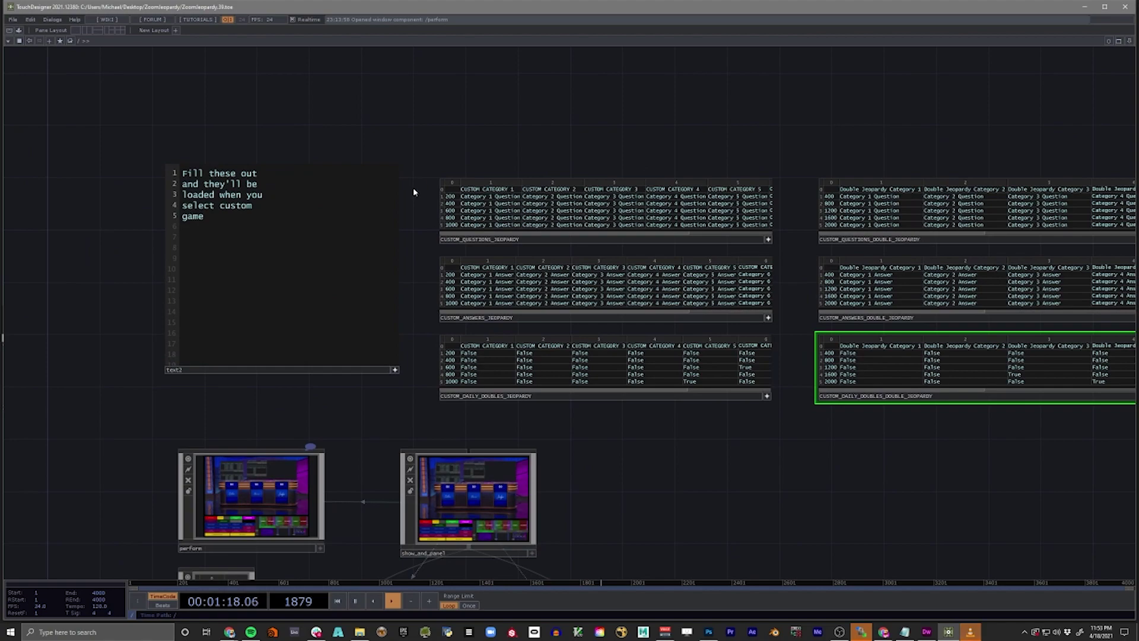
pyautogui.scroll(-2, 414, 192)
pyautogui.scroll(2, 414, 196)
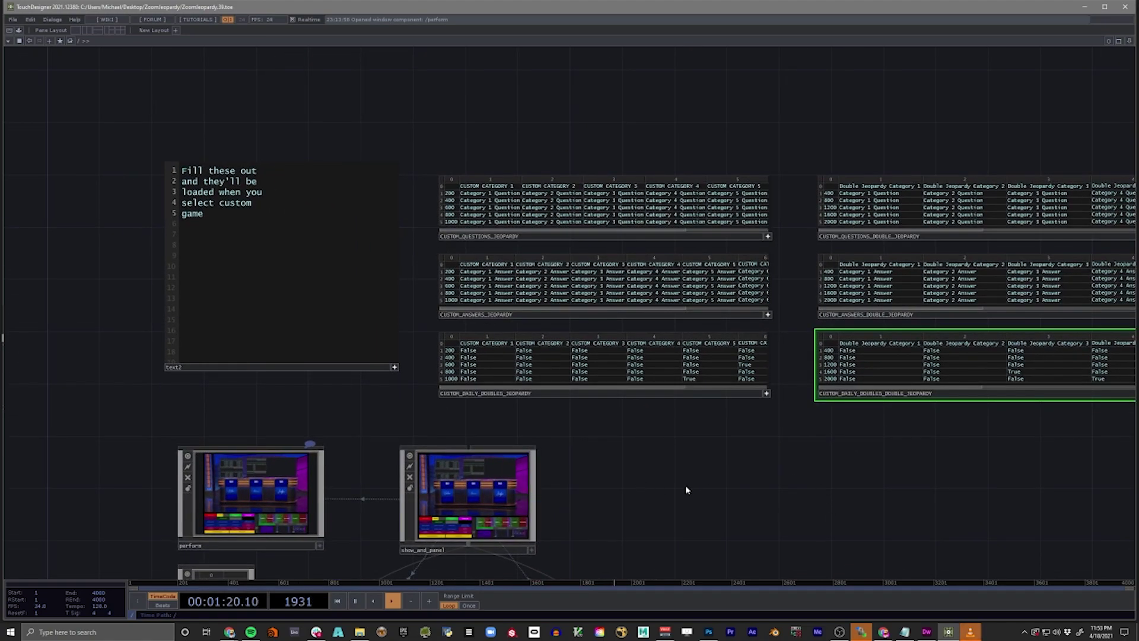
pyautogui.scroll(2, 706, 482)
pyautogui.scroll(-5, 611, 475)
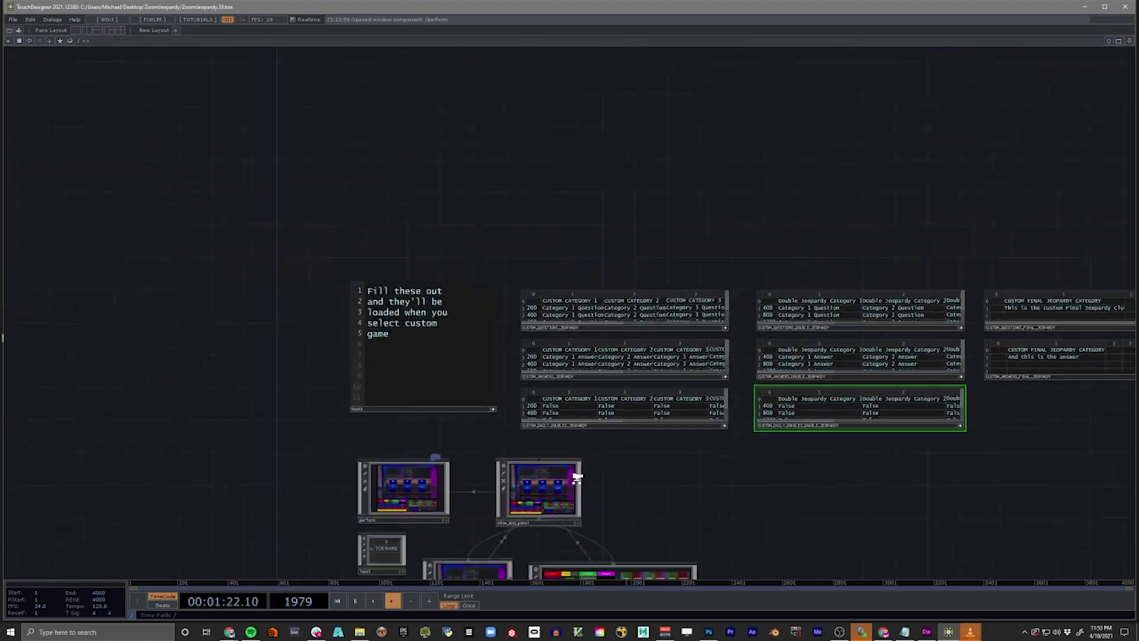
pyautogui.scroll(3, 653, 479)
pyautogui.scroll(-4, 564, 475)
pyautogui.scroll(4, 690, 481)
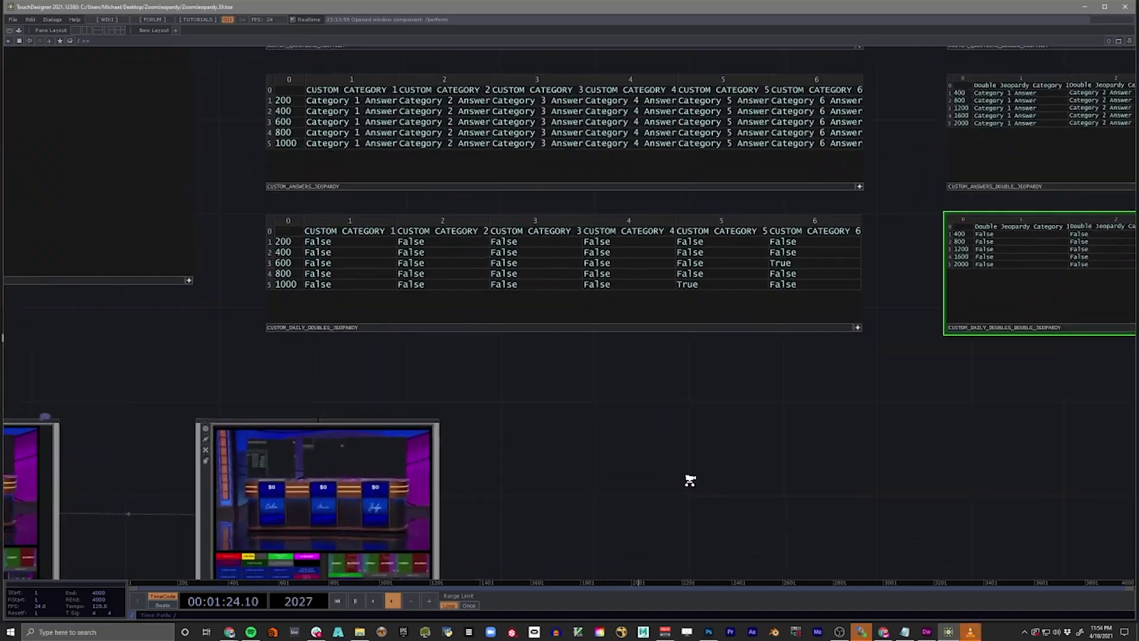
pyautogui.scroll(-6, 690, 480)
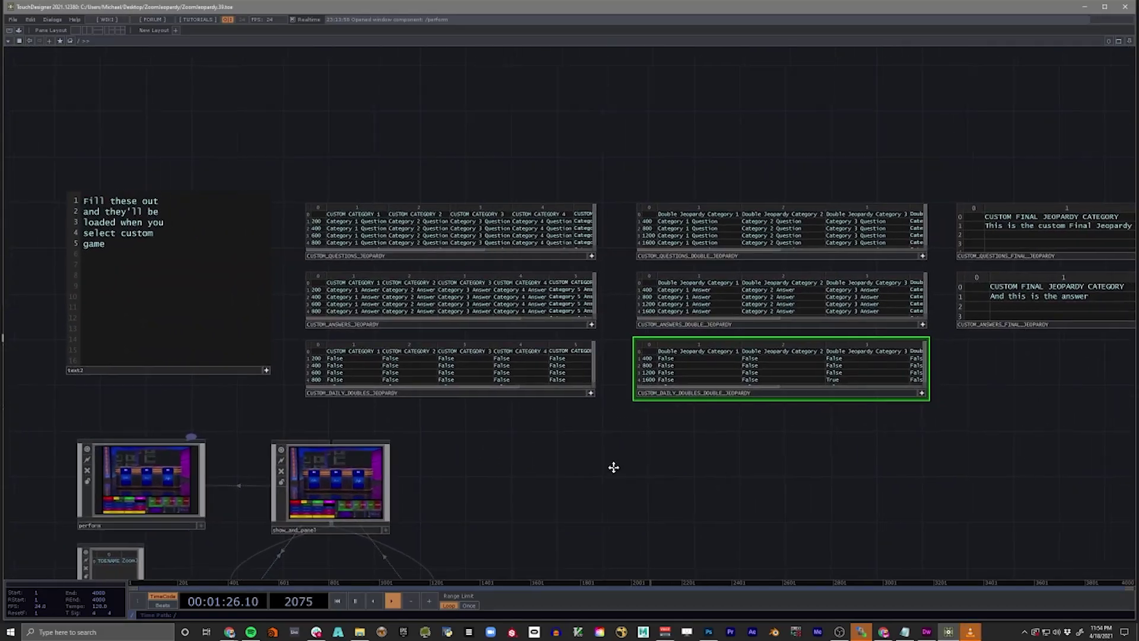
pyautogui.moveTo(614, 468); pyautogui.dragTo(542, 461)
pyautogui.moveTo(948, 466); pyautogui.dragTo(801, 453)
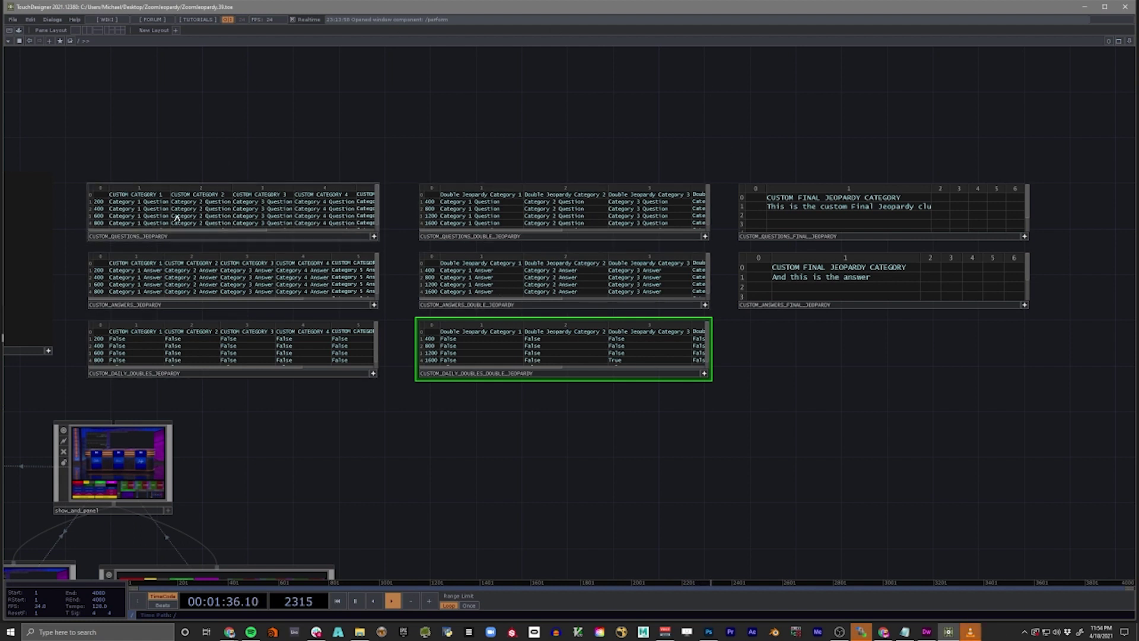
# - Select the custom tables, then zoom in on CUSTOM_QUESTIONS_JEOPARDY and CUSTOM_ANSWERS_JEOPARDY
pyautogui.moveTo(267, 124); pyautogui.dragTo(266, 392)
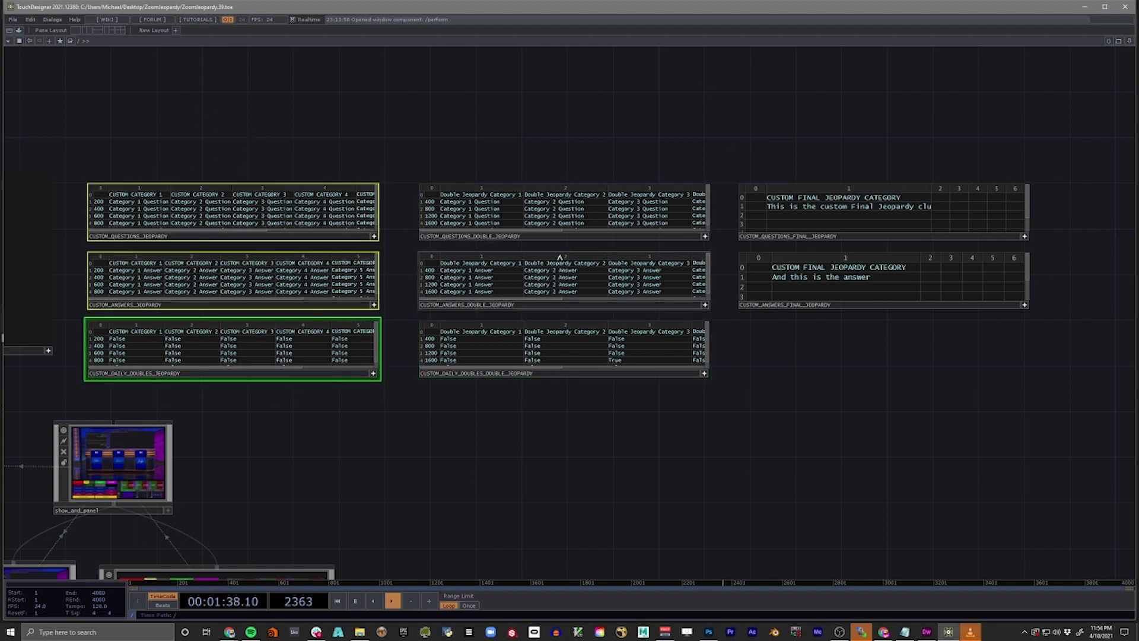
pyautogui.moveTo(560, 98); pyautogui.dragTo(549, 424)
pyautogui.moveTo(918, 122); pyautogui.dragTo(908, 396)
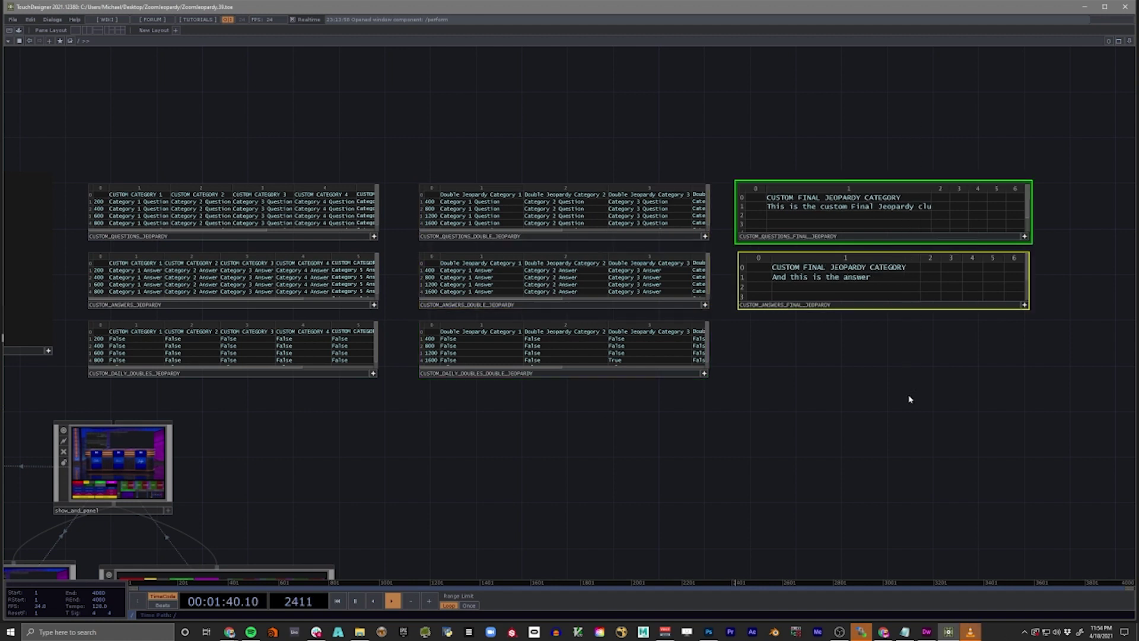
pyautogui.moveTo(180, 133); pyautogui.dragTo(233, 218)
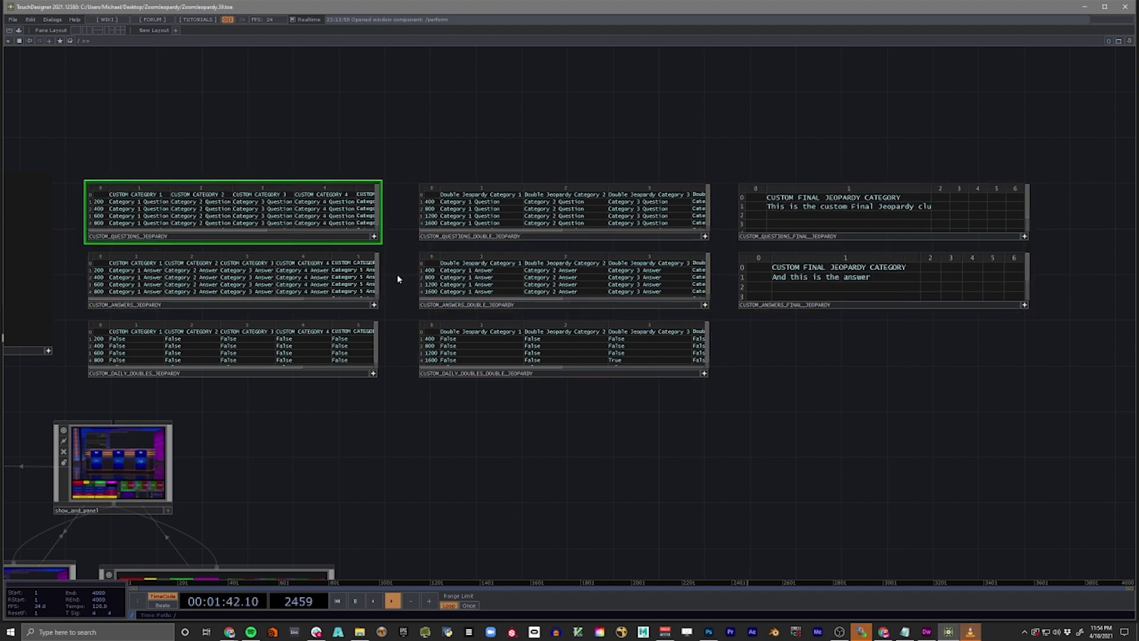
pyautogui.click(371, 285)
pyautogui.click(120, 375)
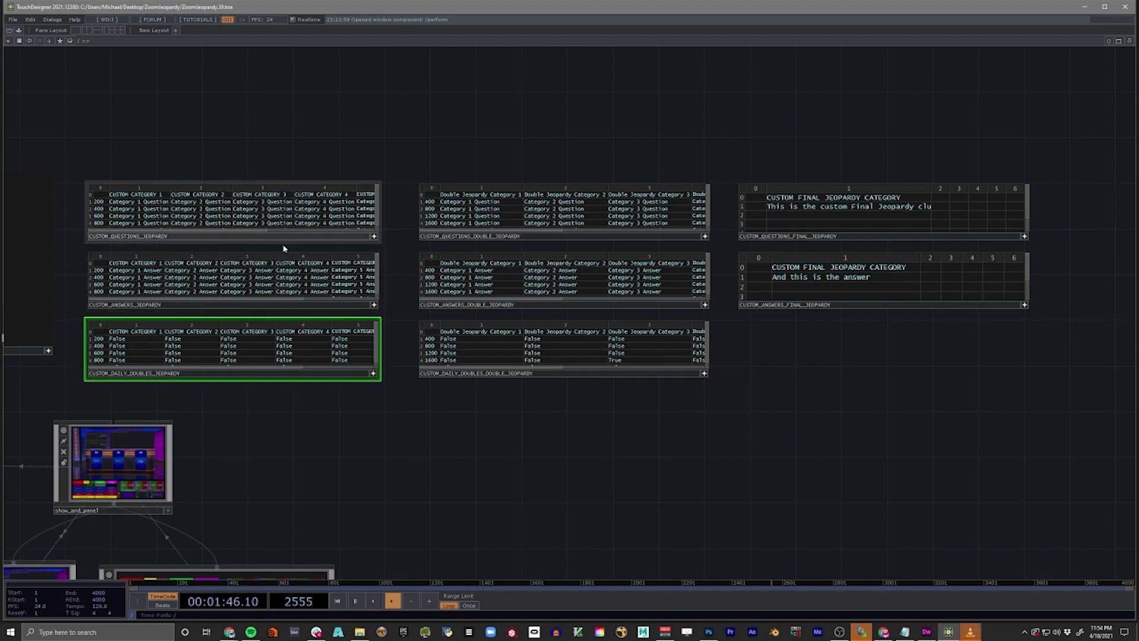
pyautogui.moveTo(210, 122); pyautogui.dragTo(445, 113)
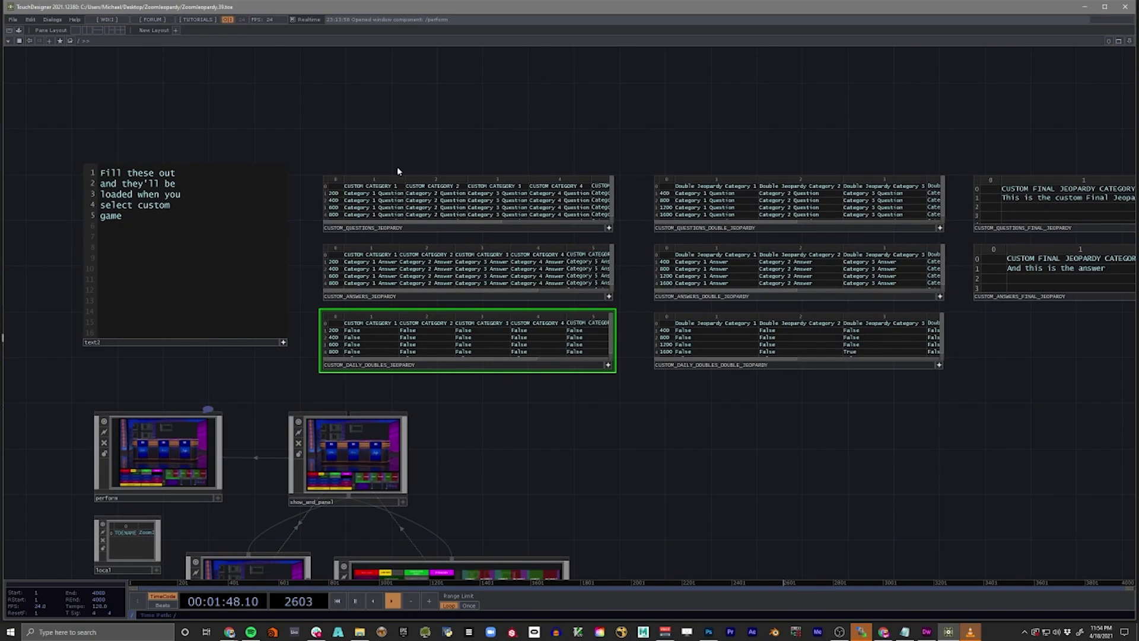
pyautogui.scroll(6, 379, 158)
pyautogui.scroll(2, 378, 158)
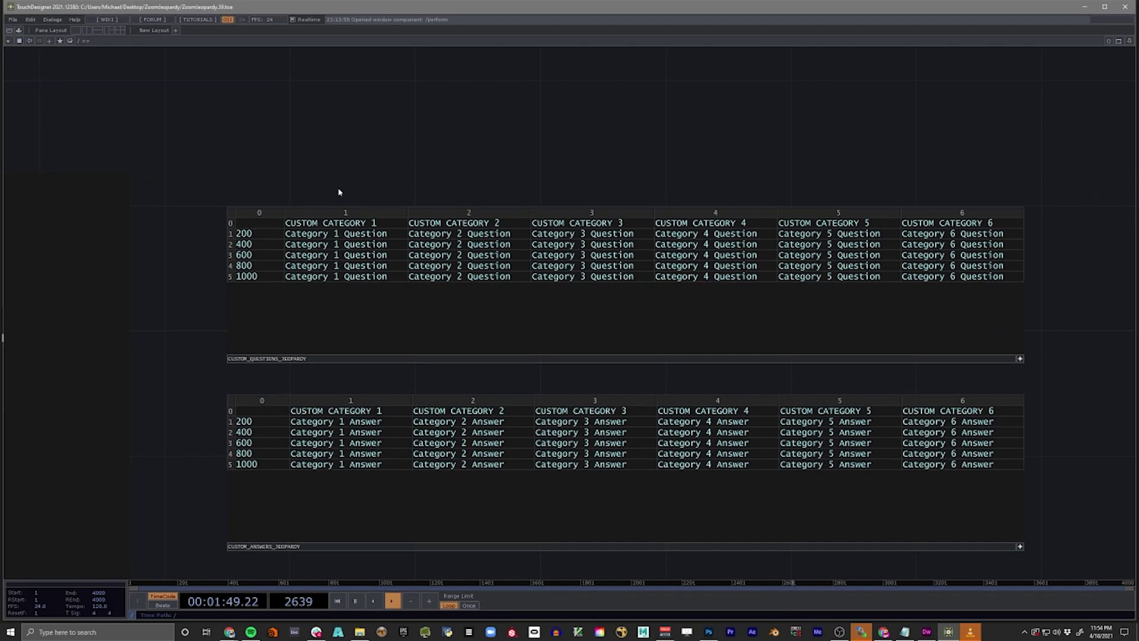
# - Rename CUSTOM CATEGORY 1 to MY BUDDY KYLE in the questions, answers and daily doubles tables
pyautogui.click(380, 223)
pyautogui.write('MY BUDDY KYLE')
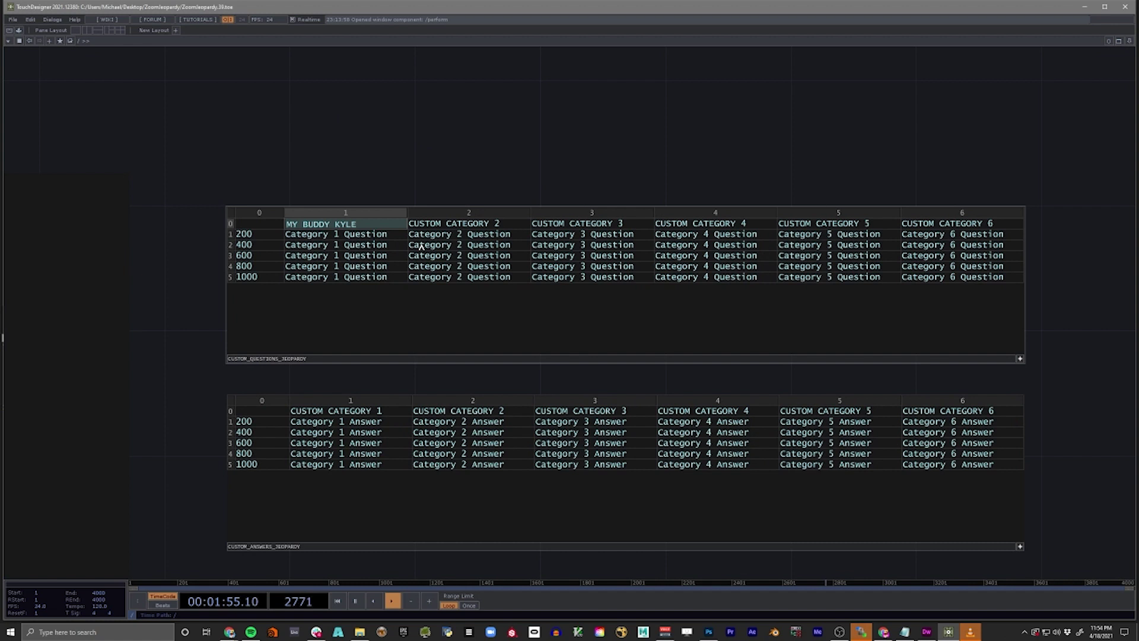
pyautogui.click(439, 174)
pyautogui.click(348, 227)
pyautogui.hotkey('ctrl', 'c')
pyautogui.click(343, 180)
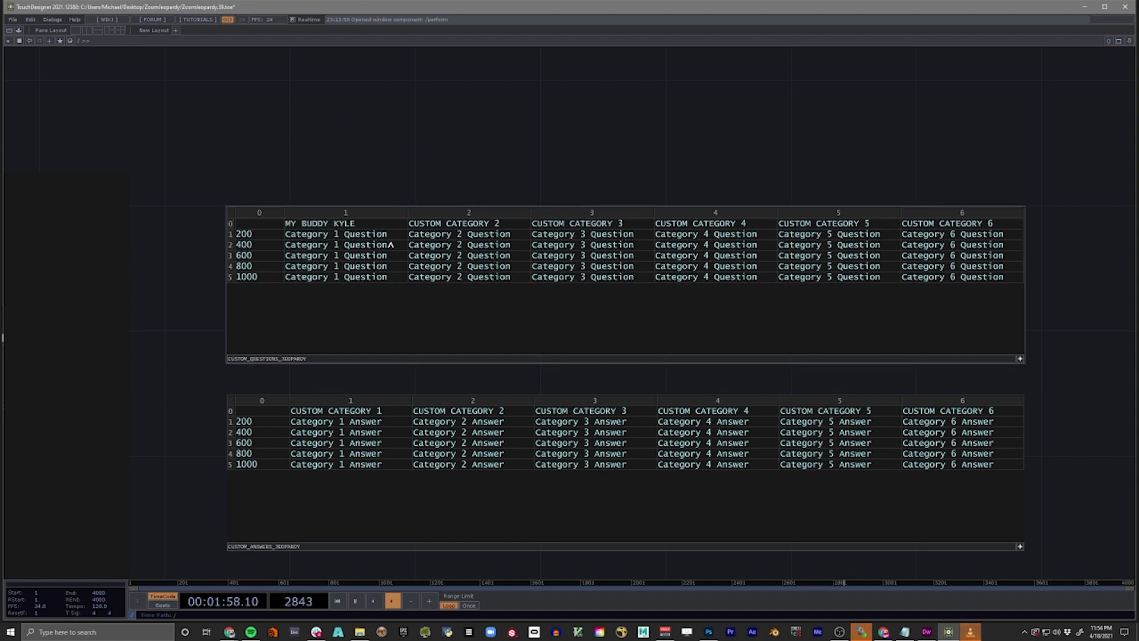
pyautogui.click(390, 236)
pyautogui.click(386, 181)
pyautogui.click(336, 410)
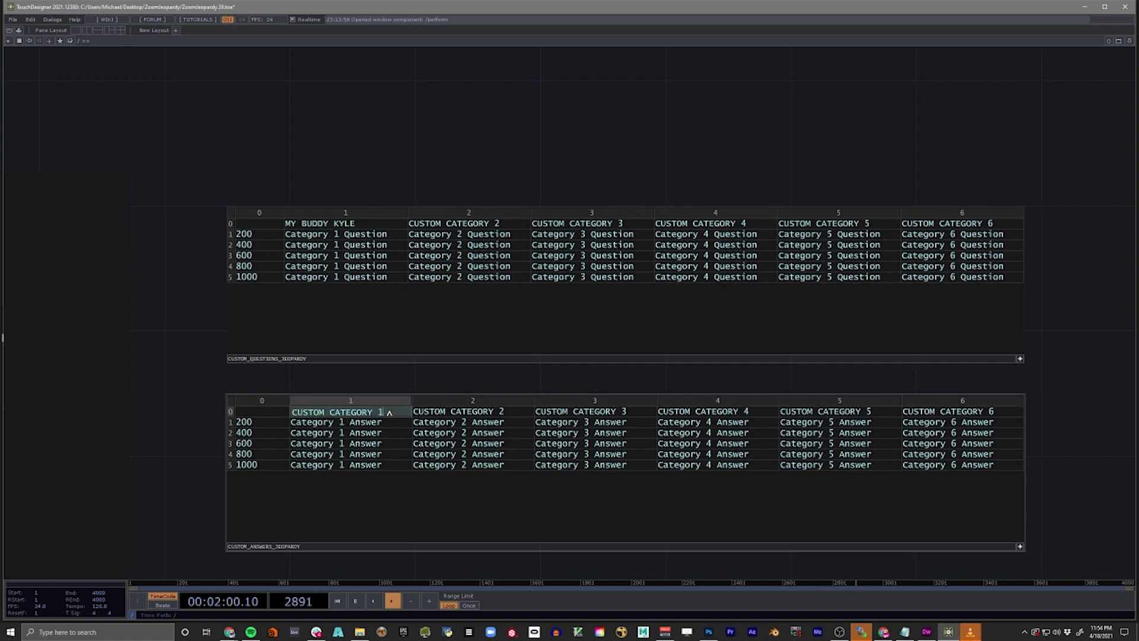
pyautogui.hotkey('ctrl', 'v')
pyautogui.click(374, 378)
pyautogui.moveTo(162, 420); pyautogui.dragTo(181, 299)
pyautogui.click(354, 481)
pyautogui.hotkey('ctrl', 'v')
pyautogui.click(184, 349)
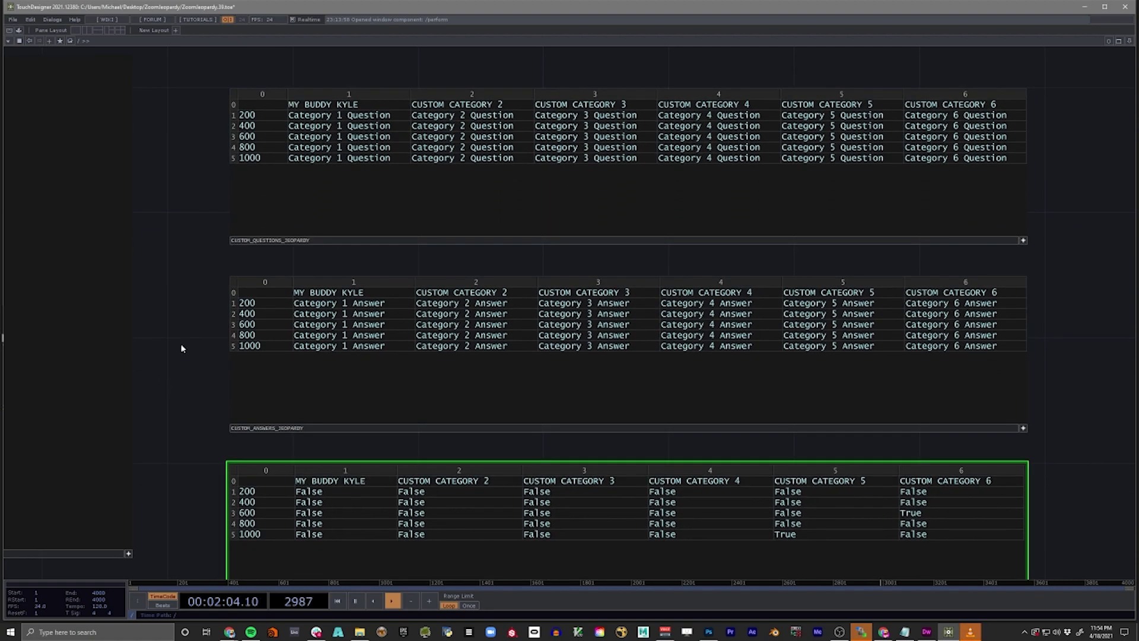
# - Enter the $200 clue about Kyle near the Pacific Ocean with answer 'Fell in while very very drunk', then enter perform mode
pyautogui.click(352, 116)
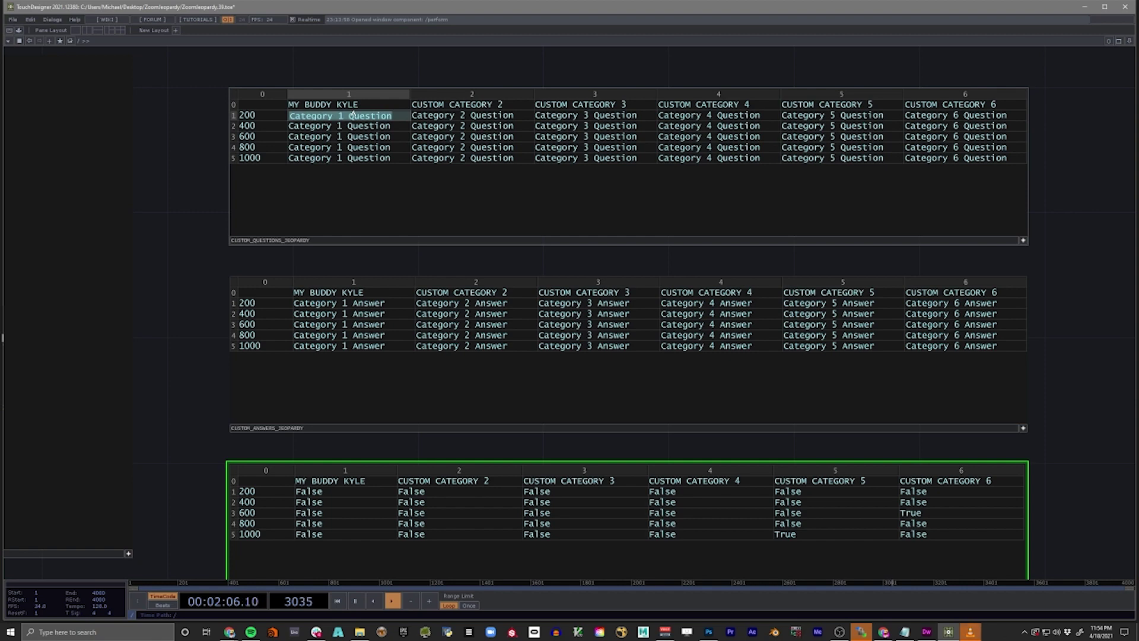
pyautogui.write('Kyle made this')
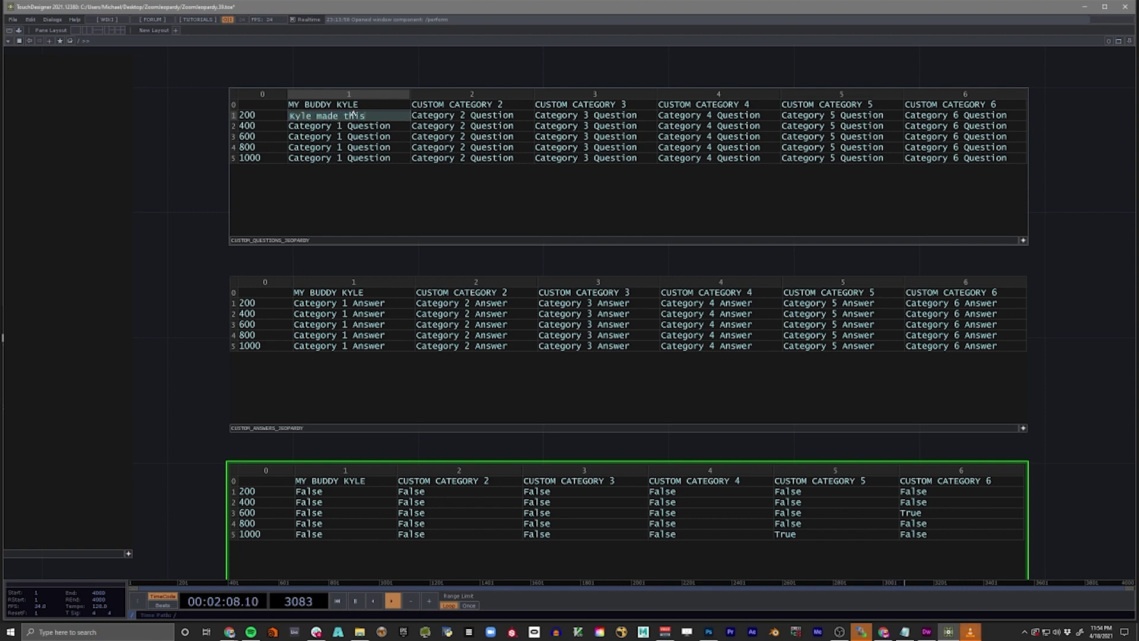
pyautogui.write(' enormous mistake')
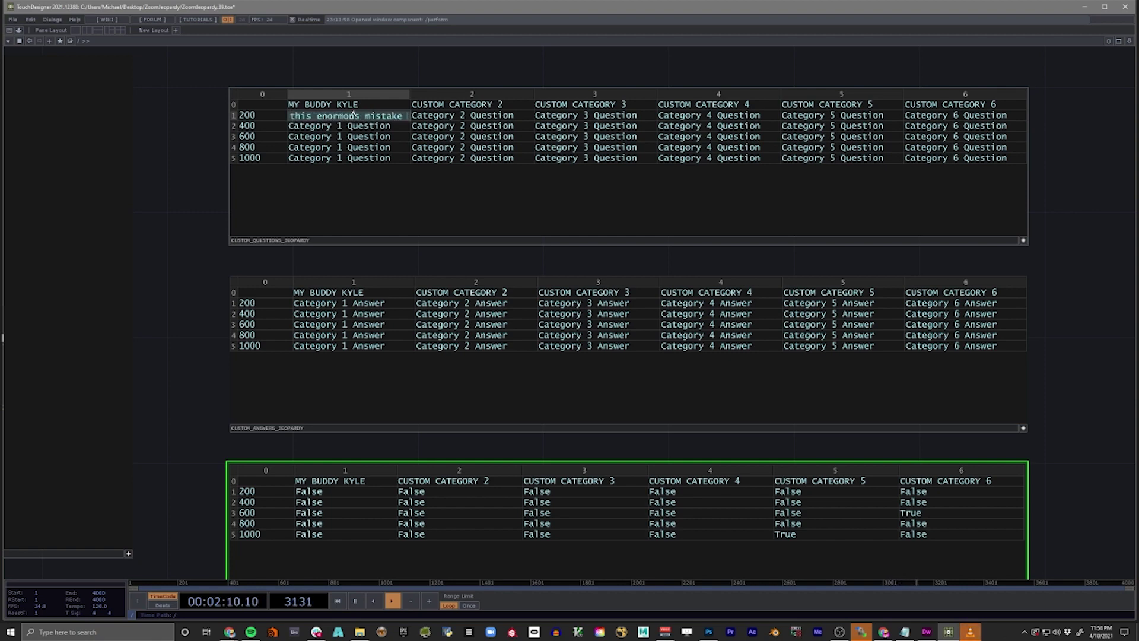
pyautogui.write(' near')
pyautogui.write('r near the Pacf')
pyautogui.write('ific Ocean')
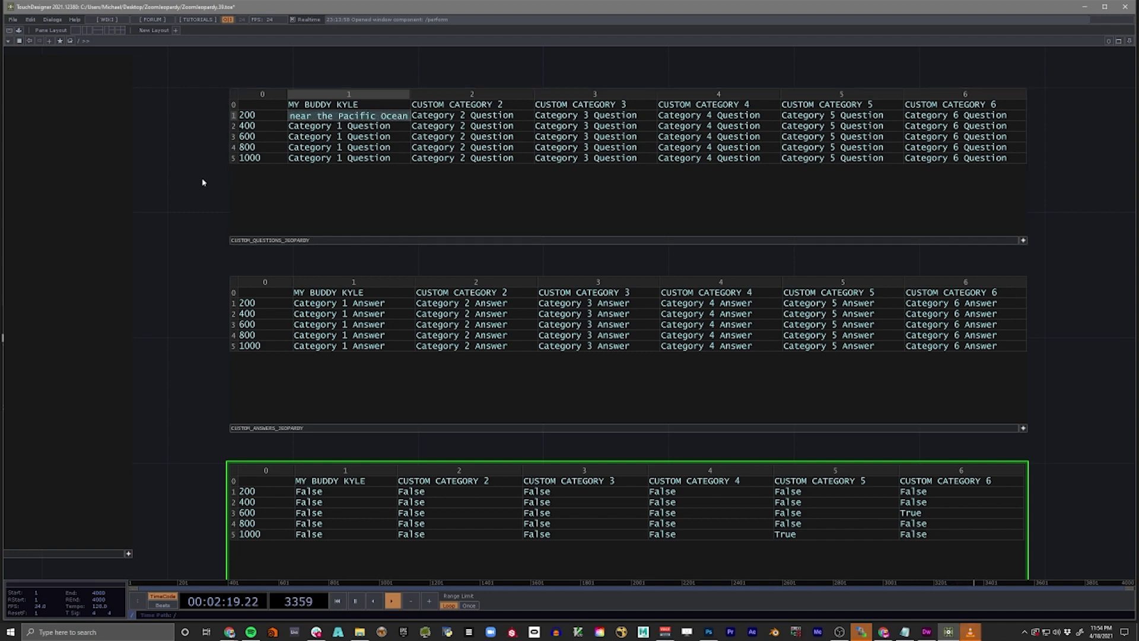
pyautogui.press('Return')
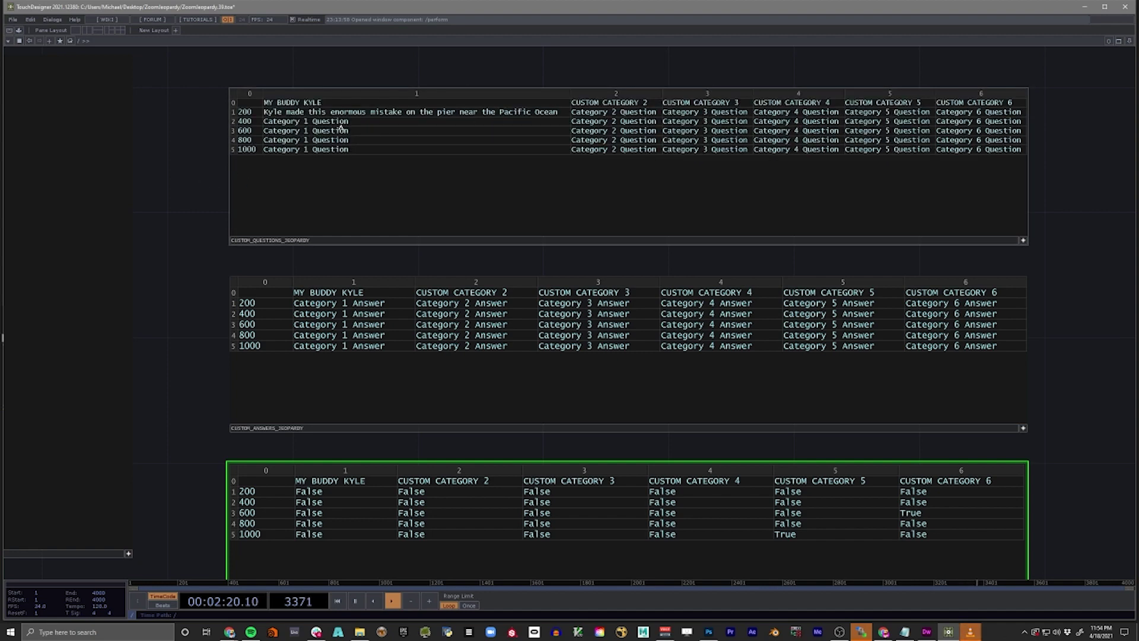
pyautogui.click(319, 304)
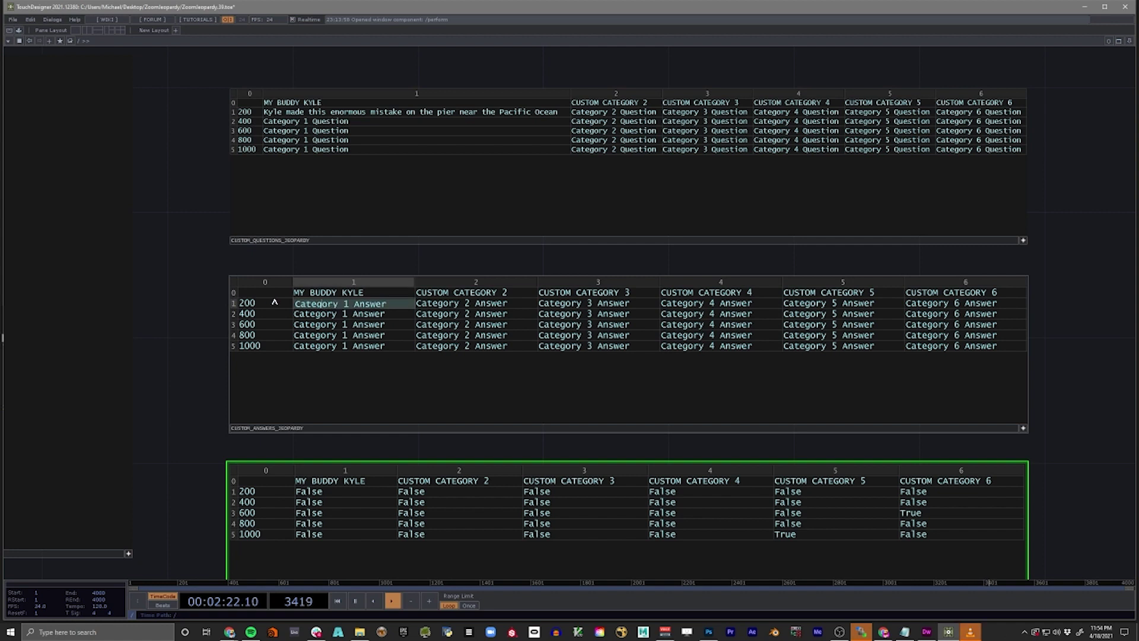
pyautogui.moveTo(375, 305); pyautogui.dragTo(292, 307)
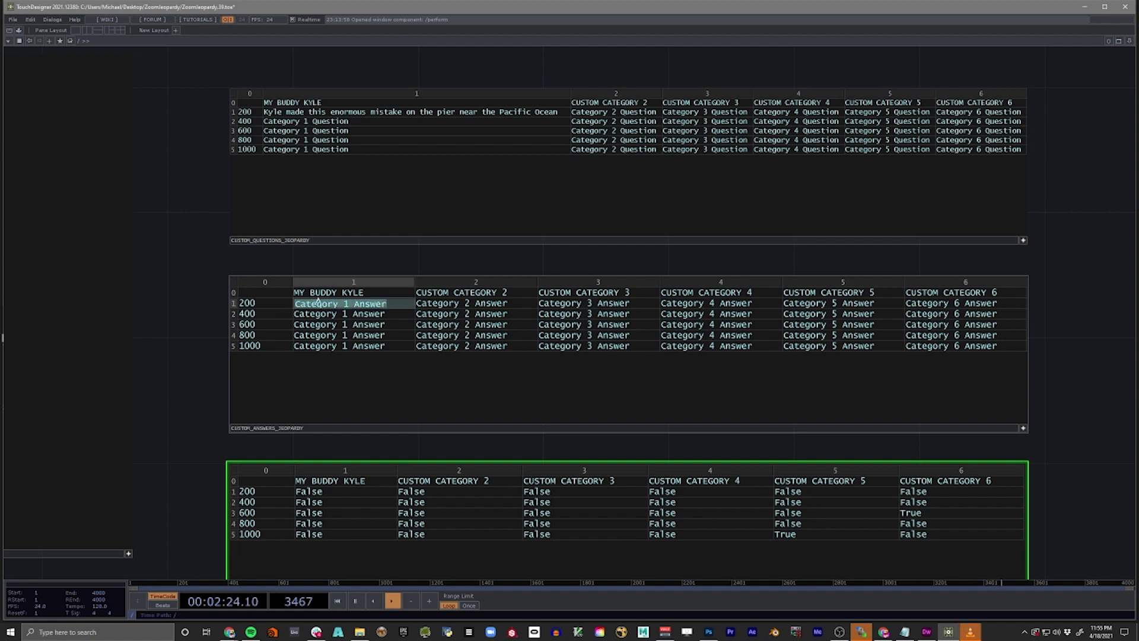
pyautogui.write('Fell in whil')
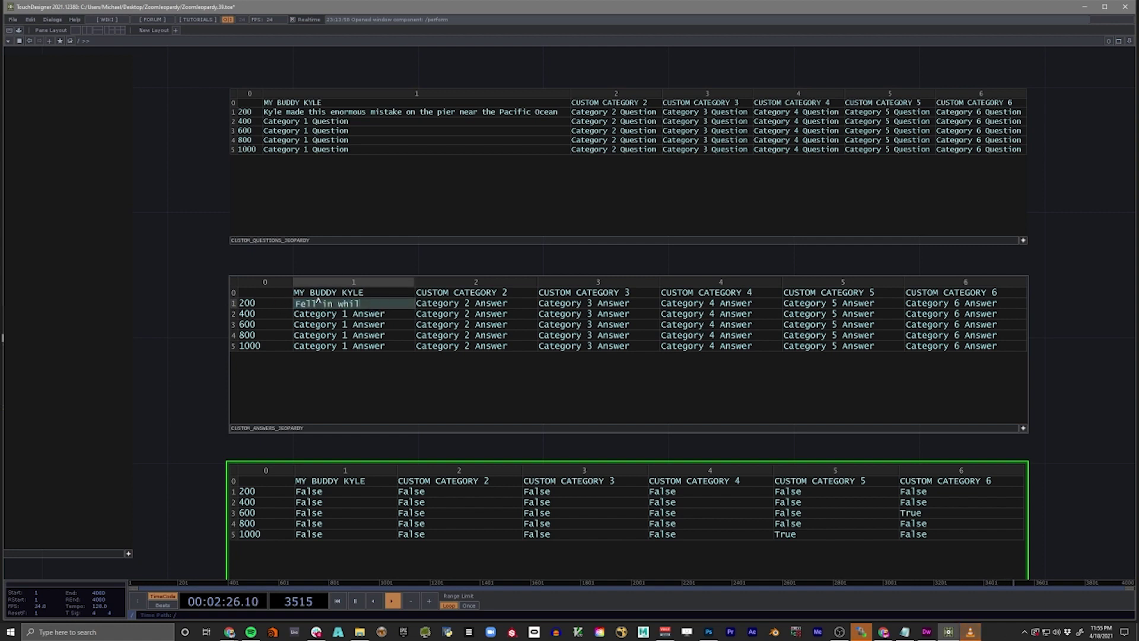
pyautogui.write('e very very drunk')
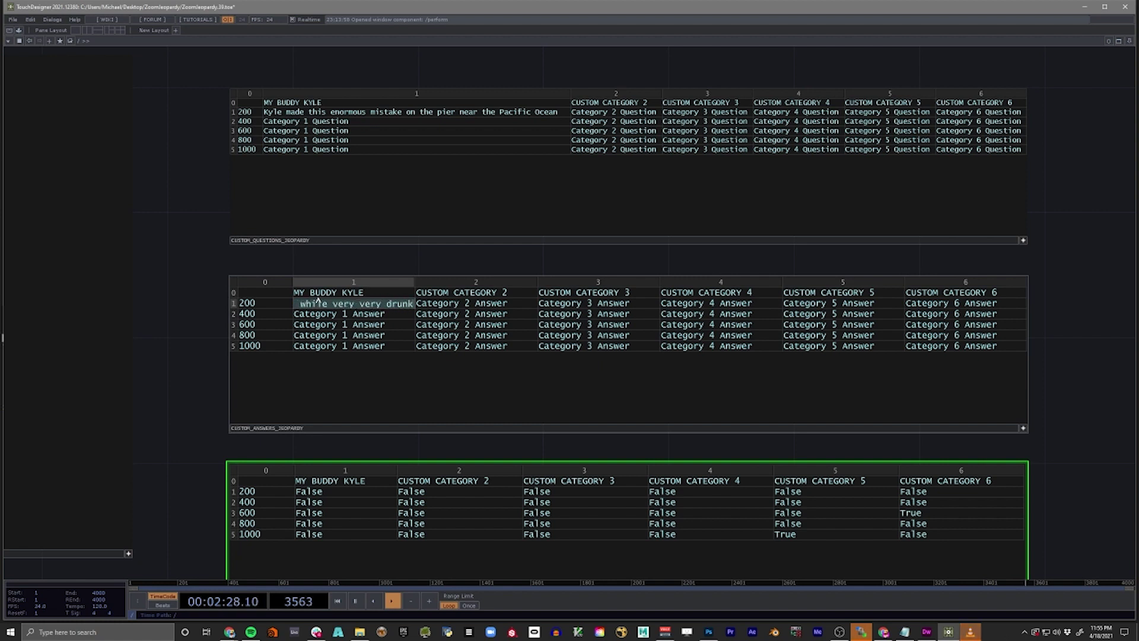
pyautogui.press('Return')
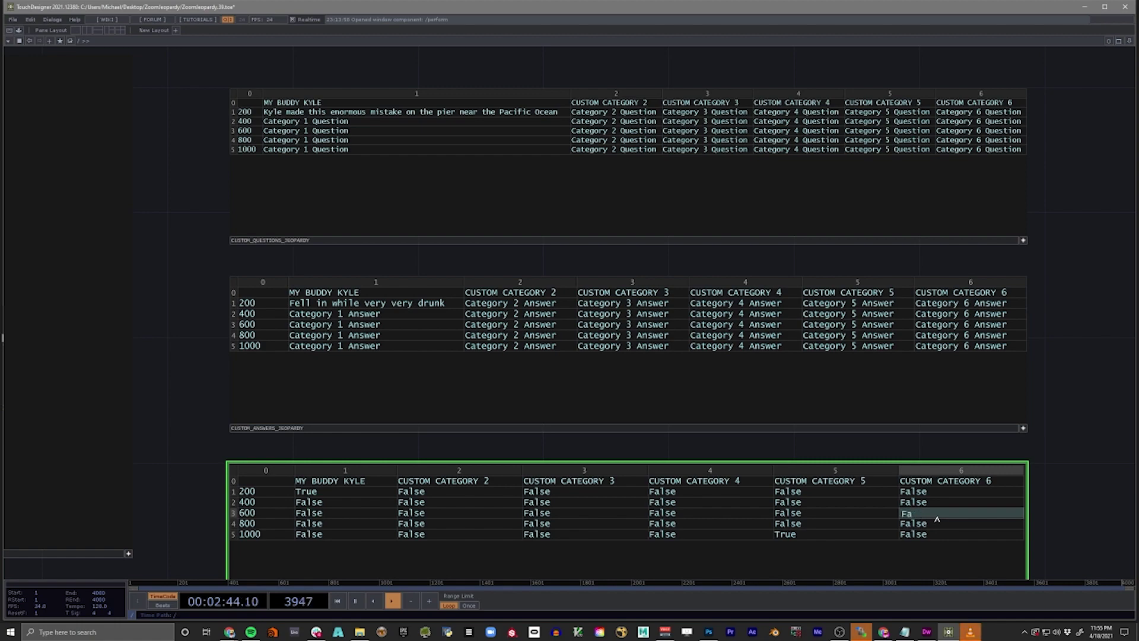
pyautogui.scroll(-3, 1008, 450)
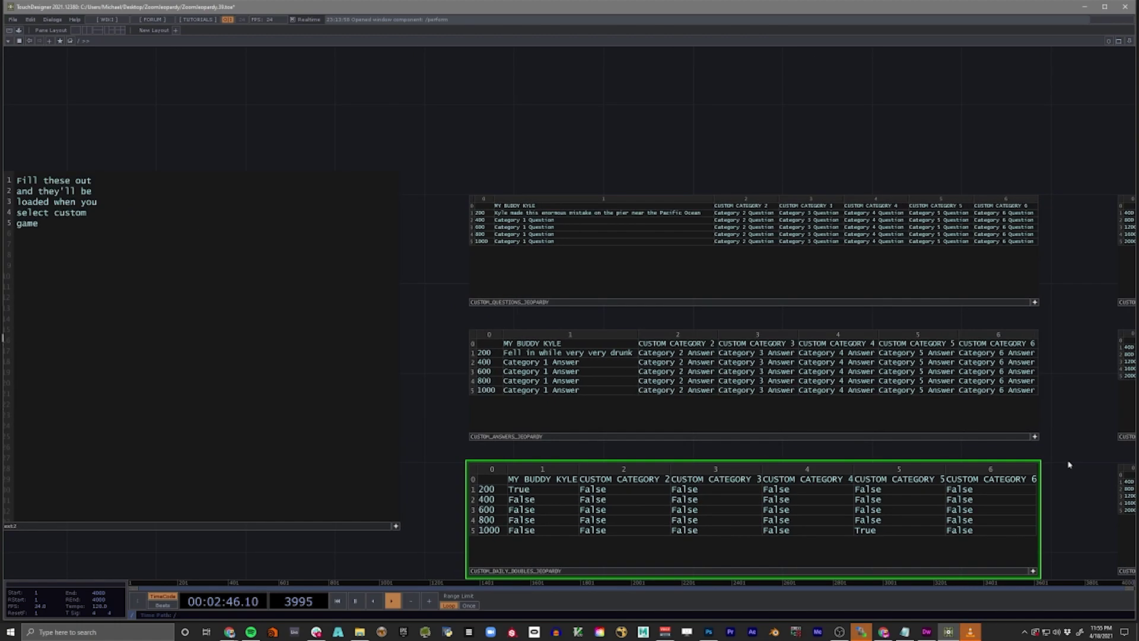
pyautogui.scroll(-4, 963, 408)
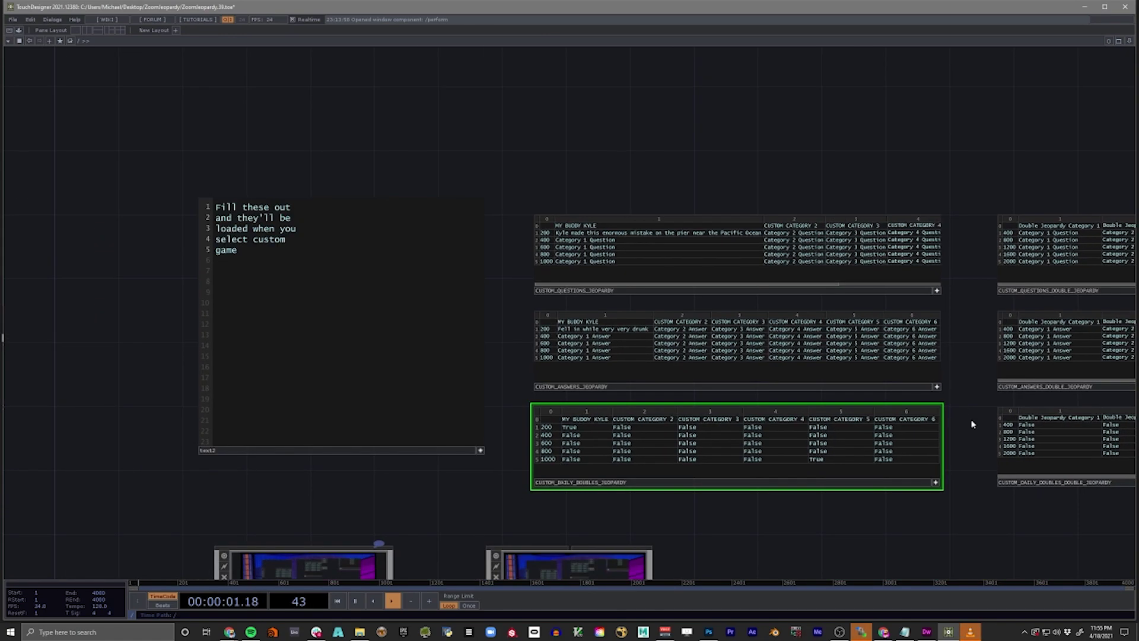
pyautogui.press('F1')
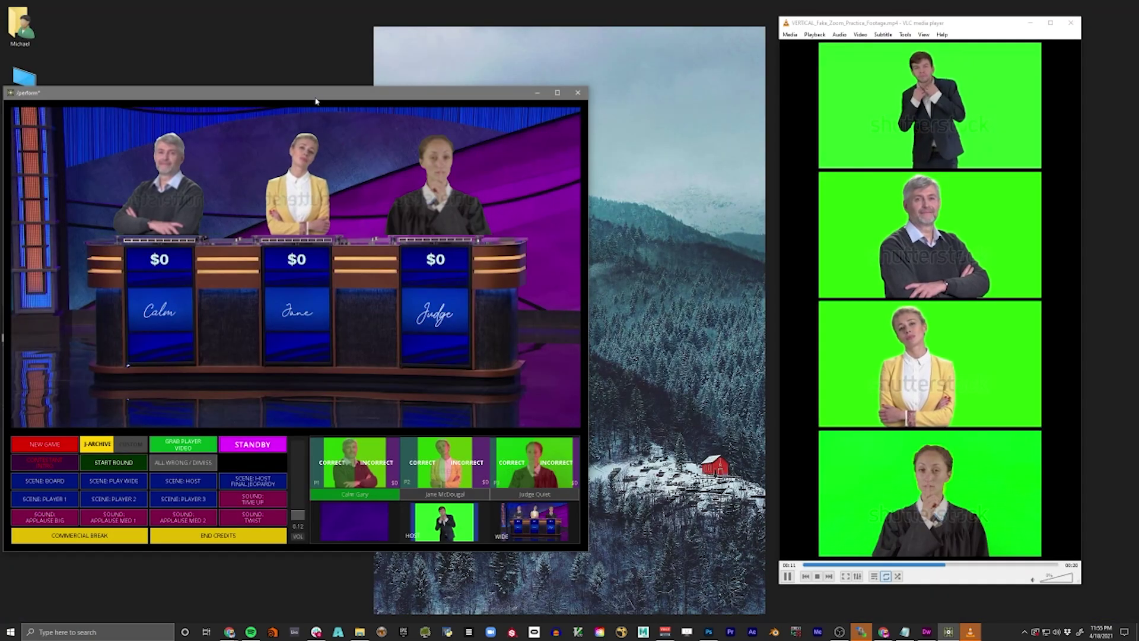
# - Enlarge the game window, start a new custom game and round, and open MY BUDDY KYLE $200
pyautogui.moveTo(521, 87); pyautogui.dragTo(643, 48)
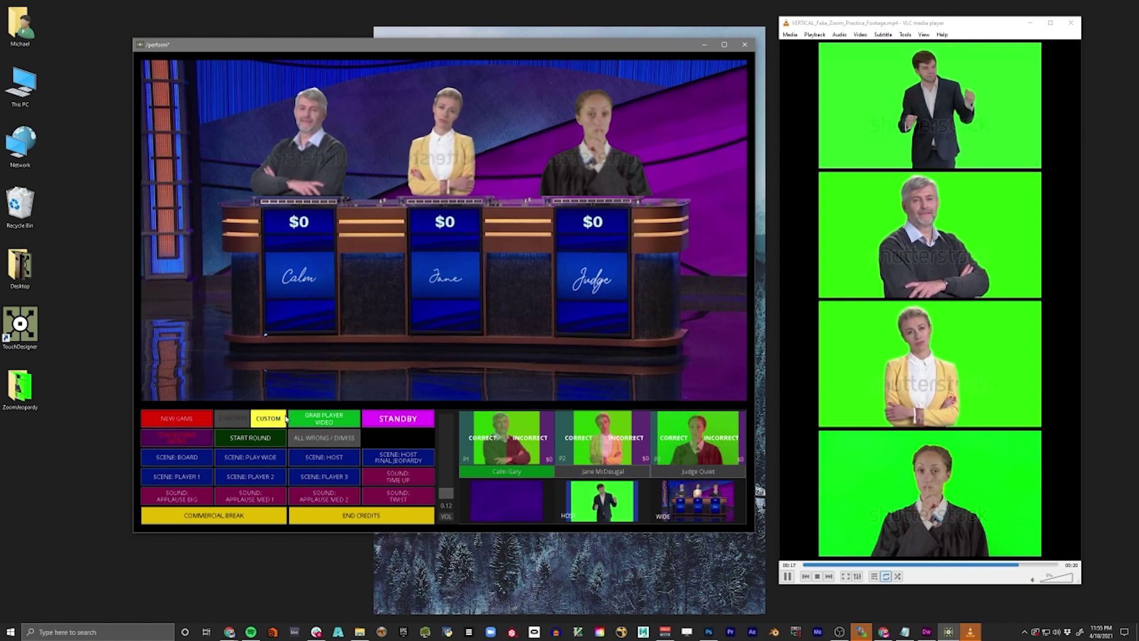
pyautogui.click(186, 418)
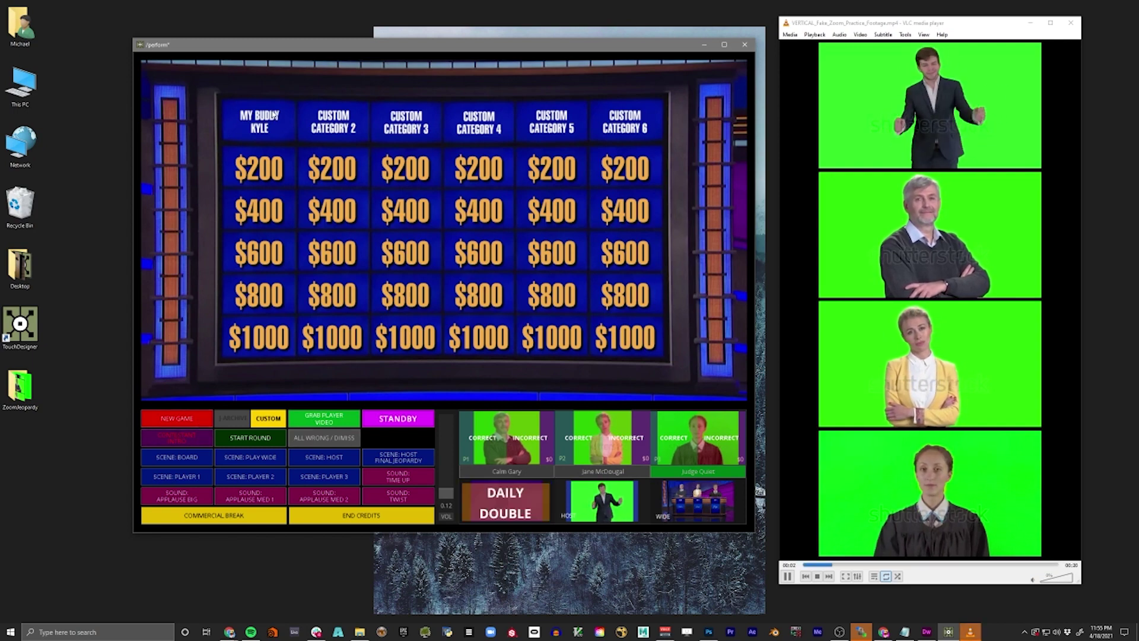
pyautogui.click(248, 437)
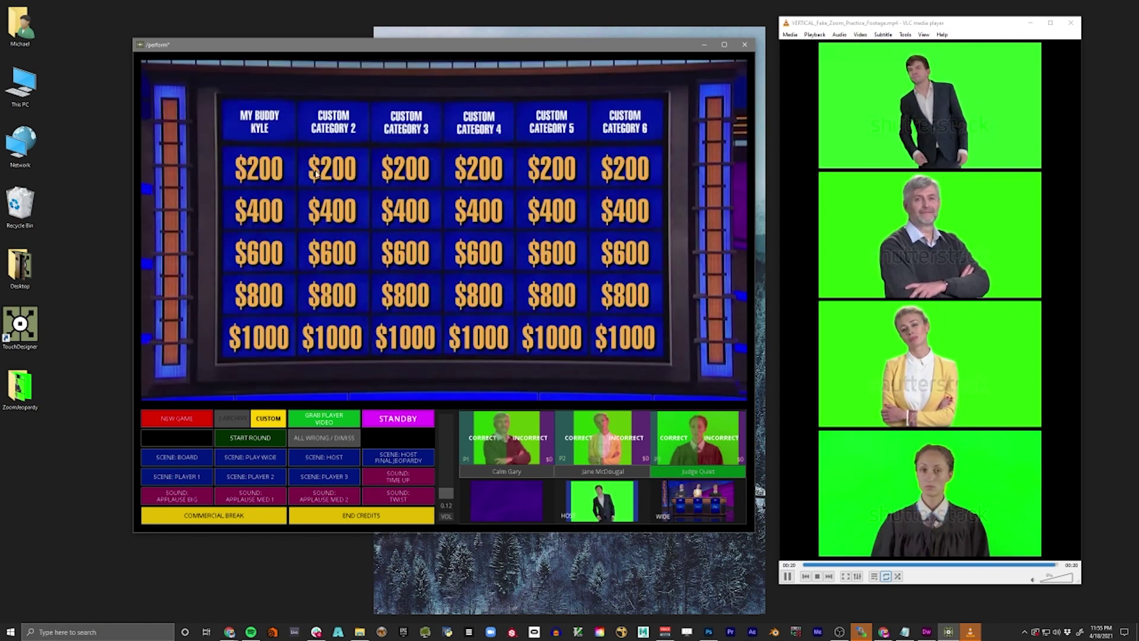
pyautogui.click(316, 172)
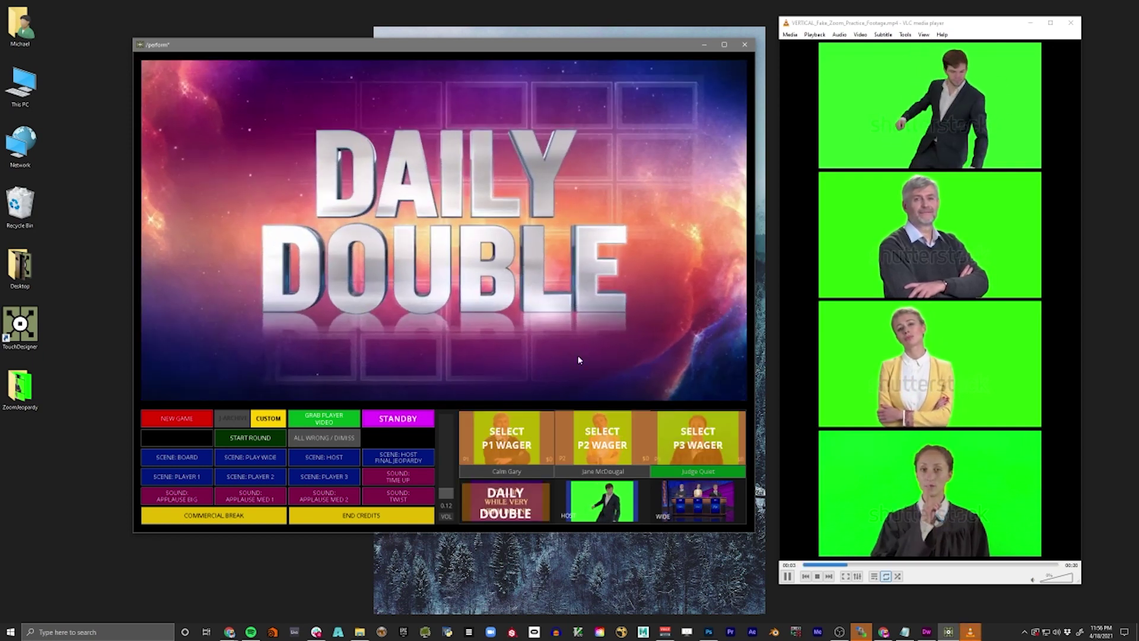
# - Wager $100,000 for player 3 on the Daily Double, then switch to the wide podium view
pyautogui.click(666, 449)
pyautogui.click(709, 451)
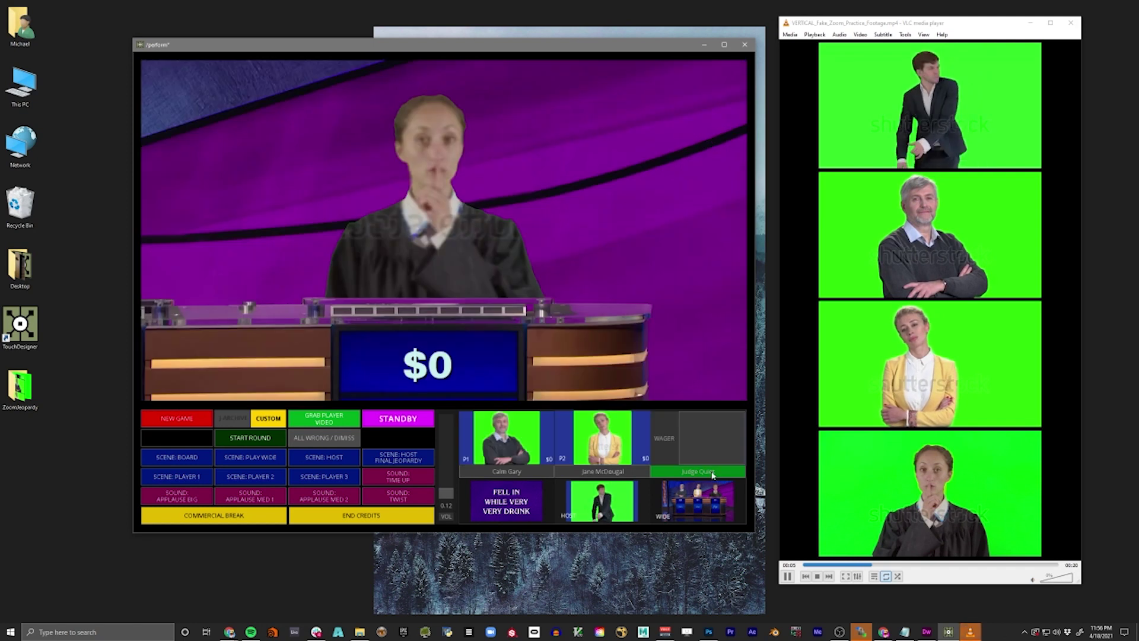
pyautogui.write('10000')
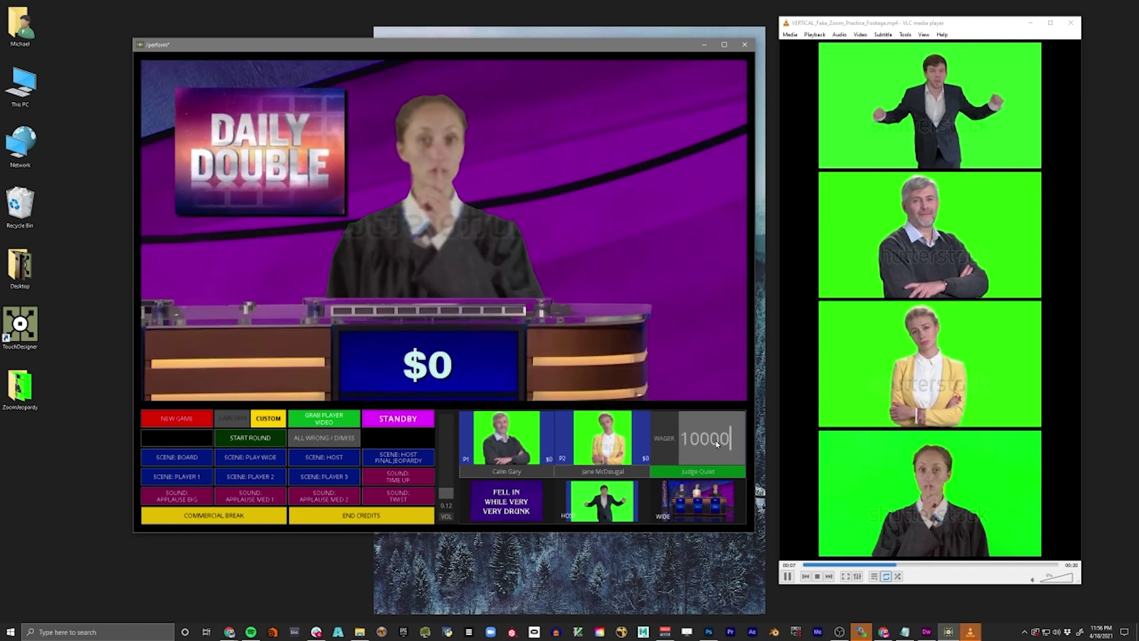
pyautogui.write('0')
pyautogui.press('Return')
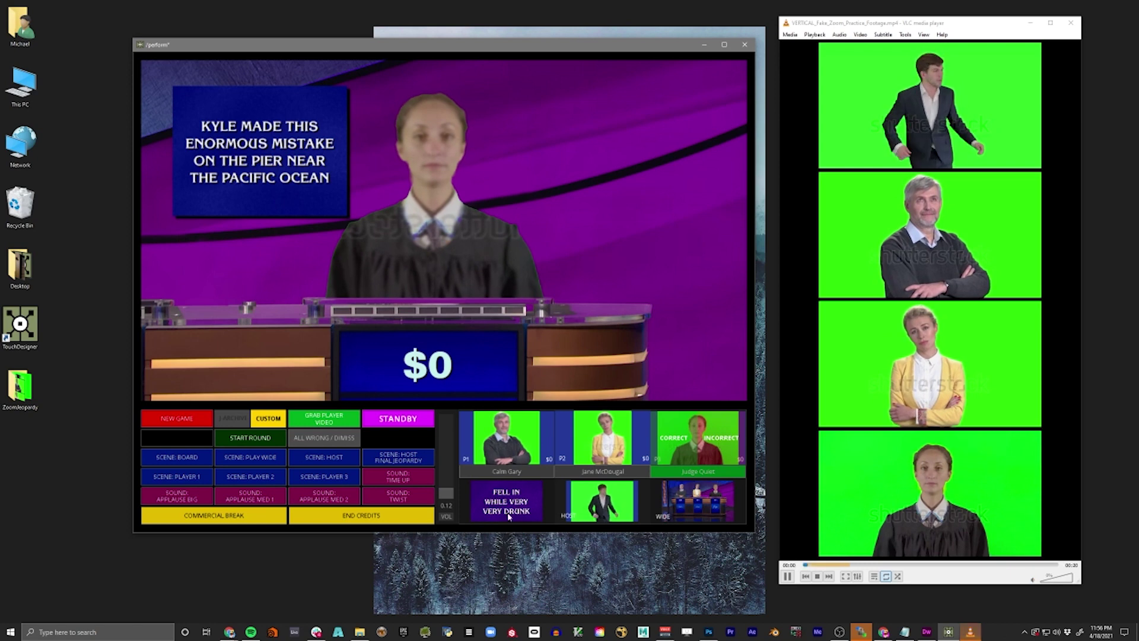
pyautogui.click(674, 439)
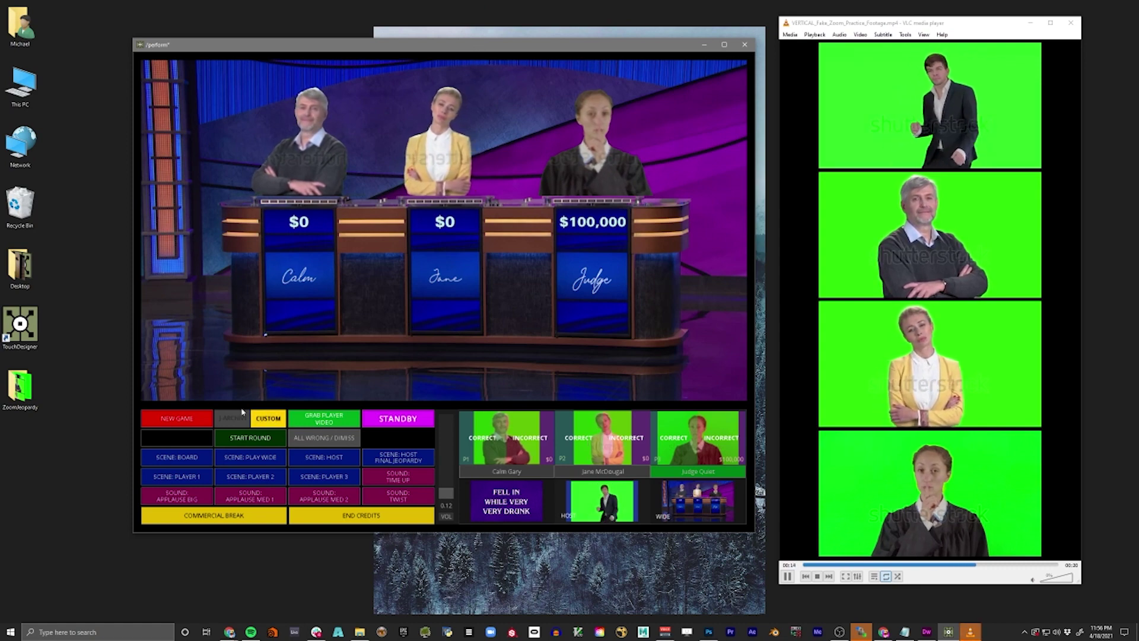
# - Leave the game screen and box-select the custom Jeopardy and Double Jeopardy Table DATs
pyautogui.press('Escape')
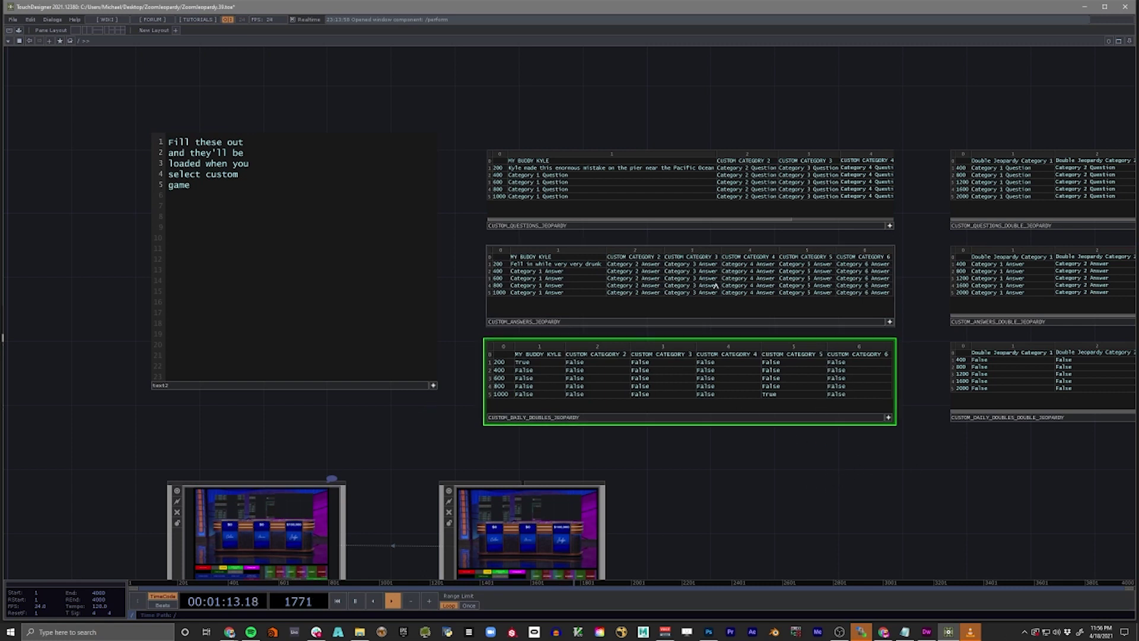
pyautogui.moveTo(619, 128); pyautogui.dragTo(798, 261)
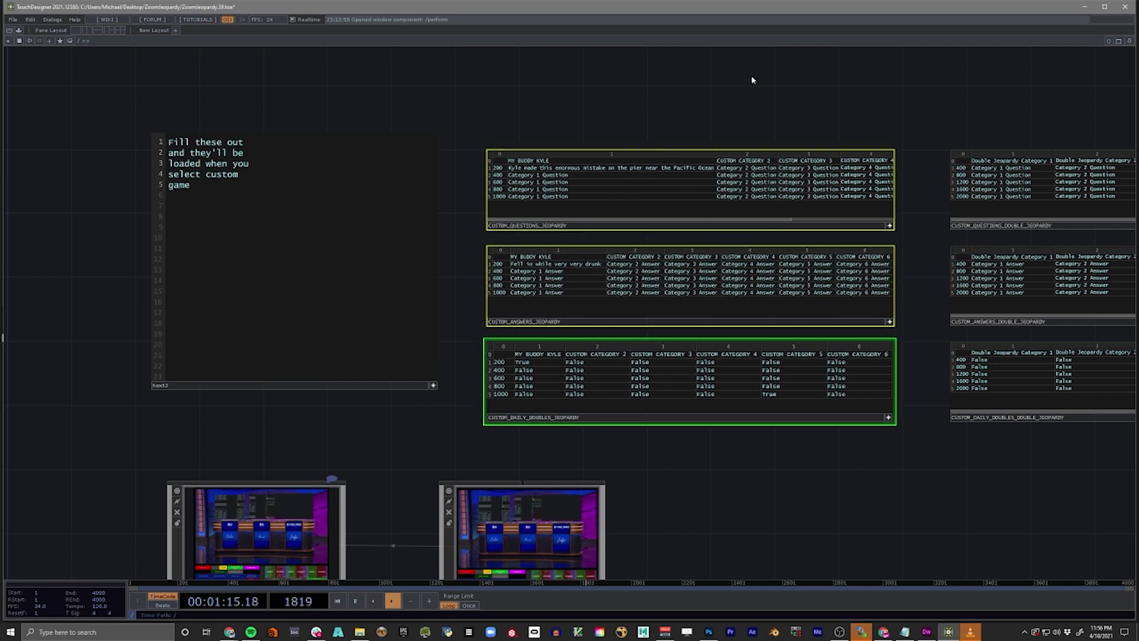
pyautogui.moveTo(850, 451); pyautogui.dragTo(479, 433)
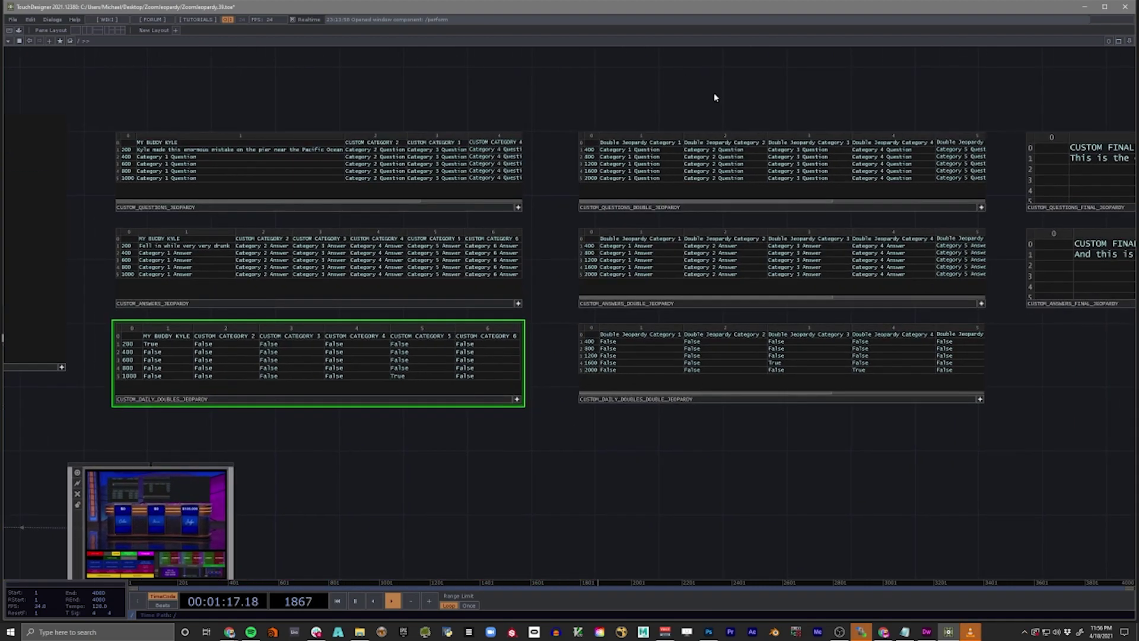
pyautogui.moveTo(714, 143); pyautogui.dragTo(852, 458)
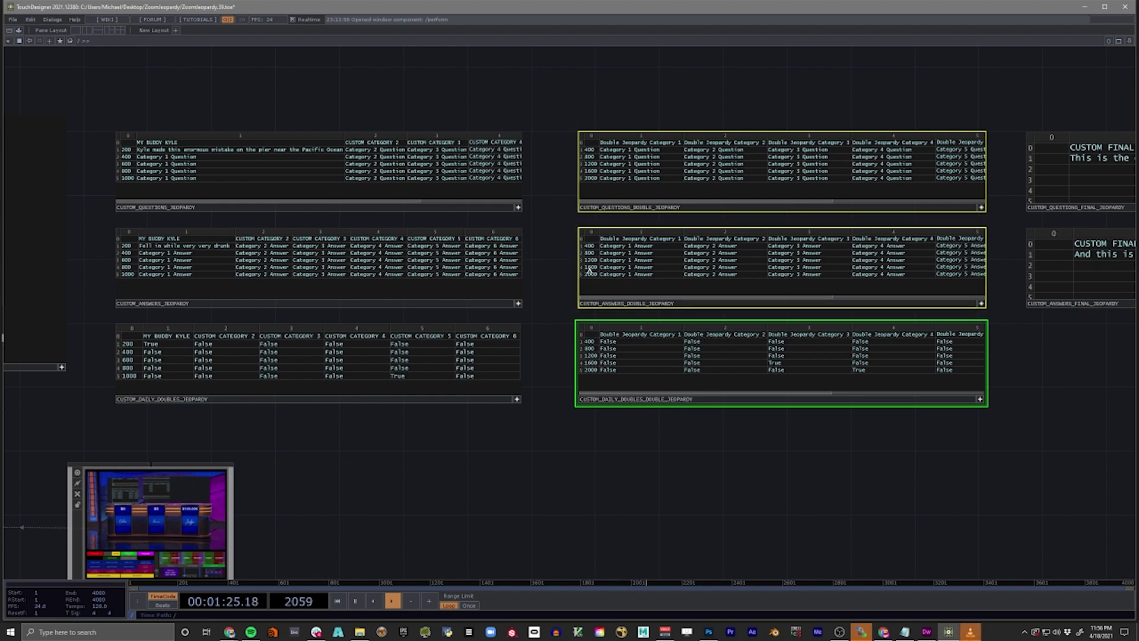
pyautogui.click(672, 459)
pyautogui.moveTo(708, 106); pyautogui.dragTo(756, 380, button='right')
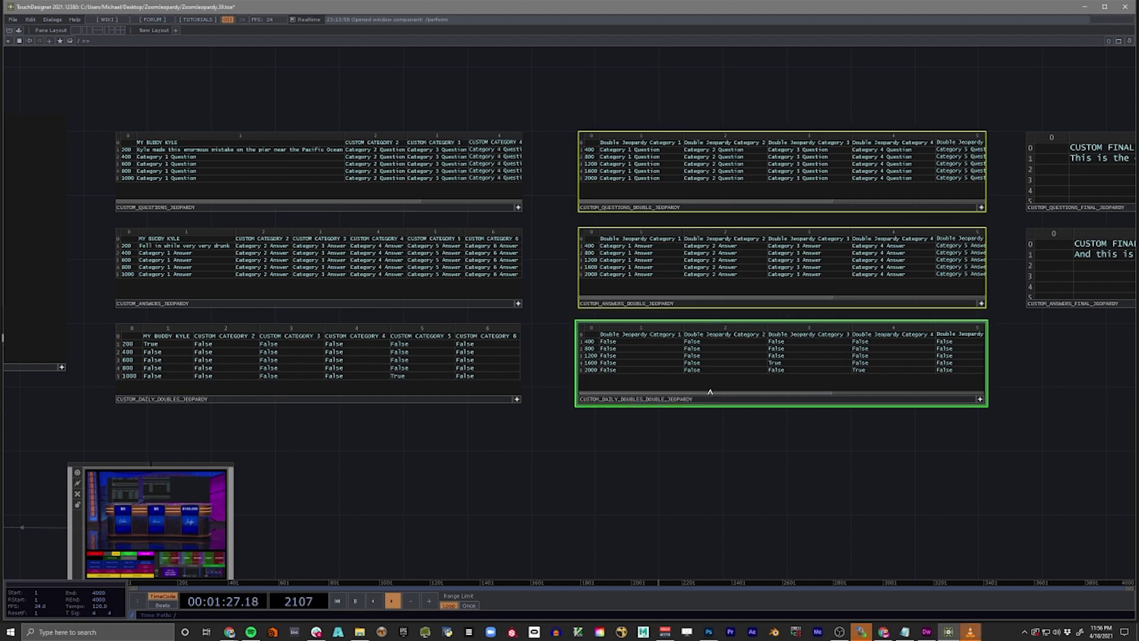
pyautogui.rightClick(773, 486)
pyautogui.click(533, 126)
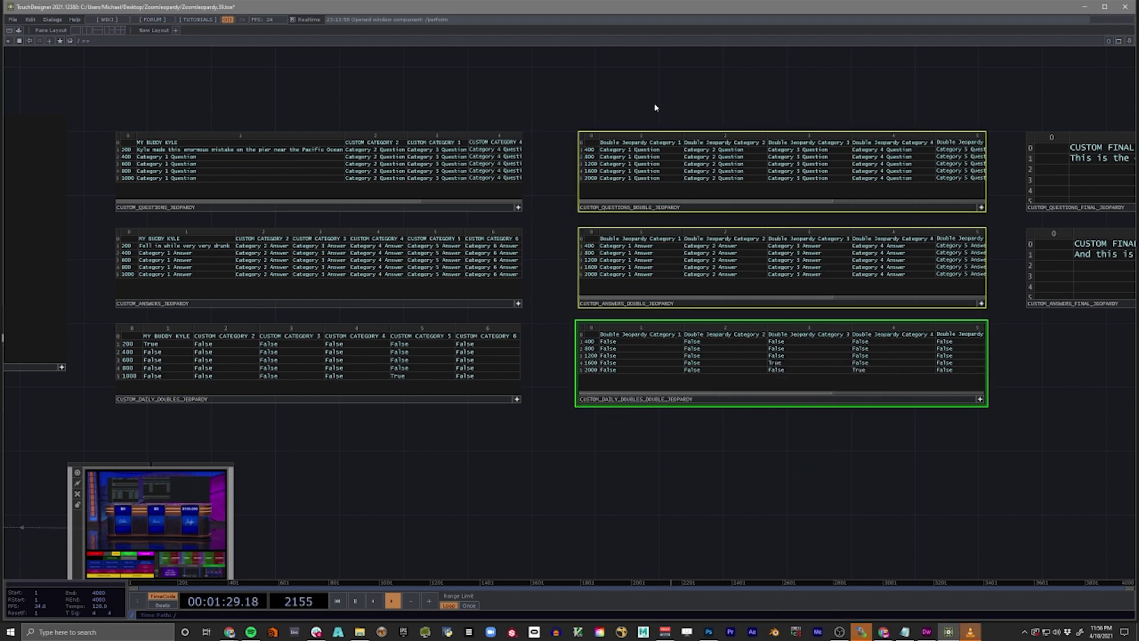
pyautogui.moveTo(482, 87); pyautogui.dragTo(393, 378, button='right')
pyautogui.moveTo(749, 89); pyautogui.dragTo(767, 399, button='right')
pyautogui.click(939, 457)
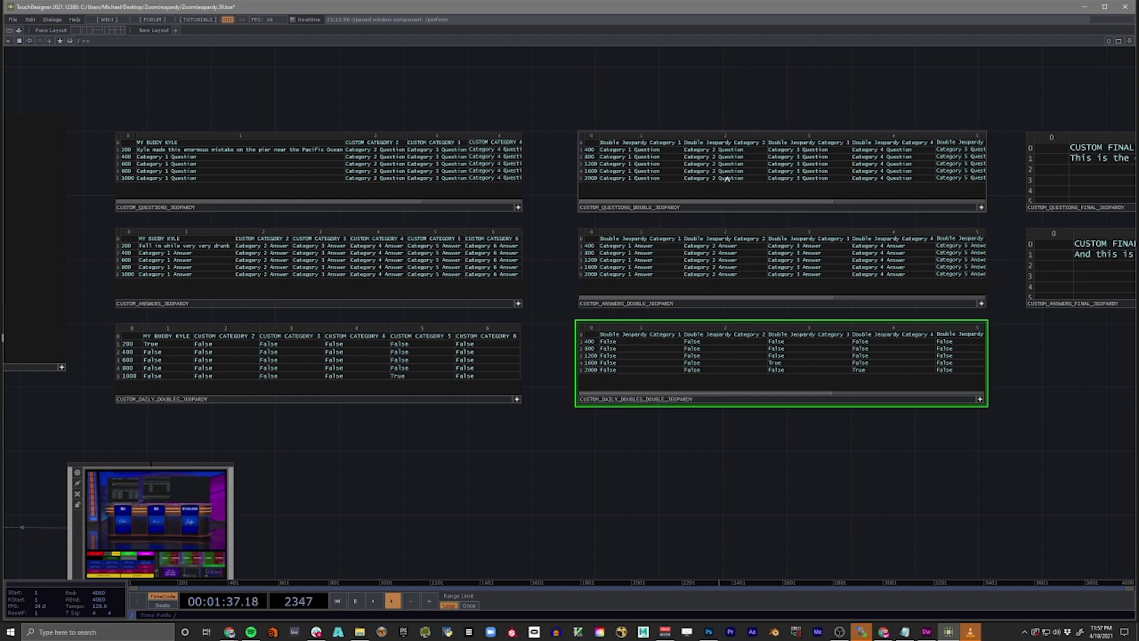
pyautogui.moveTo(302, 155); pyautogui.dragTo(381, 430, button='right')
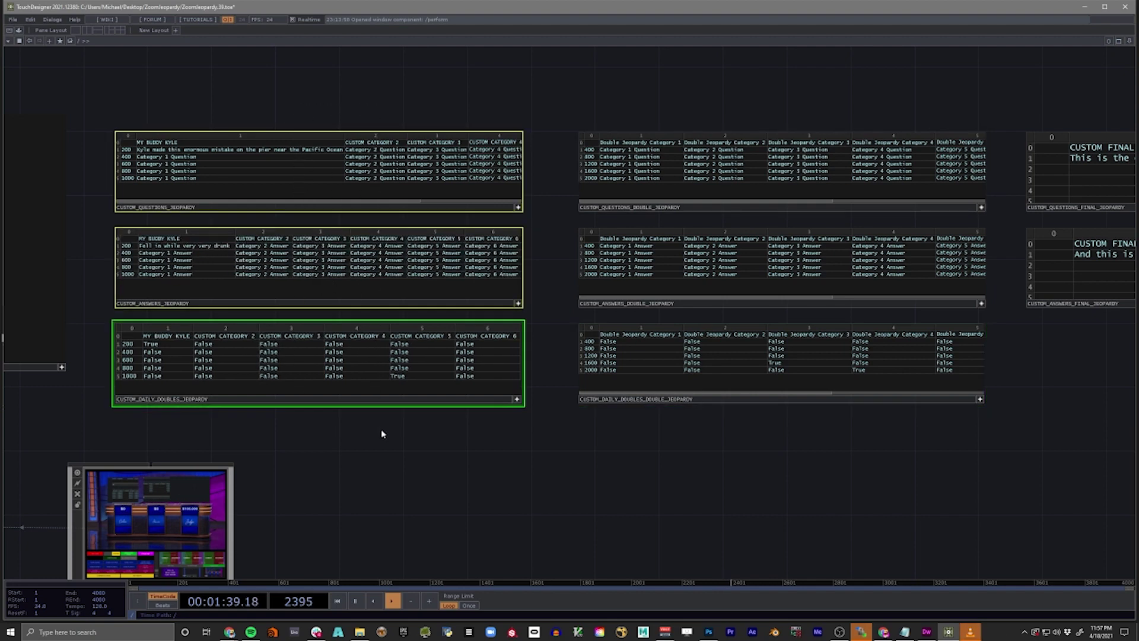
pyautogui.moveTo(767, 114); pyautogui.dragTo(770, 390, button='right')
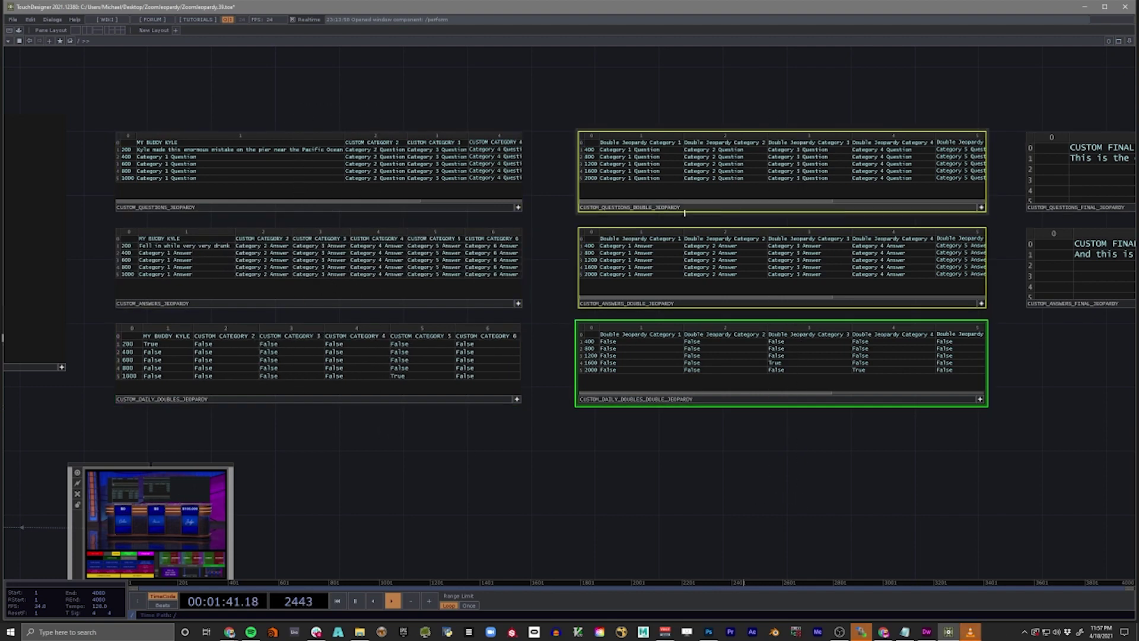
pyautogui.click(841, 310)
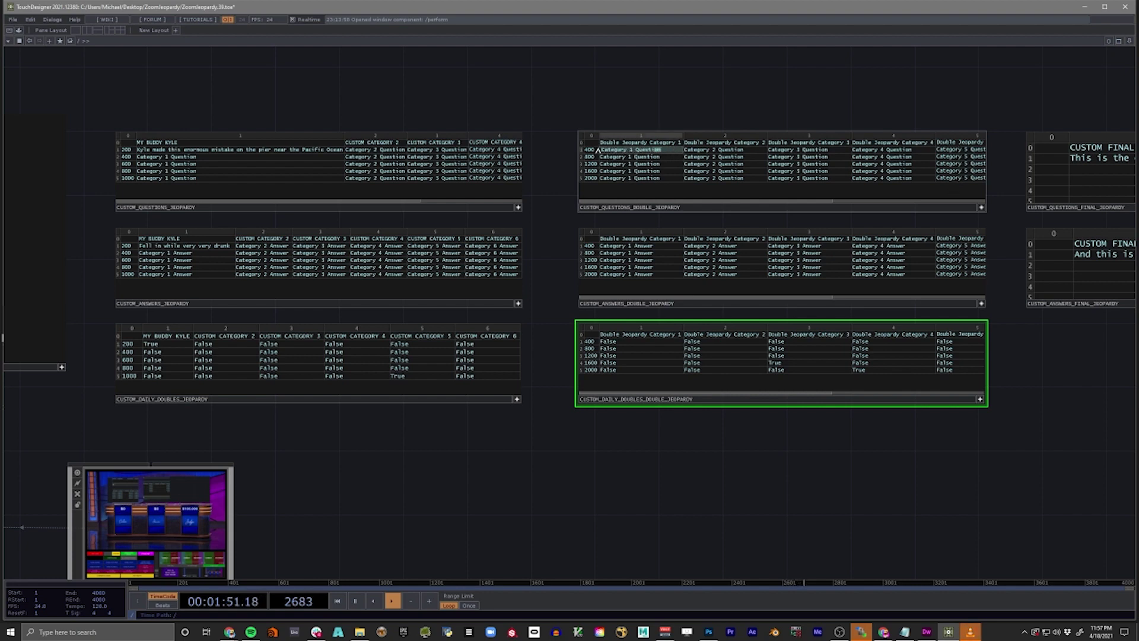
pyautogui.moveTo(704, 77); pyautogui.dragTo(746, 429)
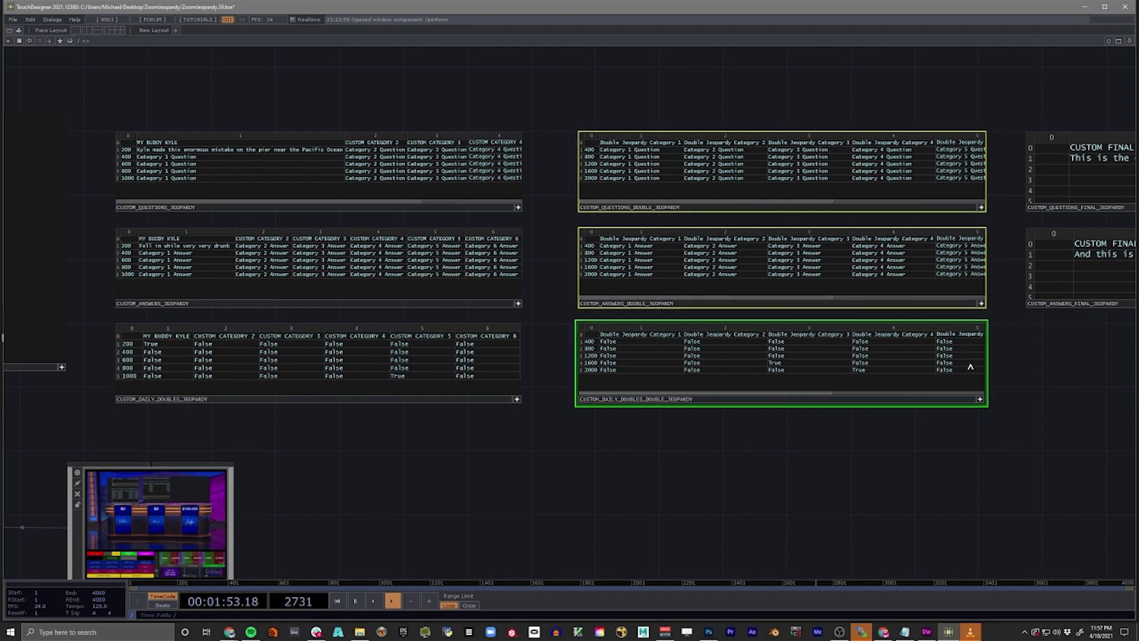
# - Pan to the Final Jeopardy tables, zoom out, and return to perform mode
pyautogui.moveTo(1085, 343); pyautogui.dragTo(801, 378)
pyautogui.moveTo(1051, 398); pyautogui.dragTo(891, 414)
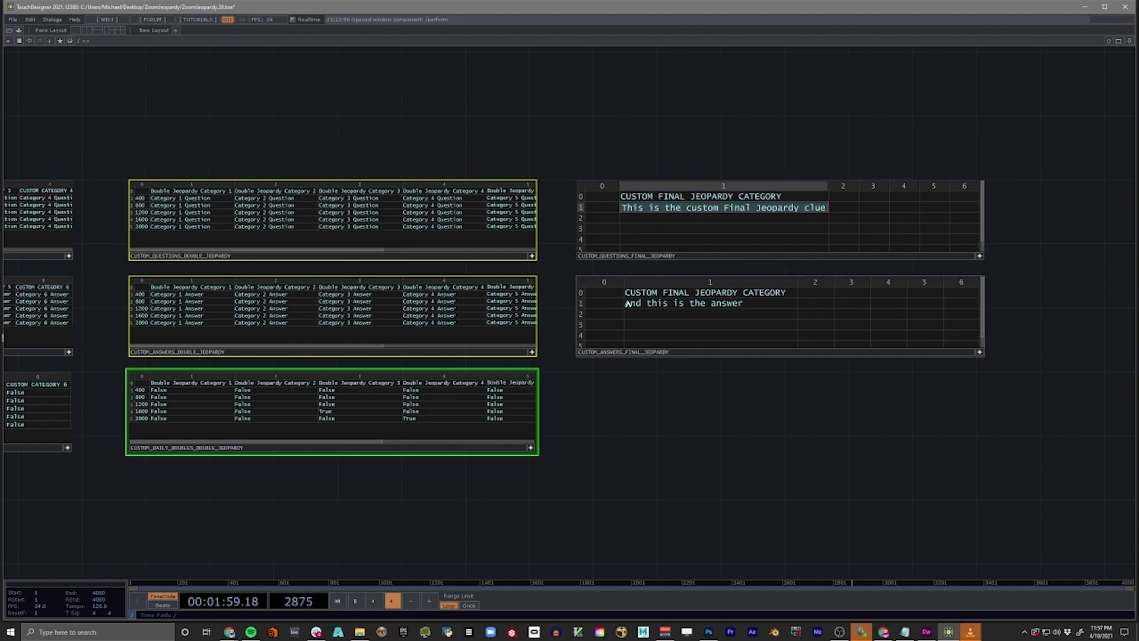
pyautogui.scroll(-6, 758, 452)
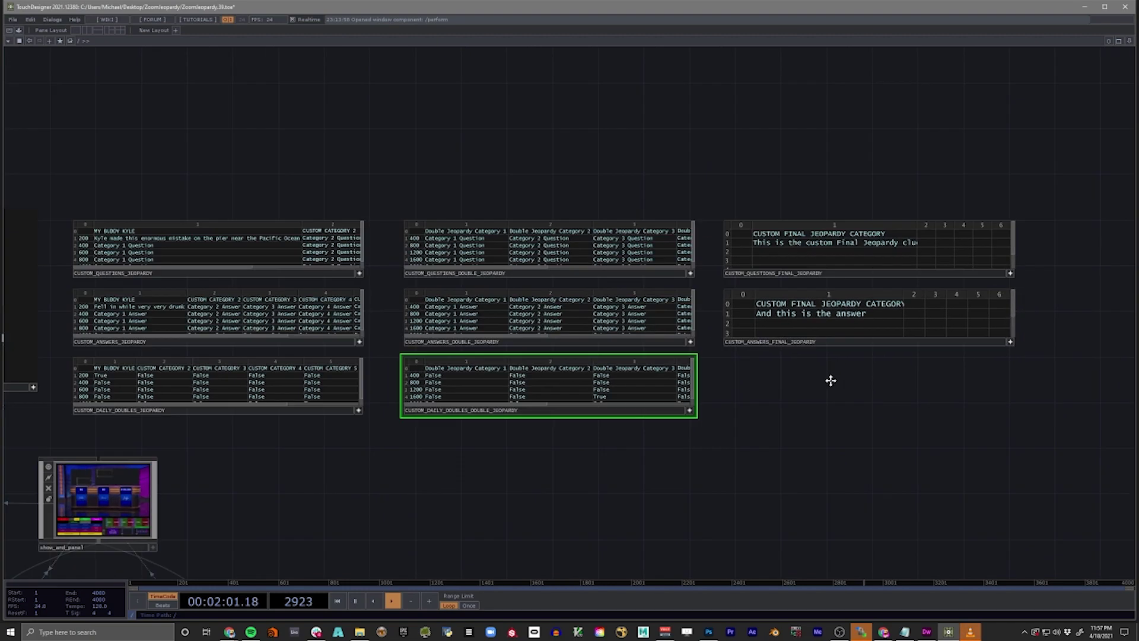
pyautogui.scroll(-2, 551, 428)
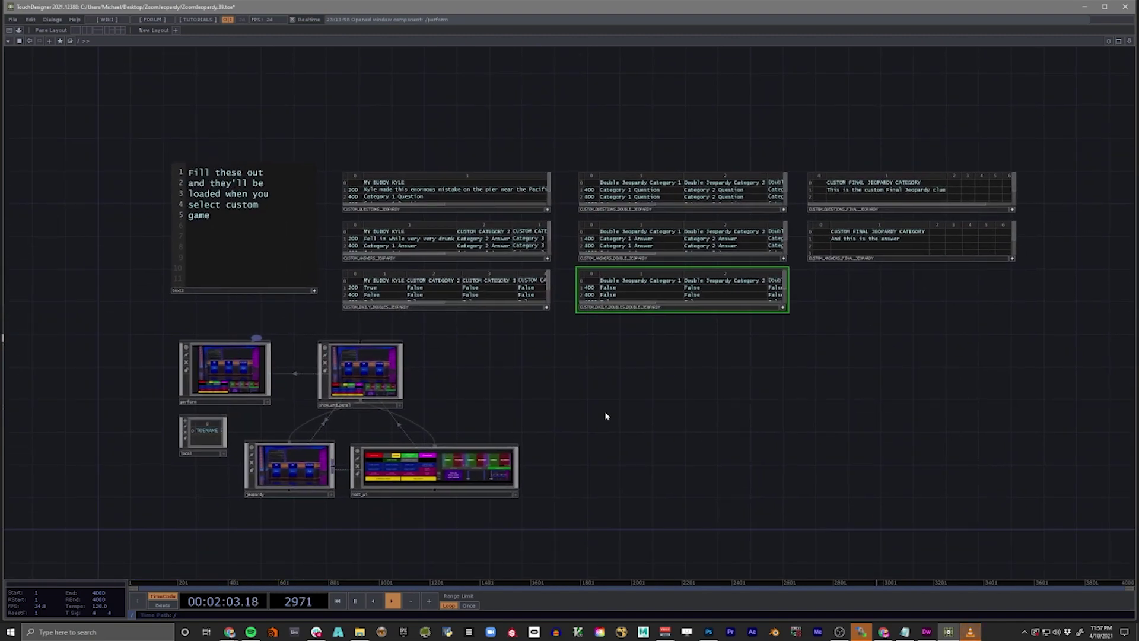
pyautogui.press('F1')
# - Reposition the game window and launch Zoom by searching 'zoom' in Windows
pyautogui.moveTo(433, 94); pyautogui.dragTo(548, 47)
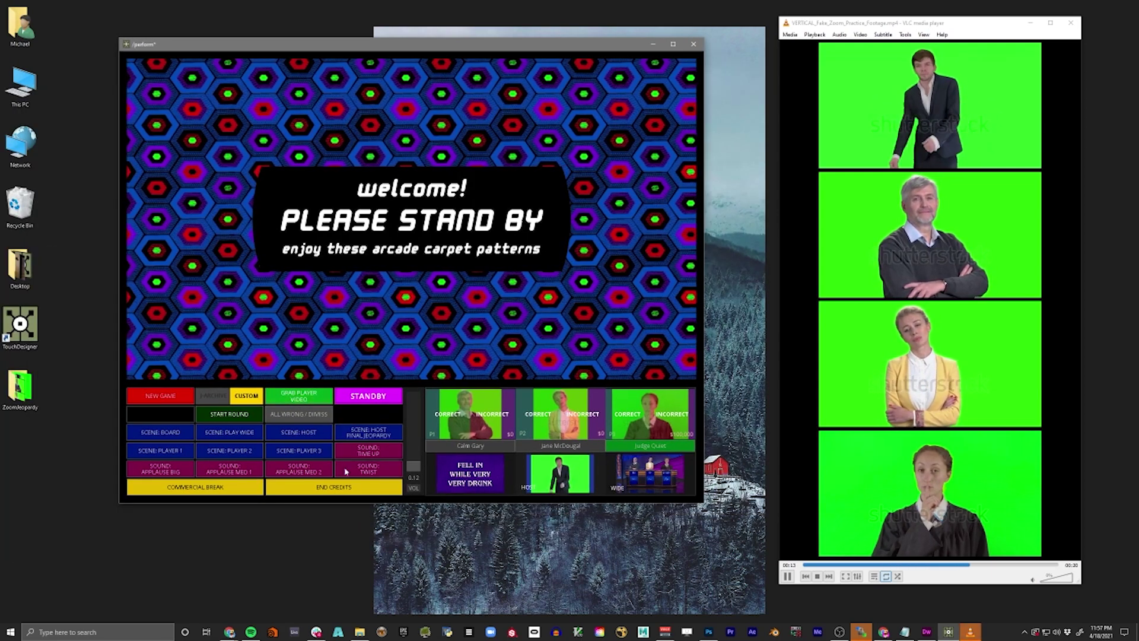
pyautogui.click(135, 636)
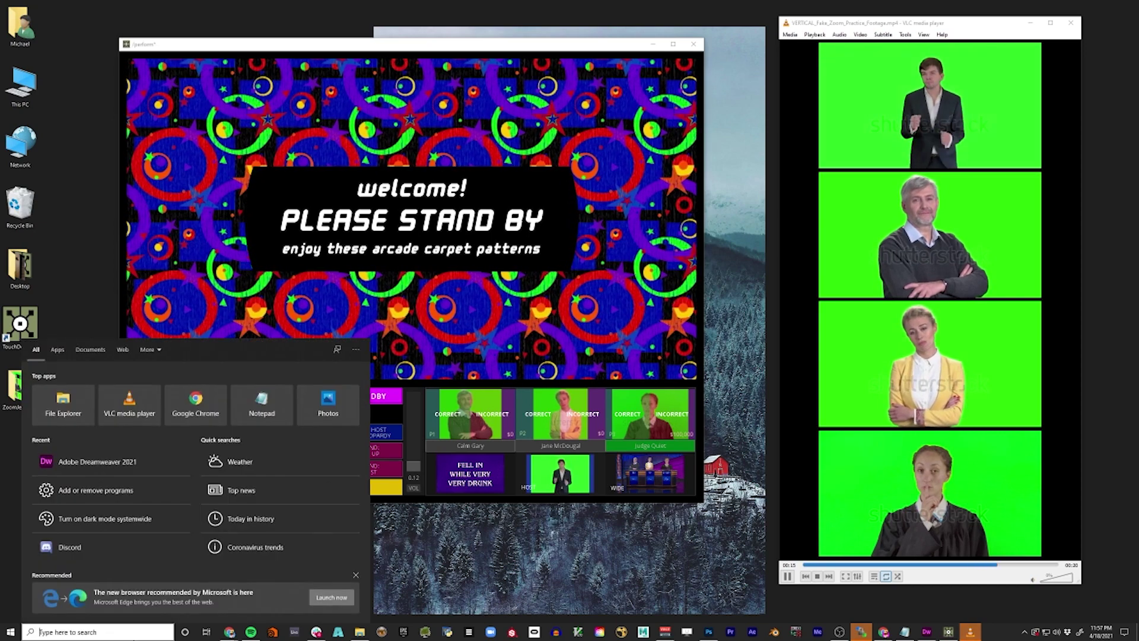
pyautogui.write('zoom')
pyautogui.press('Return')
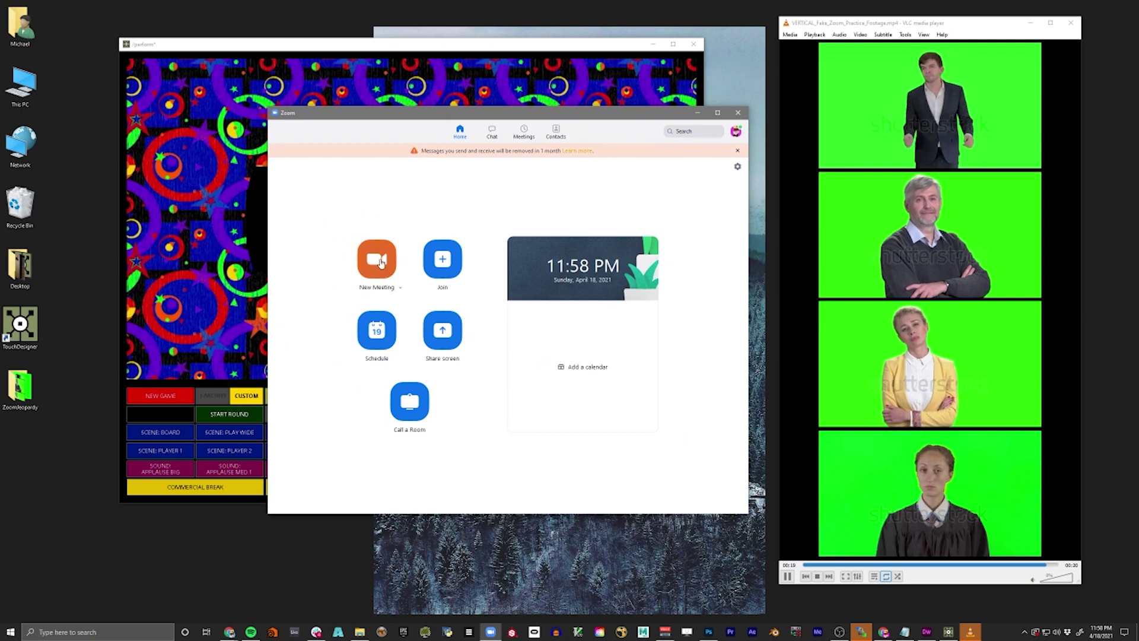
# - Start a new Zoom meeting with computer audio and spread out the meeting and video windows
pyautogui.click(380, 261)
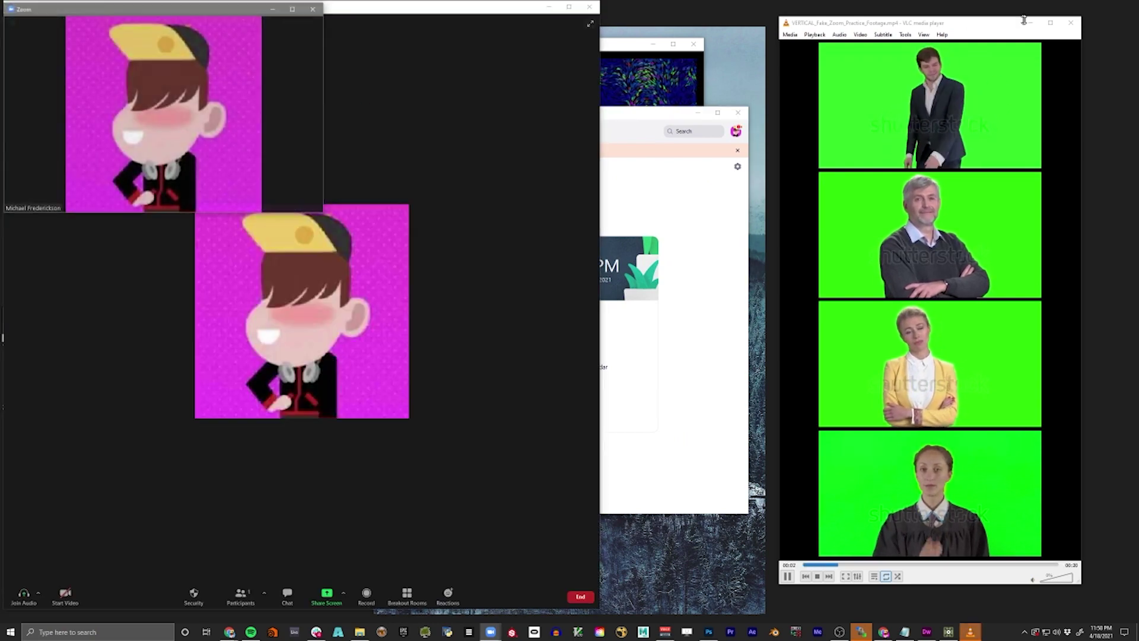
pyautogui.click(1072, 25)
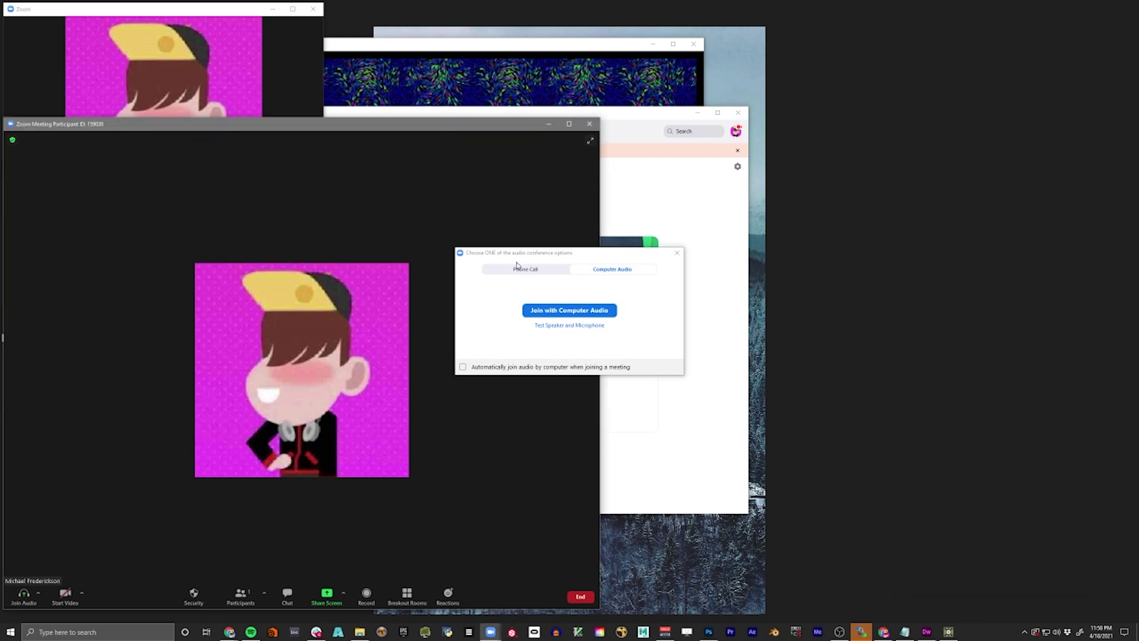
pyautogui.click(570, 309)
pyautogui.moveTo(433, 124); pyautogui.dragTo(938, 75)
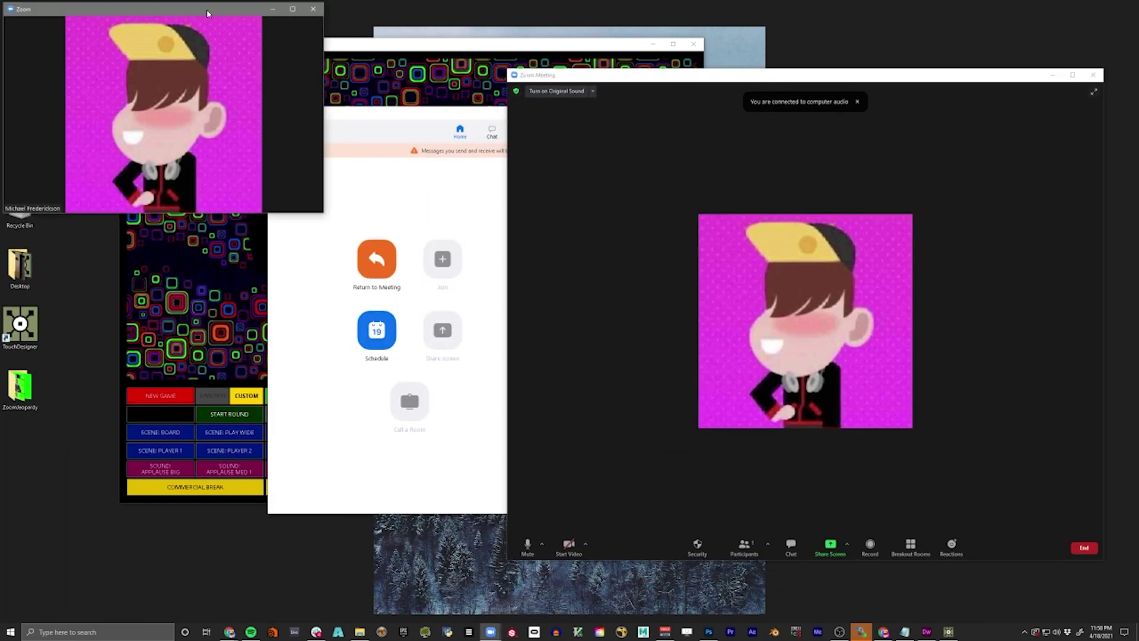
pyautogui.moveTo(225, 20); pyautogui.dragTo(386, 223)
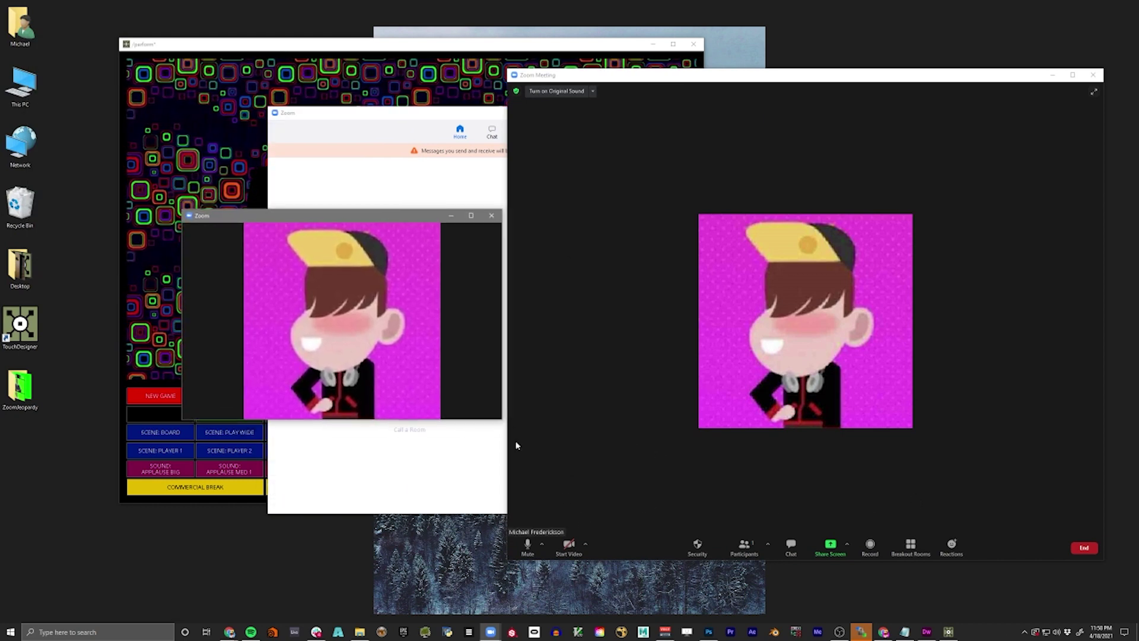
pyautogui.moveTo(578, 84); pyautogui.dragTo(581, 81)
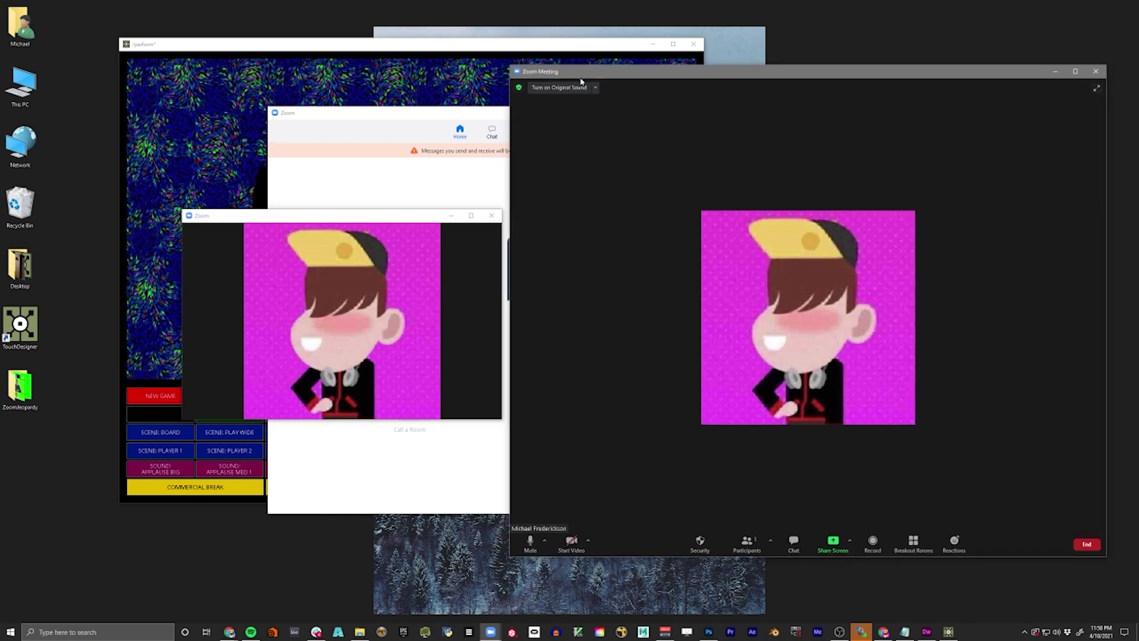
# - Resize the small video window to the upper right and move the meeting window up the screen
pyautogui.click(336, 121)
pyautogui.click(738, 168)
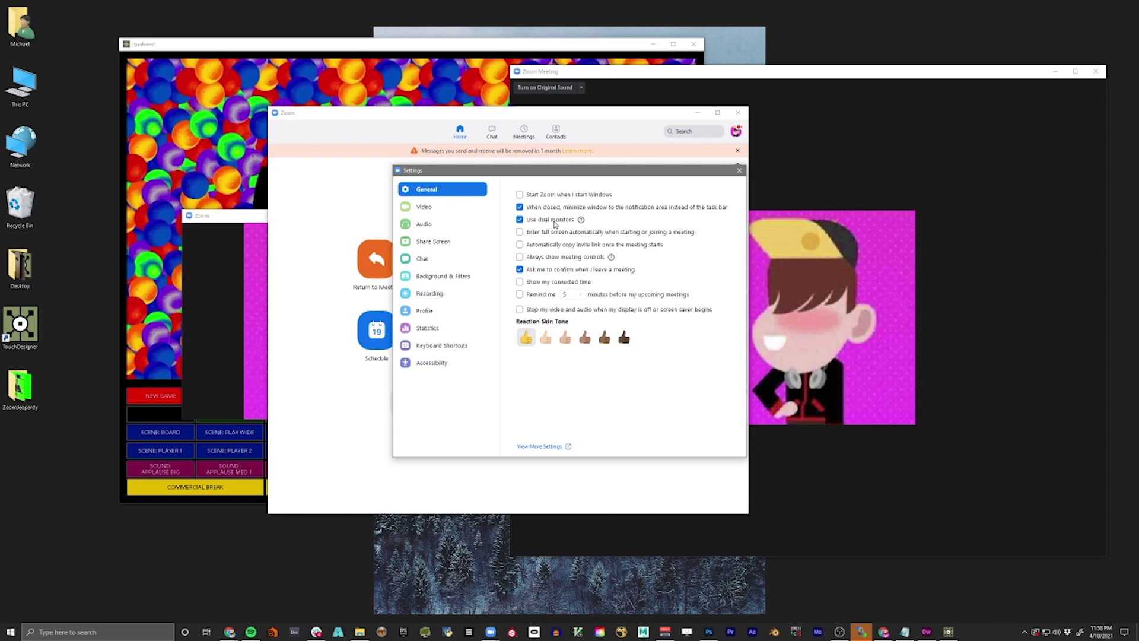
pyautogui.click(739, 170)
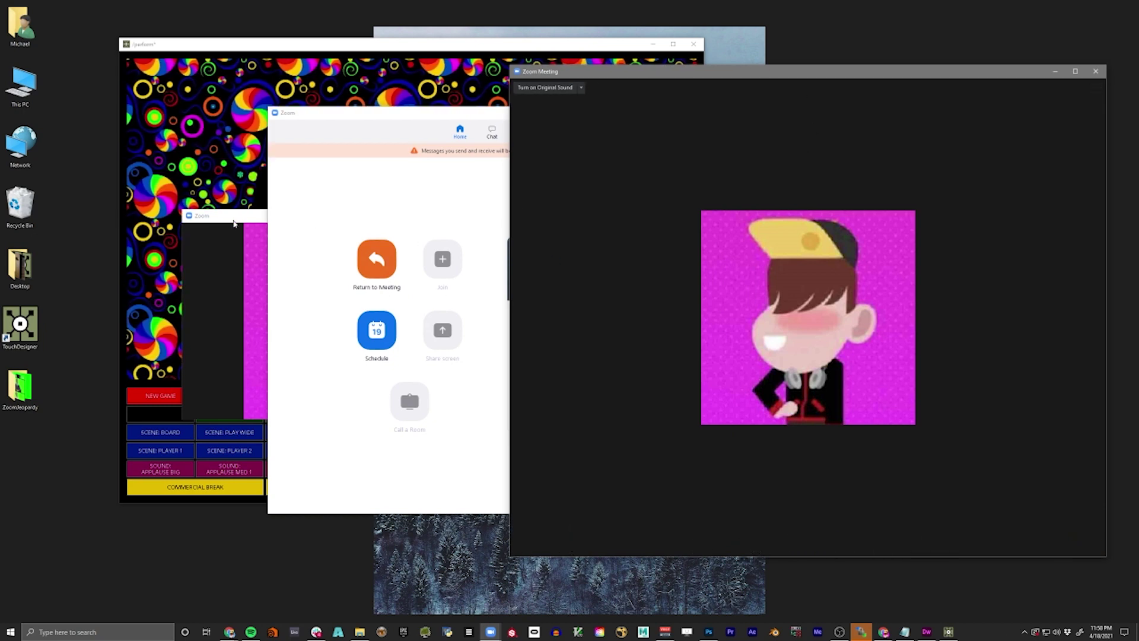
pyautogui.moveTo(238, 219); pyautogui.dragTo(240, 203)
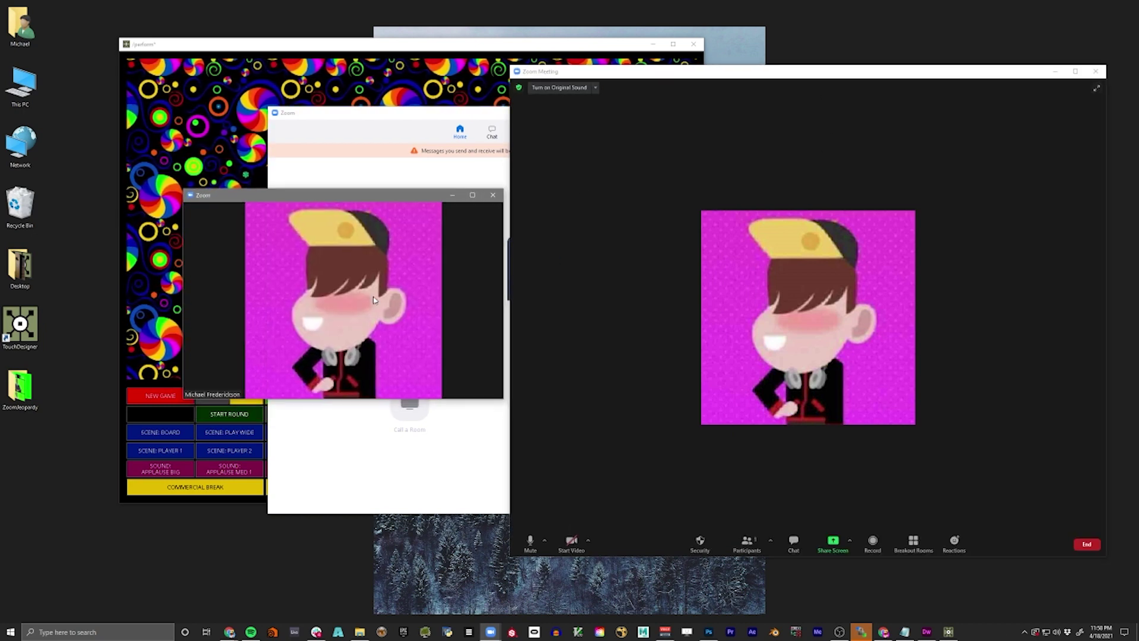
pyautogui.moveTo(503, 398); pyautogui.dragTo(500, 539)
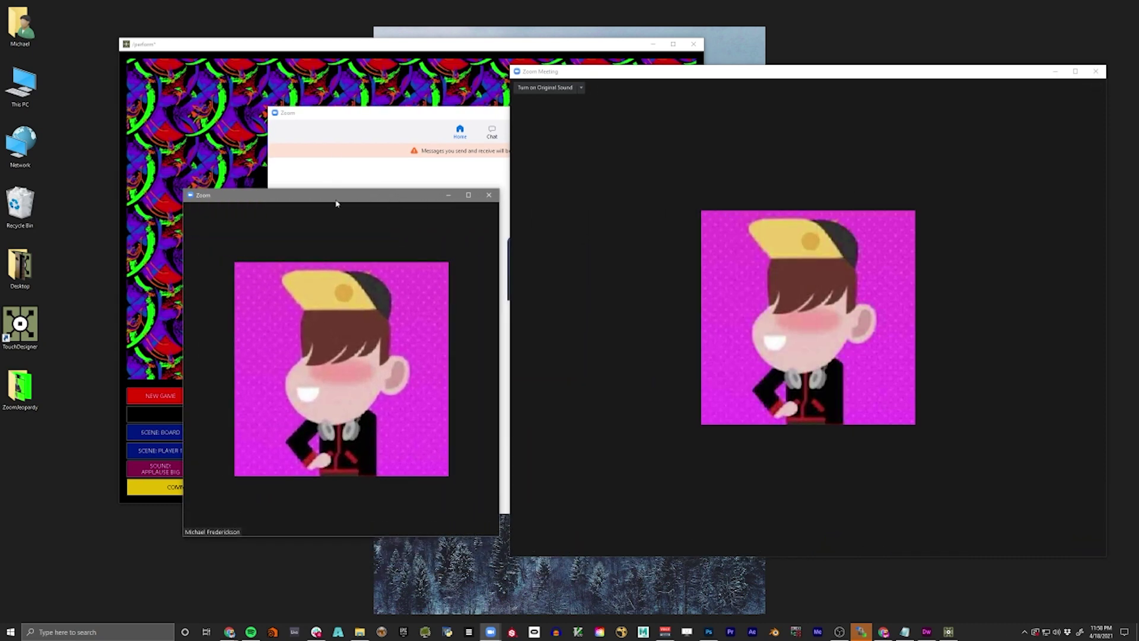
pyautogui.moveTo(335, 200); pyautogui.dragTo(862, 51)
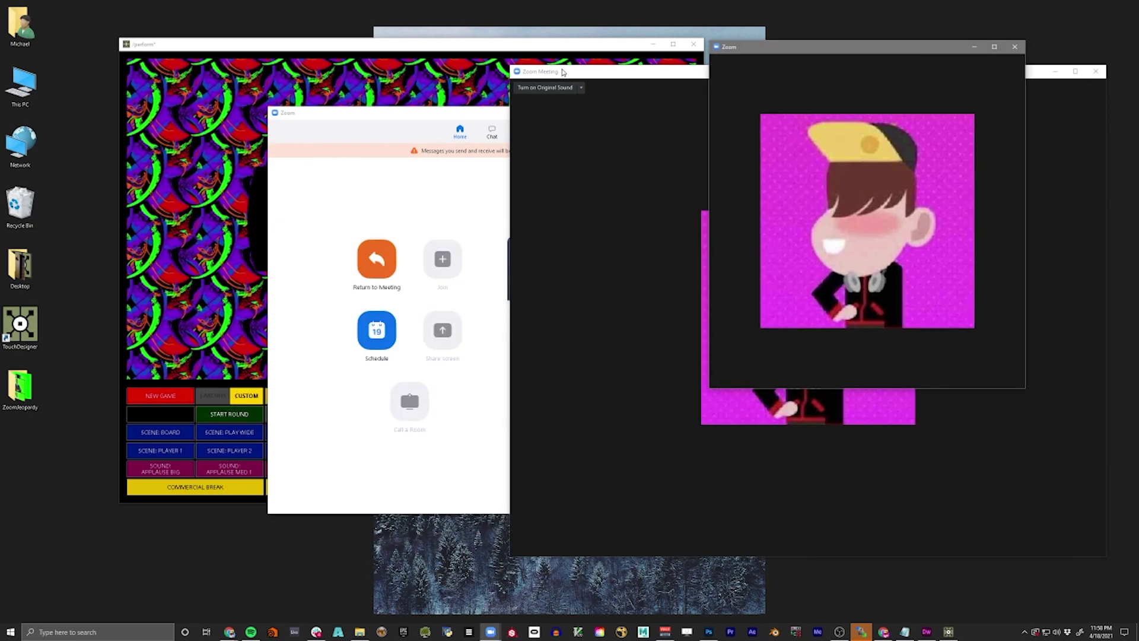
pyautogui.moveTo(564, 71); pyautogui.dragTo(399, 290)
pyautogui.click(696, 114)
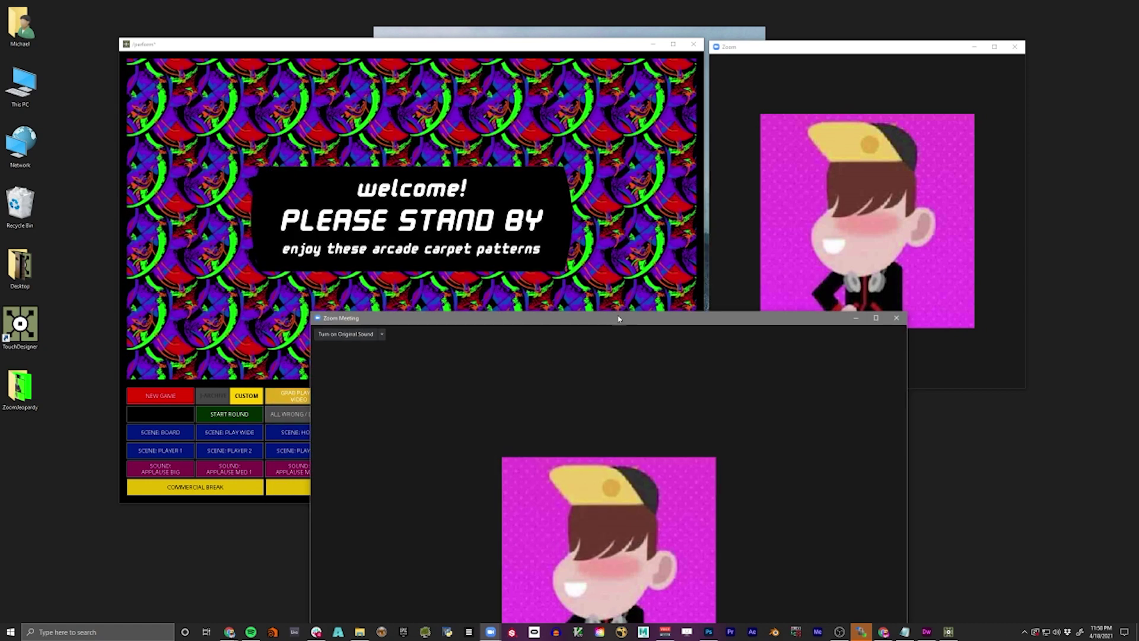
pyautogui.moveTo(618, 318); pyautogui.dragTo(557, 316)
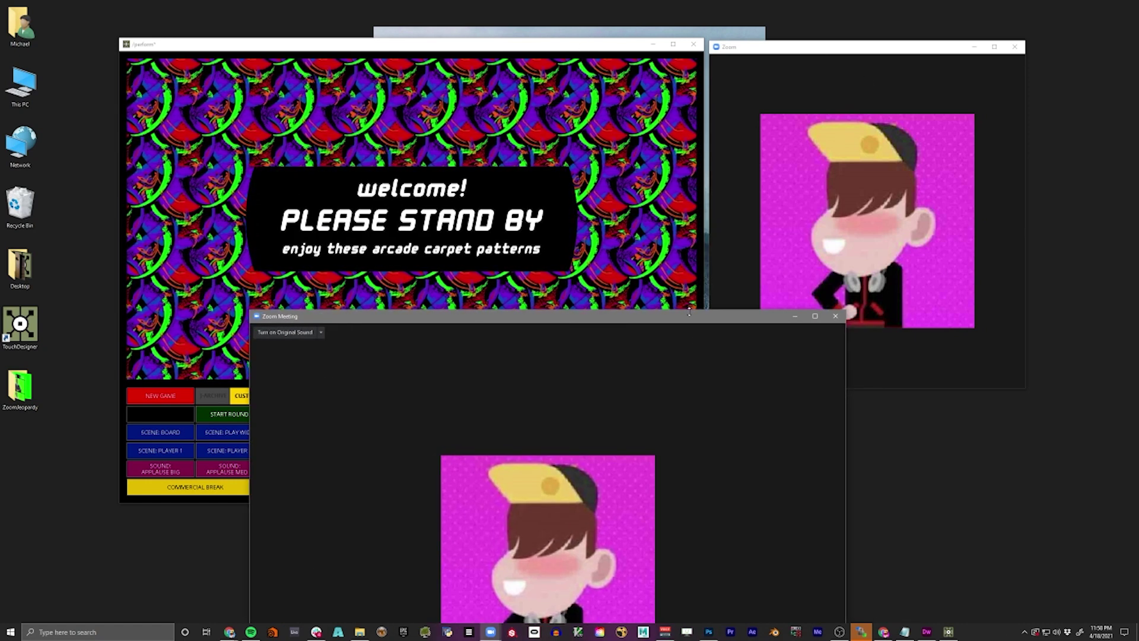
pyautogui.moveTo(679, 323); pyautogui.dragTo(788, 92)
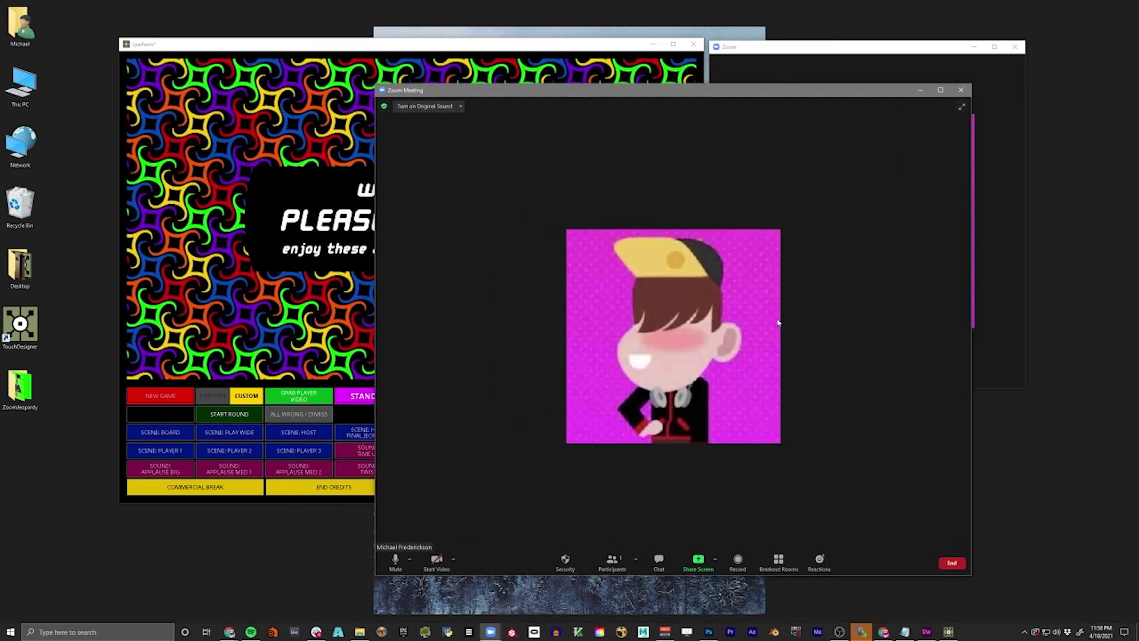
# - Share a Portion of Screen with Share sound and Optimize for video clip enabled
pyautogui.click(699, 561)
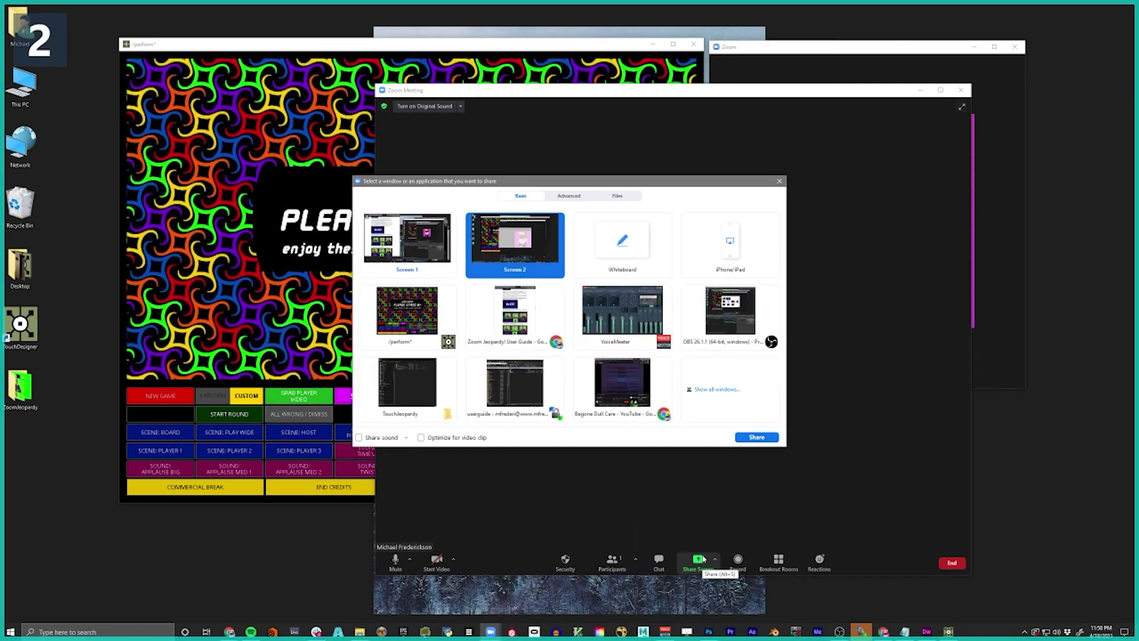
pyautogui.click(569, 196)
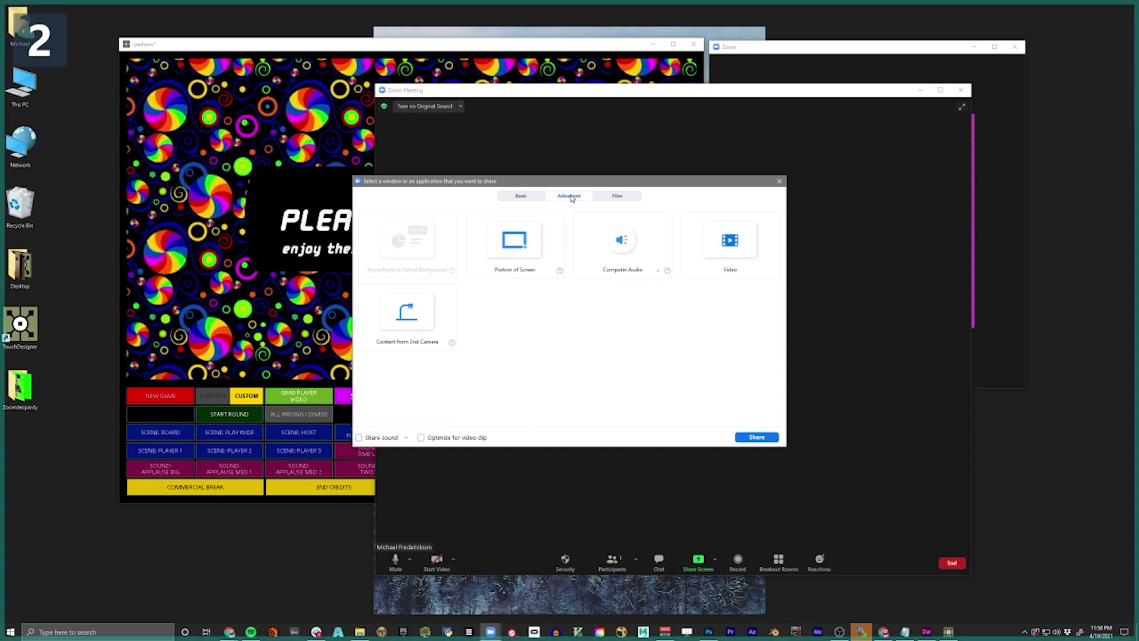
pyautogui.click(513, 244)
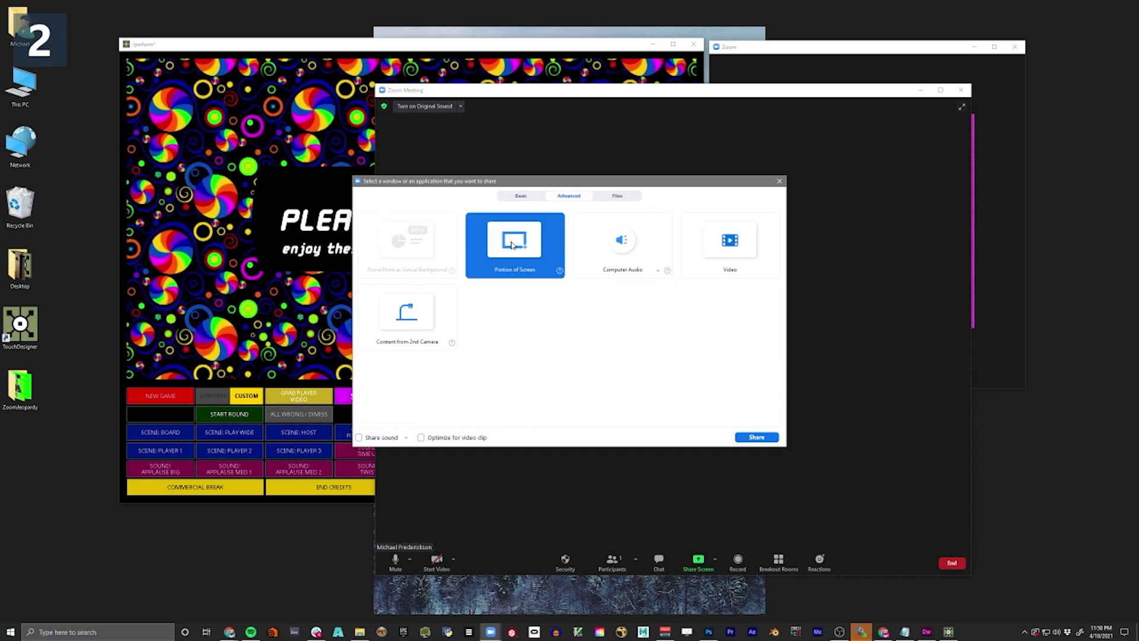
pyautogui.click(359, 437)
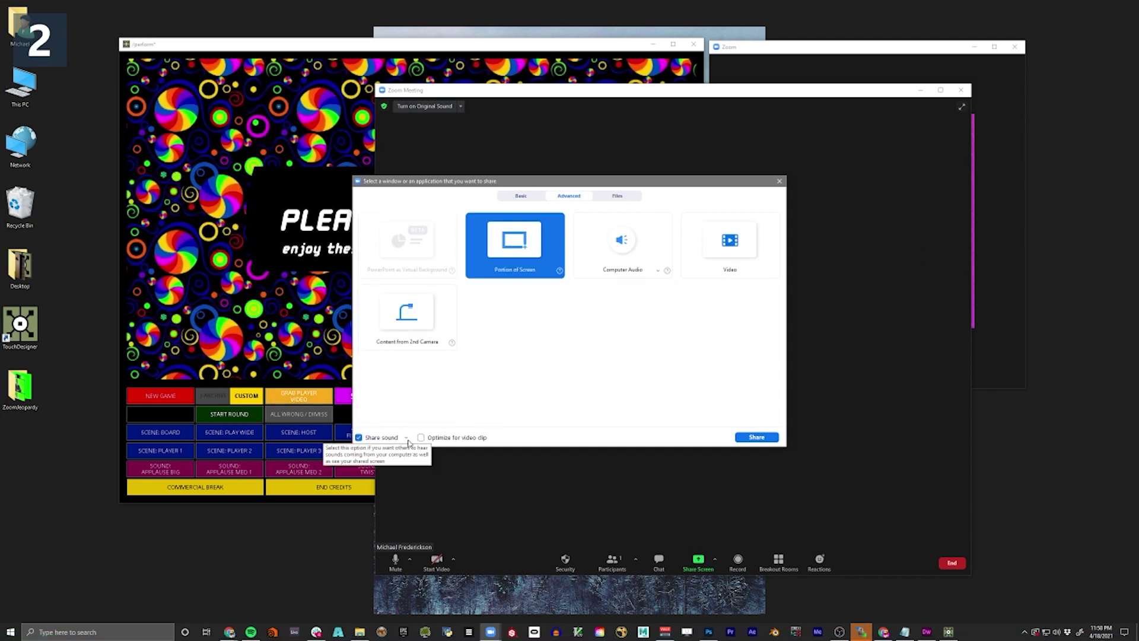
pyautogui.click(469, 437)
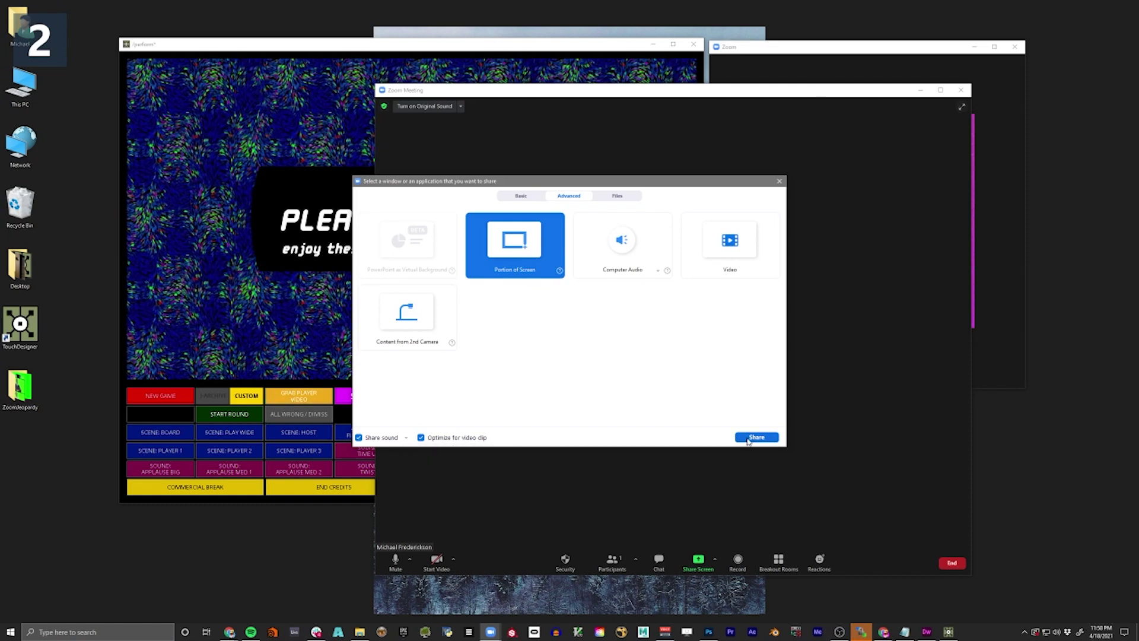
pyautogui.click(756, 436)
# - Fit the green share frame around the game output, then stop and restart the portion share
pyautogui.moveTo(620, 54); pyautogui.dragTo(545, 48)
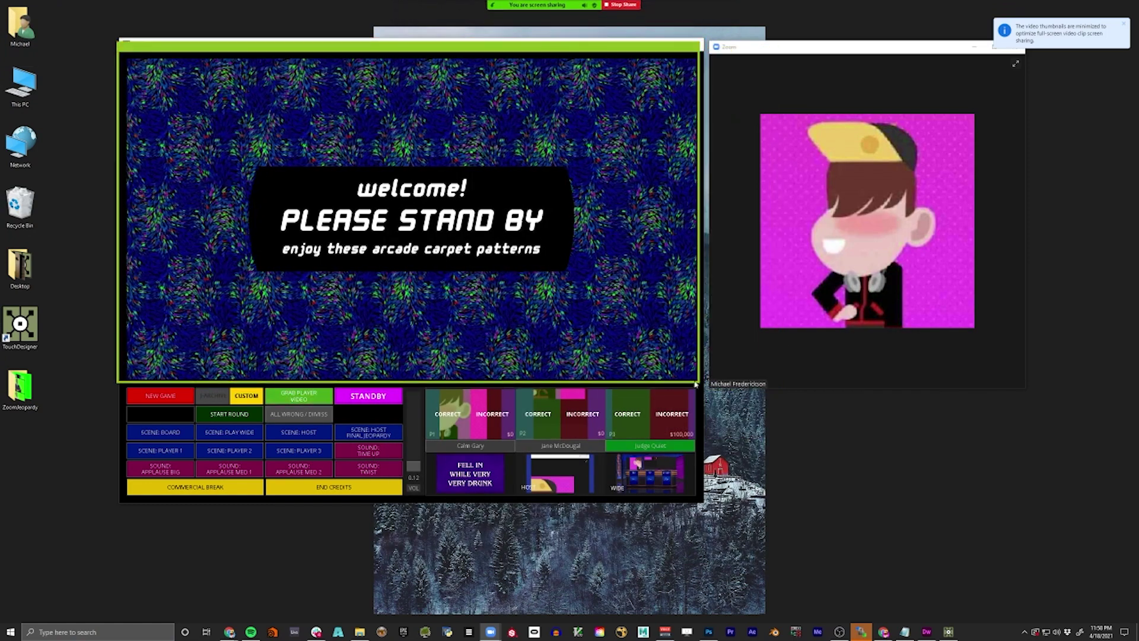
pyautogui.moveTo(719, 327); pyautogui.dragTo(705, 386)
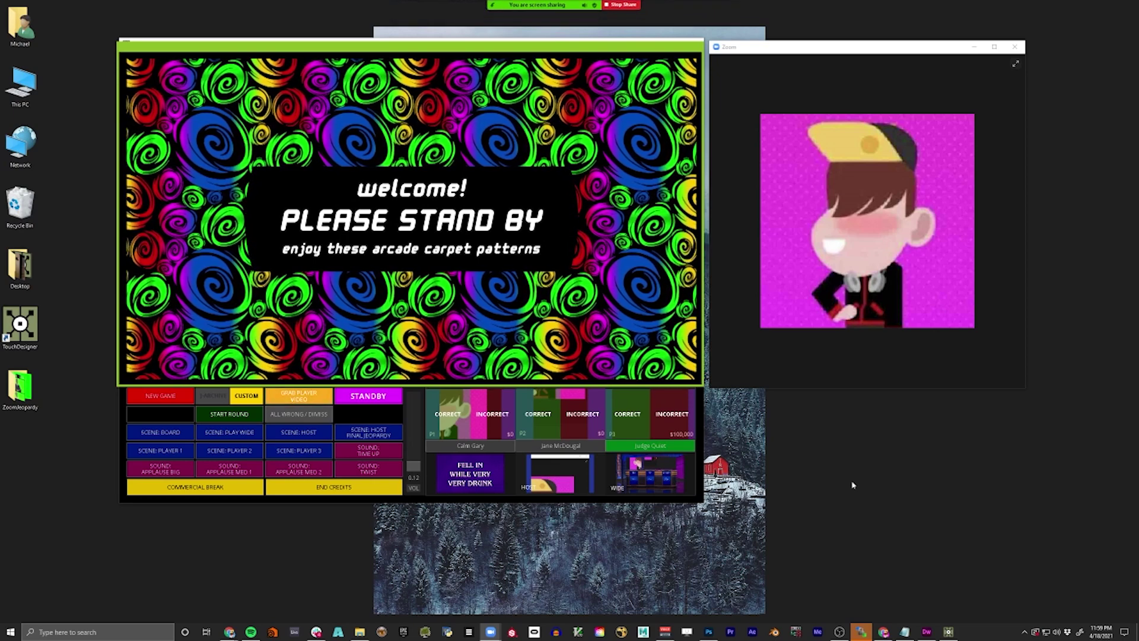
pyautogui.moveTo(824, 41); pyautogui.dragTo(849, 50)
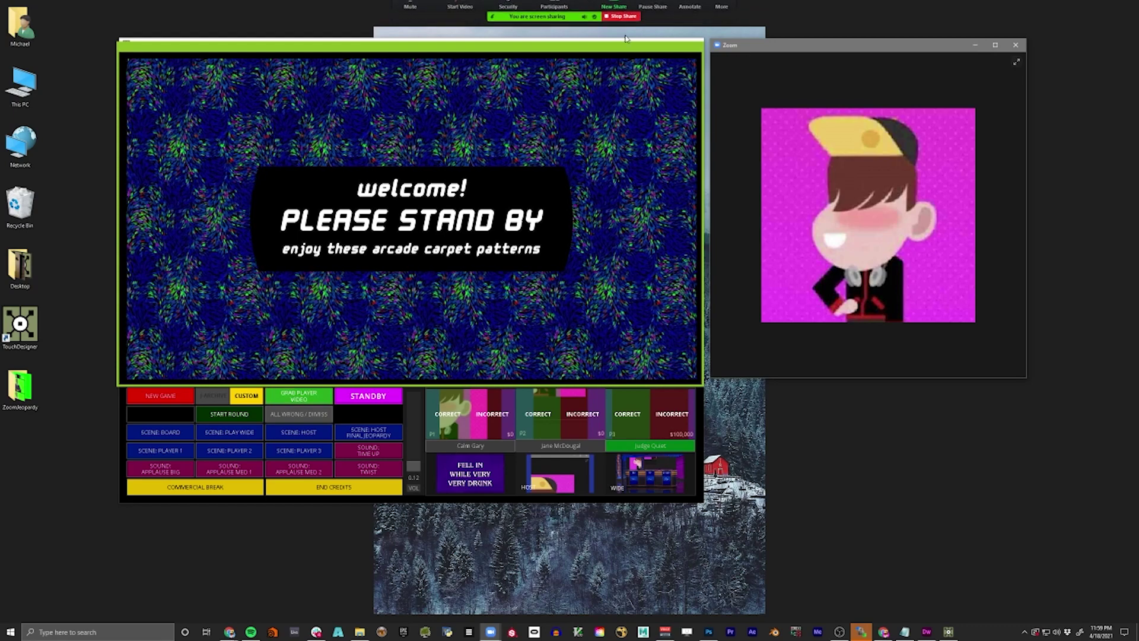
pyautogui.click(622, 16)
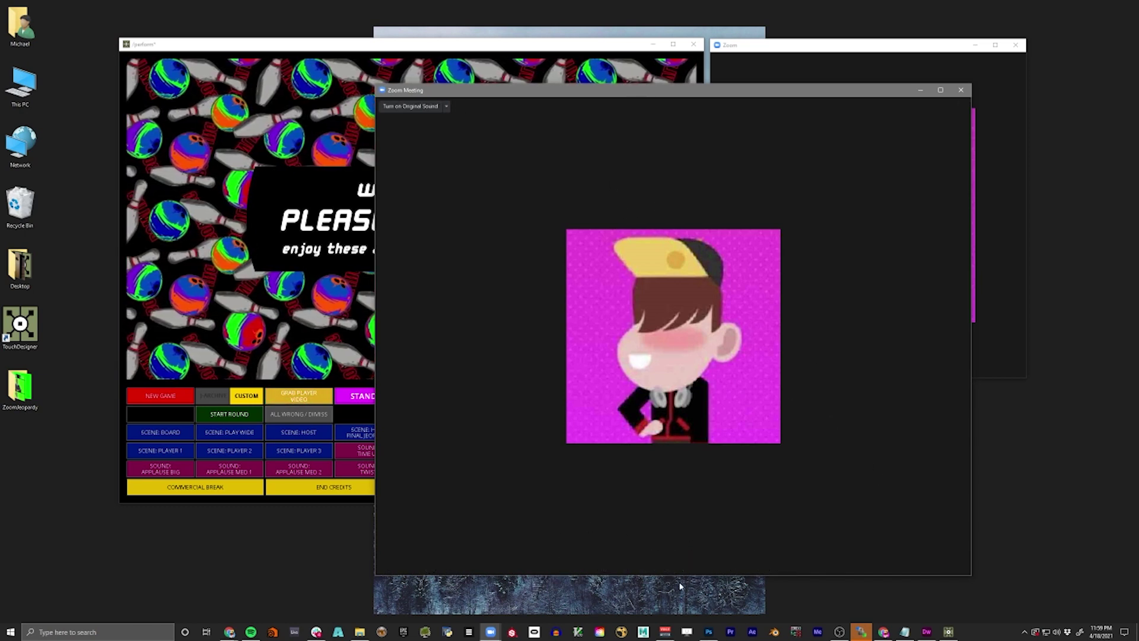
pyautogui.click(697, 561)
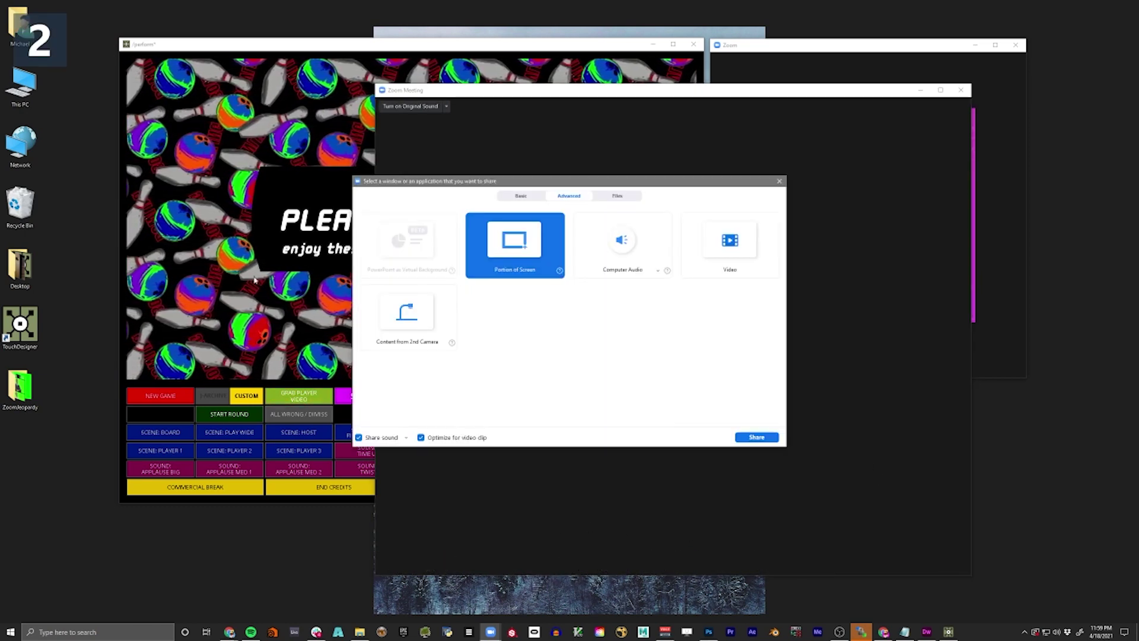
pyautogui.click(762, 435)
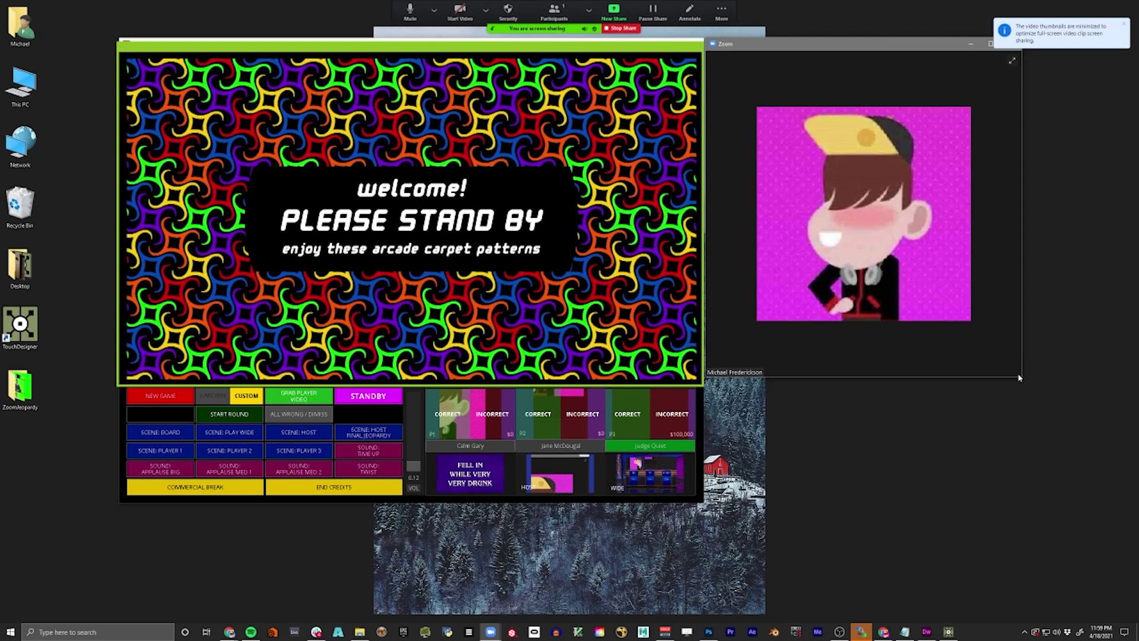
# - Enlarge the host's Zoom video, select player 1, and enter the player's new name
pyautogui.moveTo(1019, 378); pyautogui.dragTo(1055, 408)
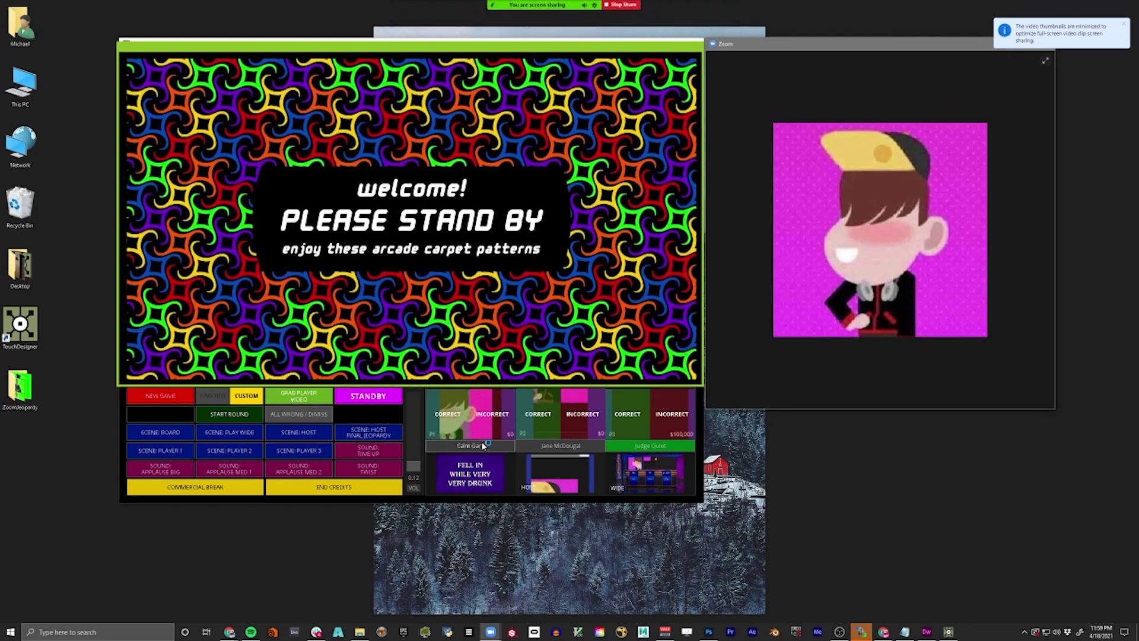
pyautogui.click(303, 397)
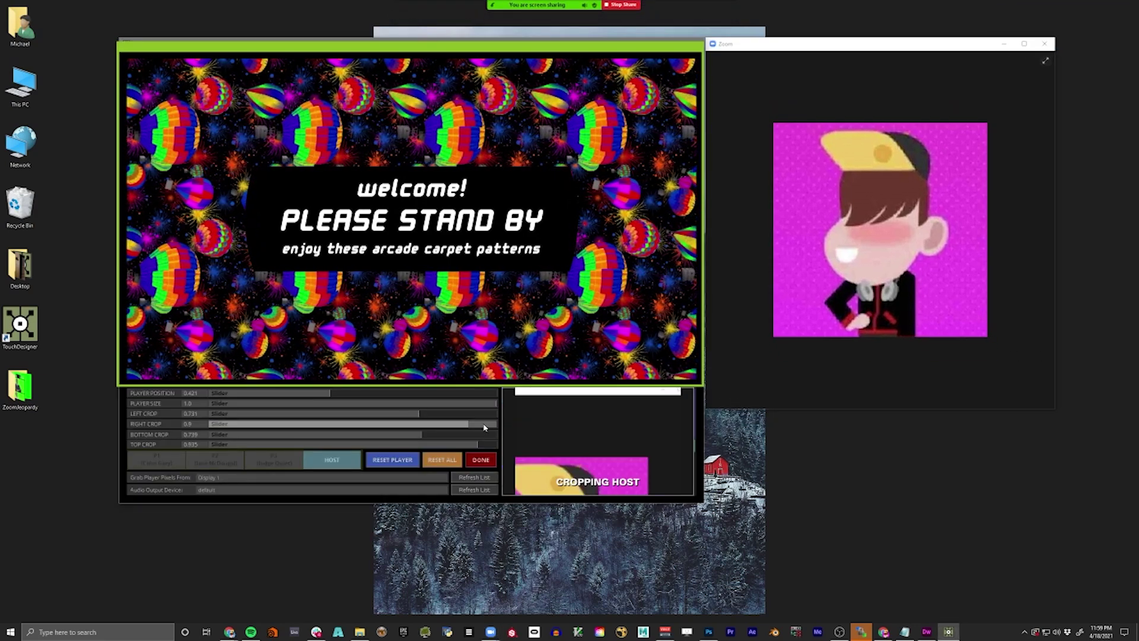
pyautogui.click(158, 459)
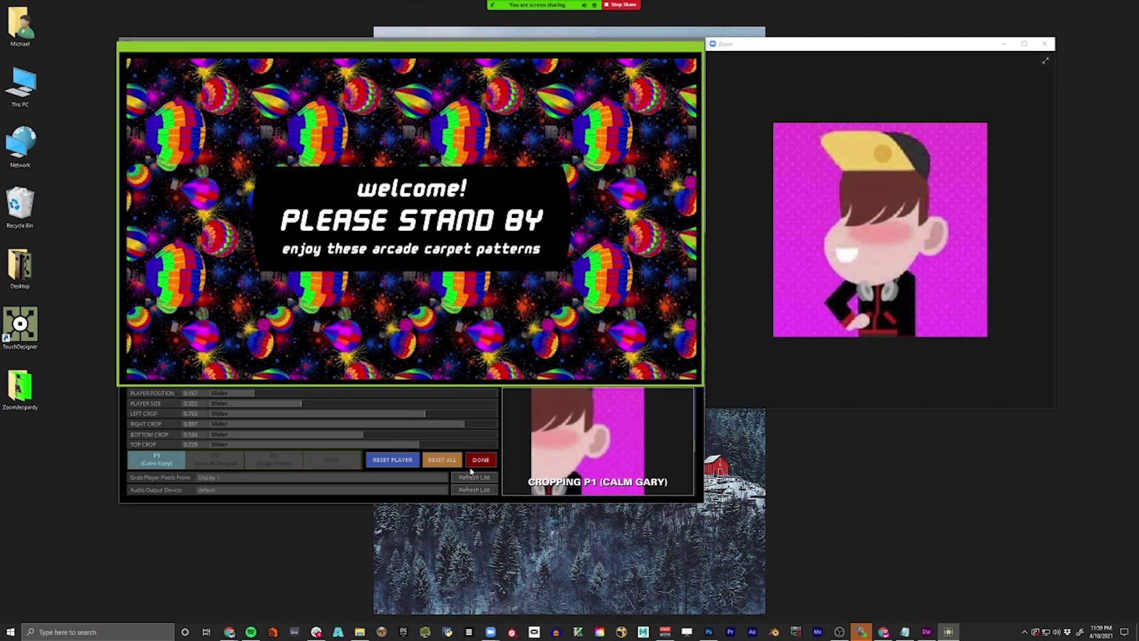
pyautogui.click(478, 461)
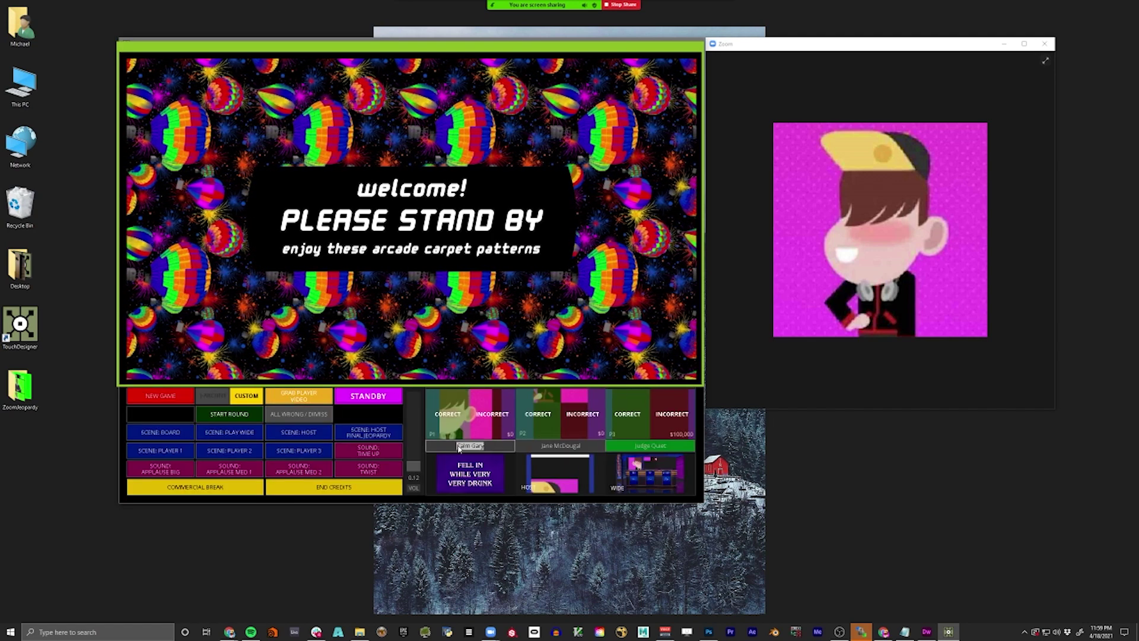
pyautogui.write('mtf')
pyautogui.press('Return')
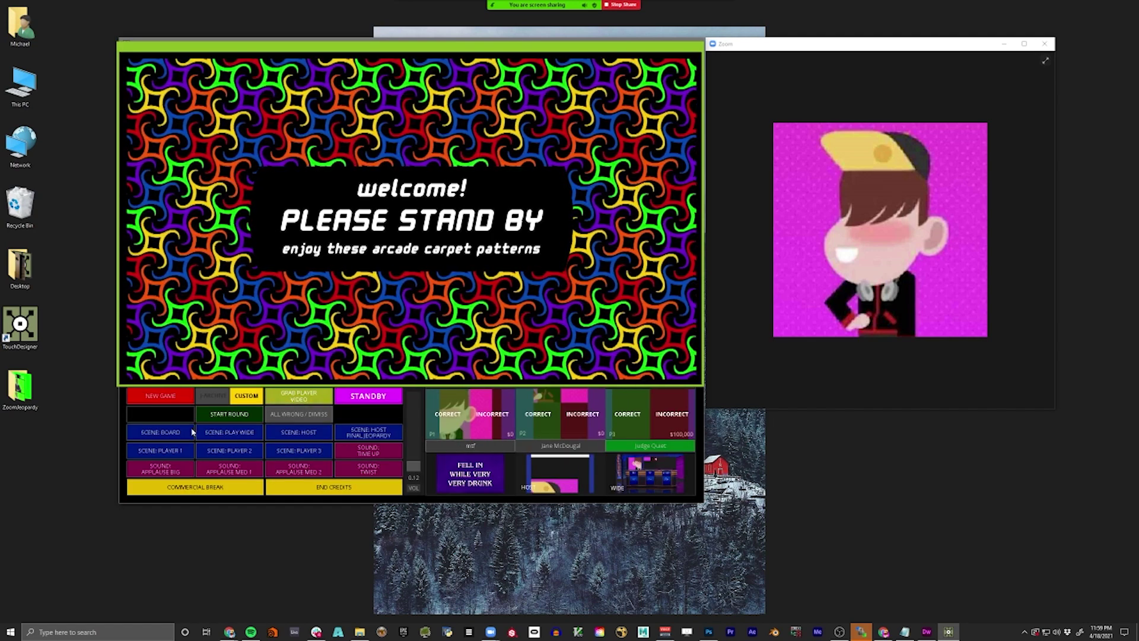
# - Reset player 1's crop, trim the video's left, right and top edges, then show the wide players scene
pyautogui.click(299, 396)
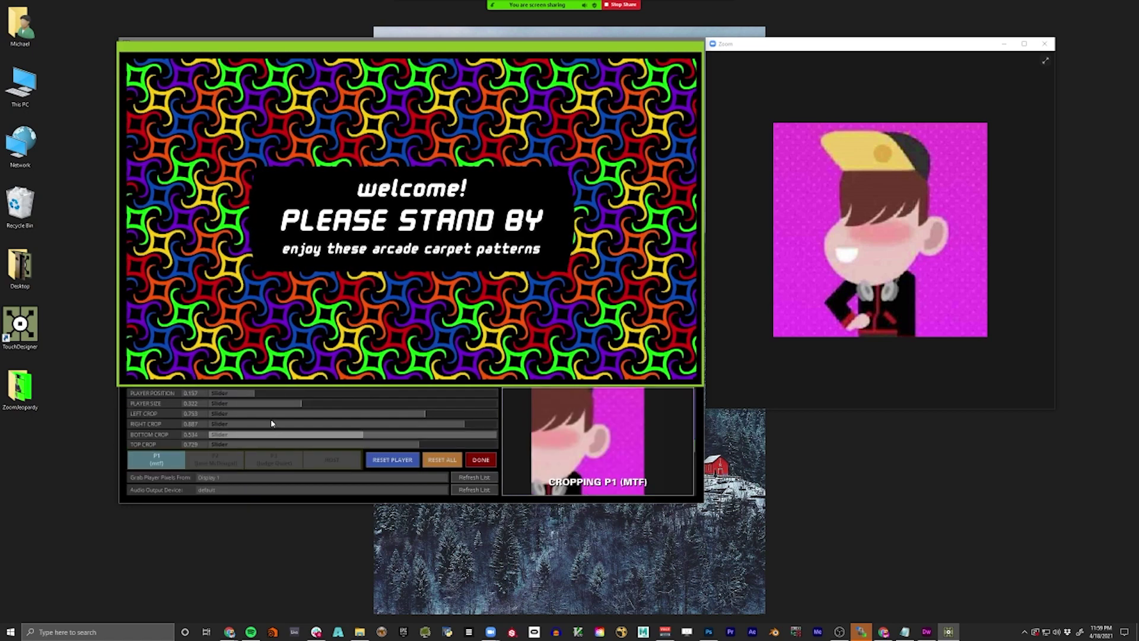
pyautogui.click(388, 462)
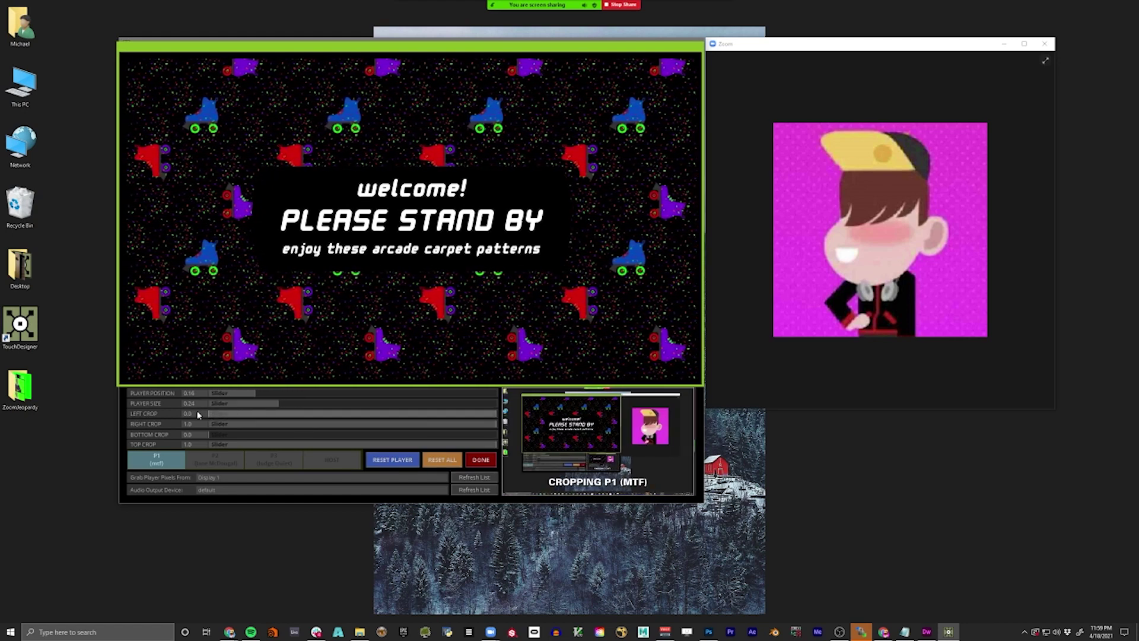
pyautogui.moveTo(198, 415); pyautogui.dragTo(406, 416)
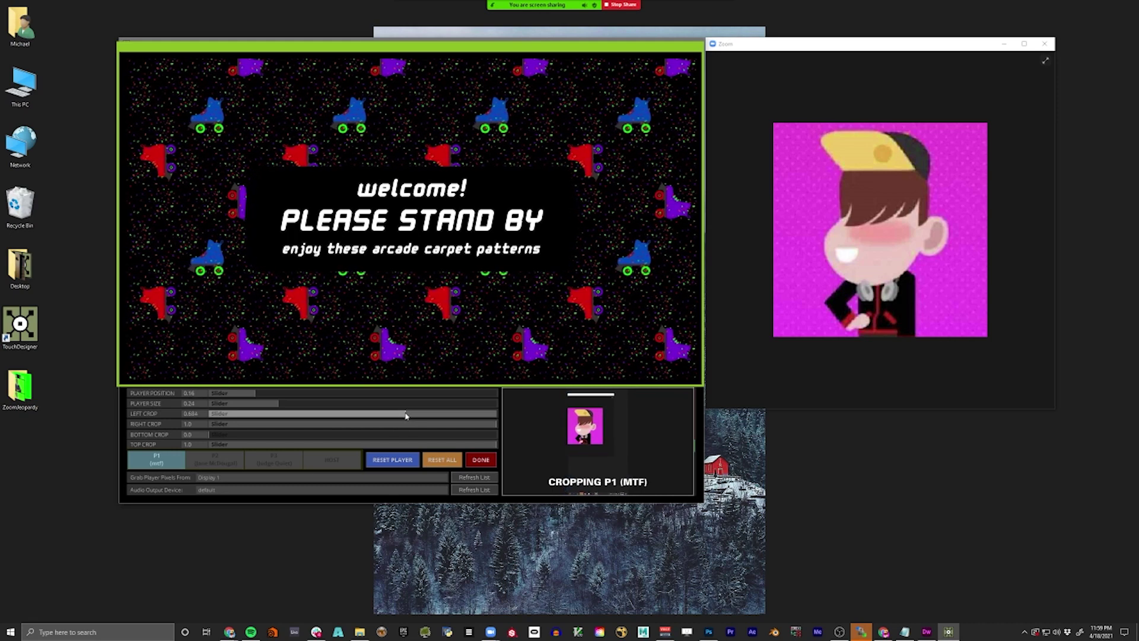
pyautogui.moveTo(472, 428); pyautogui.dragTo(347, 437)
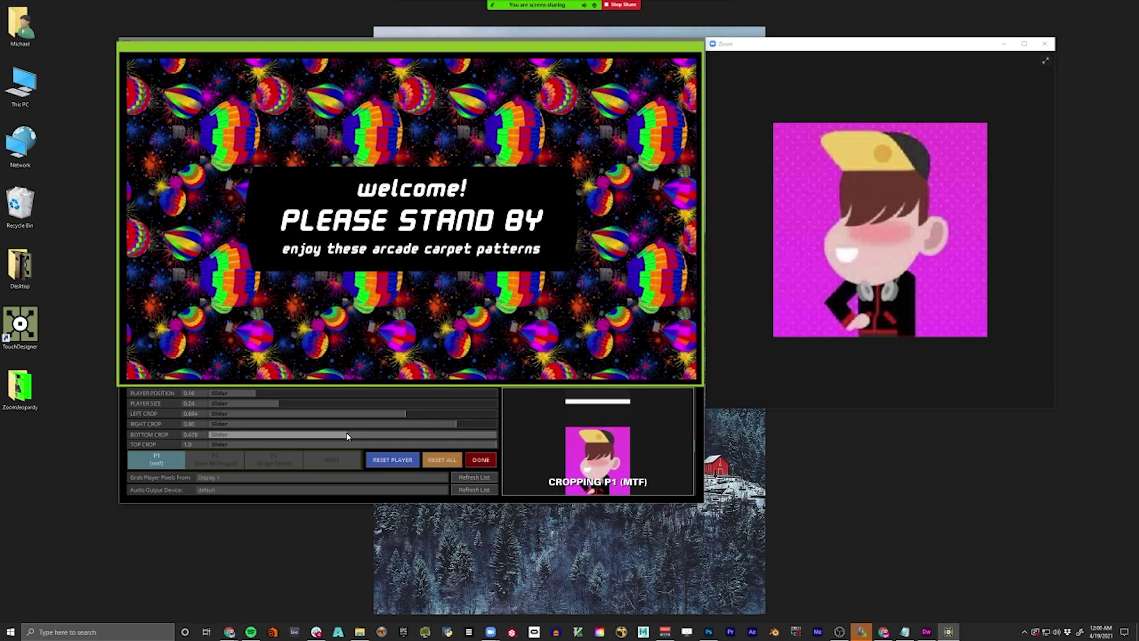
pyautogui.moveTo(455, 446); pyautogui.dragTo(441, 445)
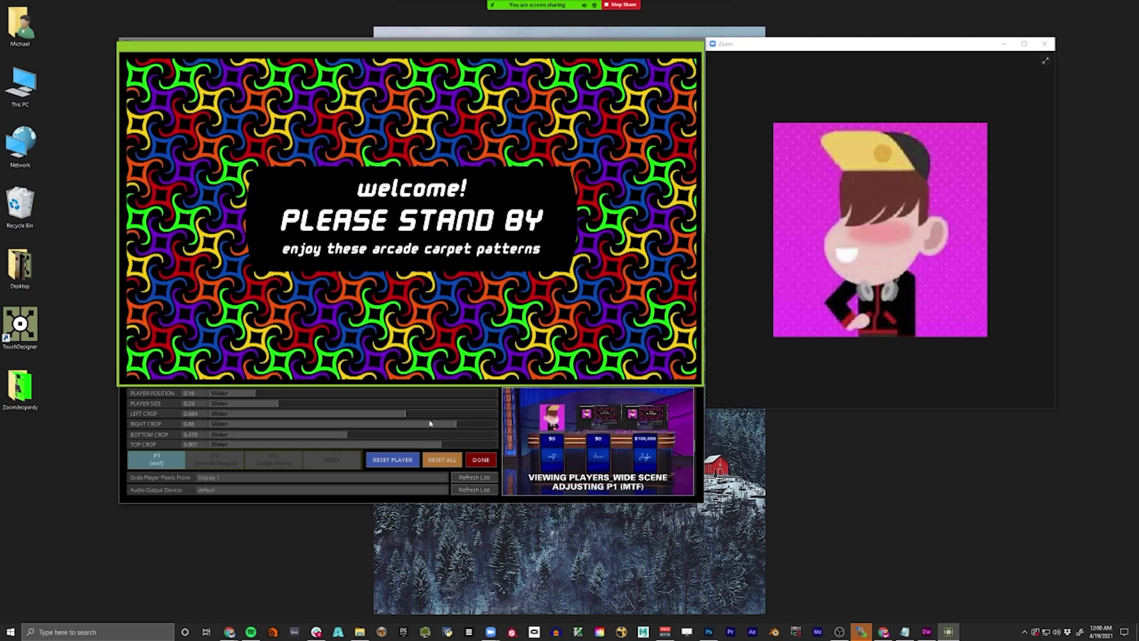
pyautogui.click(480, 459)
pyautogui.click(243, 433)
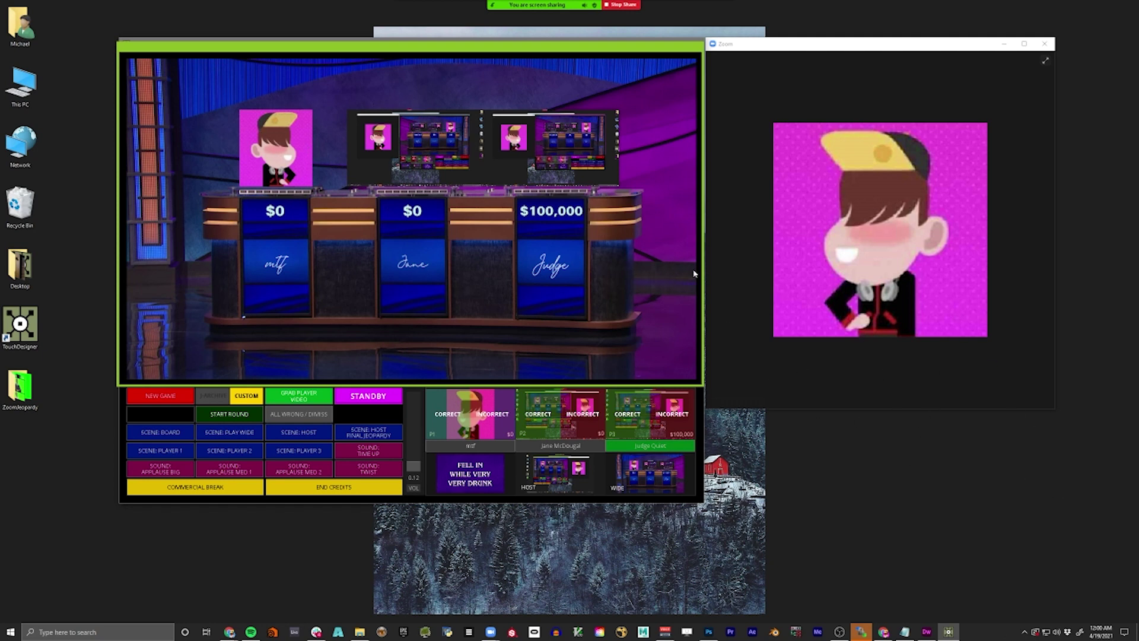
# - Stop sharing the game, end the Zoom meeting for all, and close the Zoom home window
pyautogui.click(621, 5)
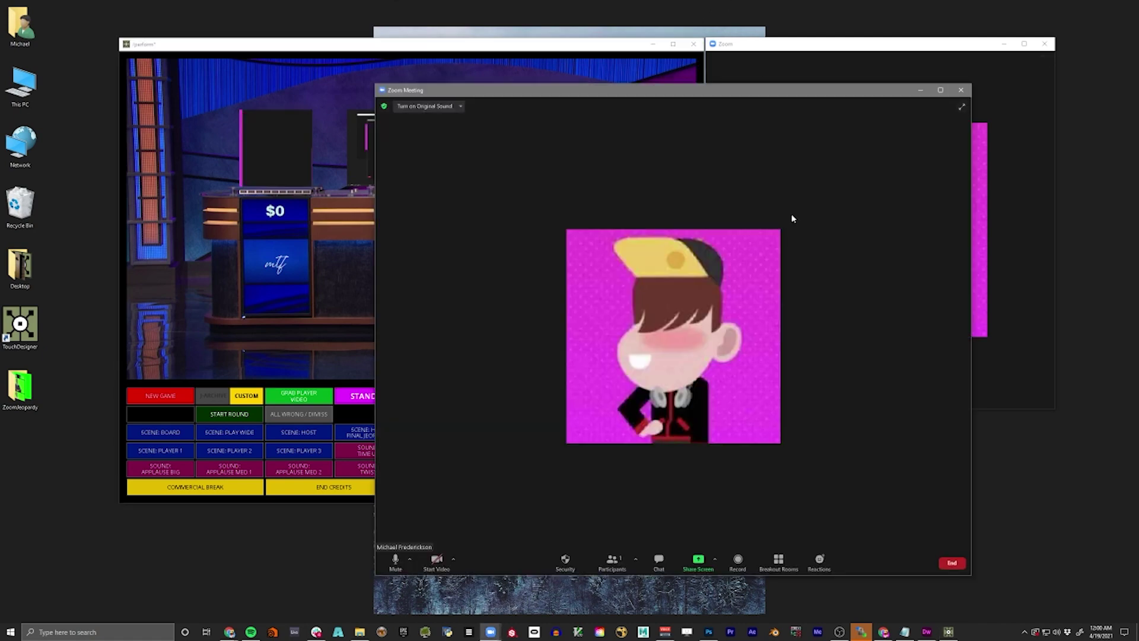
pyautogui.click(961, 89)
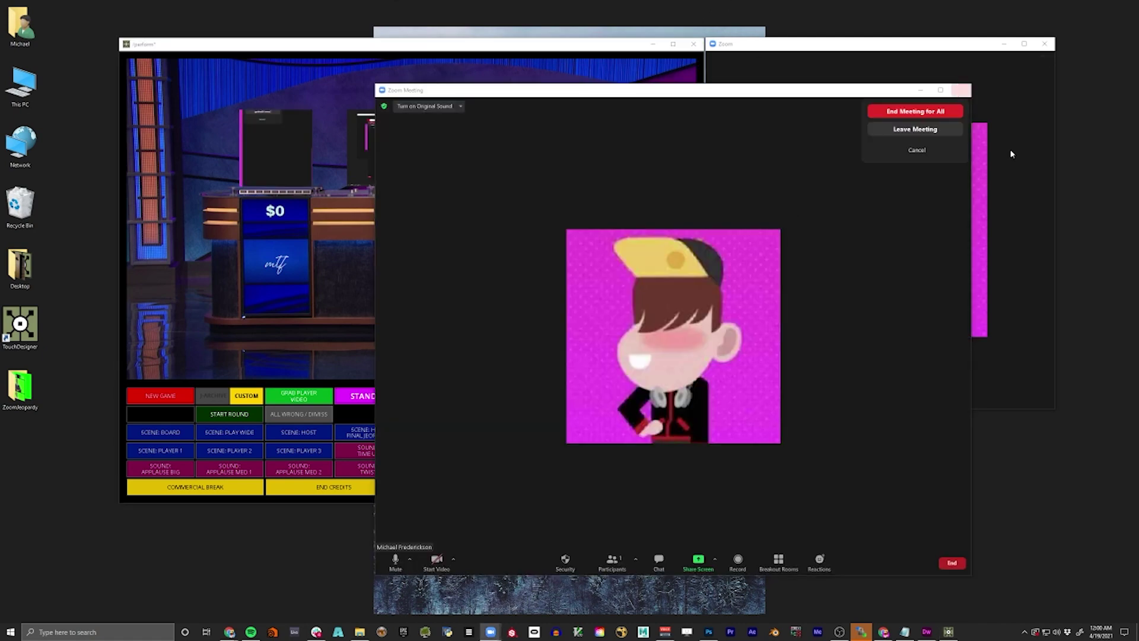
pyautogui.click(941, 109)
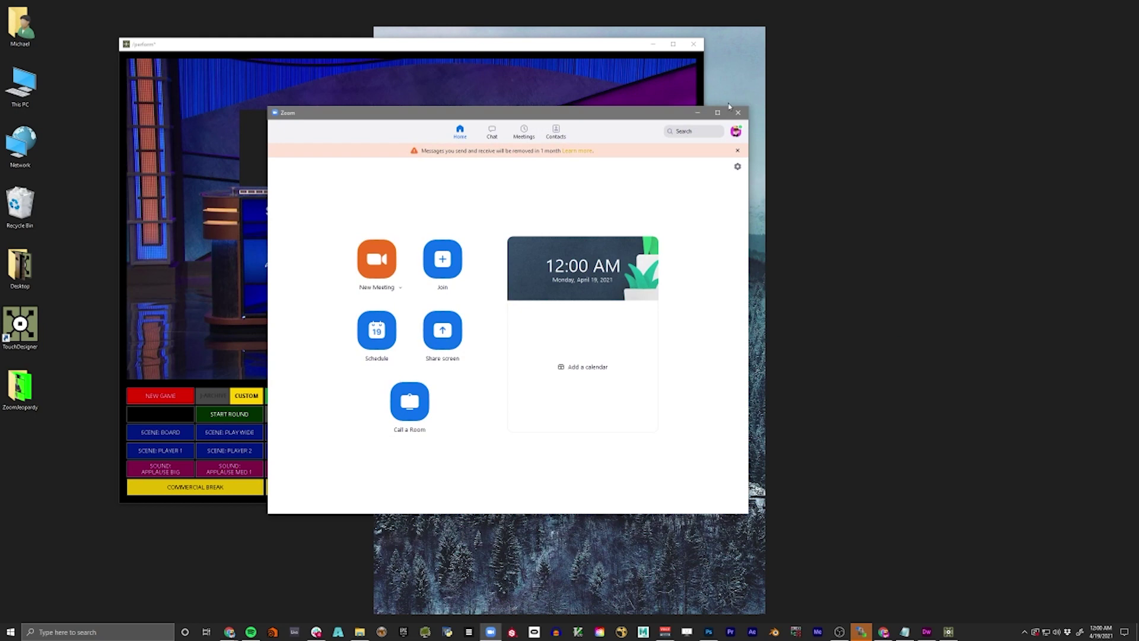
pyautogui.click(738, 112)
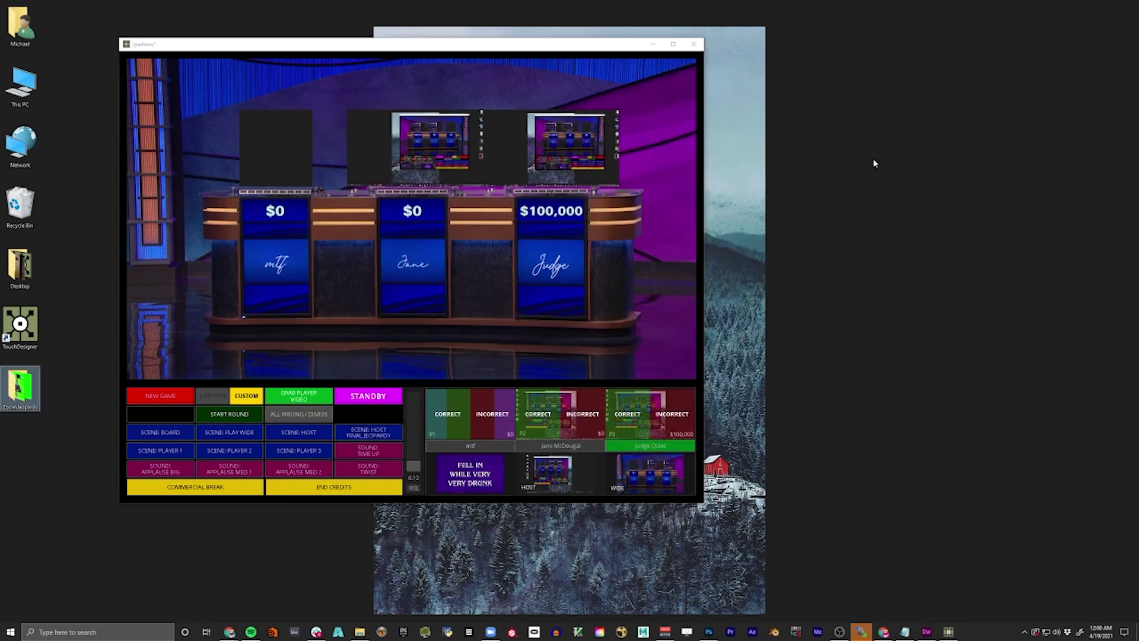